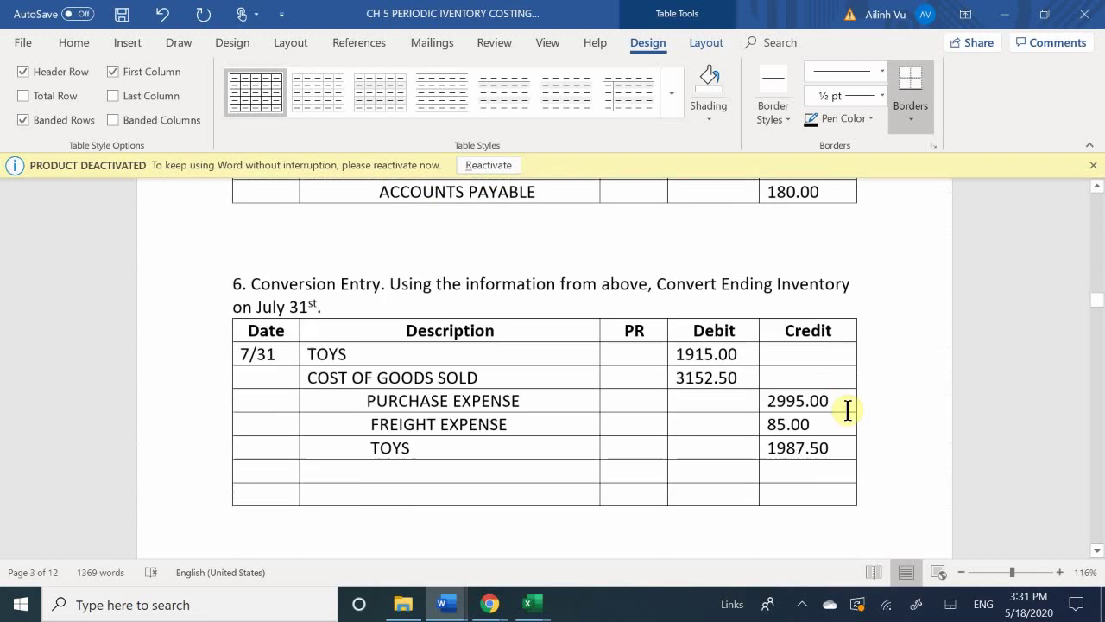
# - Review the July 31 conversion entry table in exercise 6, checking its debit and credit lines
pyautogui.scroll(2, 847, 411)
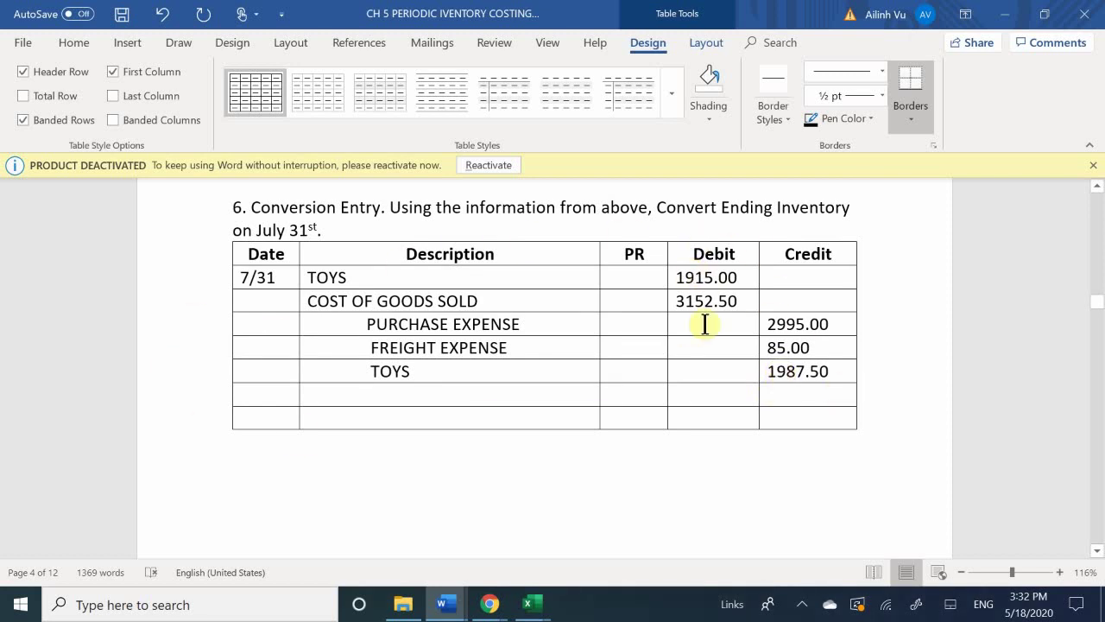
pyautogui.scroll(2, 854, 358)
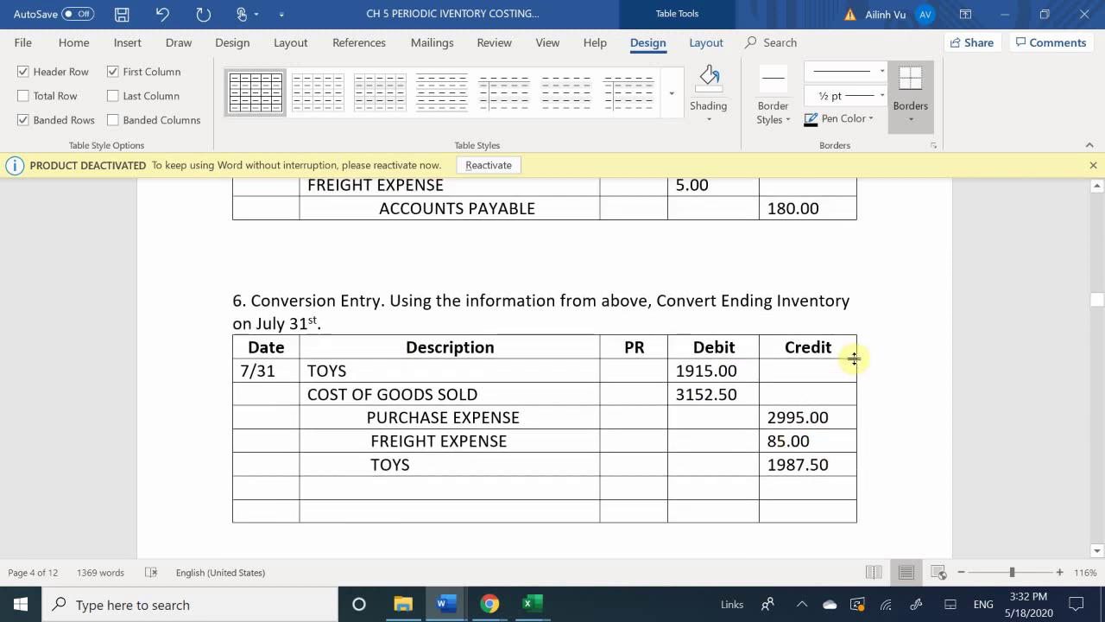
pyautogui.scroll(-3, 854, 357)
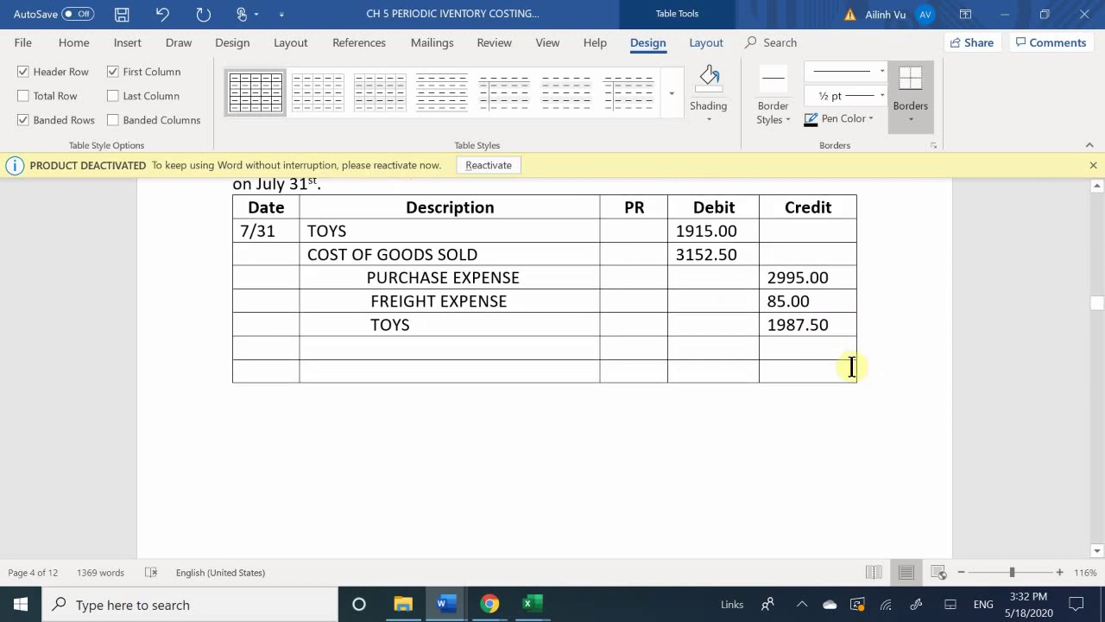
pyautogui.scroll(2, 851, 367)
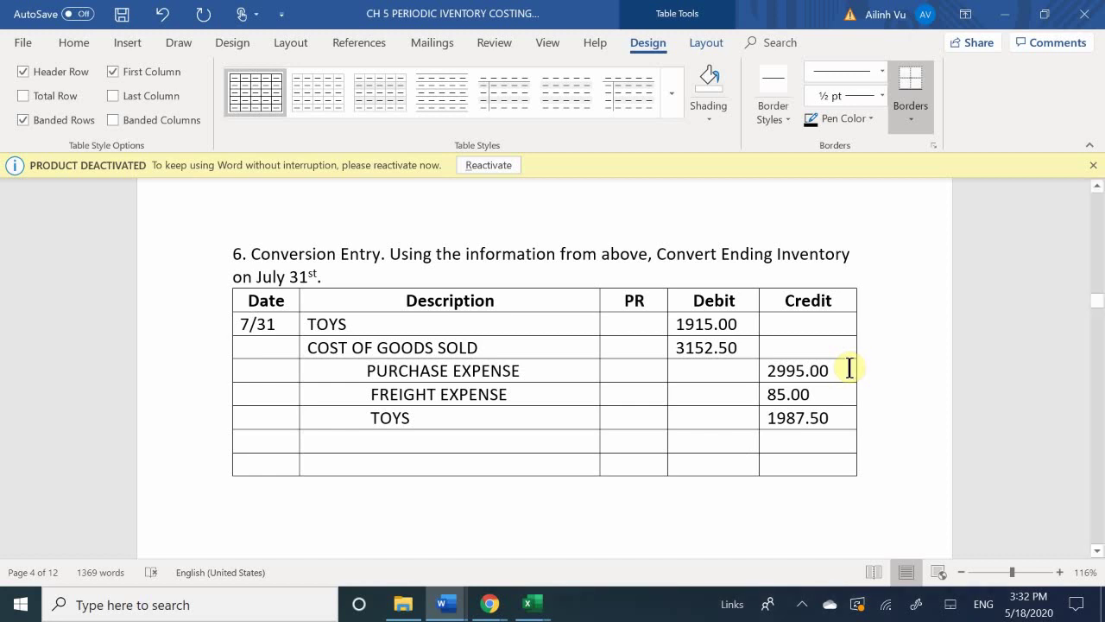
# - Look through the blank inventory, journal and conversion entry tables of exercises 7 to 15
pyautogui.scroll(-10, 851, 367)
pyautogui.scroll(-10, 850, 369)
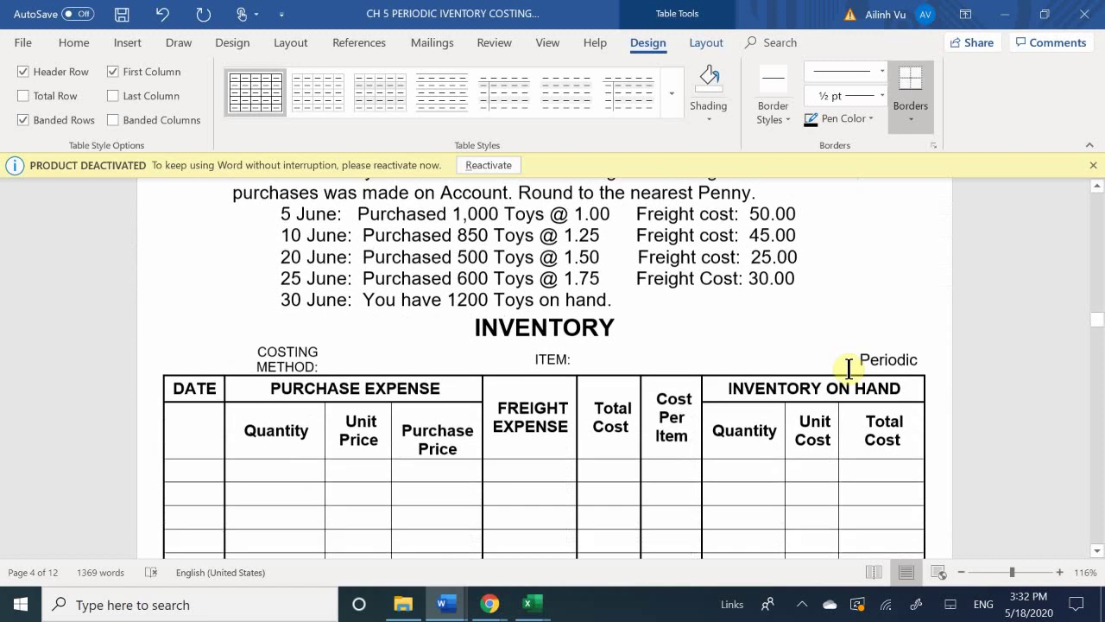
pyautogui.scroll(-10, 838, 377)
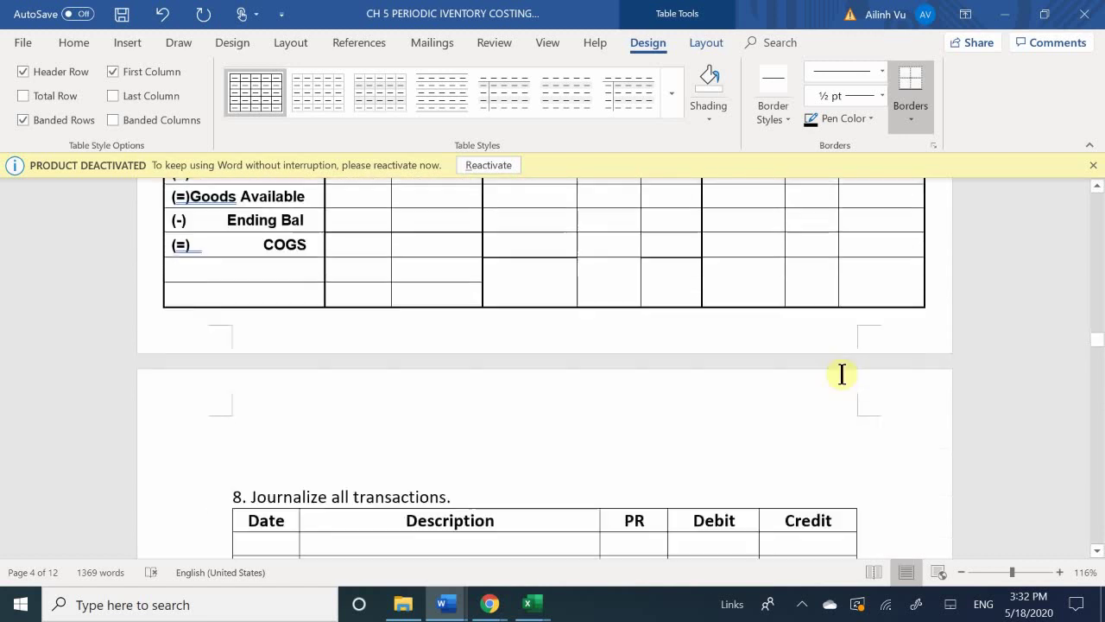
pyautogui.scroll(-10, 842, 373)
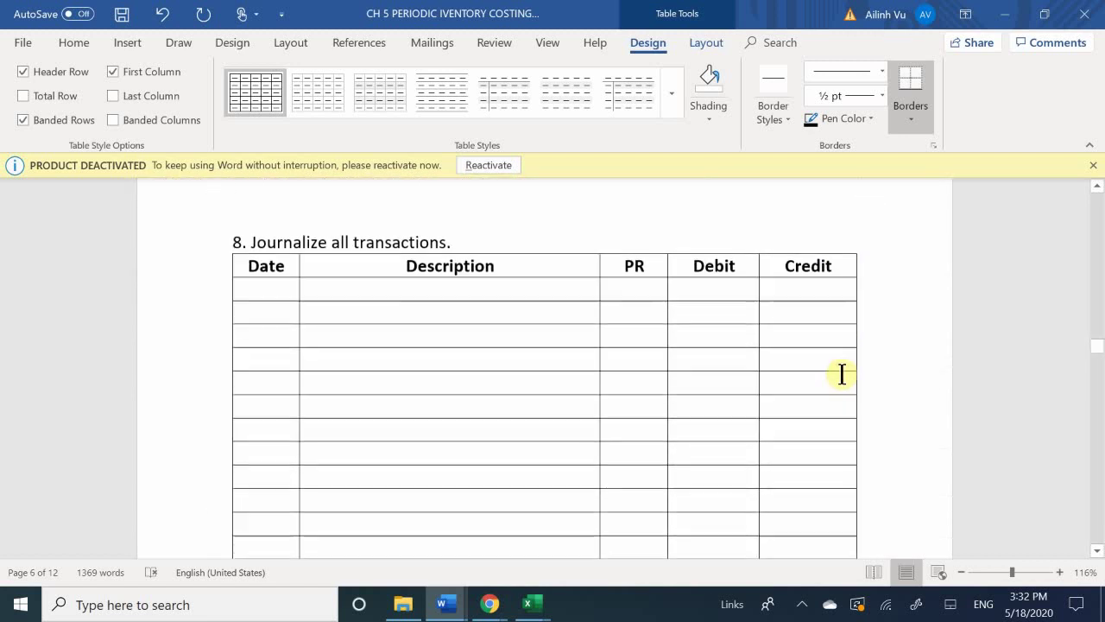
pyautogui.scroll(-10, 842, 373)
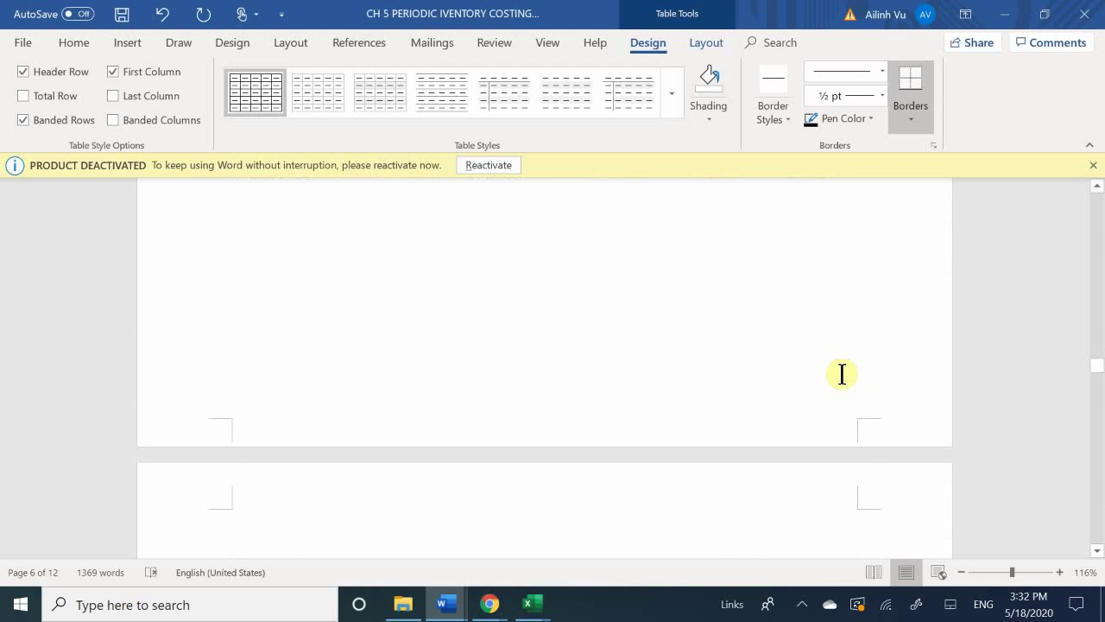
pyautogui.scroll(-10, 842, 373)
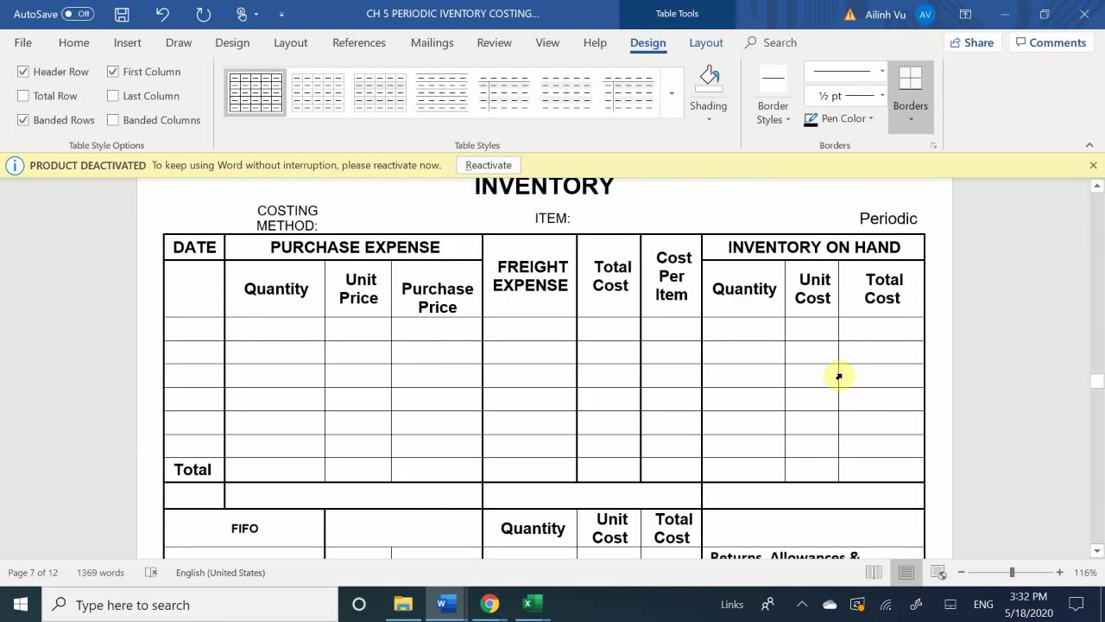
pyautogui.scroll(-10, 838, 375)
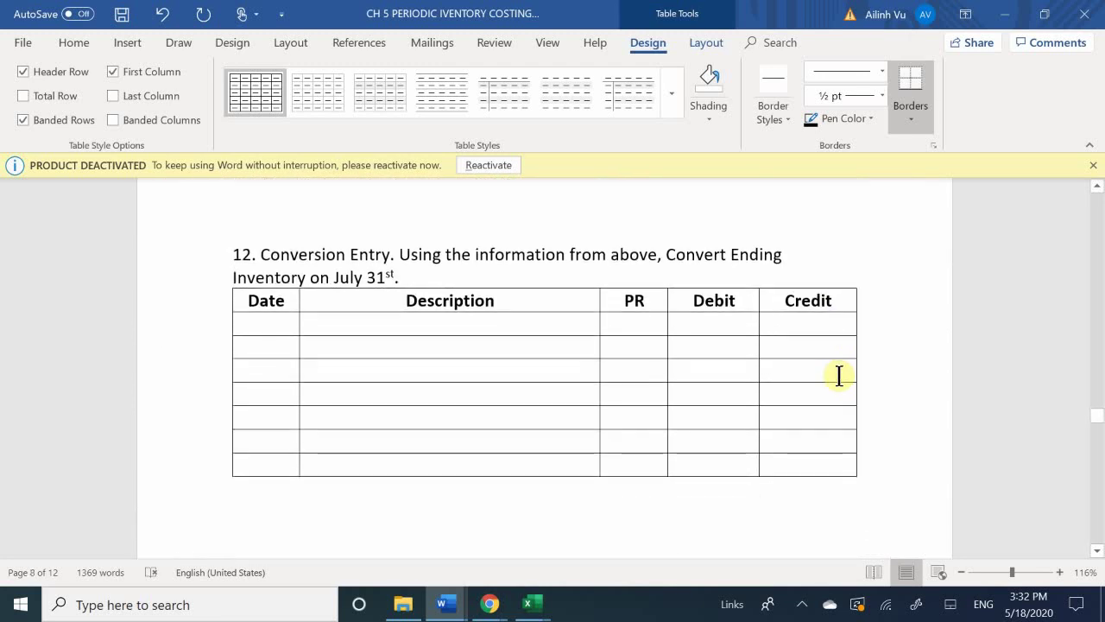
pyautogui.scroll(-10, 838, 375)
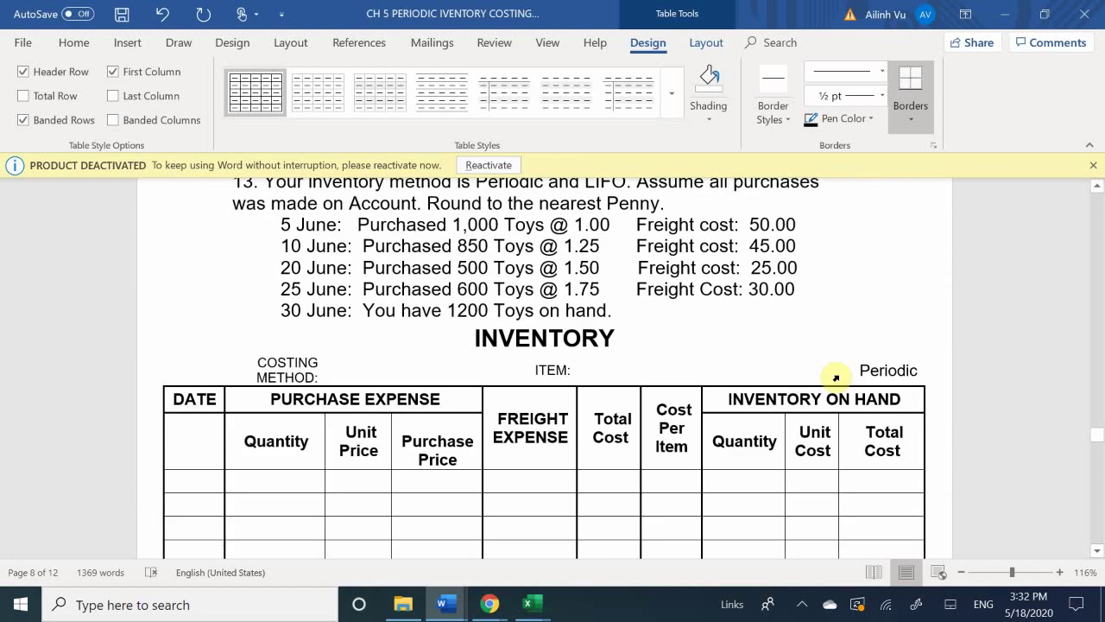
pyautogui.scroll(-10, 837, 376)
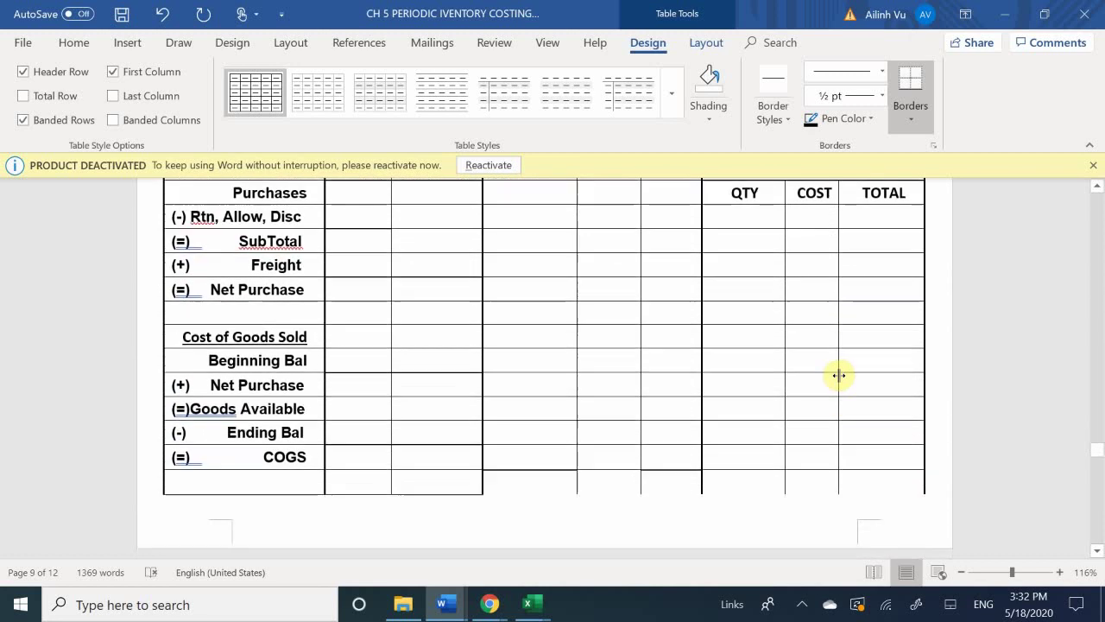
pyautogui.scroll(-8, 839, 374)
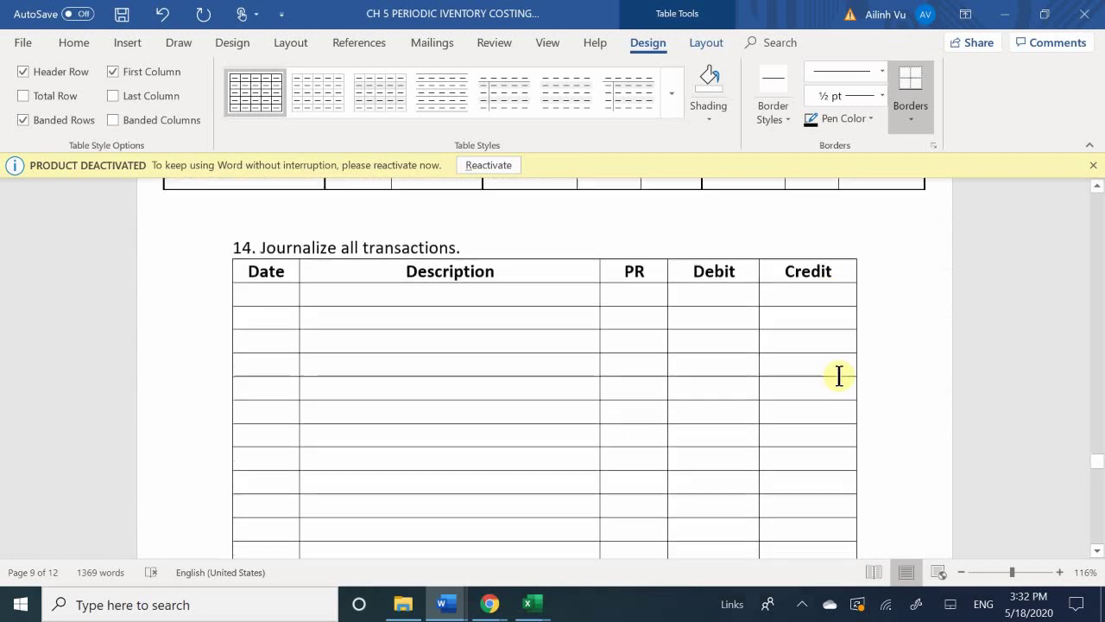
pyautogui.scroll(-10, 838, 374)
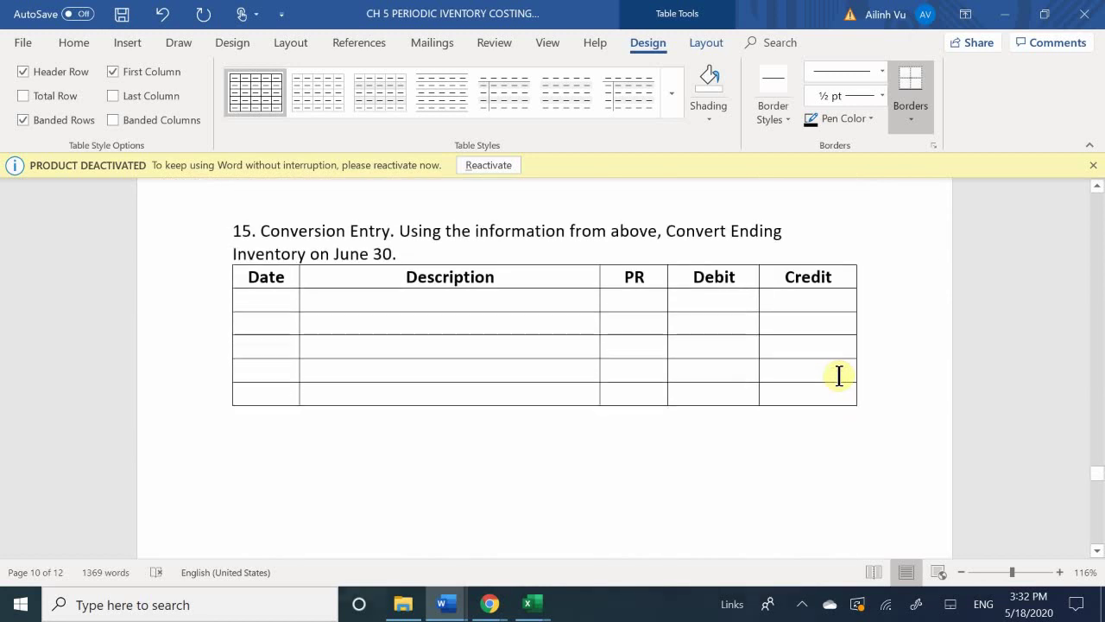
# - Return to the start of the document to view the periodic FIFO problem in exercise 1
pyautogui.scroll(15, 839, 375)
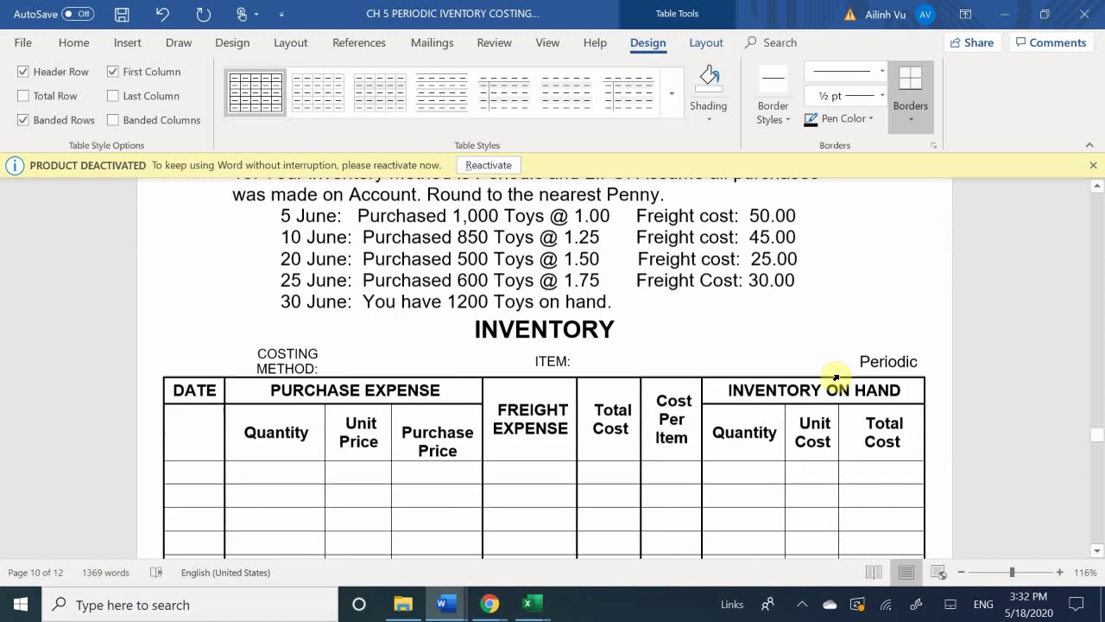
pyautogui.scroll(15, 839, 374)
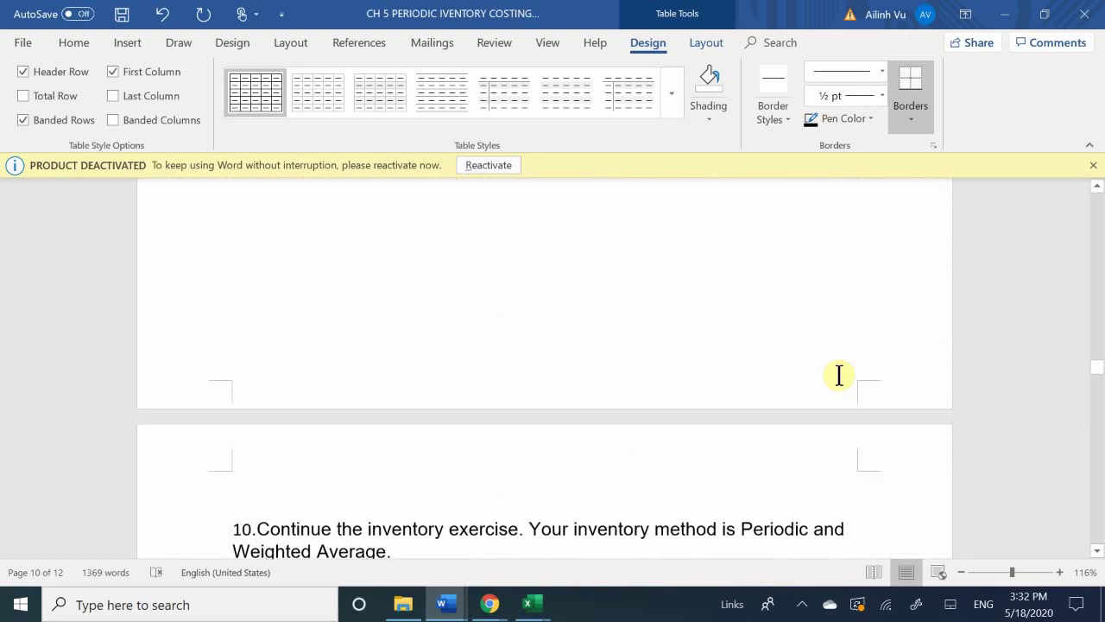
pyautogui.scroll(15, 838, 375)
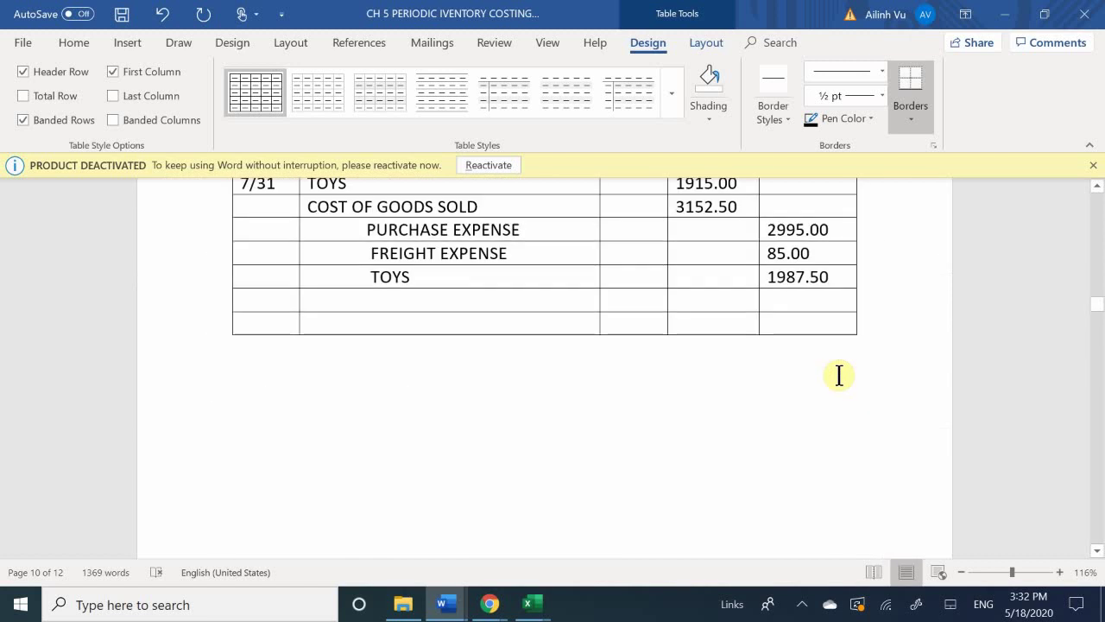
pyautogui.scroll(15, 838, 375)
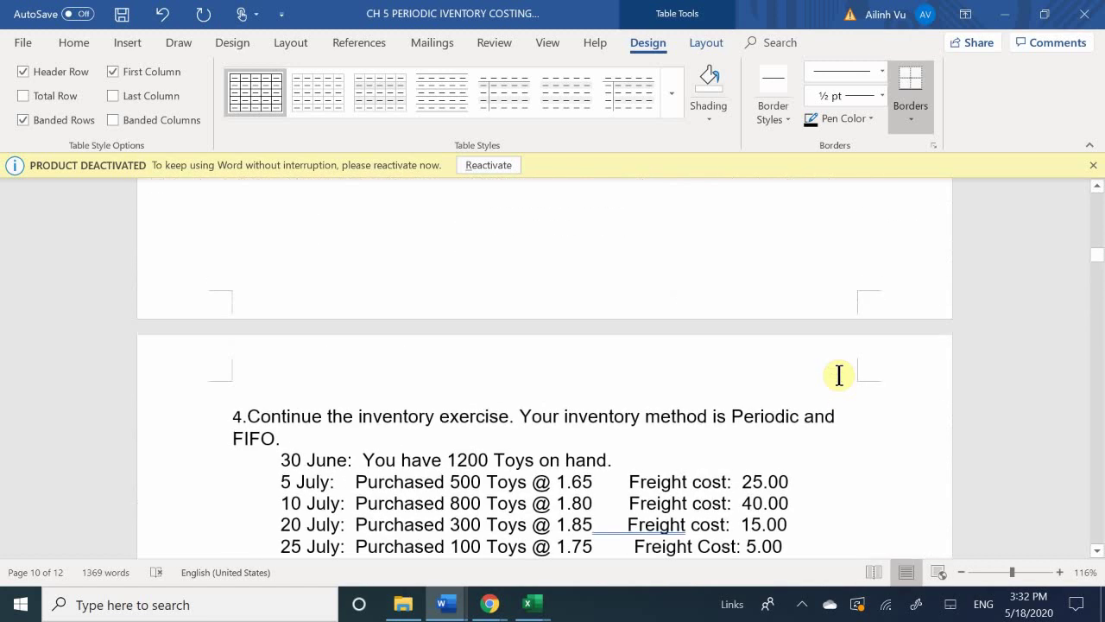
pyautogui.scroll(15, 838, 375)
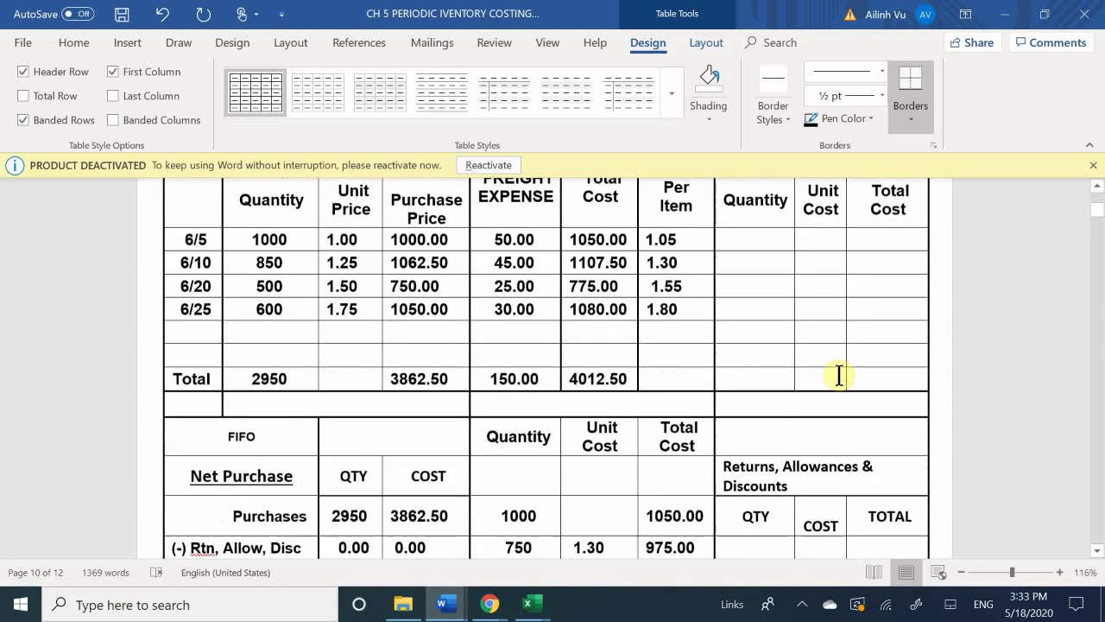
pyautogui.scroll(8, 838, 375)
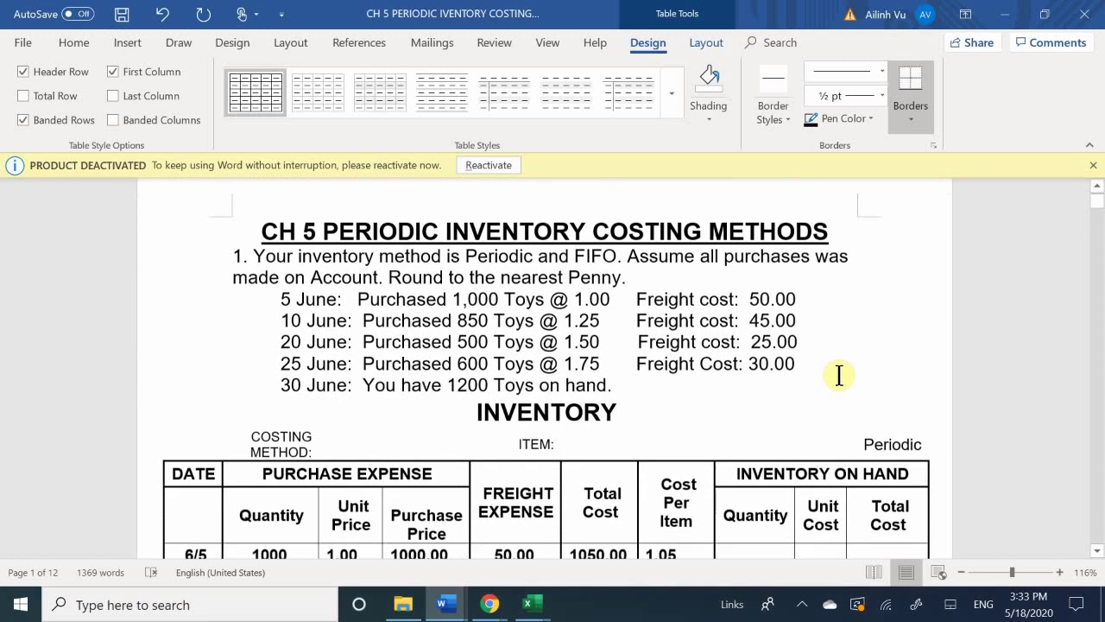
# - Review the completed FIFO work in exercises 1 to 6, including the journal entries and conversion entries for June and July
pyautogui.scroll(-11, 839, 375)
pyautogui.scroll(-8, 838, 374)
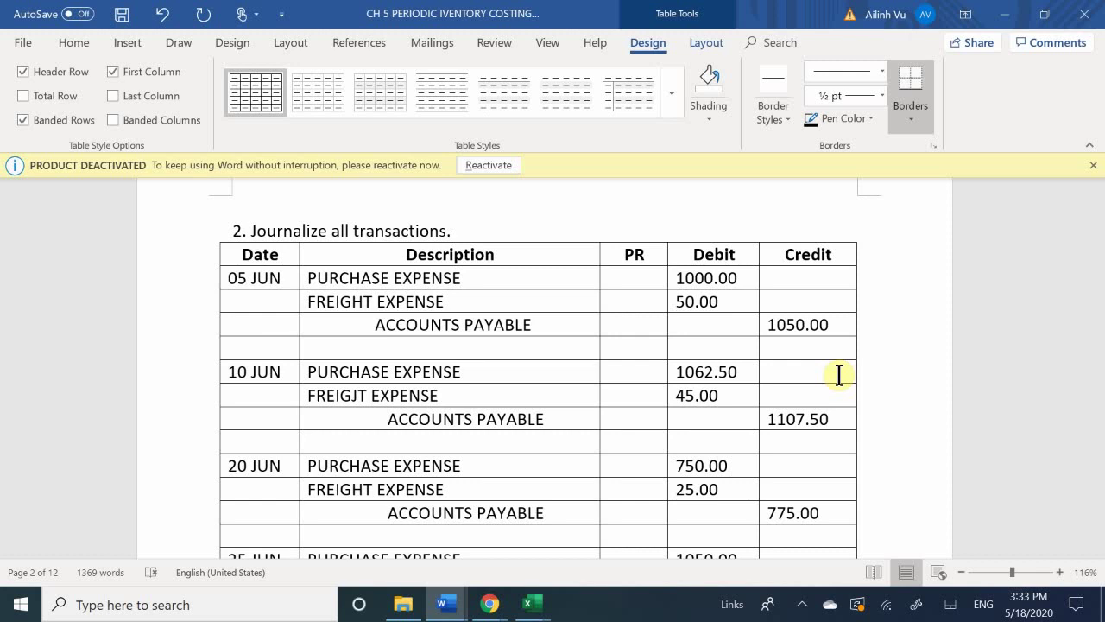
pyautogui.scroll(-8, 839, 374)
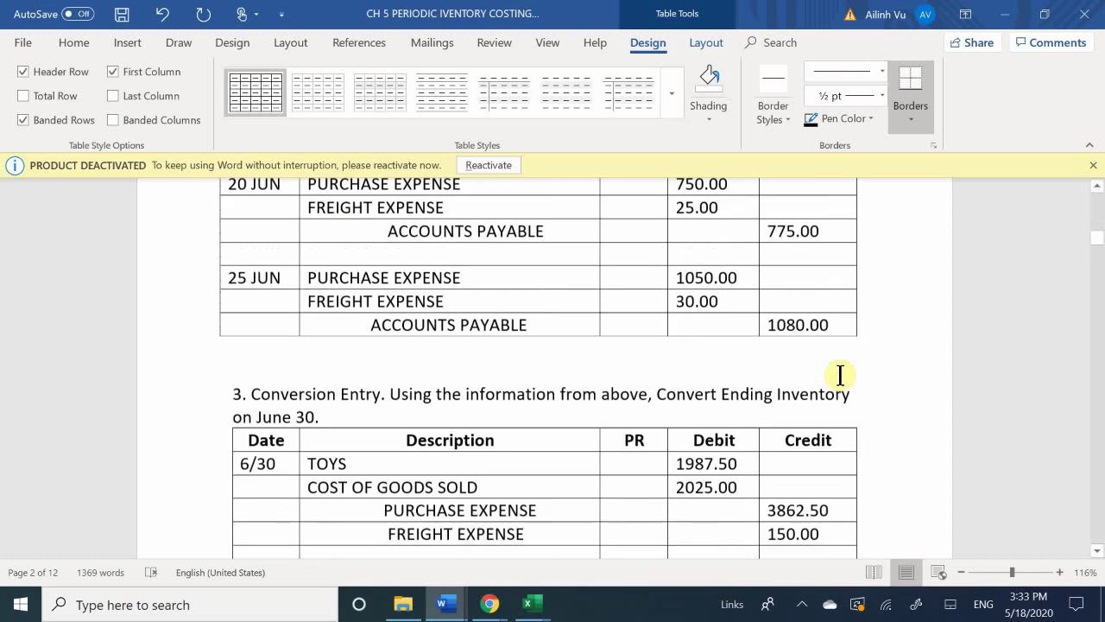
pyautogui.scroll(-6, 863, 390)
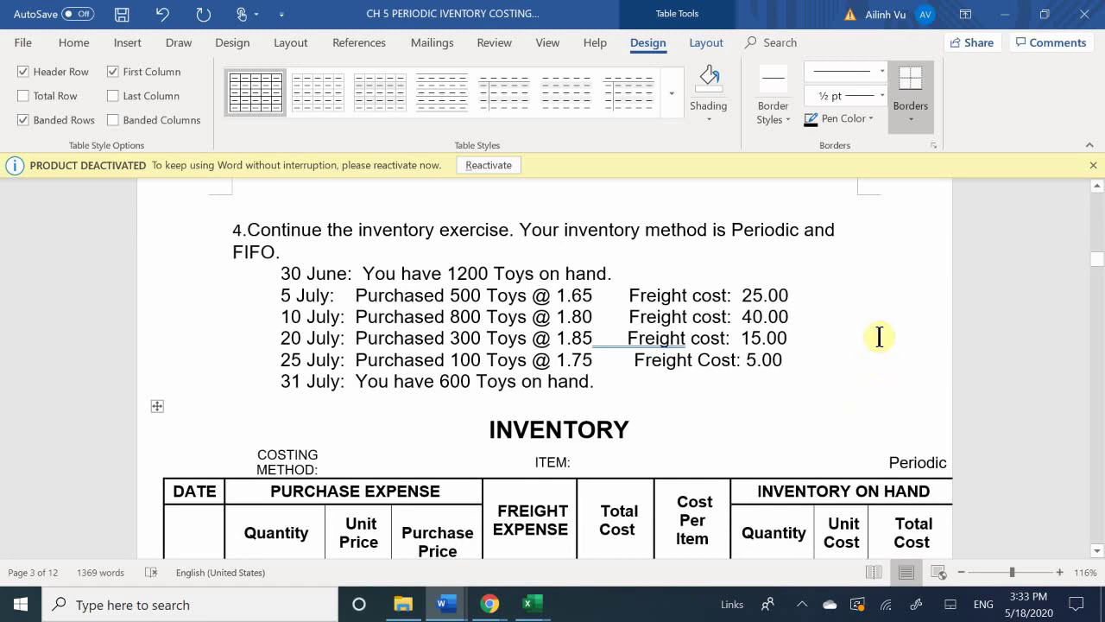
pyautogui.scroll(-6, 878, 336)
pyautogui.scroll(-8, 882, 339)
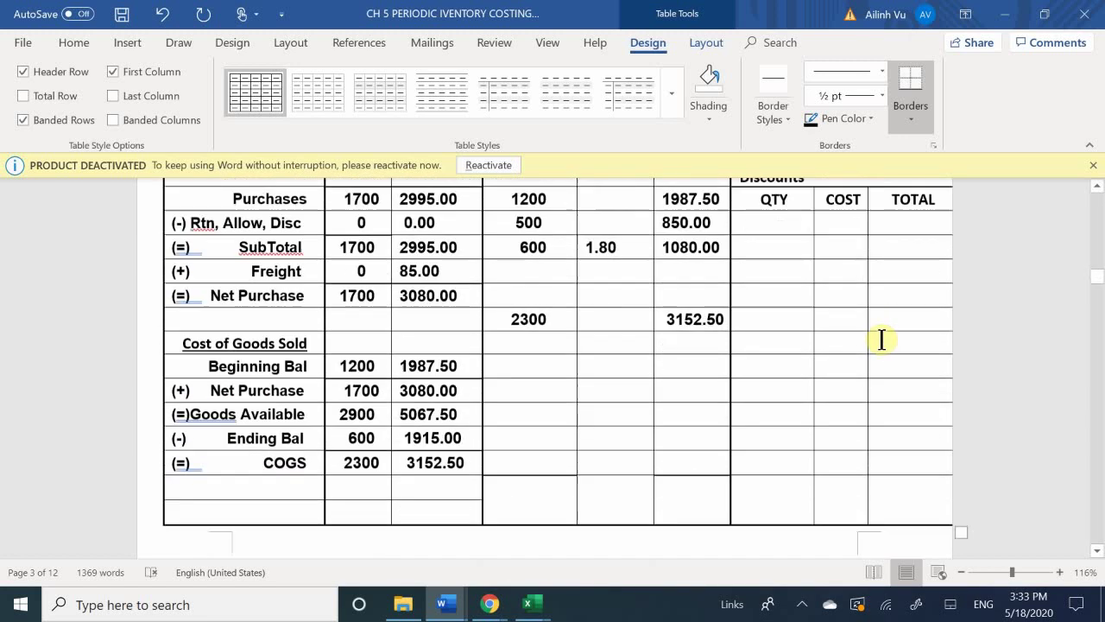
pyautogui.scroll(-8, 881, 339)
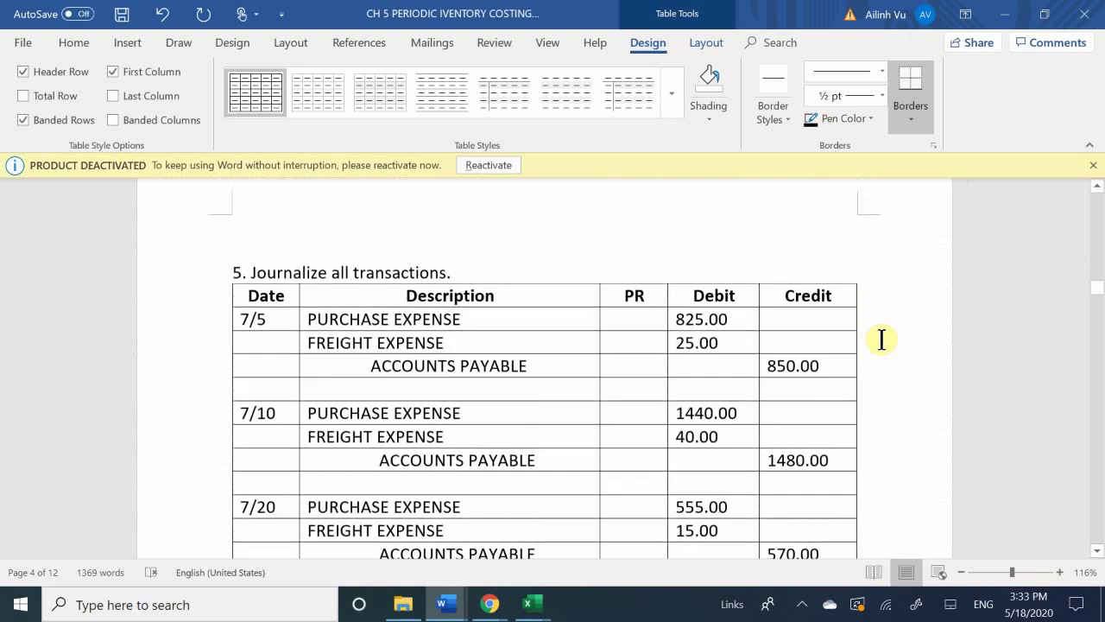
pyautogui.scroll(-8, 882, 339)
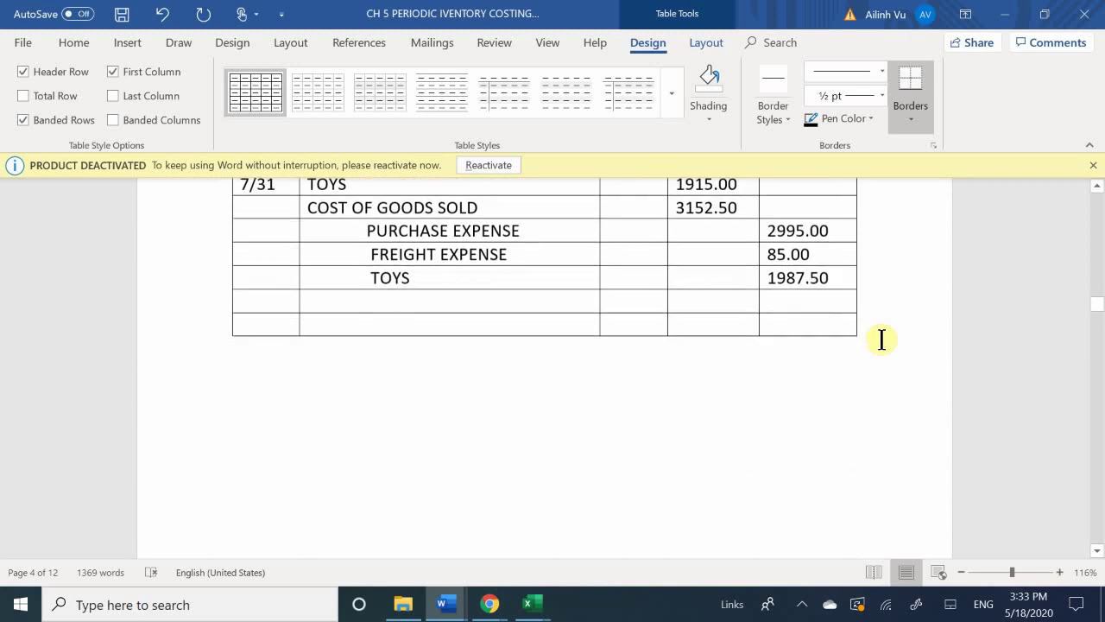
# - Examine exercise 7's periodic Weighted Average problem, its June purchases and freight costs, and the blank inventory table
pyautogui.scroll(-2, 882, 339)
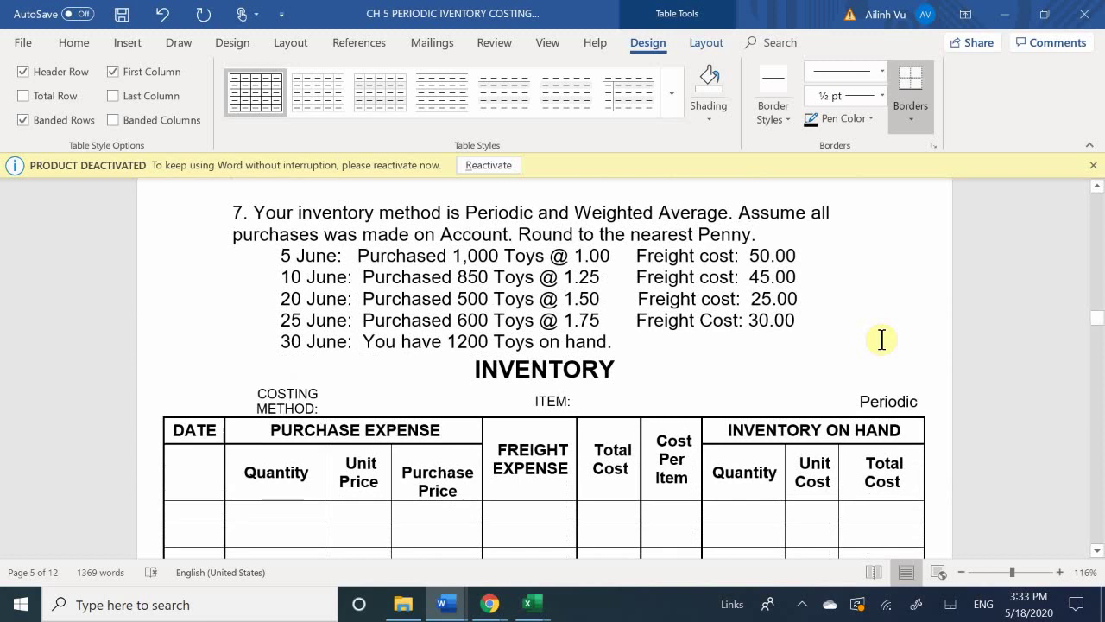
pyautogui.scroll(-1, 881, 336)
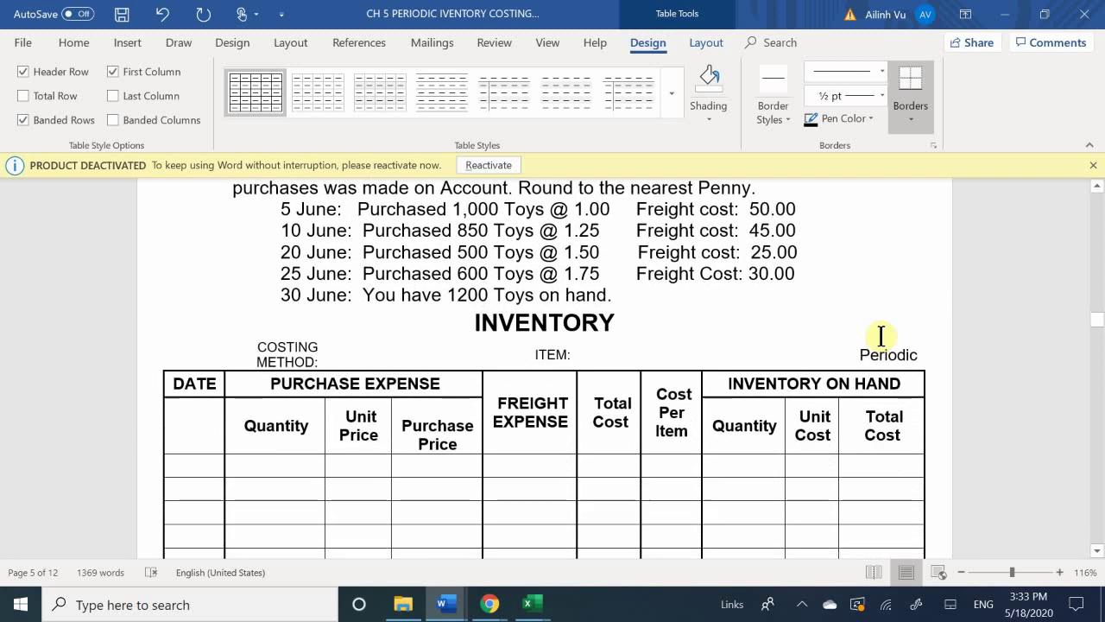
pyautogui.scroll(1, 882, 337)
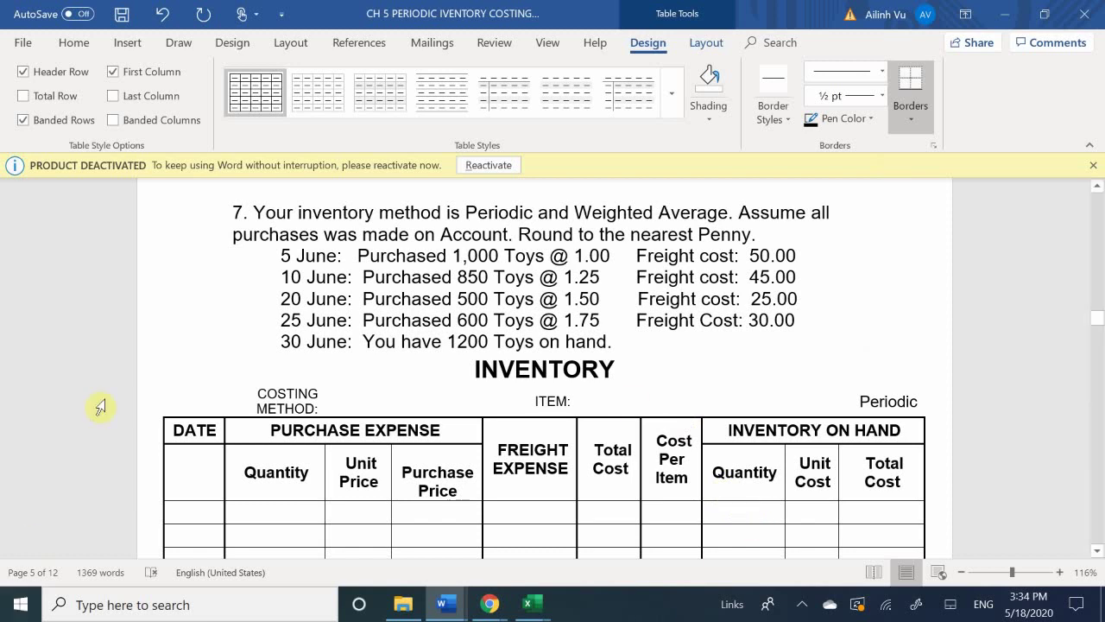
pyautogui.scroll(-1, 293, 356)
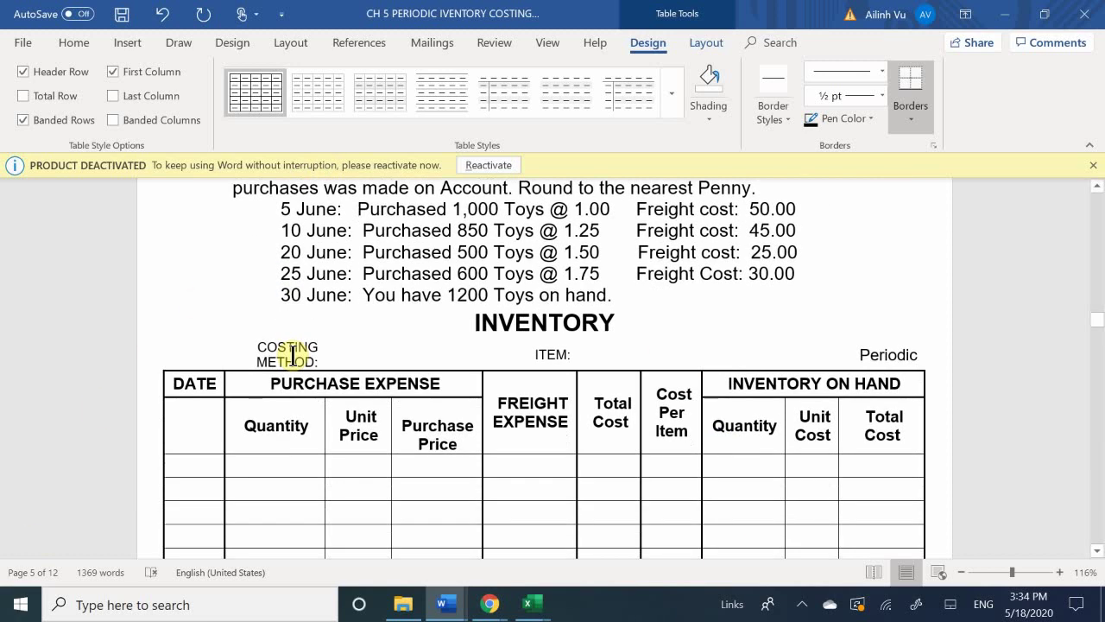
pyautogui.scroll(-1, 293, 355)
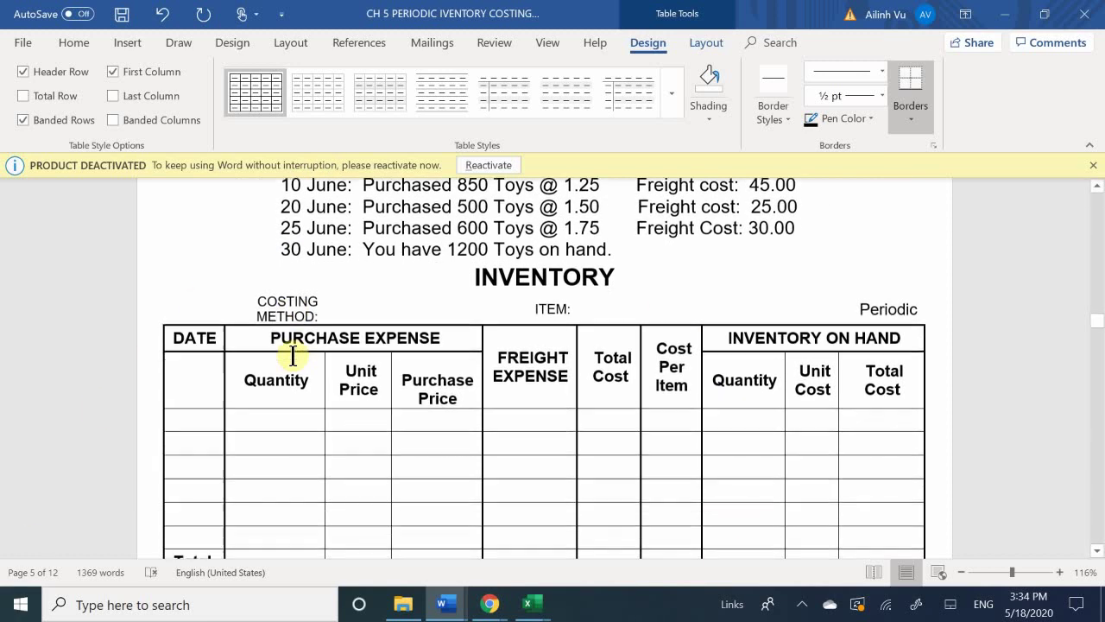
pyautogui.scroll(-1, 292, 355)
pyautogui.scroll(4, 293, 356)
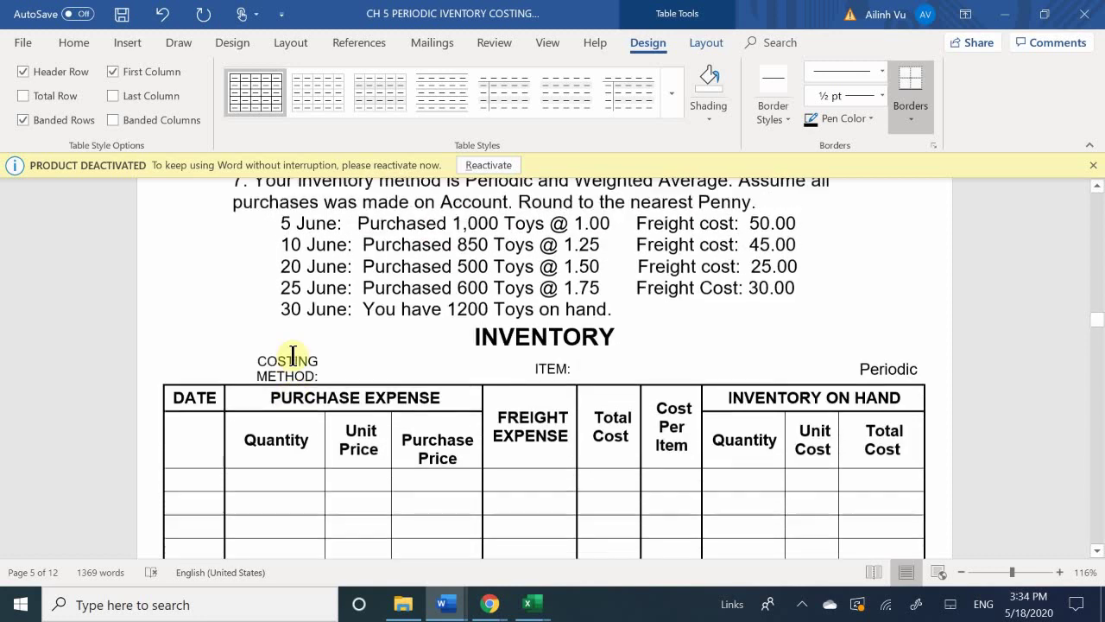
pyautogui.scroll(-1, 292, 356)
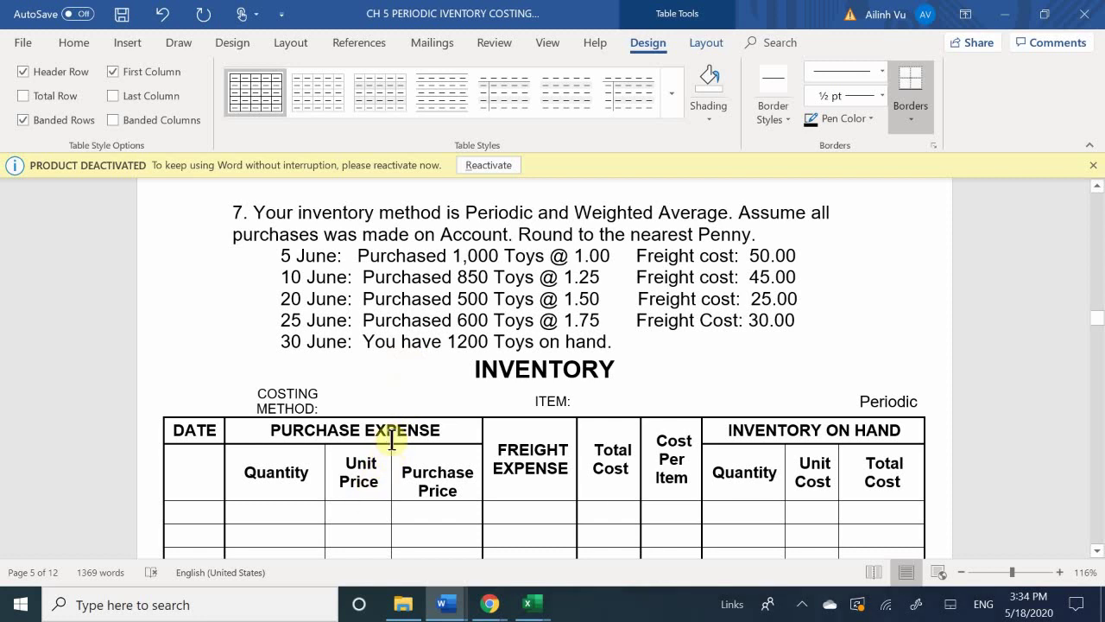
pyautogui.scroll(1, 392, 440)
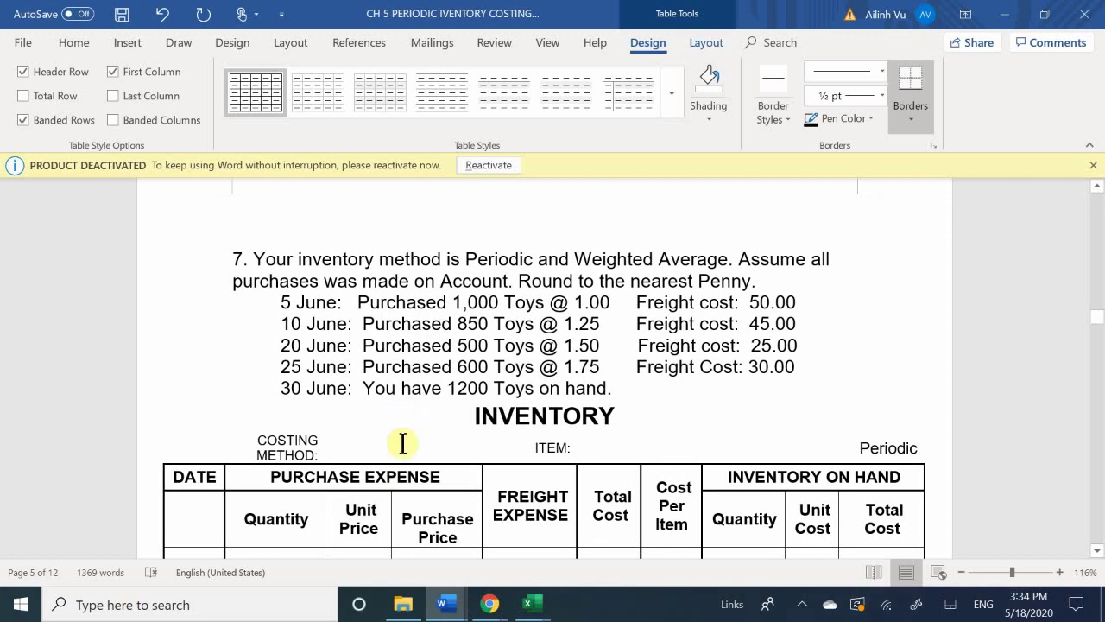
pyautogui.scroll(3, 402, 443)
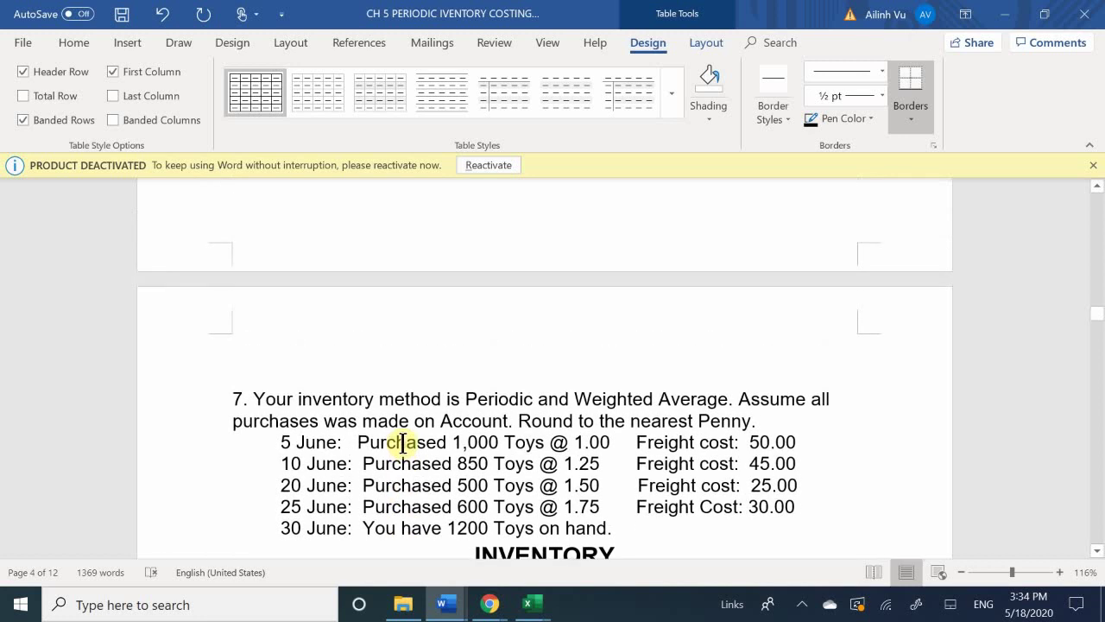
# - Compare exercise 7's June purchases and blank inventory table with the completed inventory table in exercise 1
pyautogui.scroll(-3, 402, 443)
pyautogui.scroll(-1, 402, 442)
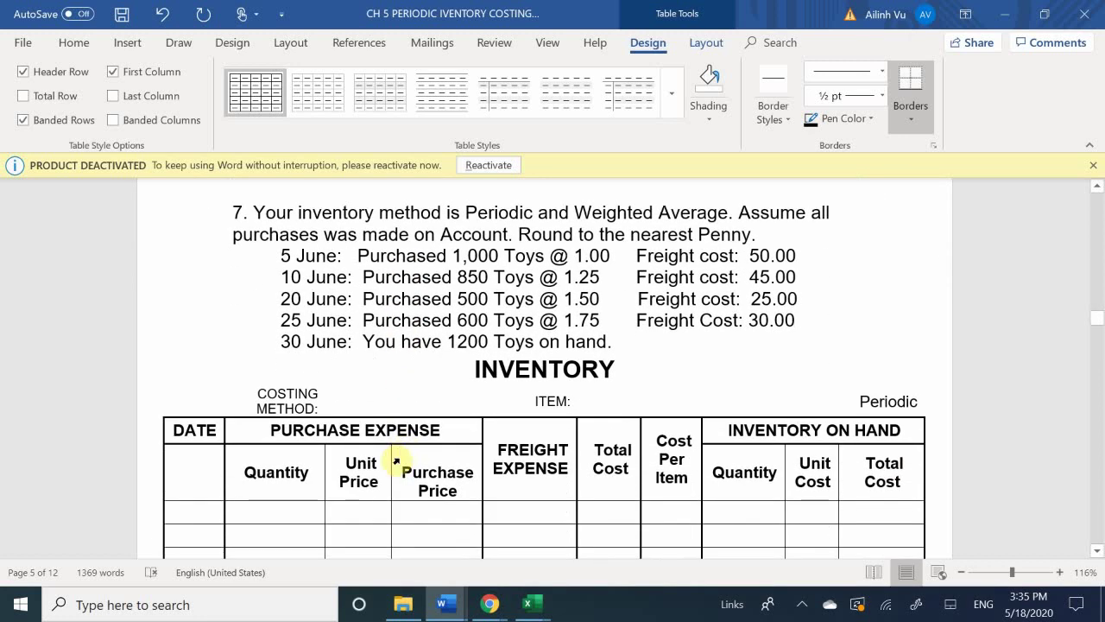
pyautogui.scroll(1, 397, 458)
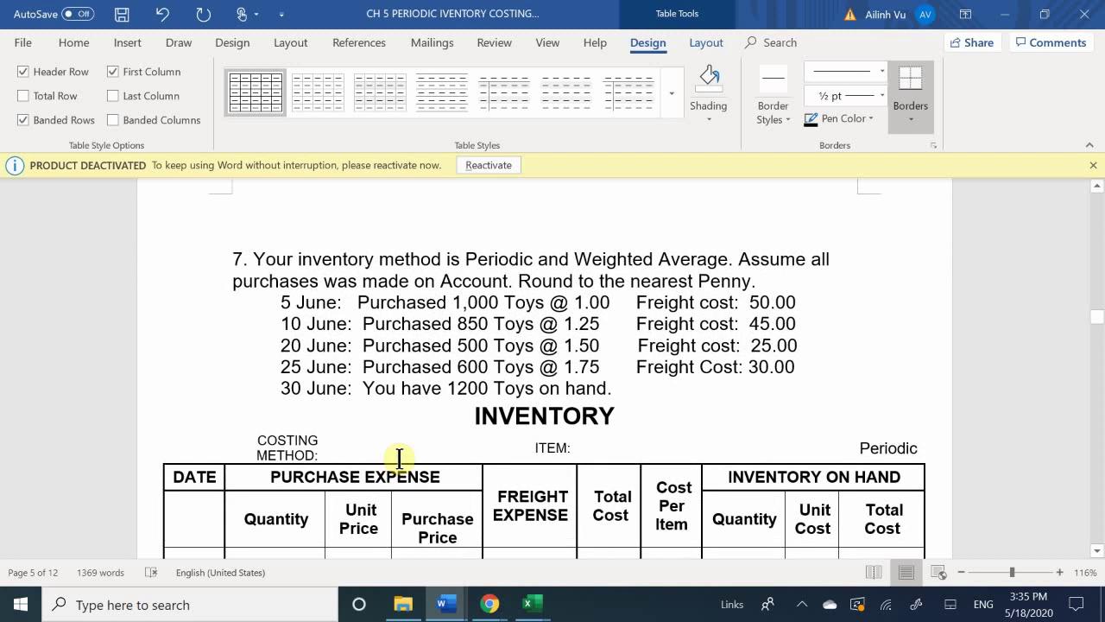
pyautogui.scroll(-5, 398, 458)
pyautogui.scroll(15, 399, 457)
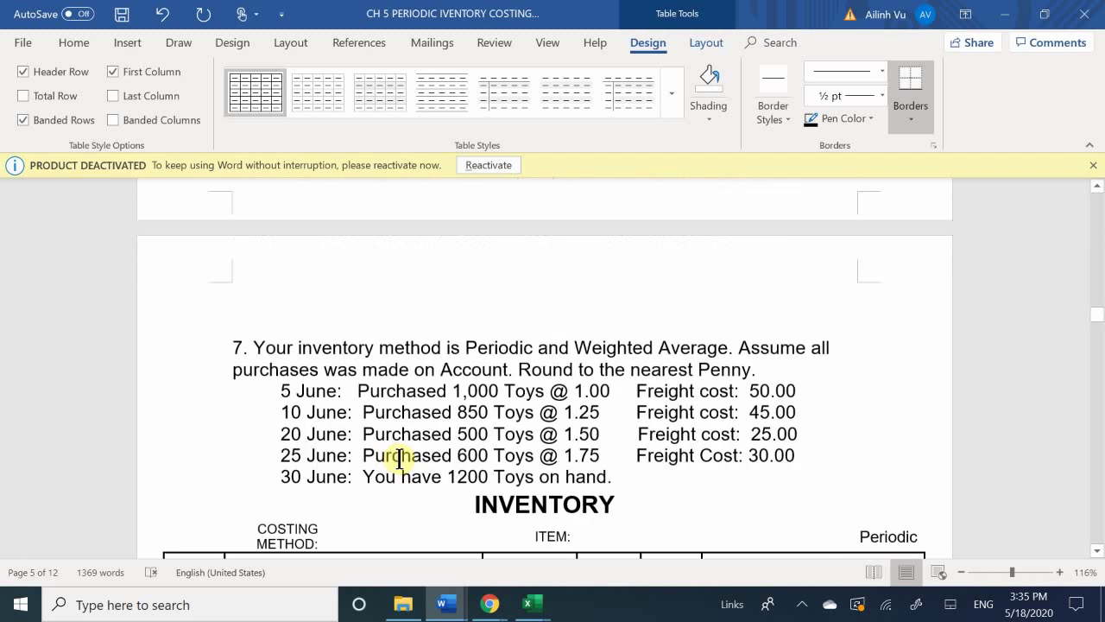
pyautogui.scroll(10, 399, 457)
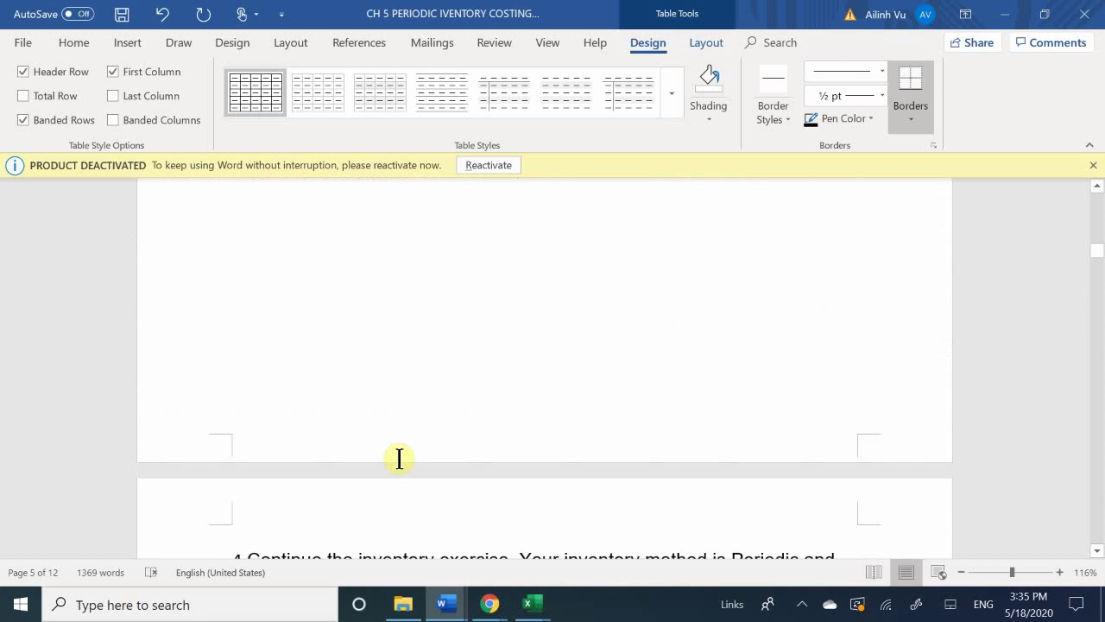
pyautogui.scroll(15, 399, 457)
pyautogui.scroll(-8, 399, 457)
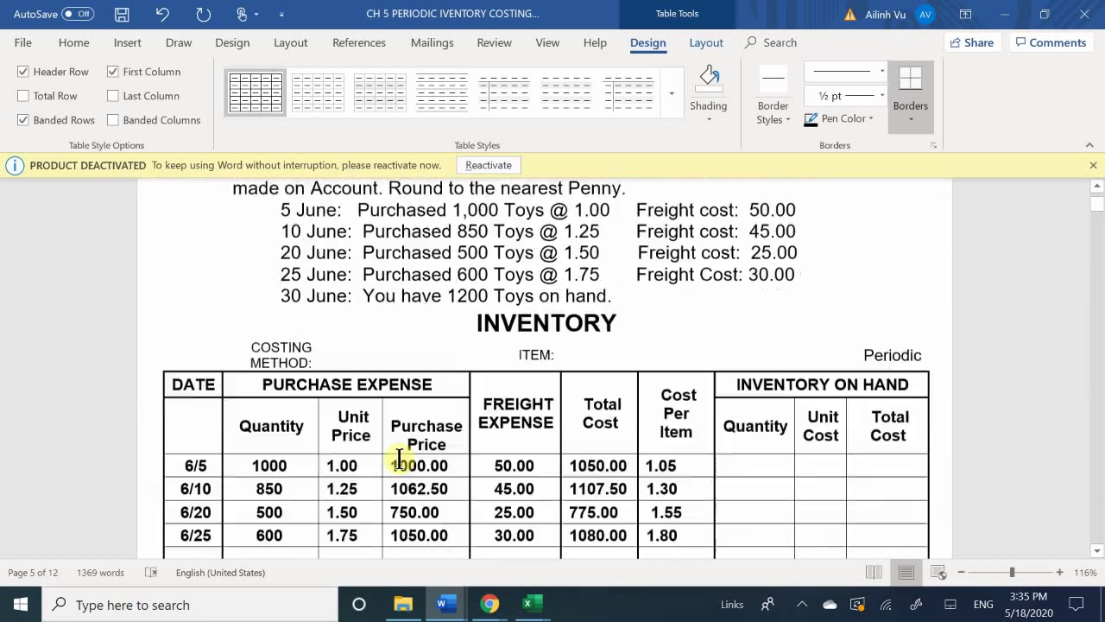
pyautogui.scroll(-1, 399, 458)
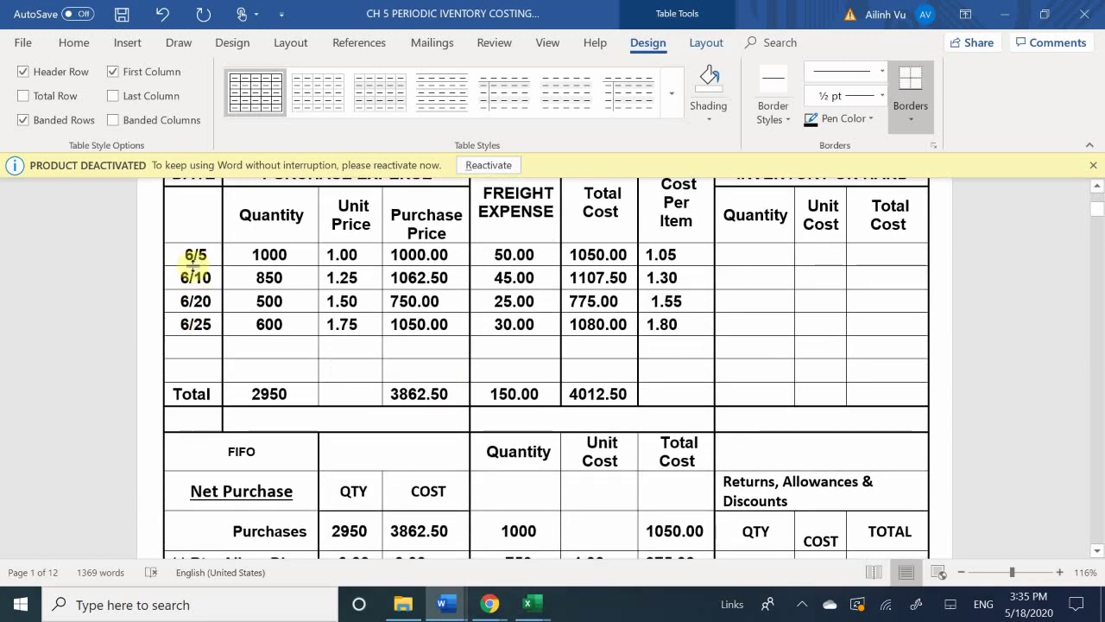
pyautogui.moveTo(195, 253); pyautogui.dragTo(646, 339)
pyautogui.moveTo(663, 289); pyautogui.dragTo(672, 335)
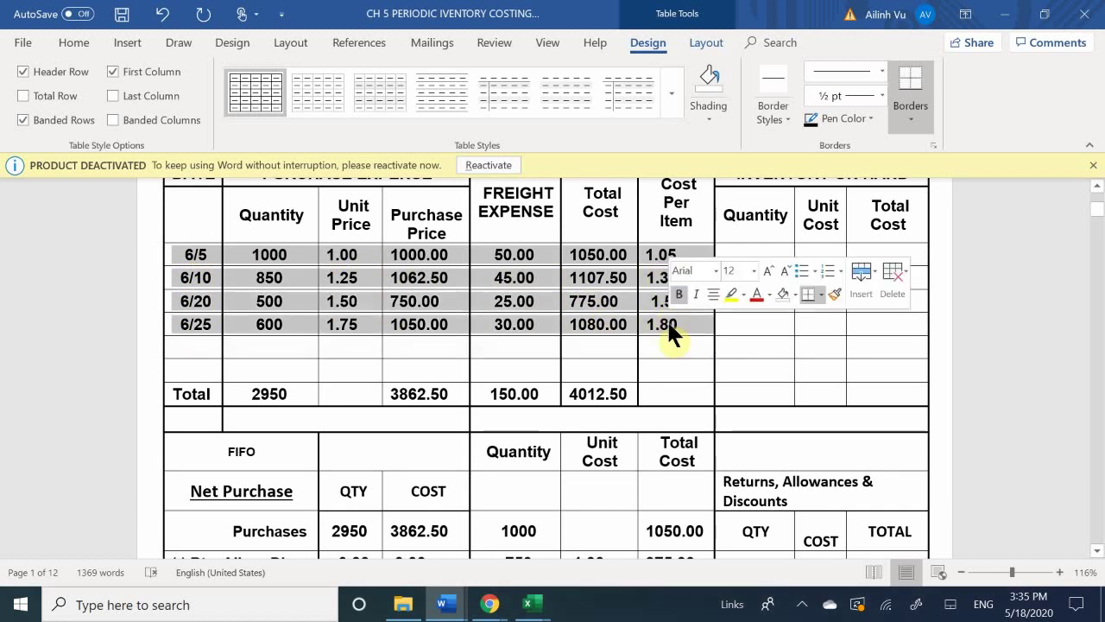
pyautogui.scroll(-8, 530, 345)
pyautogui.scroll(5, 533, 340)
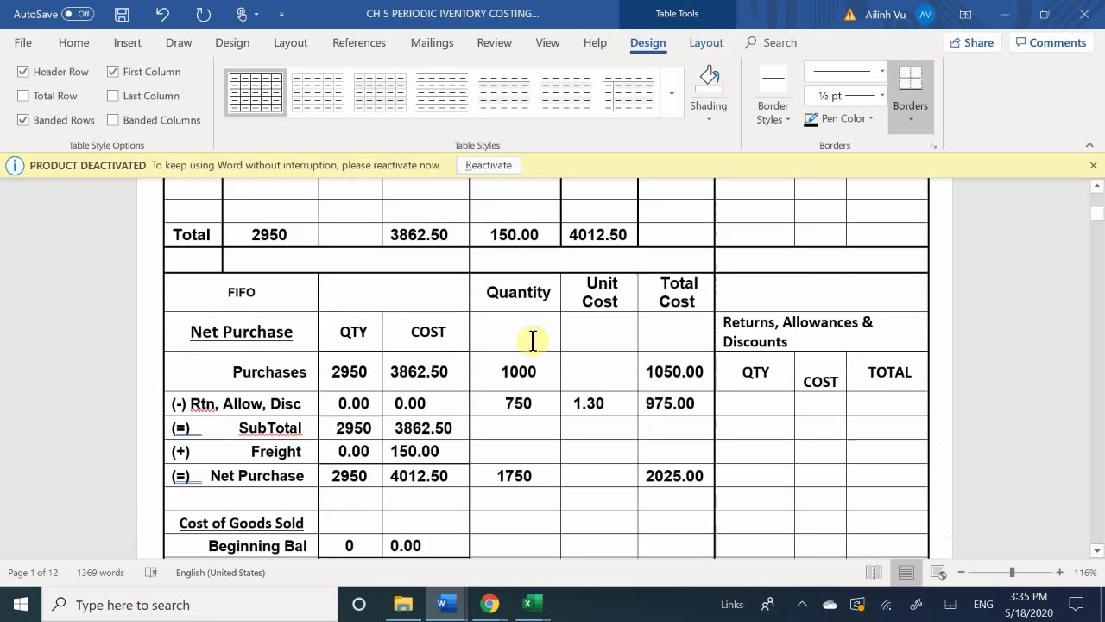
pyautogui.scroll(5, 533, 340)
pyautogui.click(403, 228)
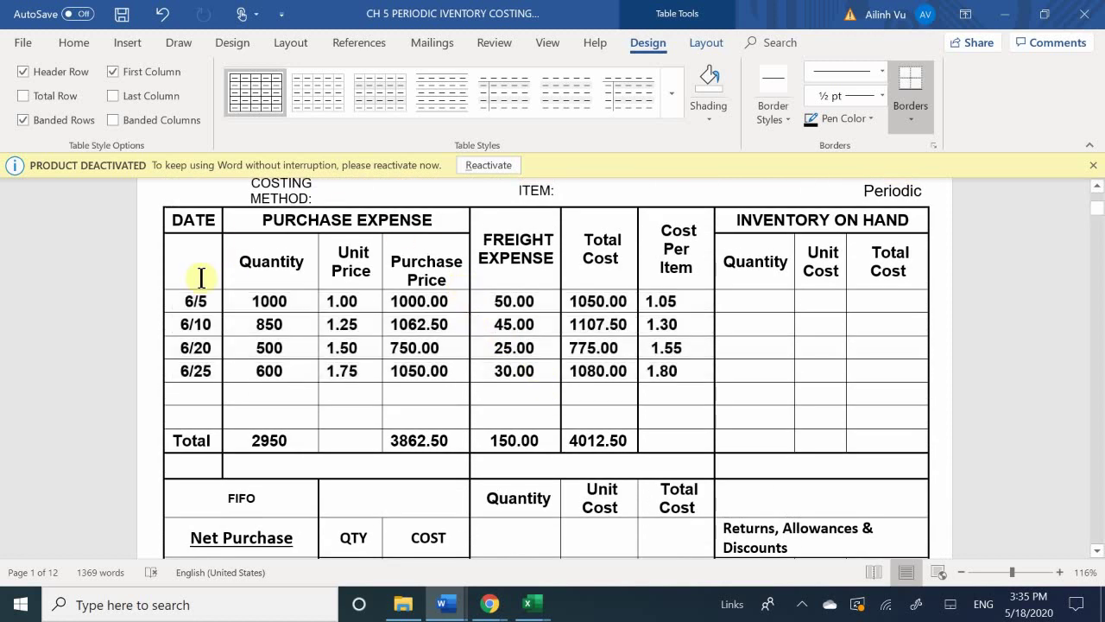
# - Copy exercise 1's 6/5 through Total rows, from date to cost per item, into exercise 7's blank inventory table
pyautogui.moveTo(190, 291); pyautogui.dragTo(683, 439)
pyautogui.hotkey('ctrl', 'c')
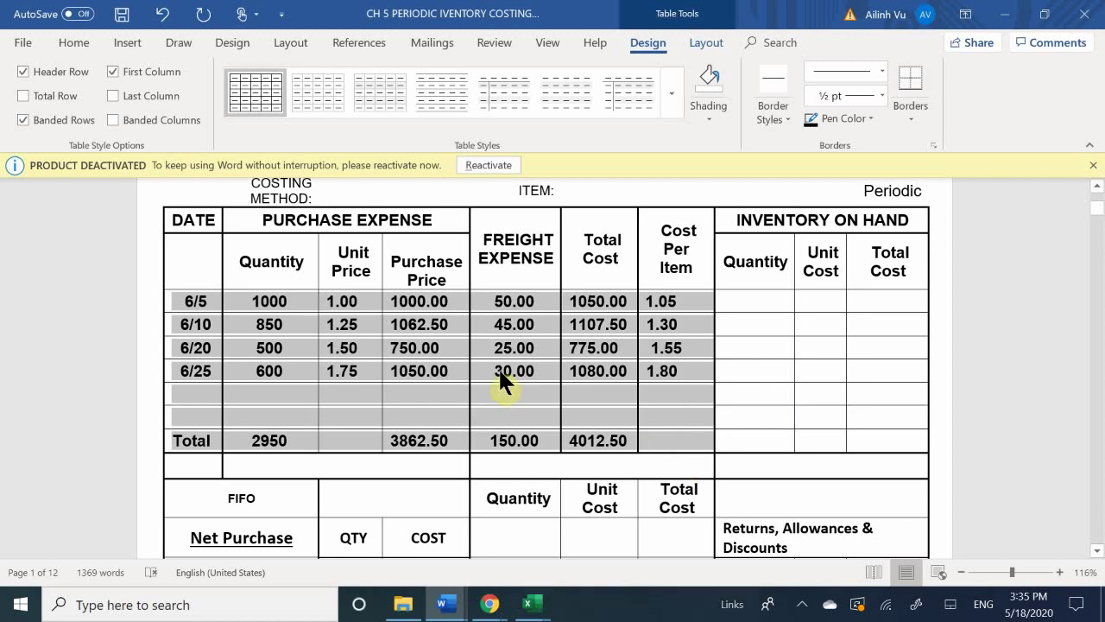
pyautogui.scroll(-20, 492, 384)
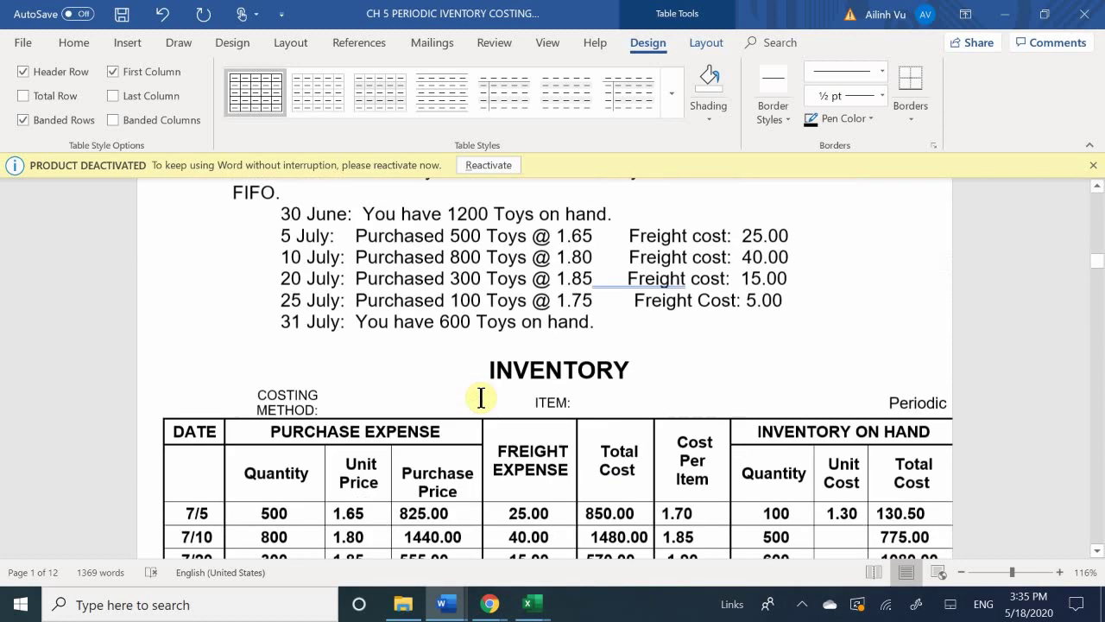
pyautogui.scroll(-20, 481, 397)
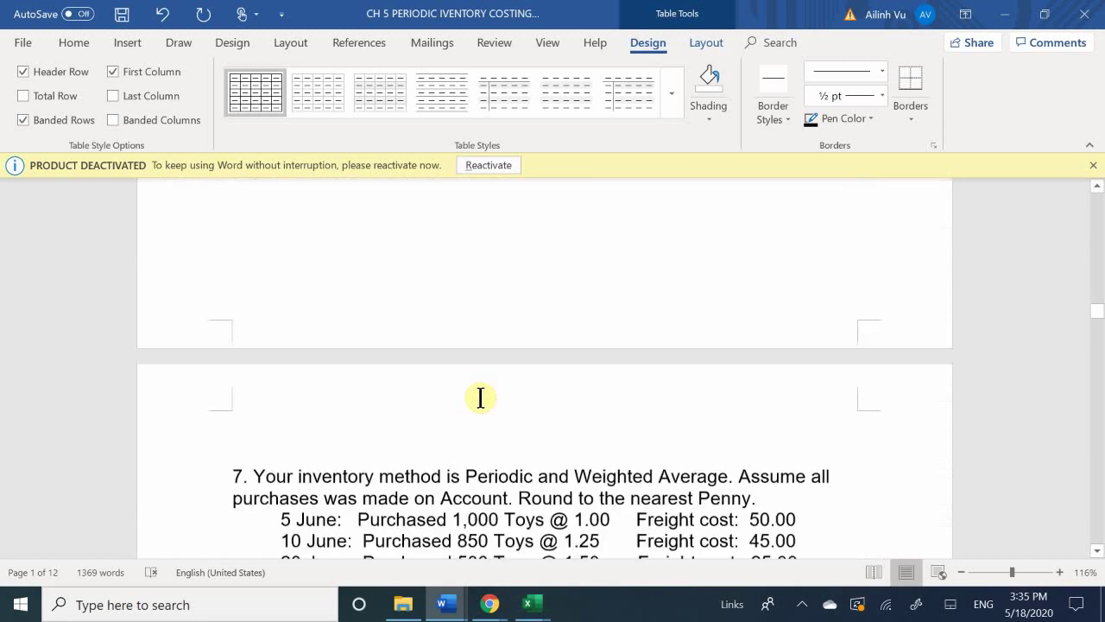
pyautogui.scroll(-20, 481, 397)
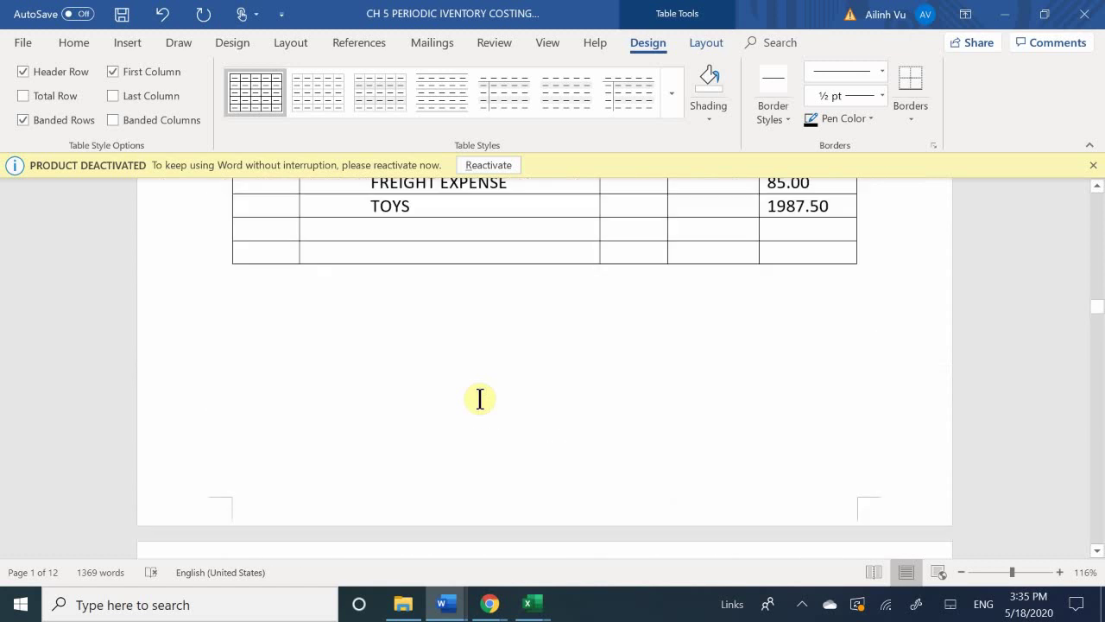
pyautogui.scroll(4, 480, 398)
pyautogui.scroll(-10, 480, 397)
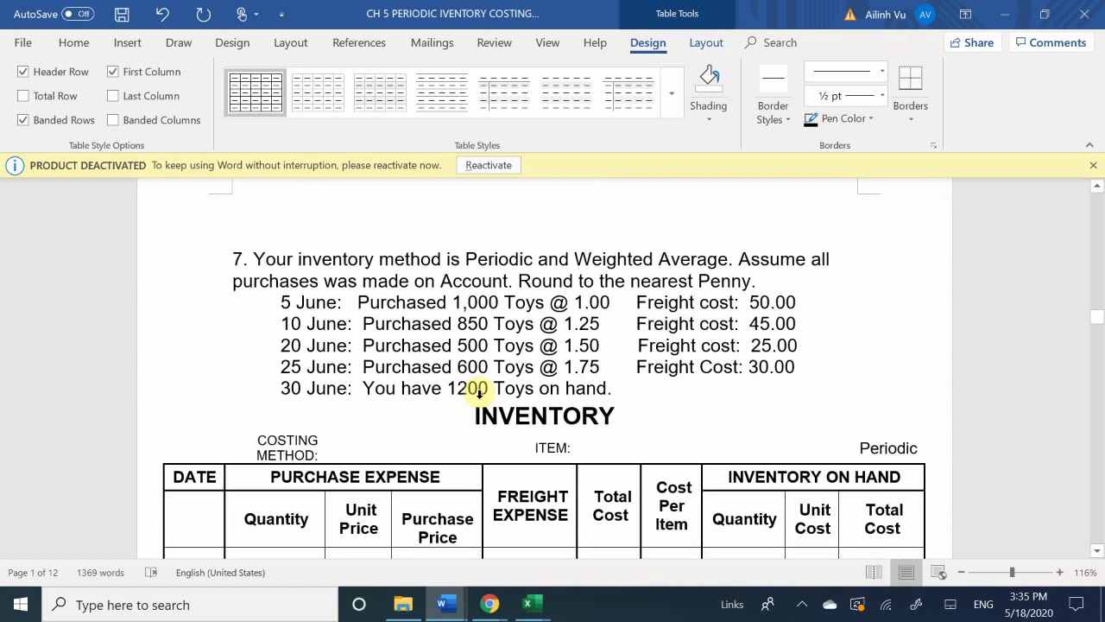
pyautogui.scroll(-3, 477, 395)
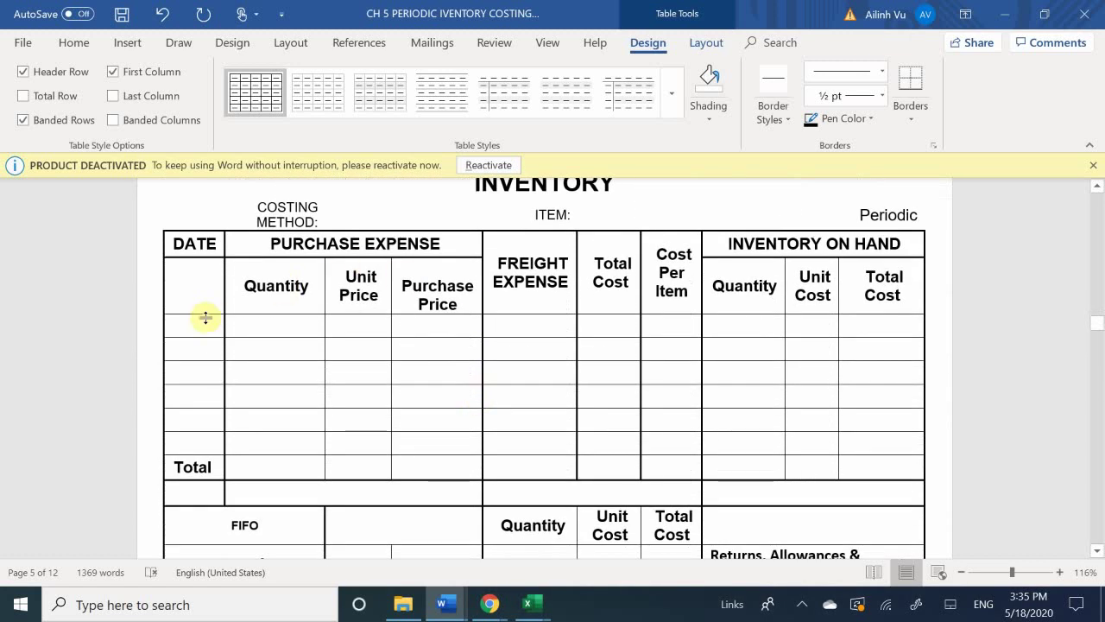
pyautogui.click(205, 318)
pyautogui.hotkey('ctrl', 'v')
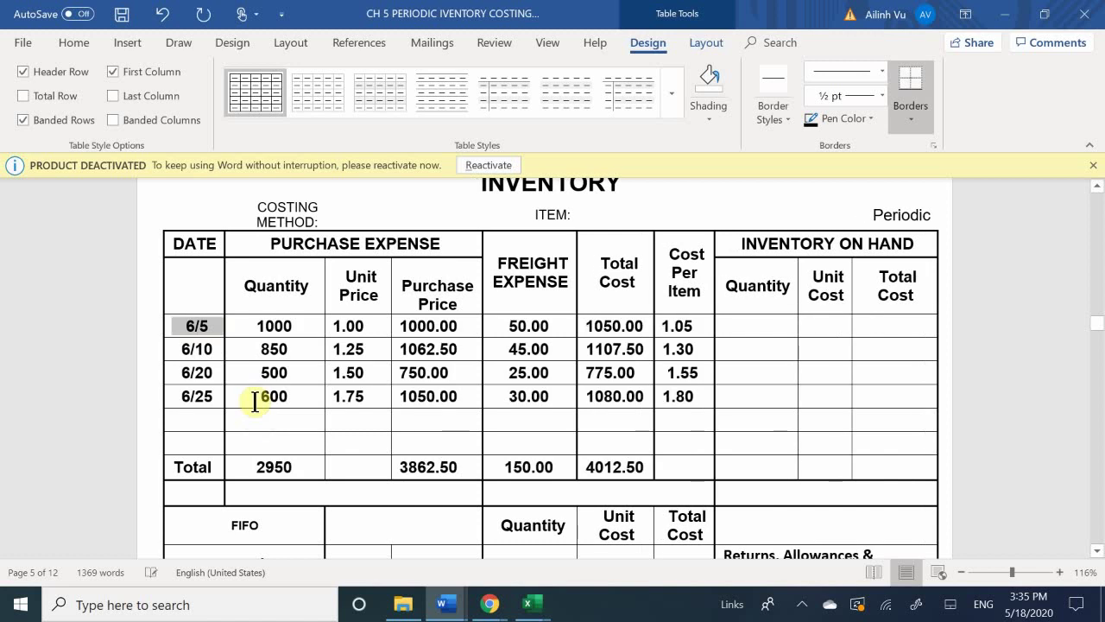
pyautogui.click(289, 407)
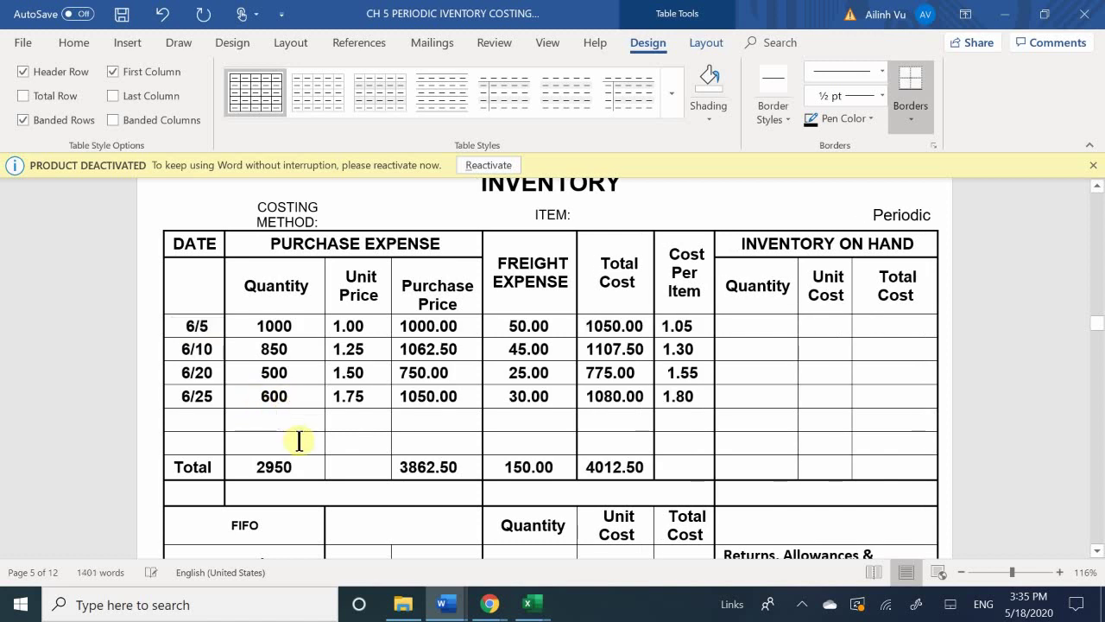
# - Check exercise 7's copied purchase rows against its June purchase list and examine the blank Net Purchase section
pyautogui.scroll(-1, 299, 441)
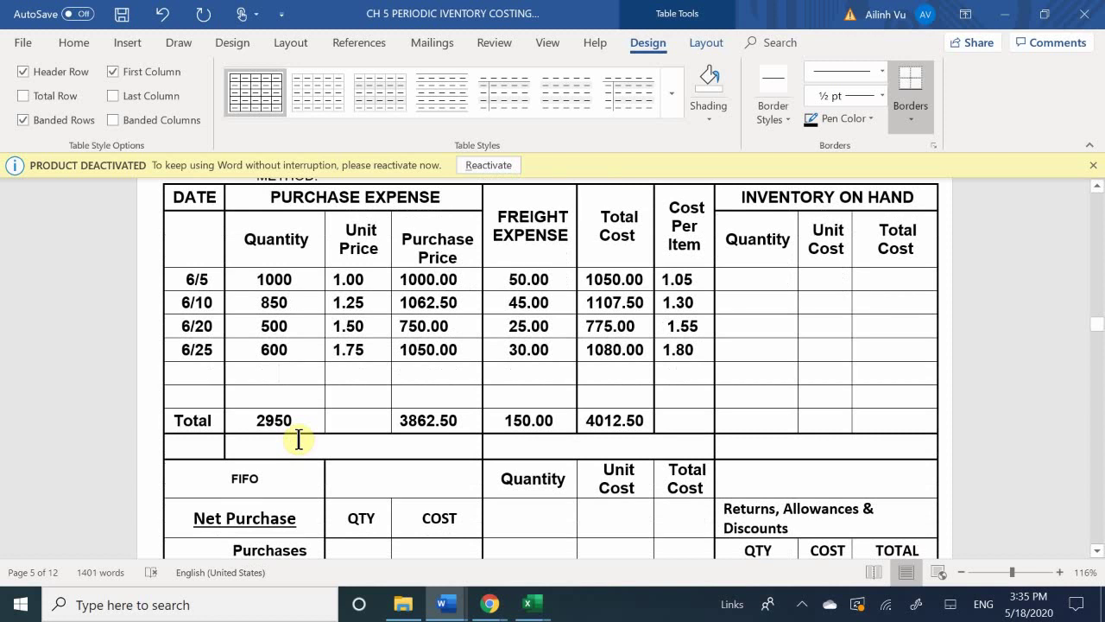
pyautogui.scroll(-1, 299, 441)
pyautogui.scroll(2, 299, 442)
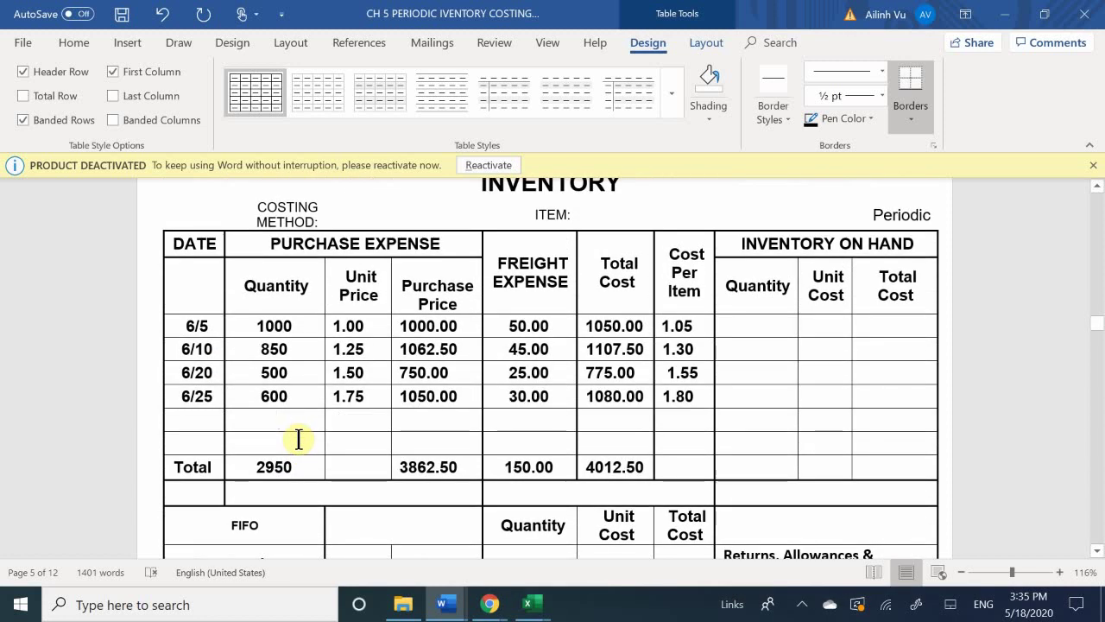
pyautogui.scroll(-1, 299, 439)
pyautogui.scroll(-1, 298, 438)
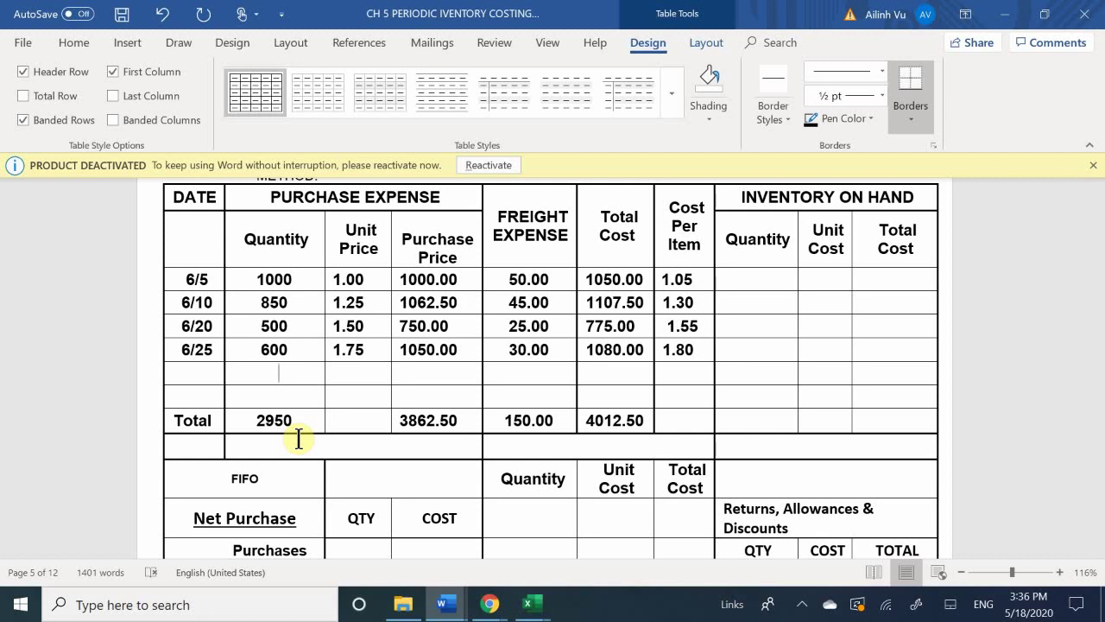
pyautogui.scroll(8, 298, 438)
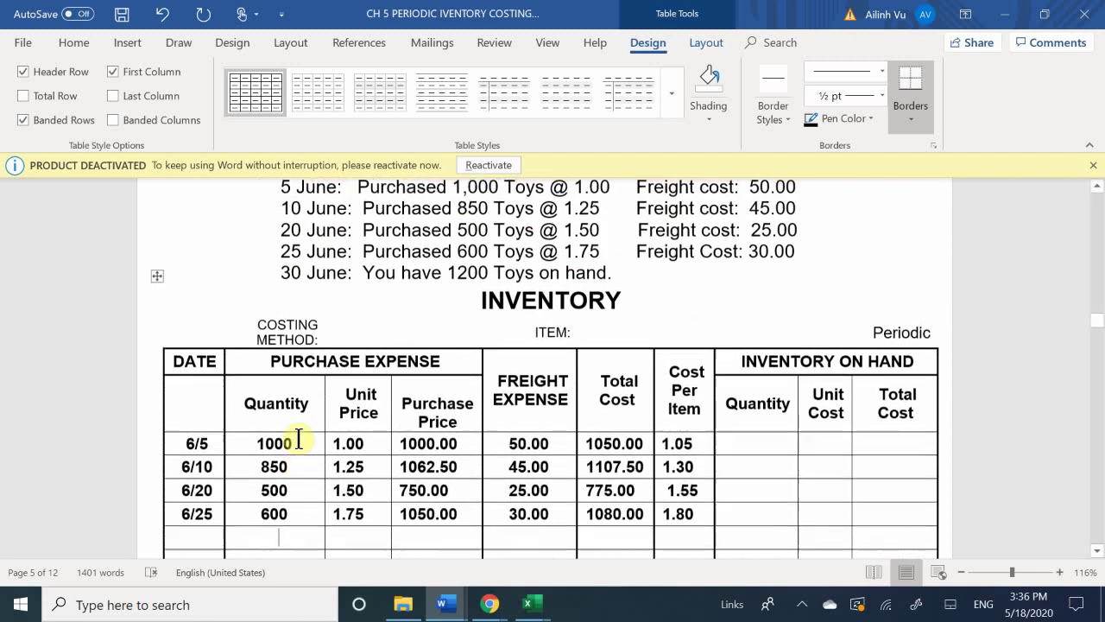
pyautogui.scroll(-6, 298, 439)
pyautogui.scroll(1, 296, 438)
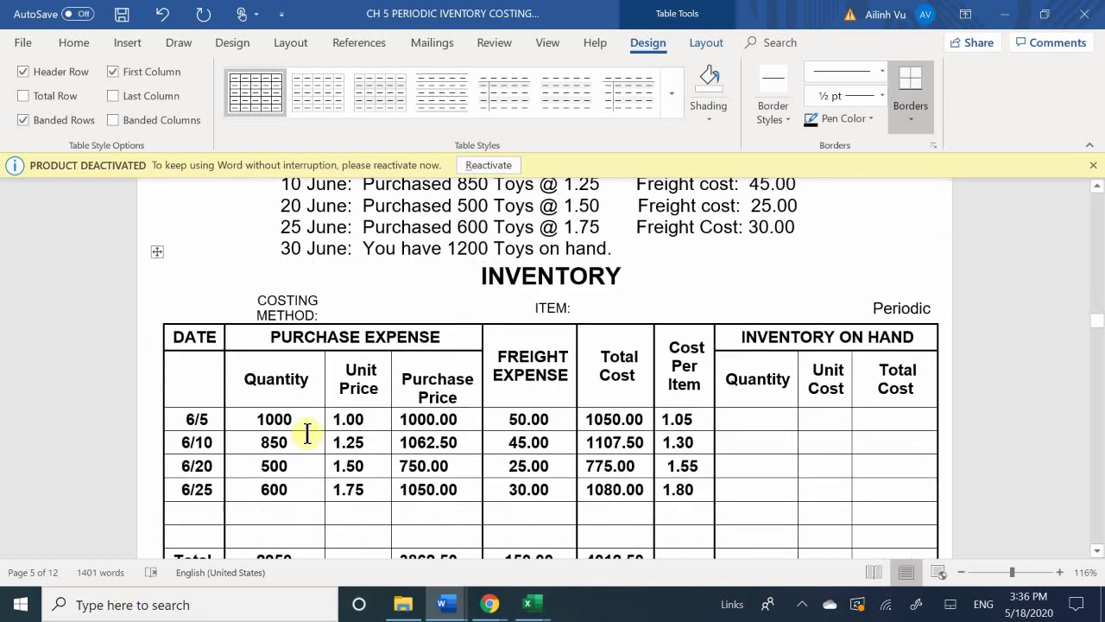
pyautogui.scroll(-4, 308, 433)
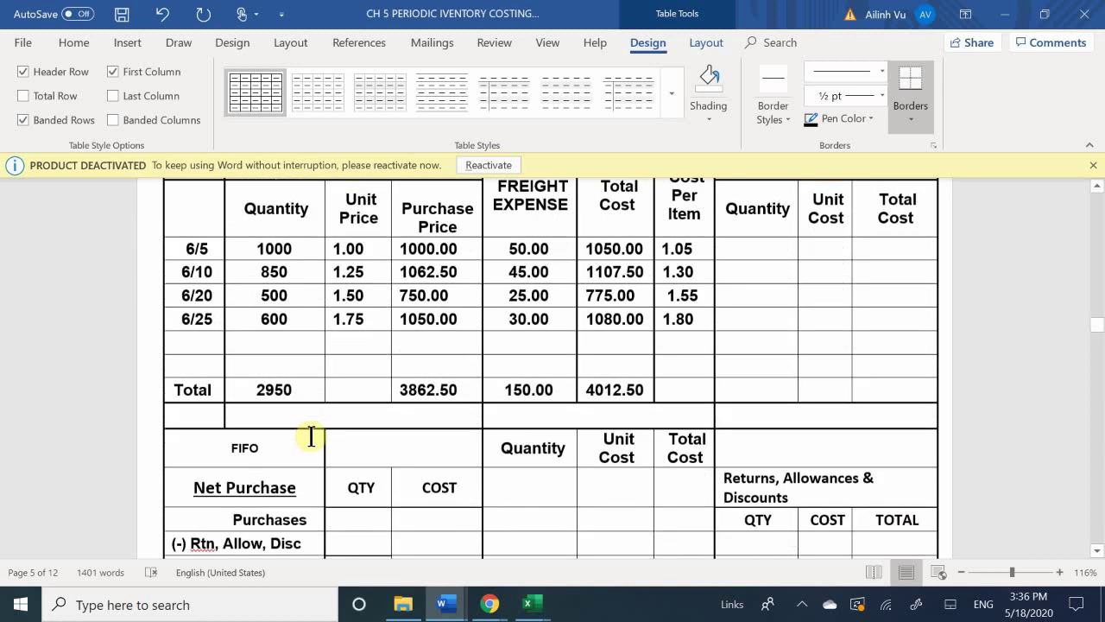
pyautogui.scroll(-4, 310, 436)
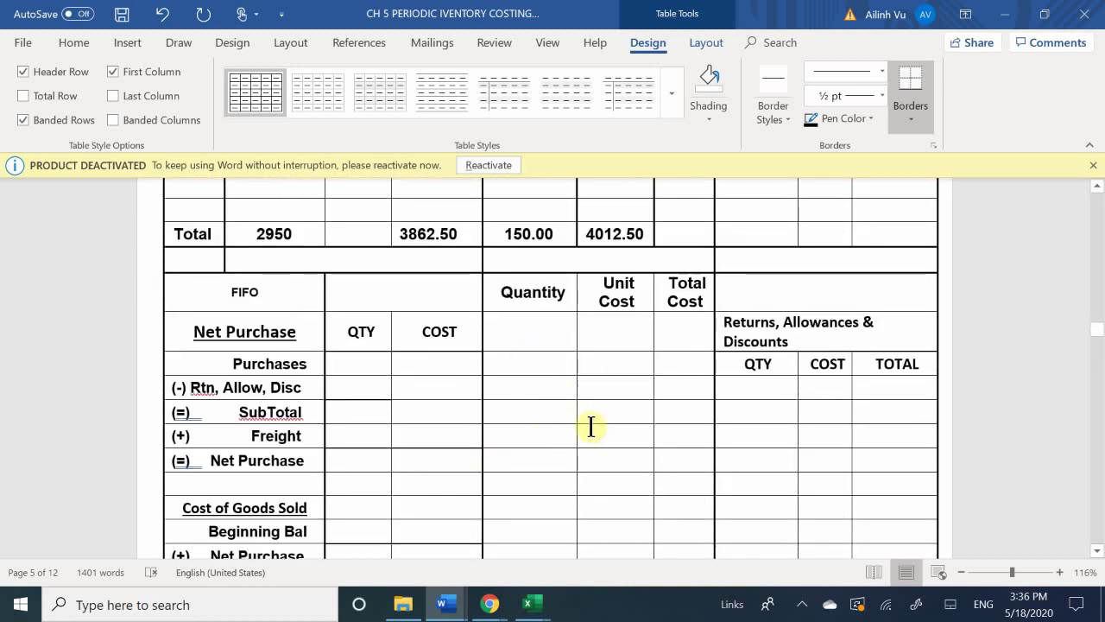
pyautogui.scroll(-2, 586, 424)
pyautogui.scroll(2, 358, 339)
# - Look back at the completed July journal and conversion entries, and return to exercise 7's inventory table
pyautogui.scroll(20, 358, 340)
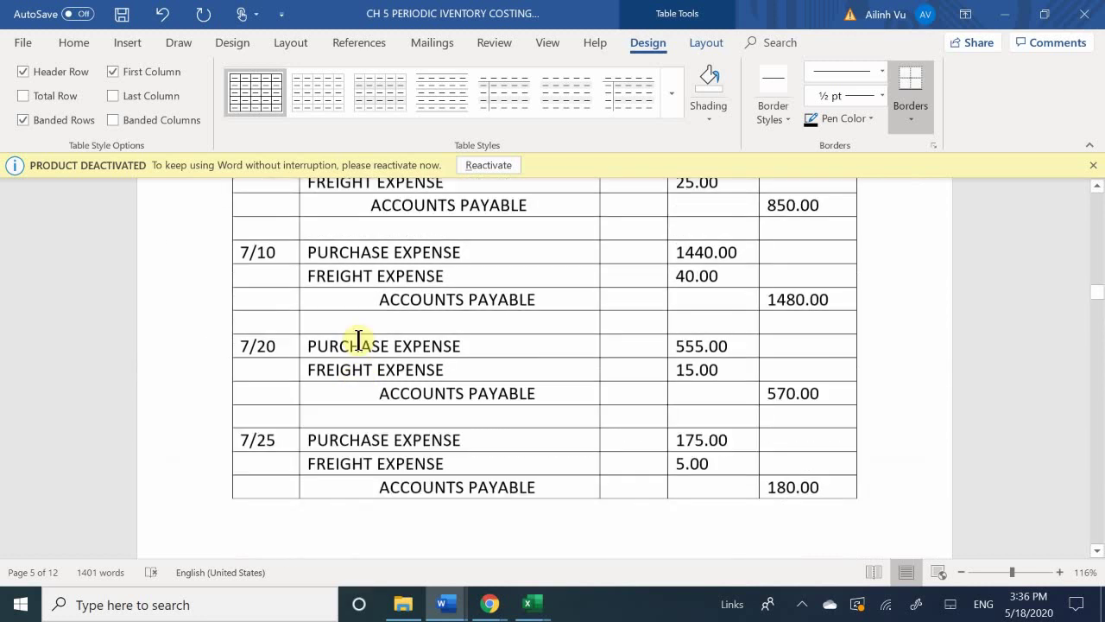
pyautogui.scroll(15, 358, 339)
pyautogui.scroll(-1, 358, 340)
pyautogui.scroll(-15, 358, 339)
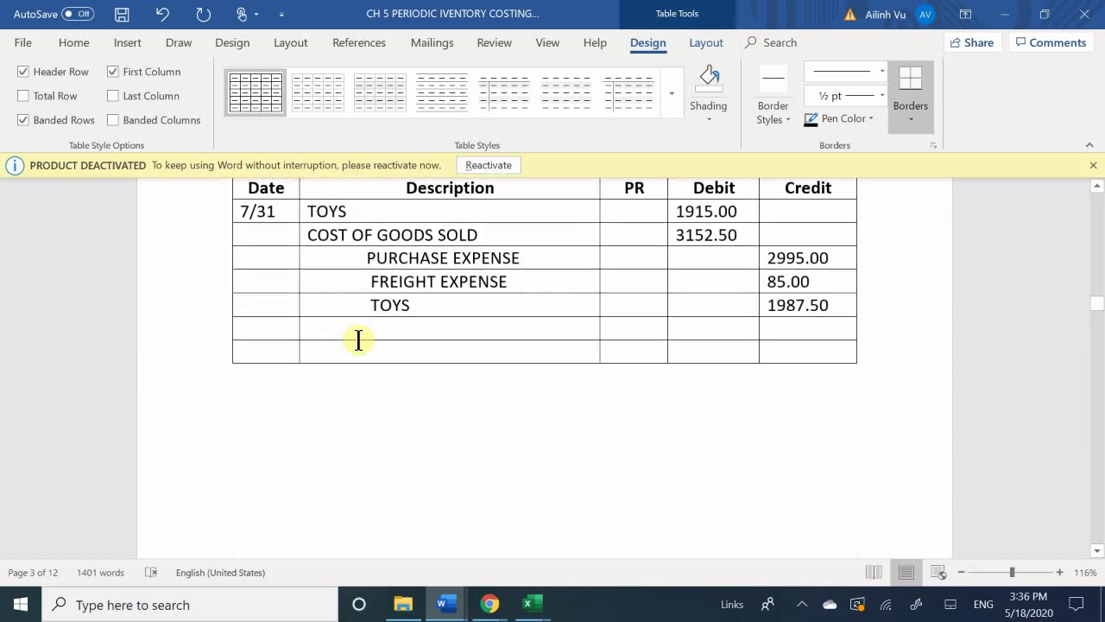
pyautogui.scroll(18, 358, 340)
pyautogui.scroll(-7, 358, 339)
pyautogui.scroll(5, 358, 340)
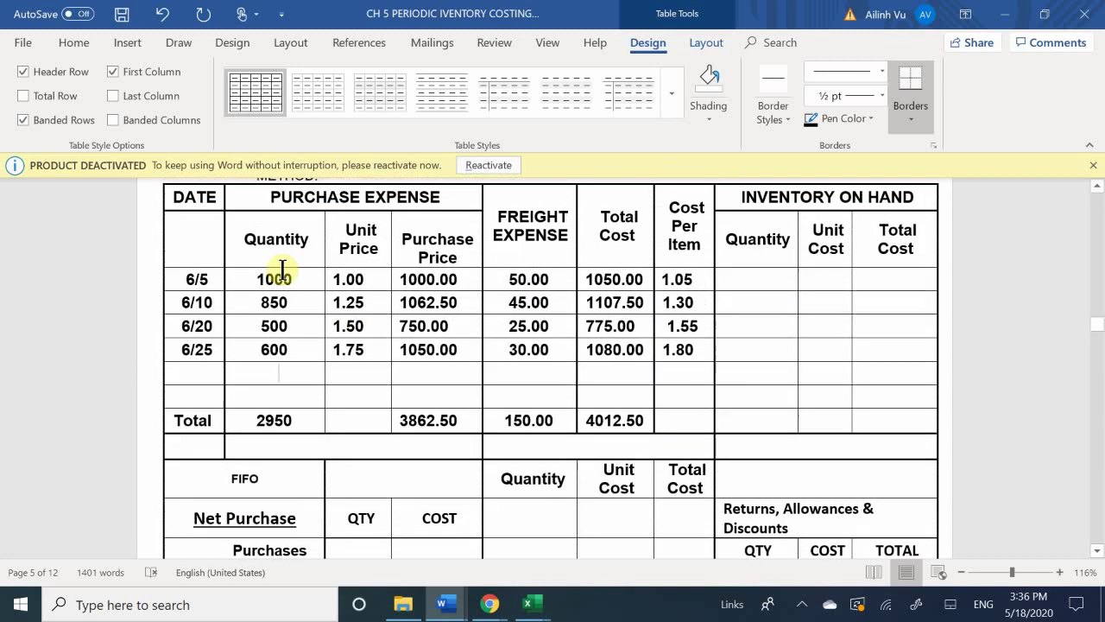
# - Enter 2950 as the Purchases quantity in exercise 7's Net Purchase section
pyautogui.scroll(2, 277, 279)
pyautogui.scroll(-1, 274, 356)
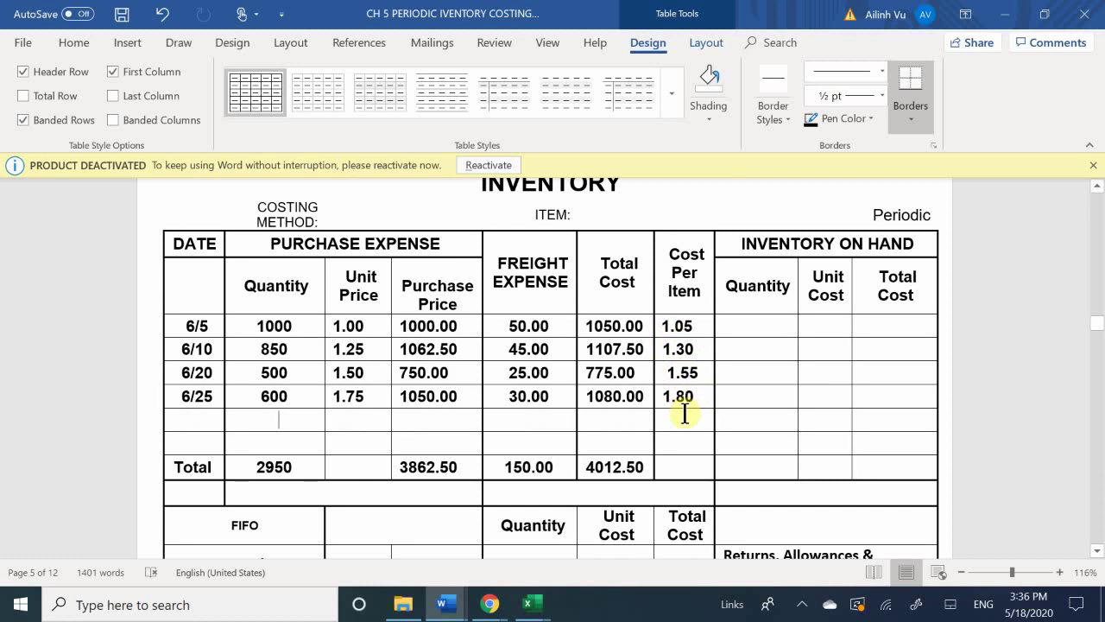
pyautogui.scroll(-3, 684, 413)
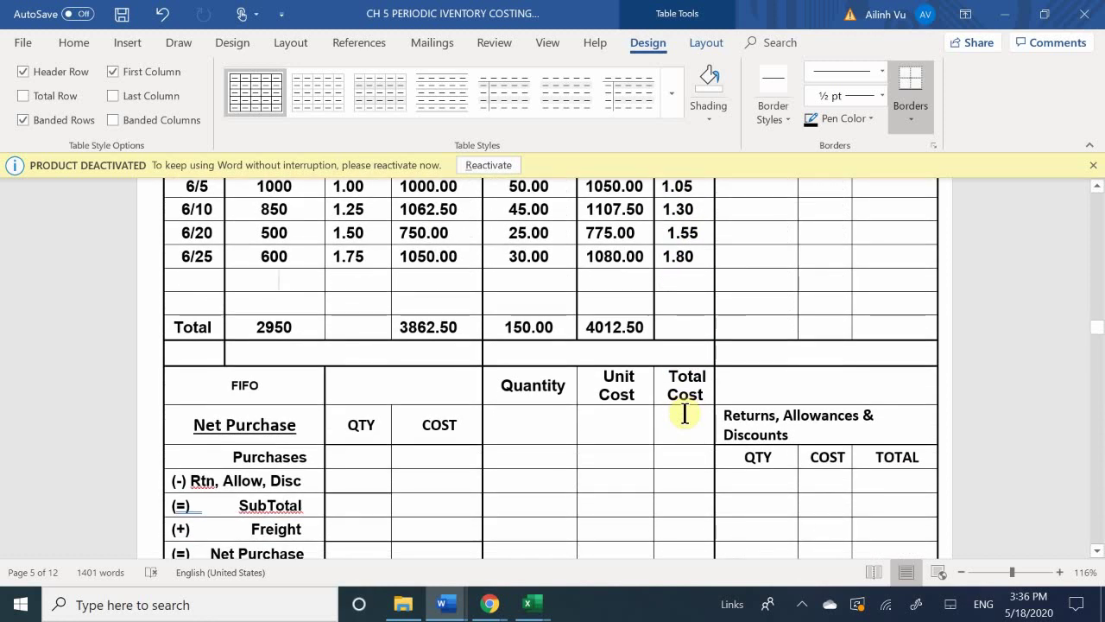
pyautogui.scroll(-1, 684, 410)
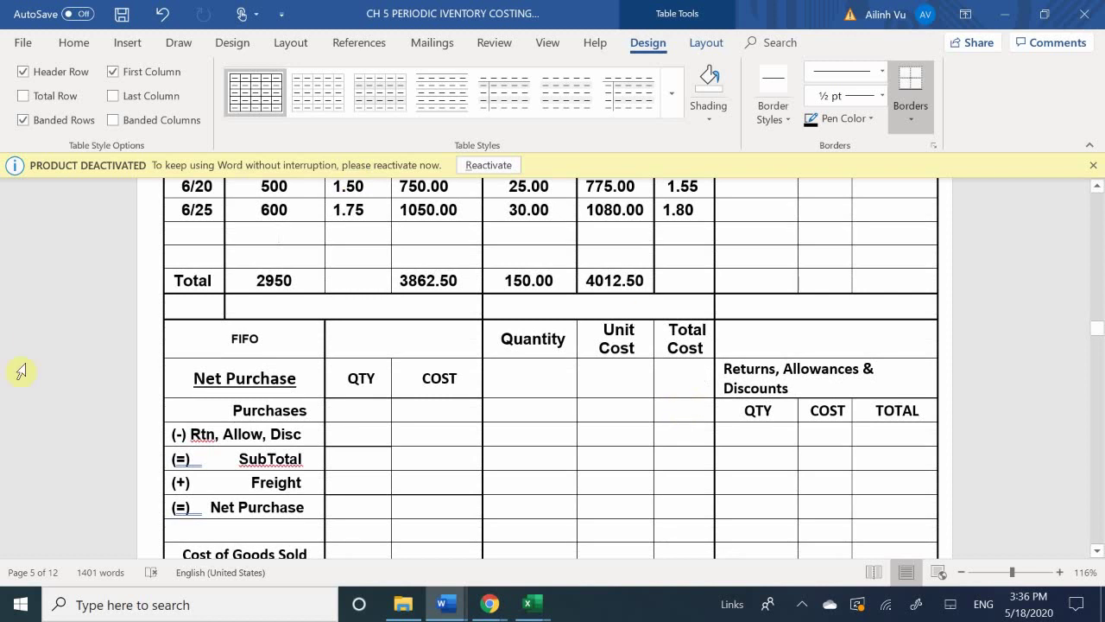
pyautogui.click(345, 407)
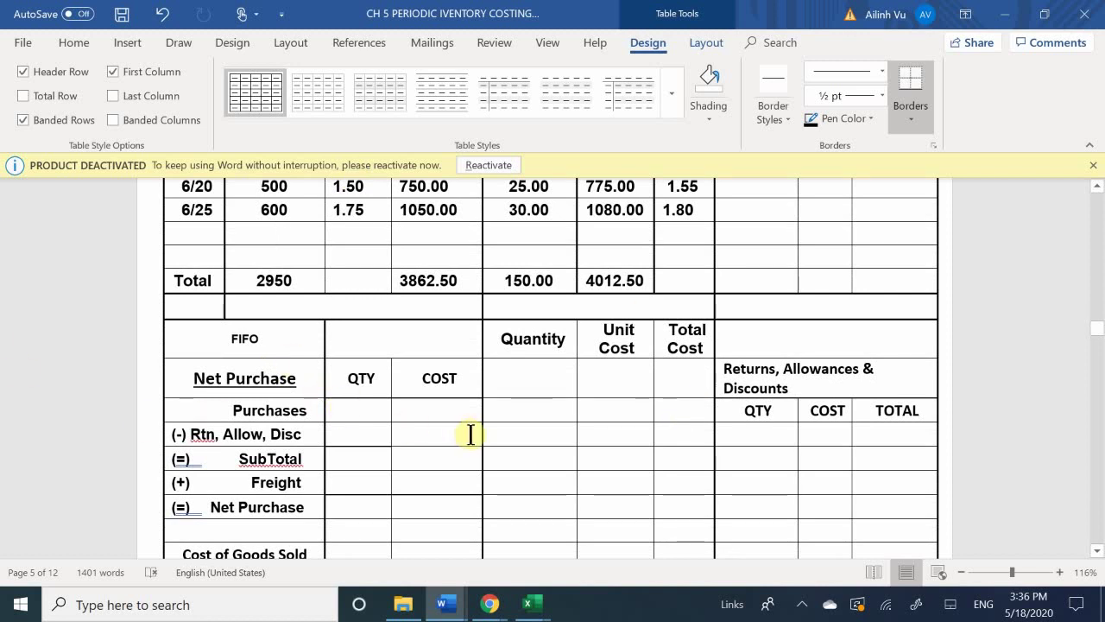
pyautogui.scroll(-1, 470, 435)
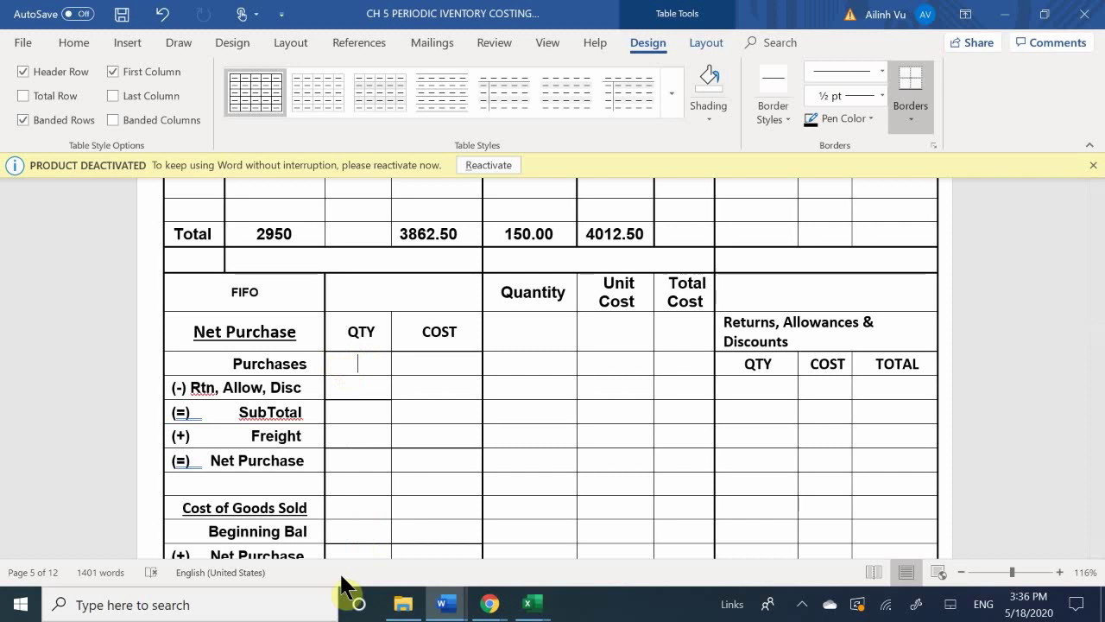
pyautogui.scroll(-3, 390, 439)
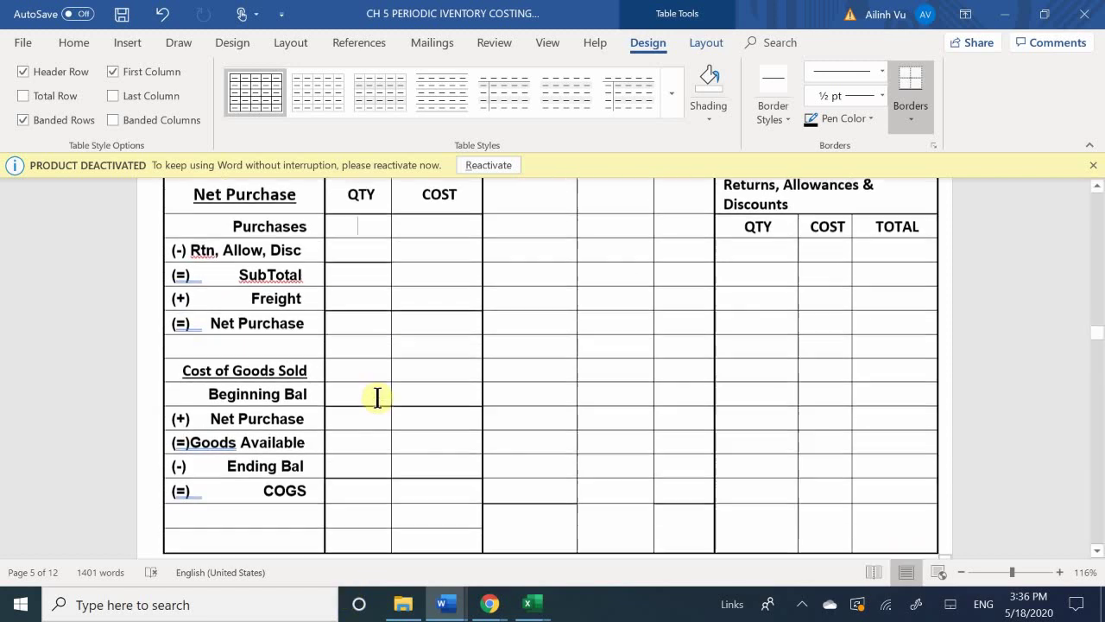
pyautogui.scroll(3, 377, 395)
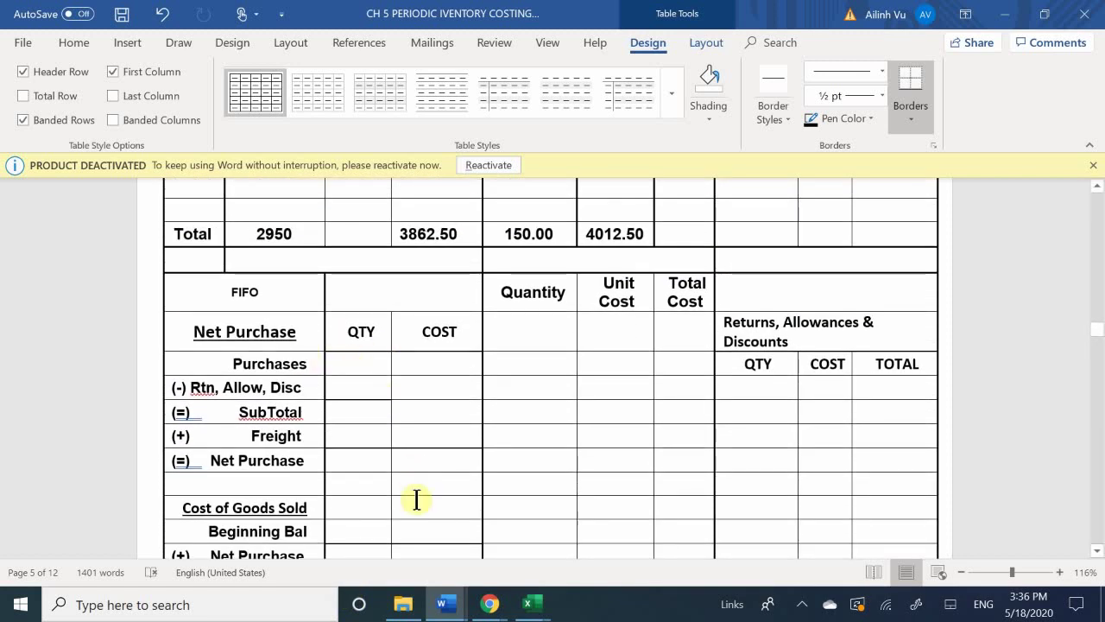
pyautogui.write('2950')
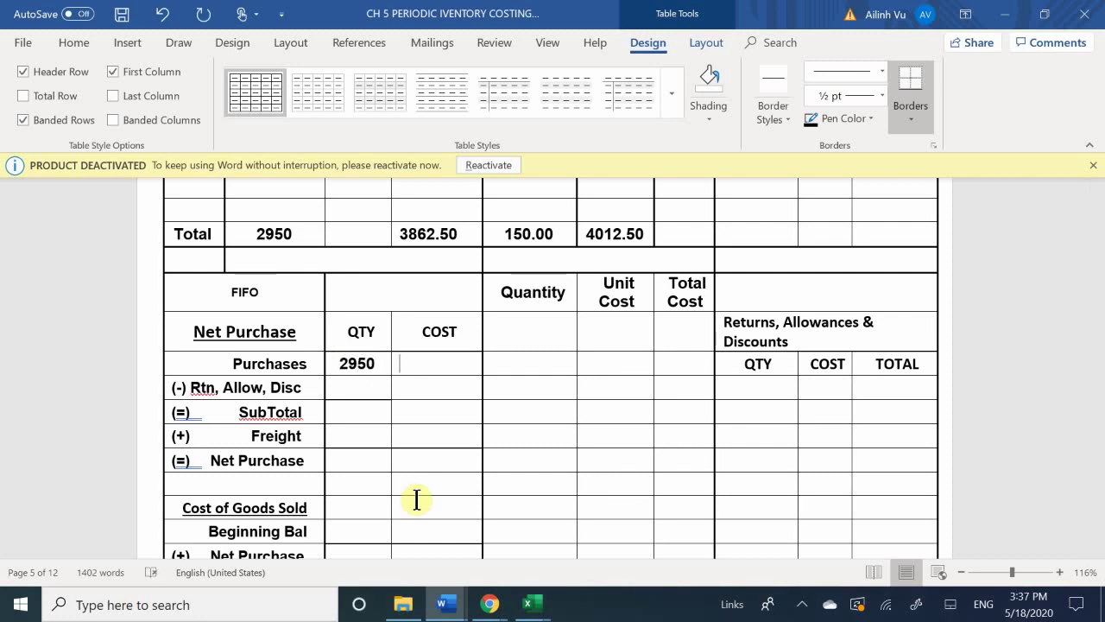
# - Enter 3862.50 as the Purchases cost, and fill the returns, allowances and discounts row with quantity 0 and cost 0.00
pyautogui.press('Tab')
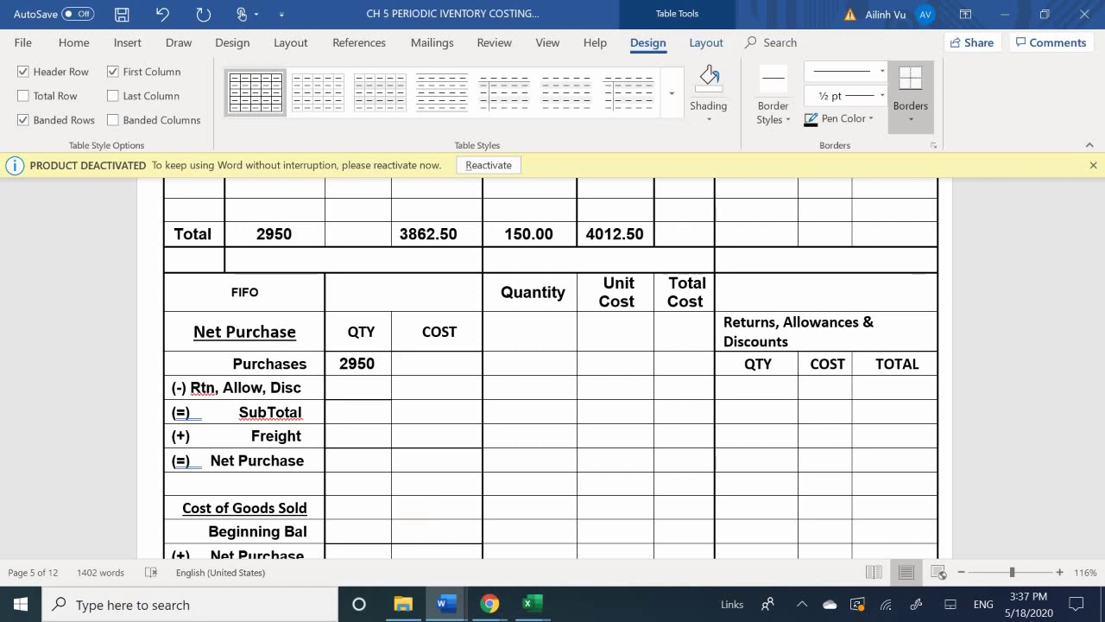
pyautogui.write('3862.')
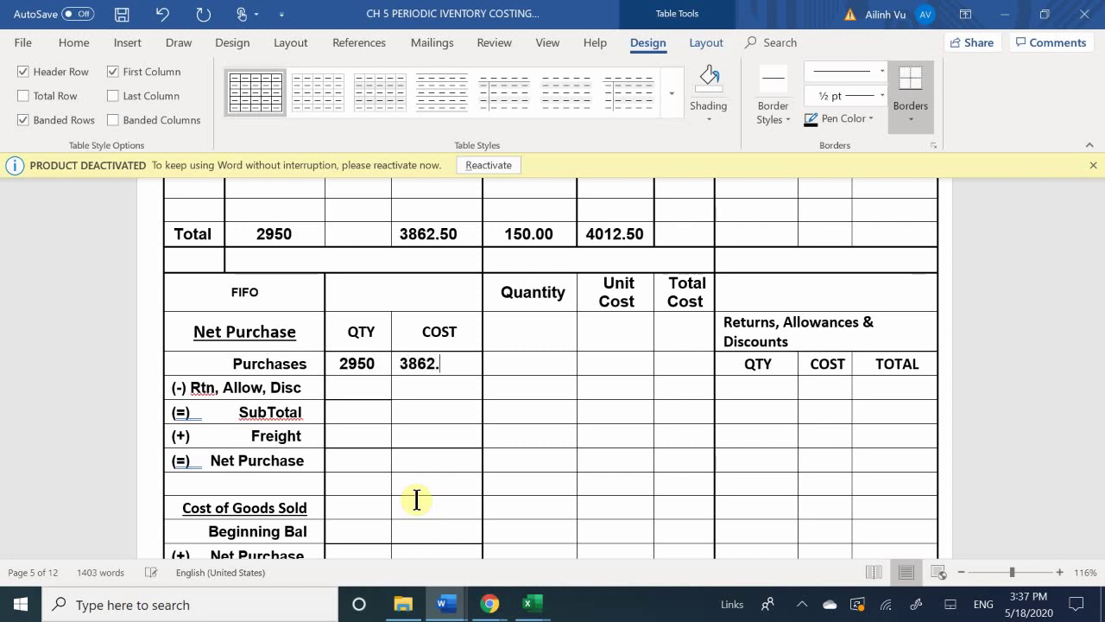
pyautogui.write('50')
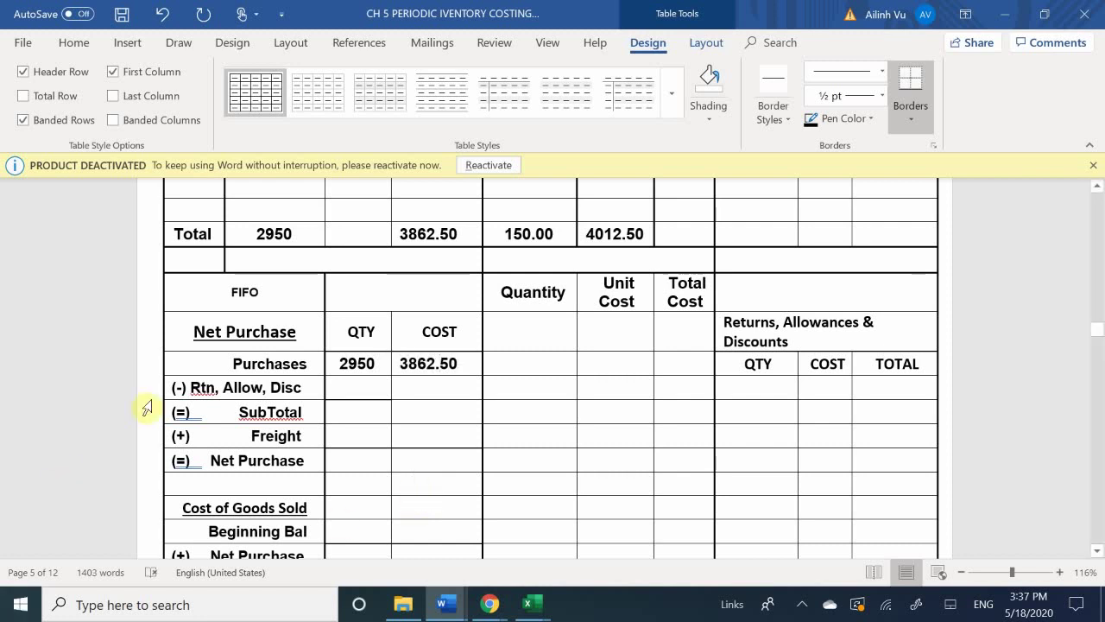
pyautogui.click(332, 384)
pyautogui.write('0')
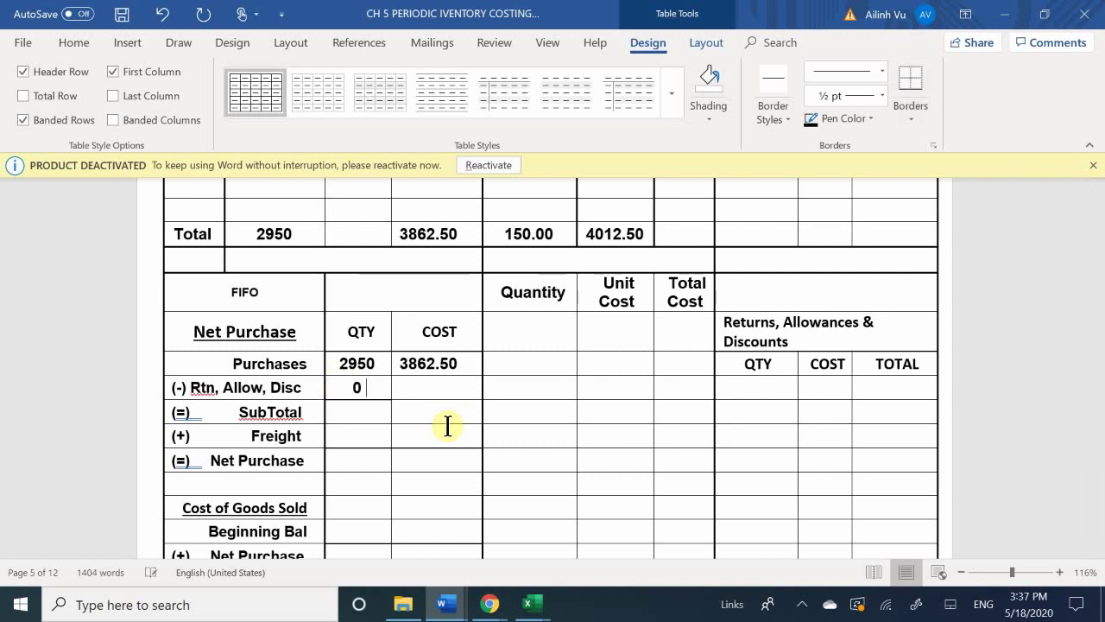
pyautogui.press('Tab')
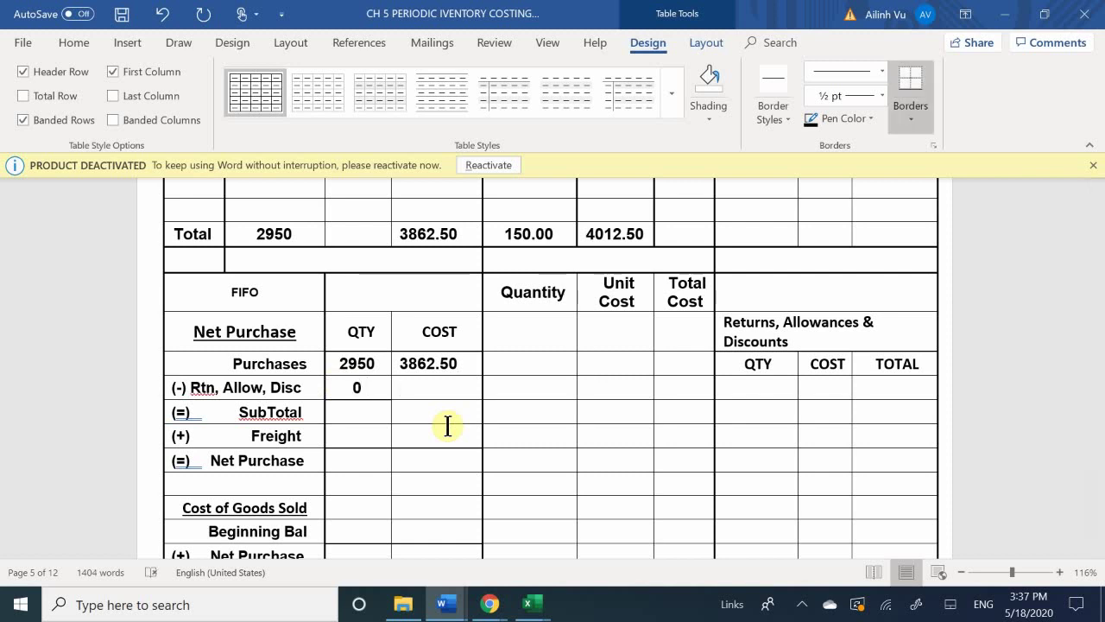
pyautogui.write('0.00')
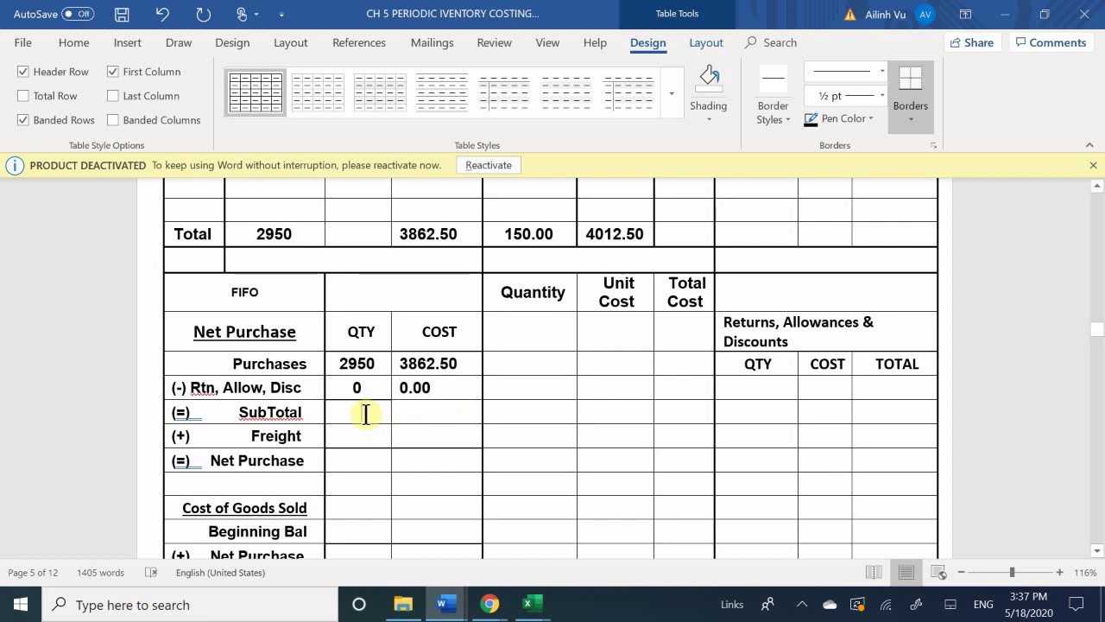
# - Fill the Net Purchase section's SubTotal row with quantity 2950 and cost 3862.50
pyautogui.click(365, 415)
pyautogui.write('2950')
pyautogui.press('Tab')
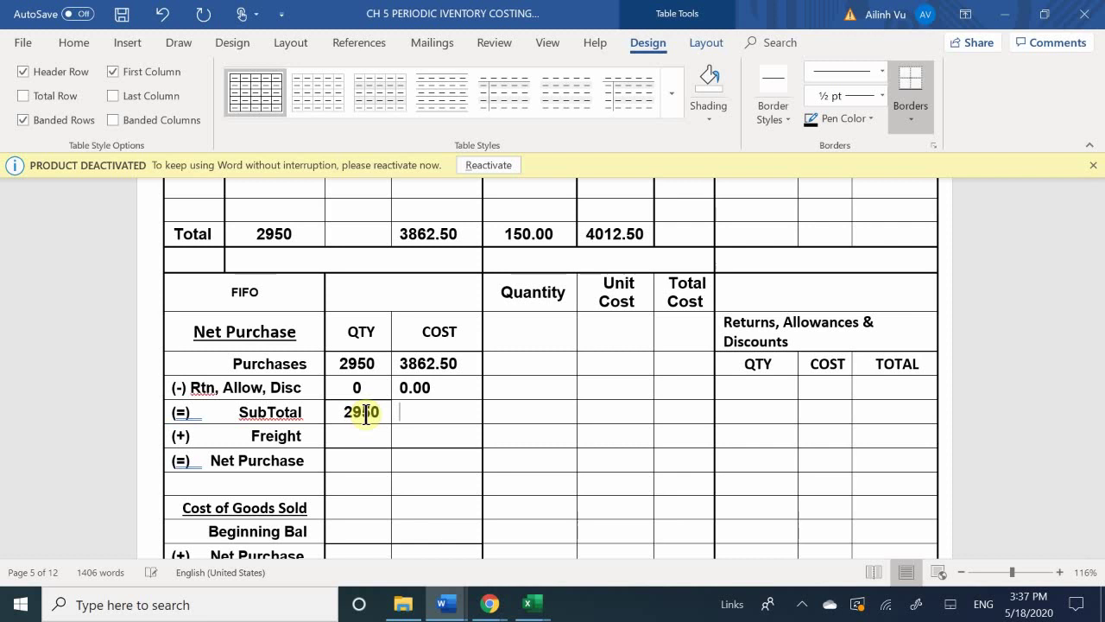
pyautogui.write('3862')
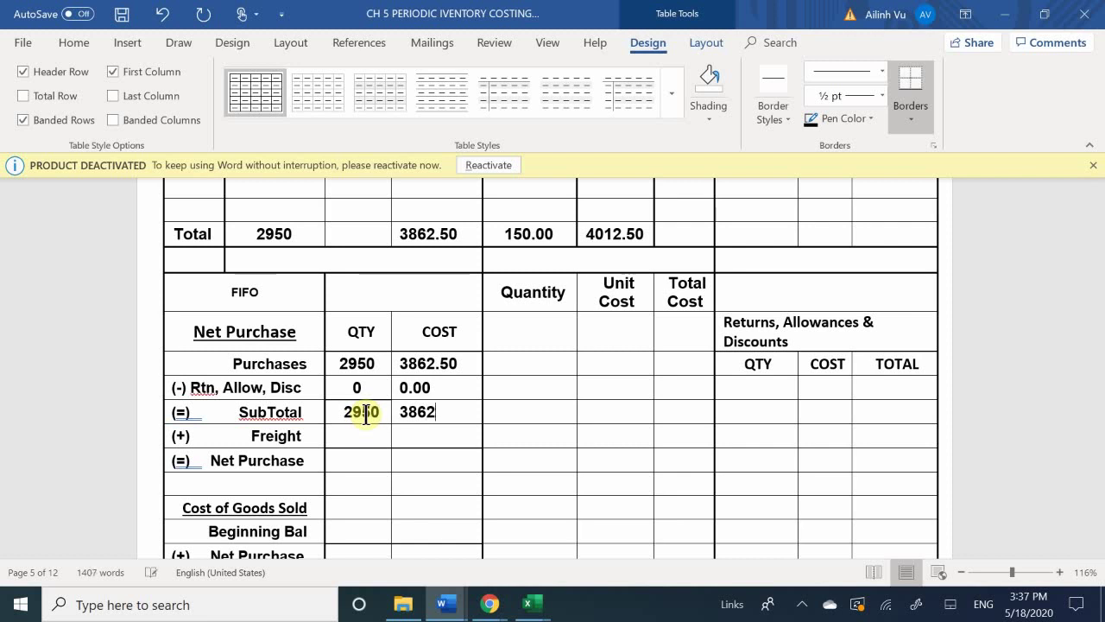
pyautogui.write('.50')
# - Fill the Freight row with quantity 0 and cost 150.00, and the Net Purchase row below it with 2950 and 4012.50
pyautogui.click(352, 437)
pyautogui.write('0')
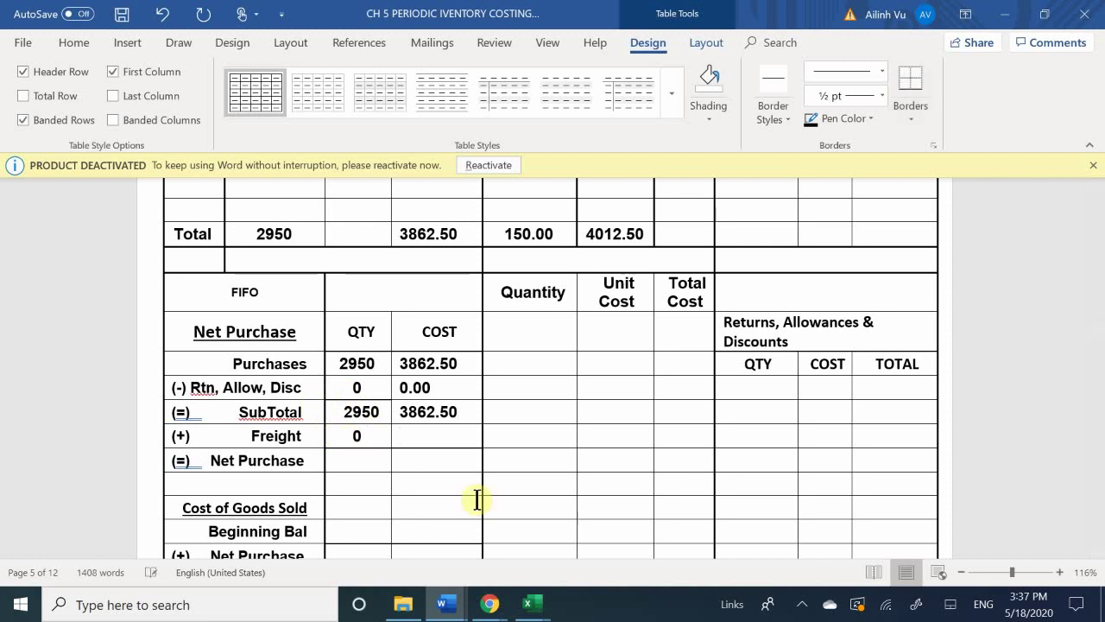
pyautogui.write('150.00')
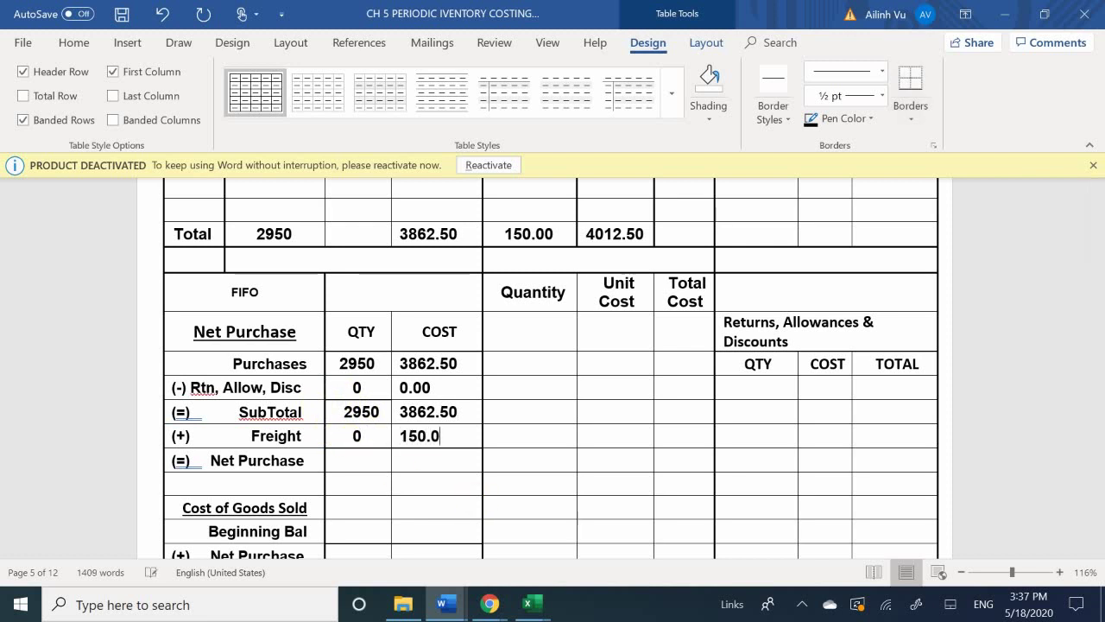
pyautogui.click(370, 459)
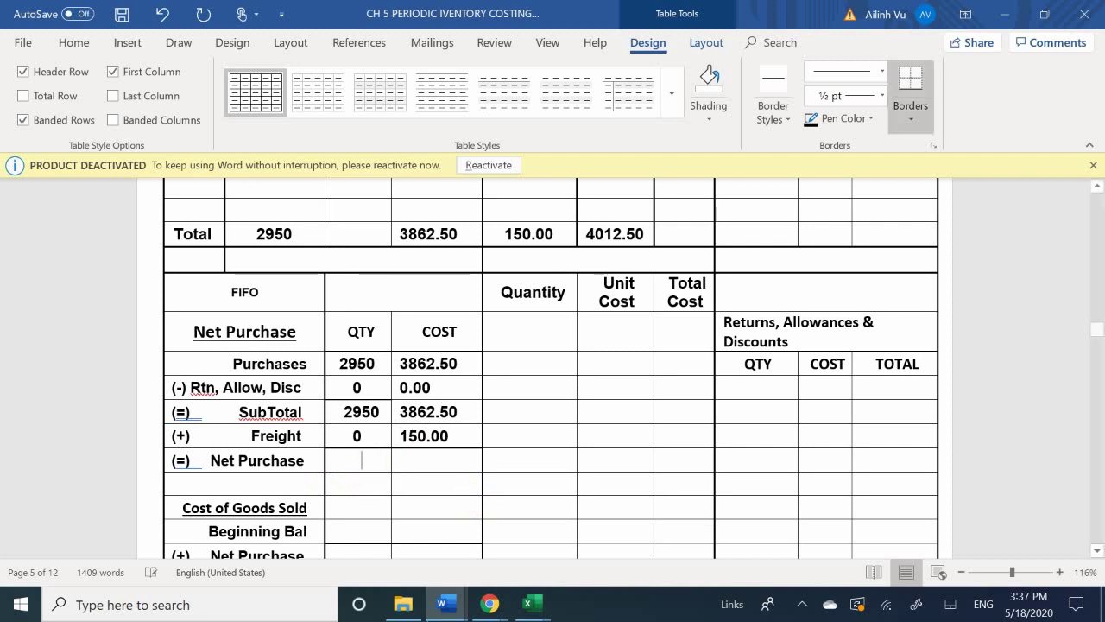
pyautogui.write('2950')
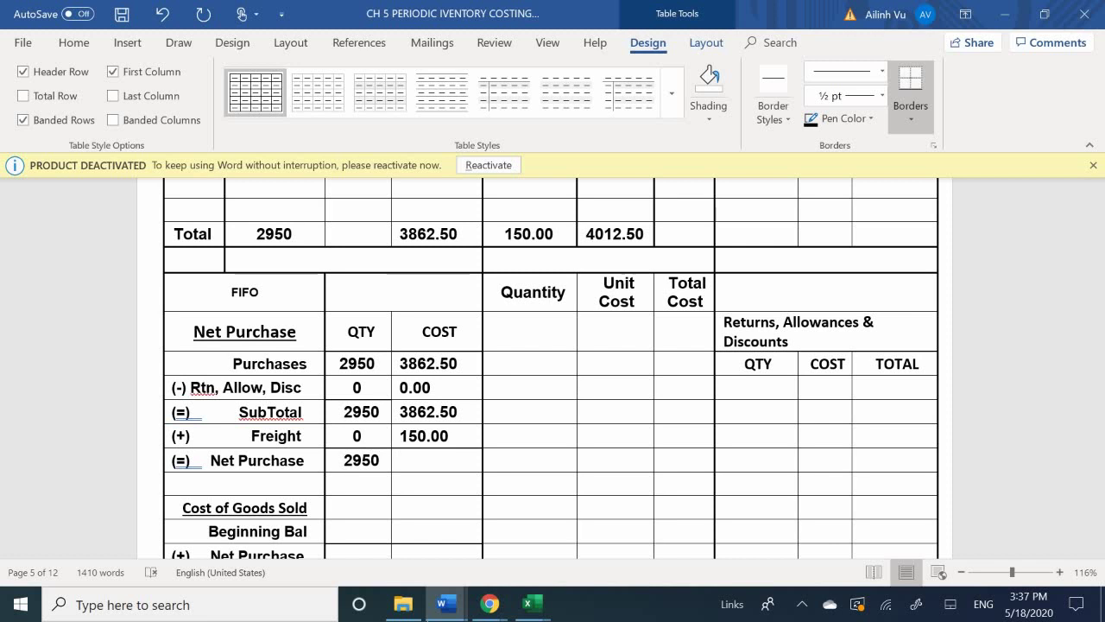
pyautogui.write('4012.50')
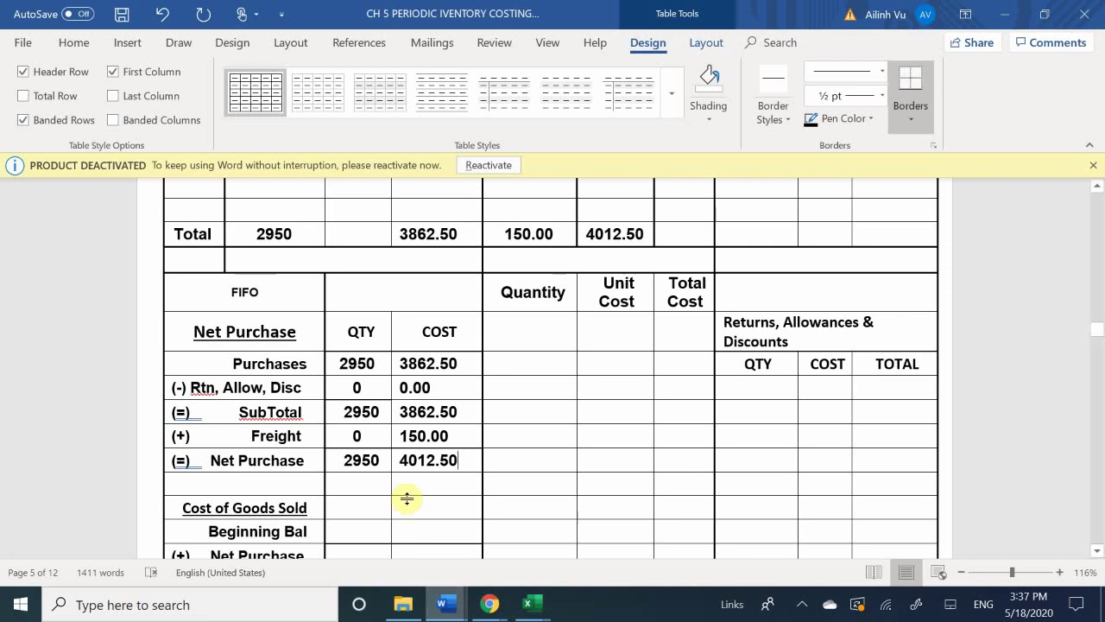
# - Fill the Beginning Bal row under Cost of Goods Sold with quantity 0 and cost 0.00
pyautogui.scroll(-3, 259, 453)
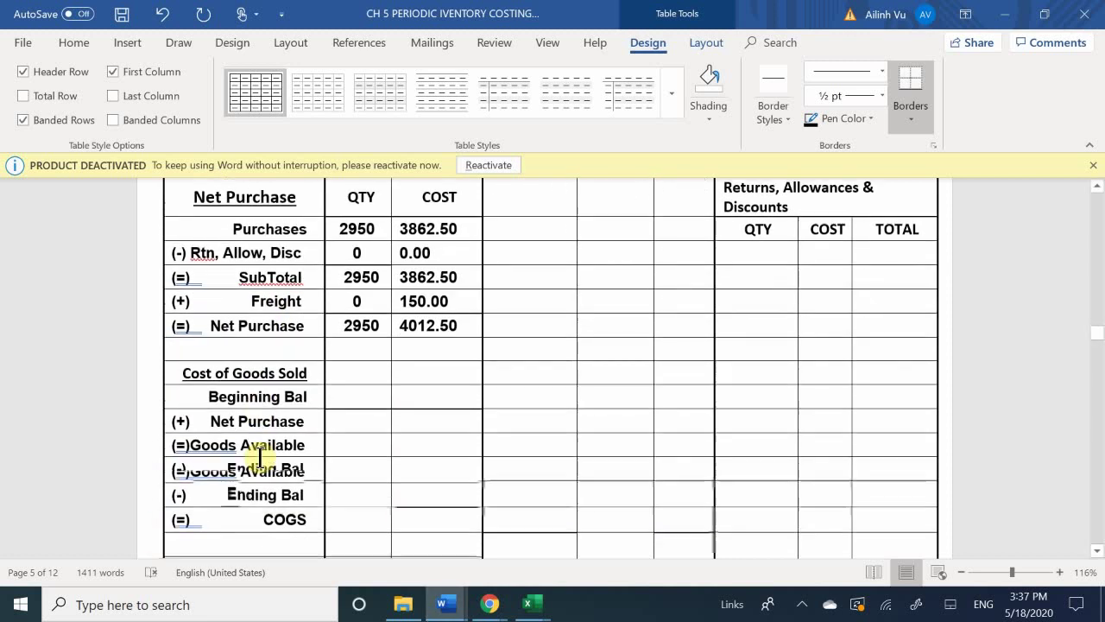
pyautogui.click(349, 373)
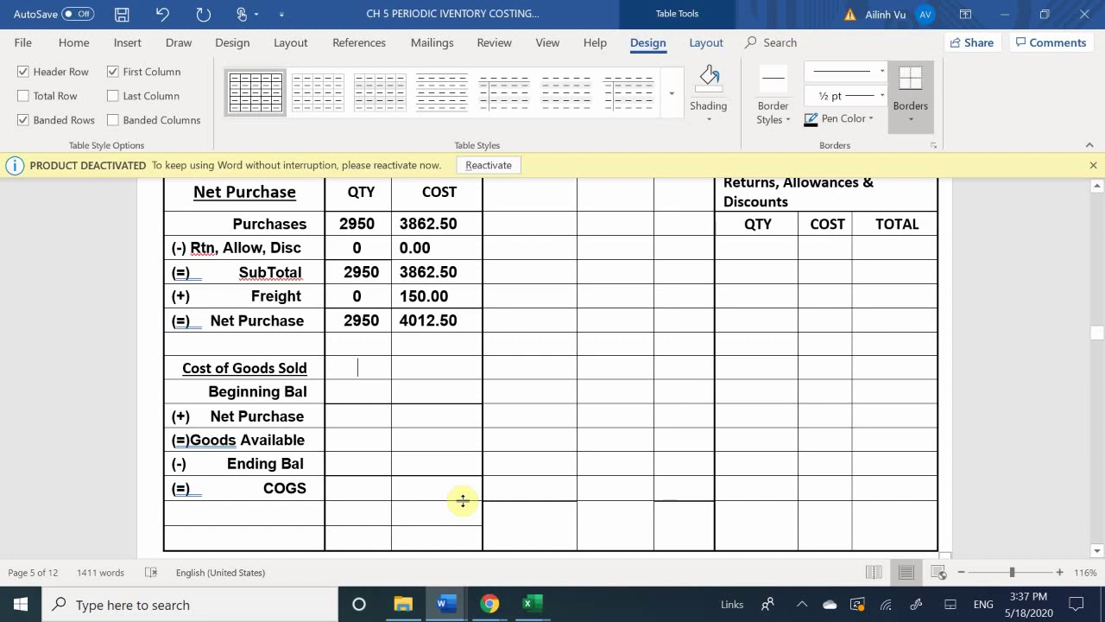
pyautogui.press('Down')
pyautogui.write('0 ')
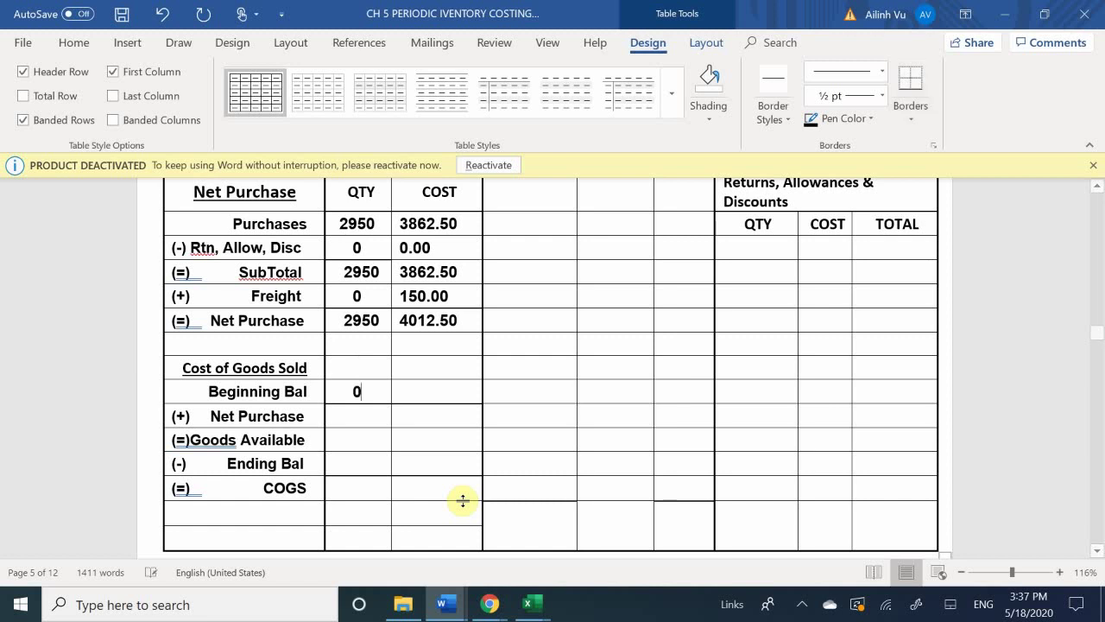
pyautogui.write('0.00')
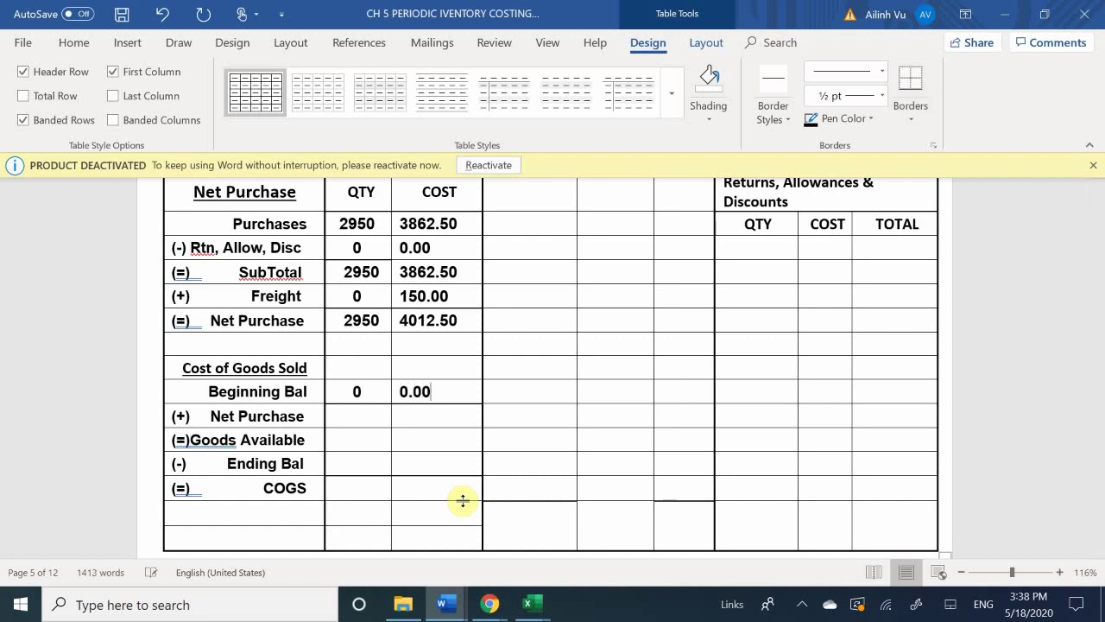
# - Enter quantity 2950 and cost 4012.50 in both the Net Purchase and Goods Available rows under Cost of Goods Sold
pyautogui.press('Down')
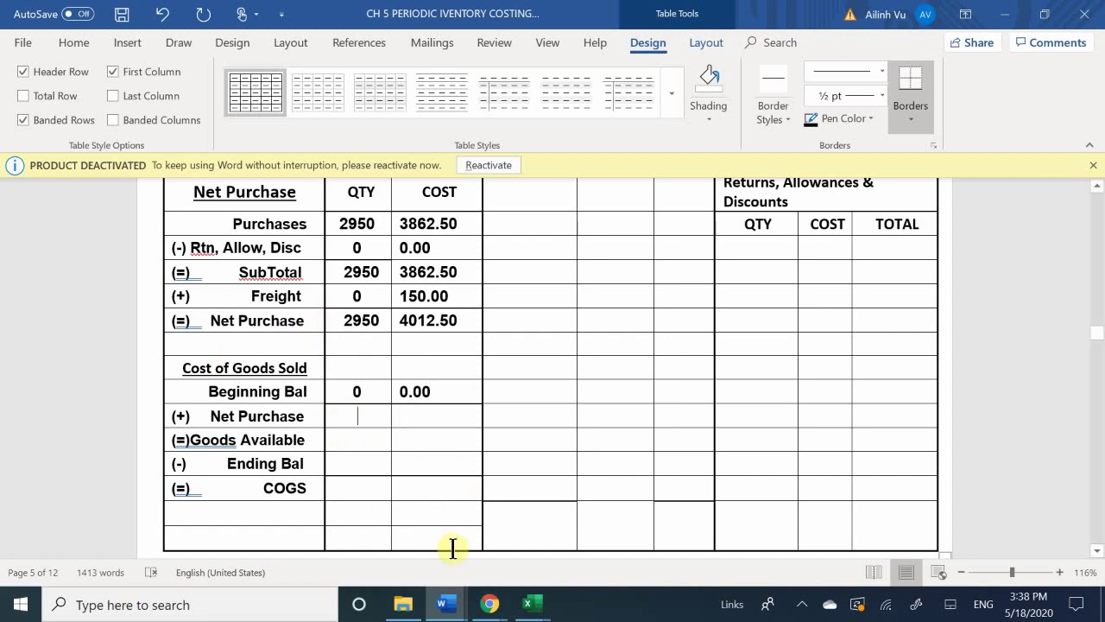
pyautogui.write('2950')
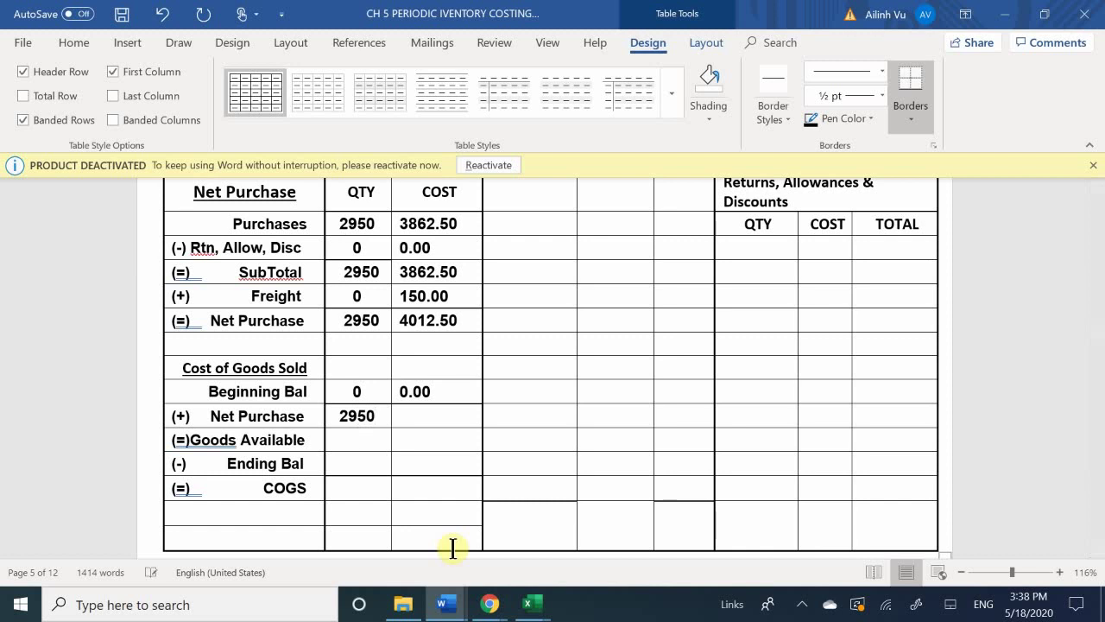
pyautogui.write('2650')
pyautogui.press('BackSpace')
pyautogui.press('BackSpace')
pyautogui.press('BackSpace')
pyautogui.write('950')
pyautogui.press('Tab')
pyautogui.write('10')
pyautogui.write('401')
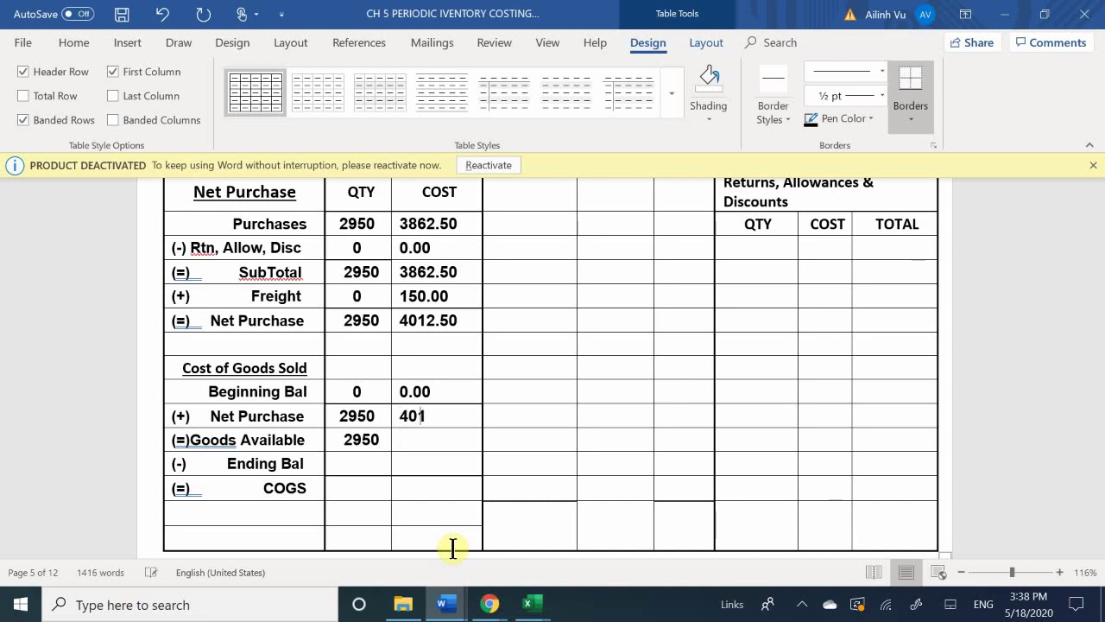
pyautogui.write('2')
pyautogui.write('.50')
pyautogui.write('4012.50')
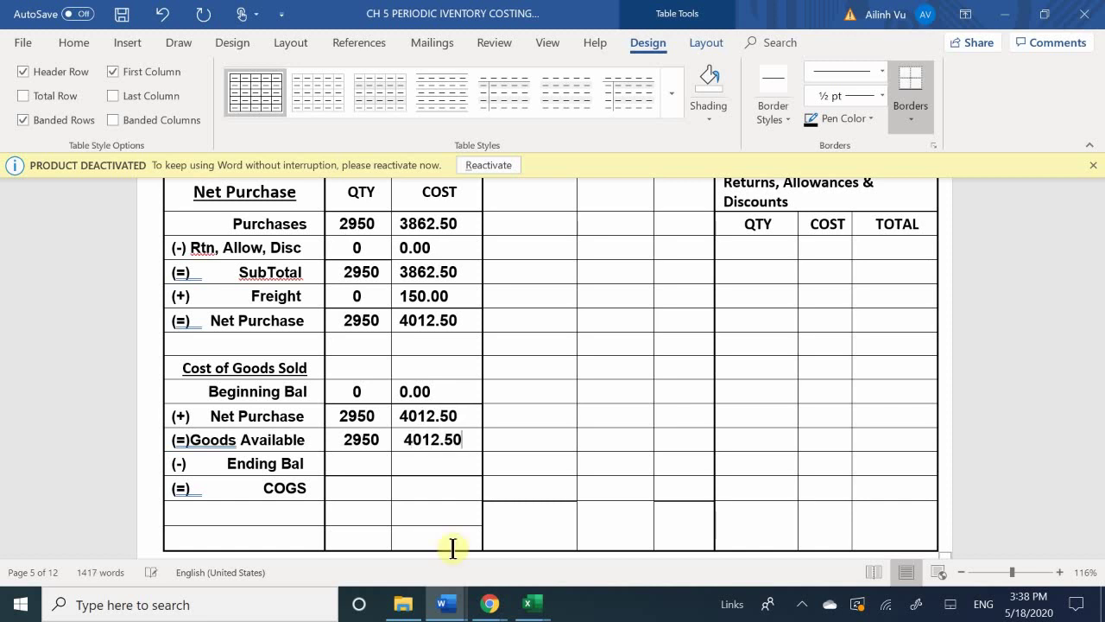
# - Enter the 1200 toys on hand as the Ending Bal quantity and 1750 as the COGS quantity
pyautogui.scroll(10, 390, 366)
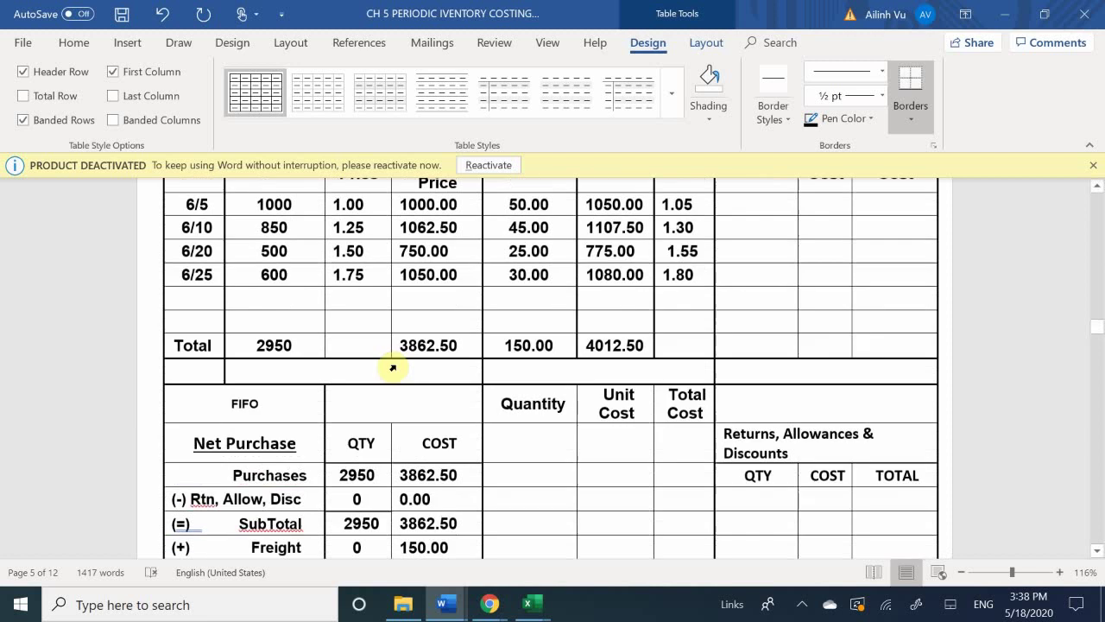
pyautogui.scroll(4, 393, 369)
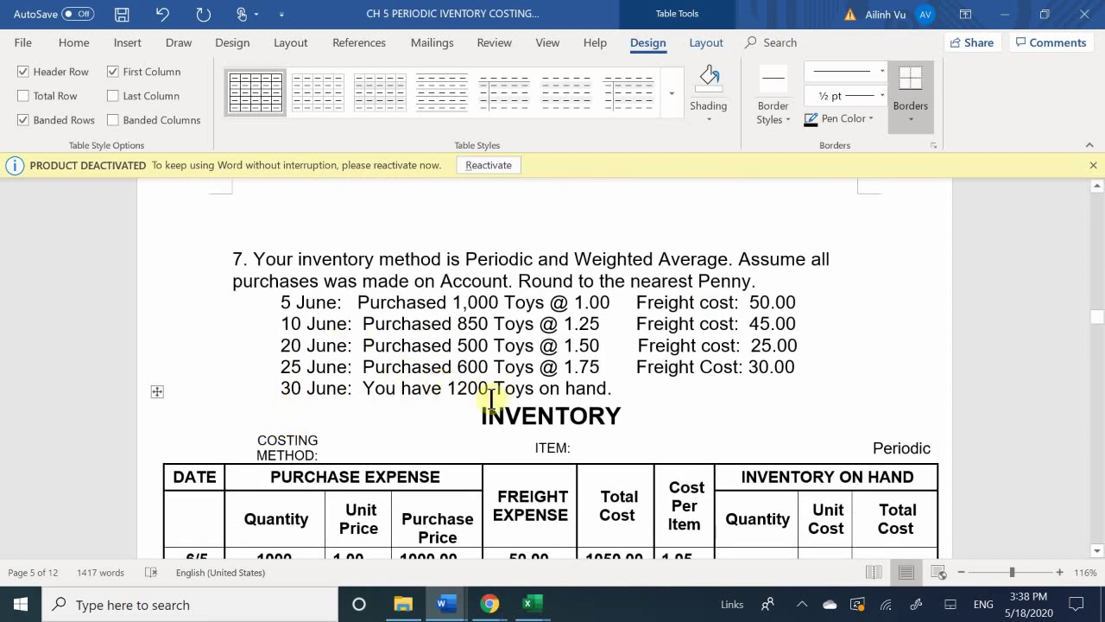
pyautogui.scroll(-12, 348, 414)
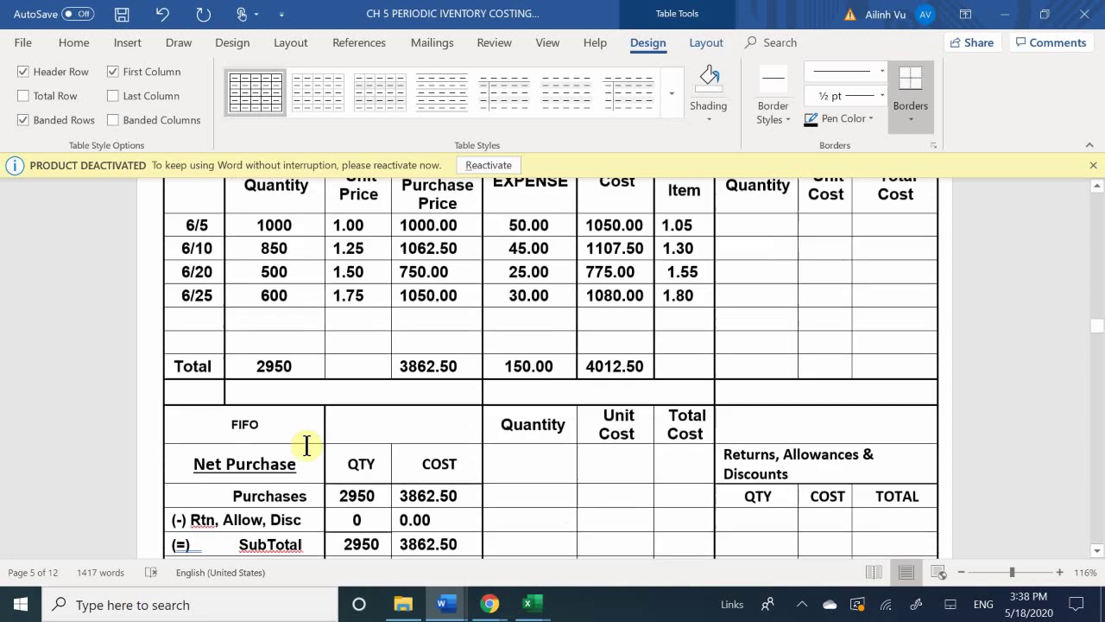
pyautogui.scroll(-1, 338, 451)
pyautogui.scroll(1, 342, 445)
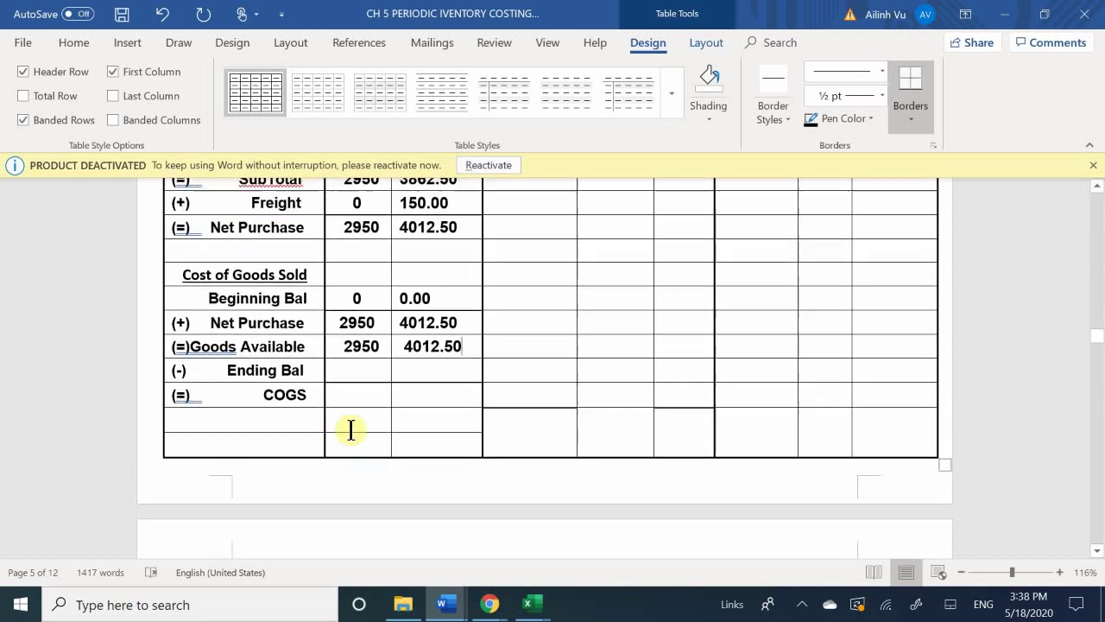
pyautogui.write('1200')
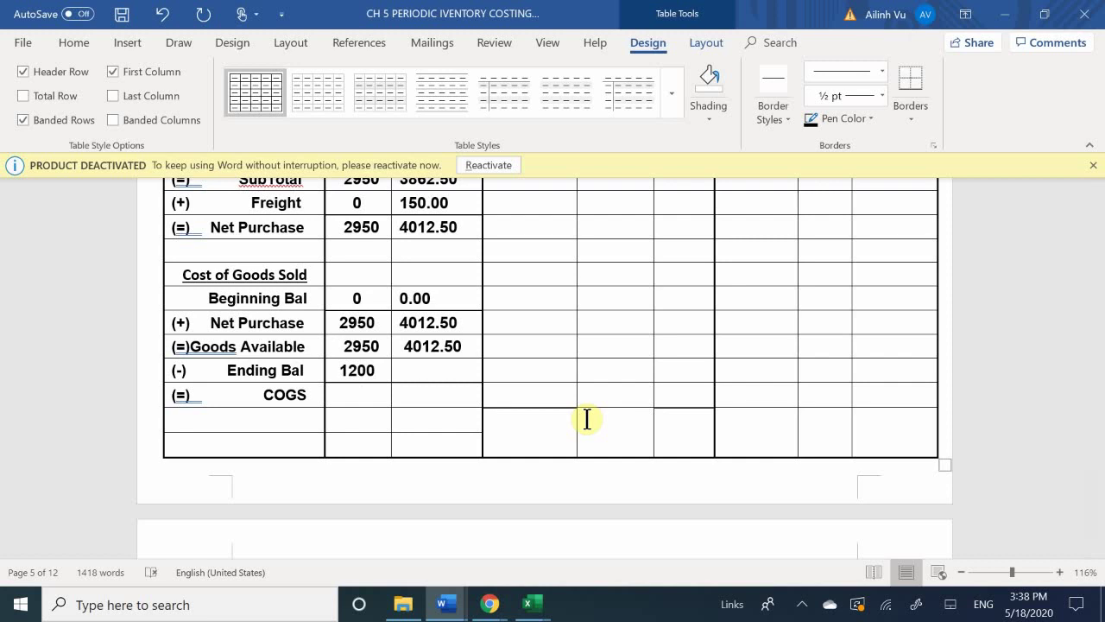
pyautogui.press('Down')
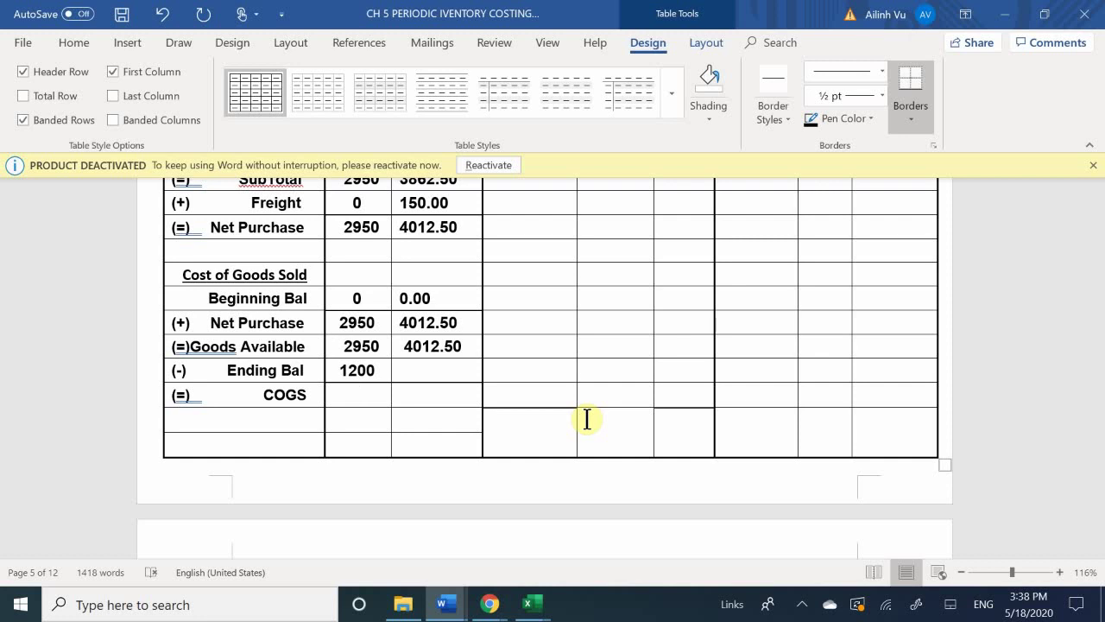
pyautogui.write('1750')
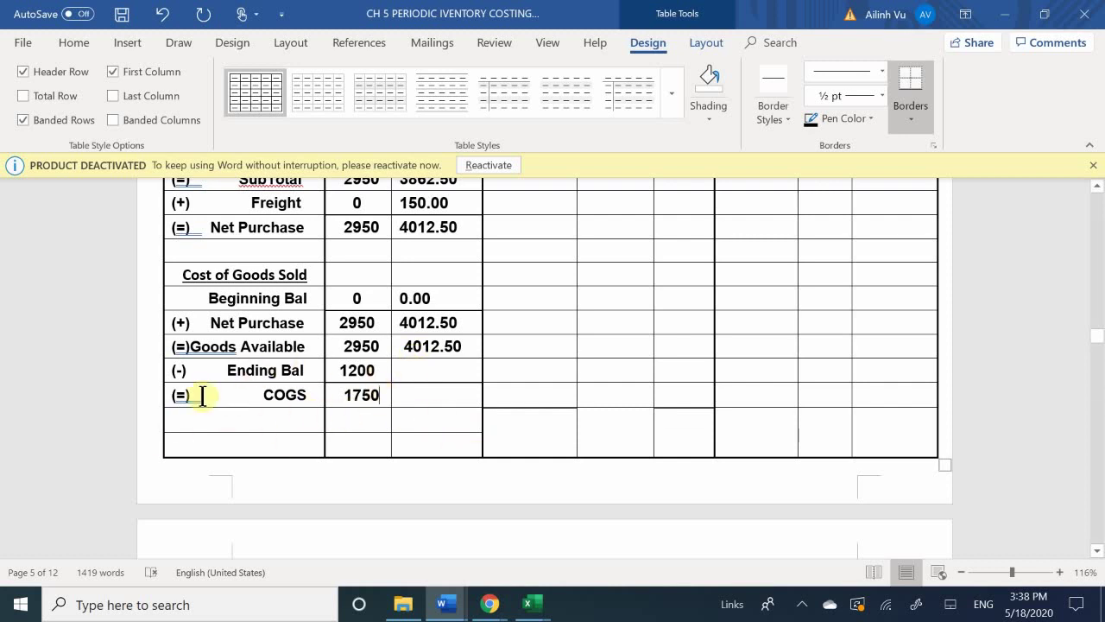
# - Review exercise 7's Weighted Average instructions and purchase list against the inventory table's total cost, cost per item and Inventory on Hand columns
pyautogui.scroll(10, 550, 322)
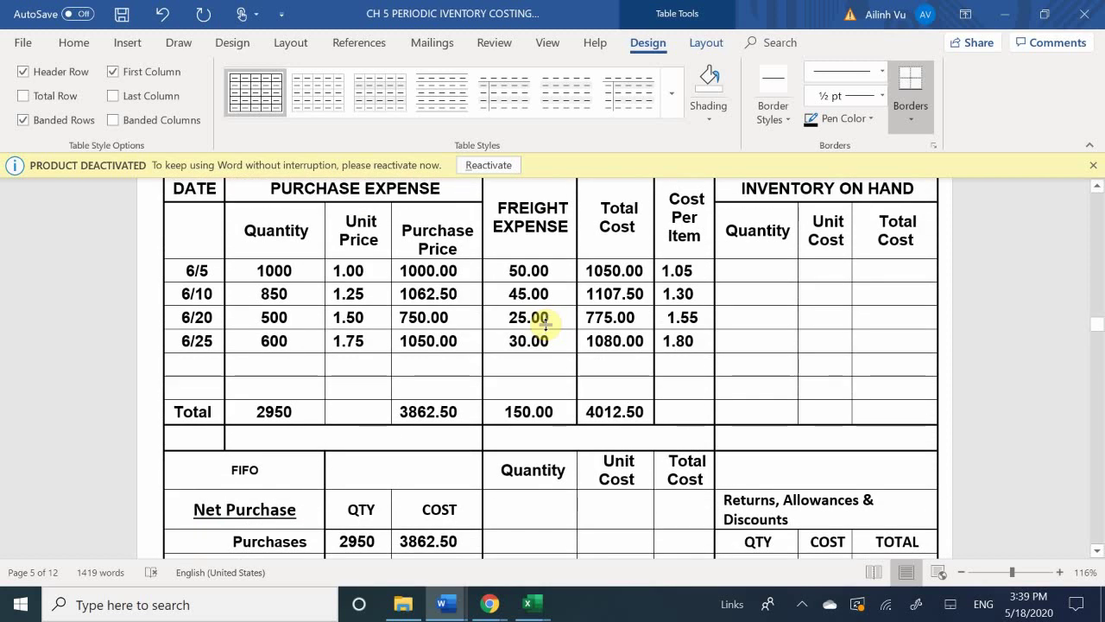
pyautogui.scroll(5, 546, 324)
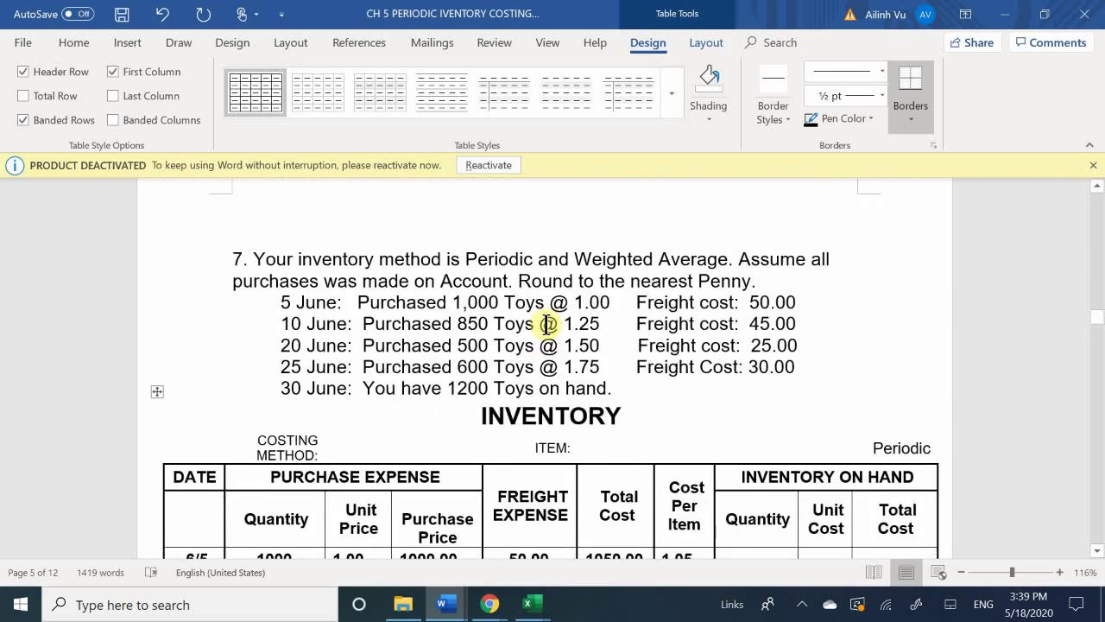
pyautogui.scroll(-1, 547, 323)
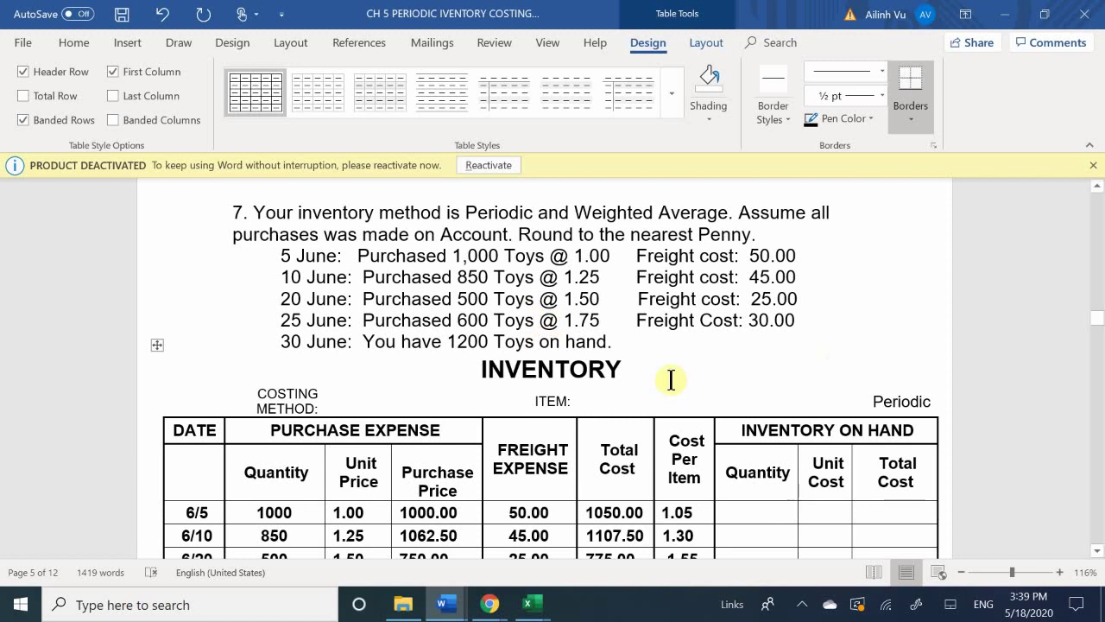
pyautogui.scroll(-7, 659, 371)
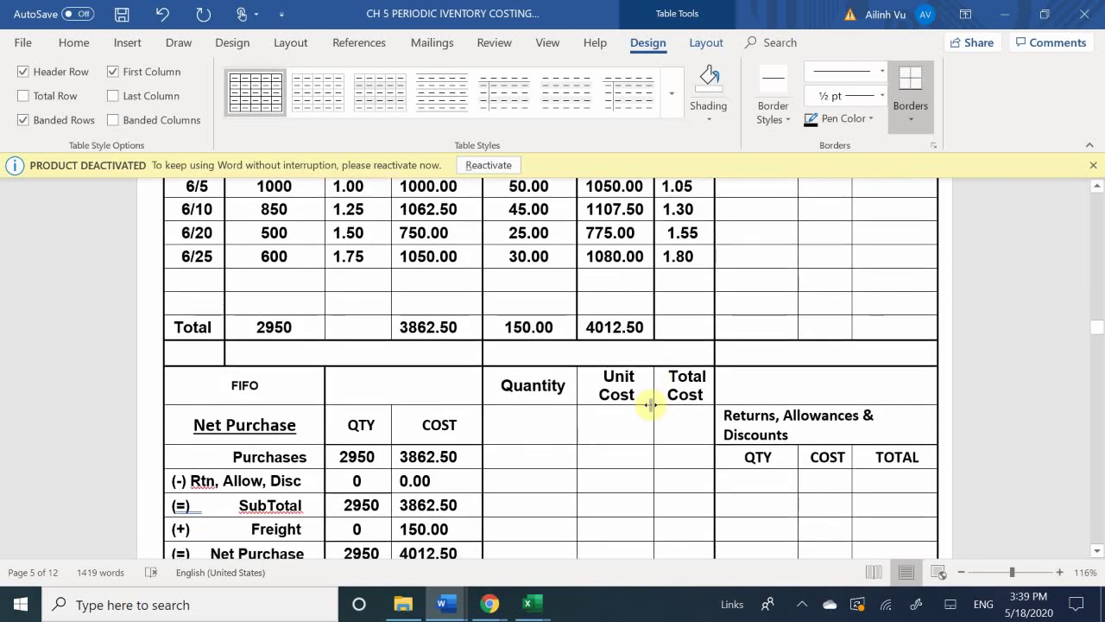
pyautogui.scroll(-1, 650, 404)
pyautogui.scroll(8, 650, 406)
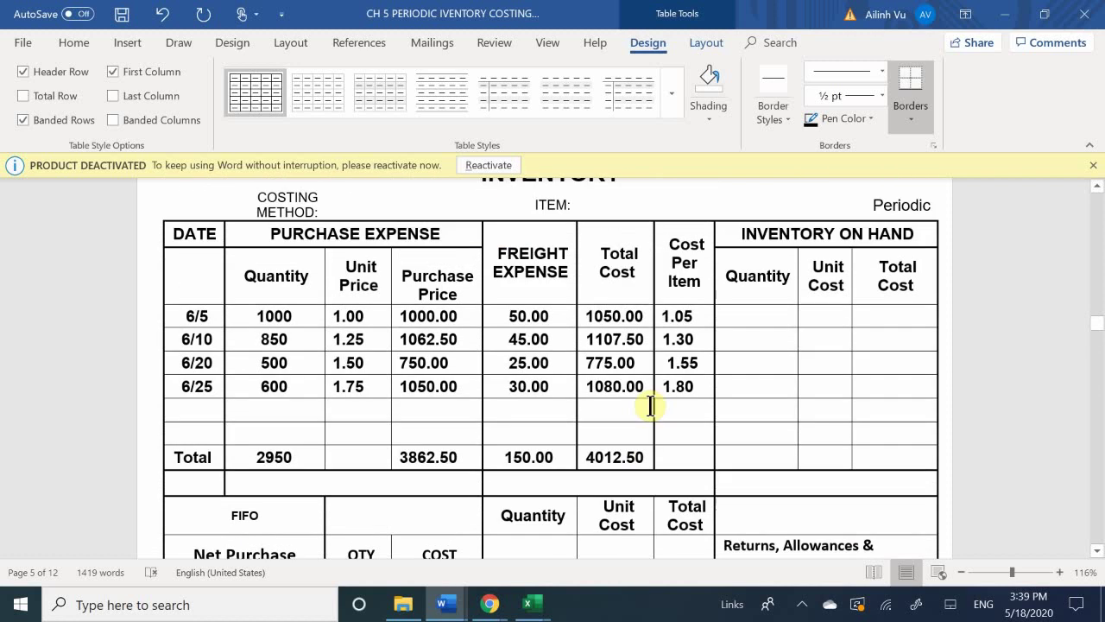
pyautogui.scroll(-1, 650, 406)
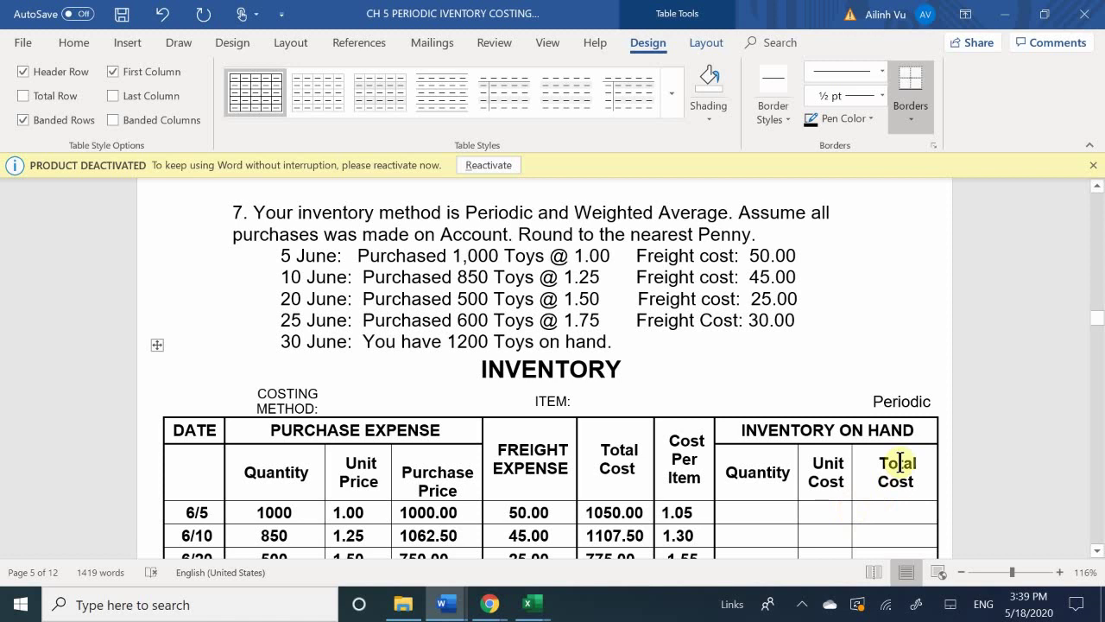
pyautogui.scroll(-1, 900, 459)
pyautogui.scroll(-3, 900, 458)
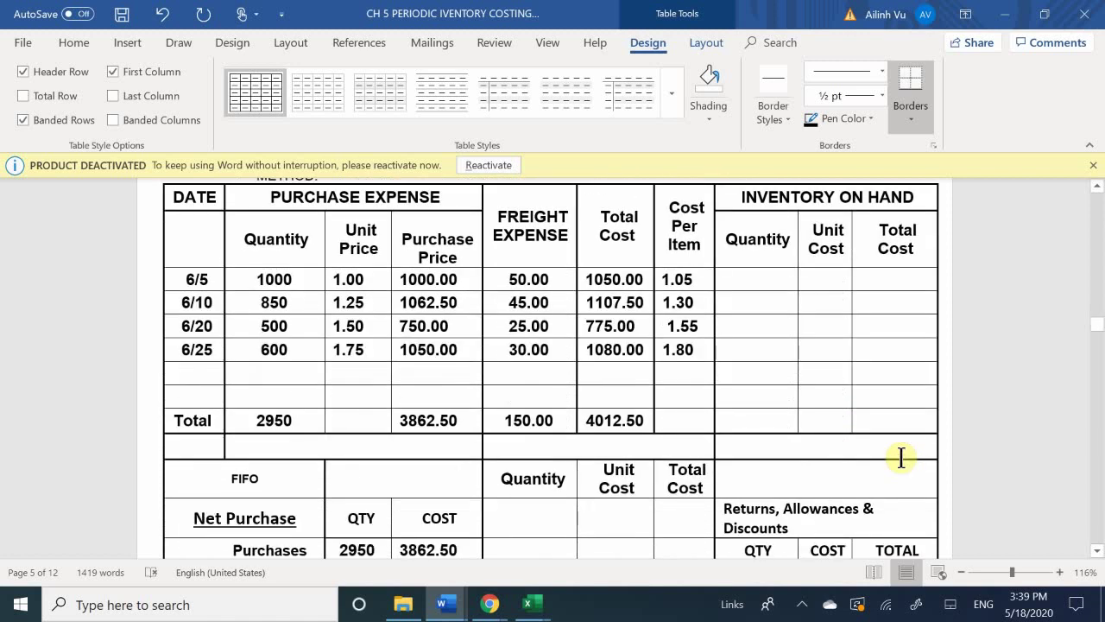
# - Enter 1.36 as the weighted average Cost Per Item in the Total row of exercise 7's inventory table
pyautogui.scroll(1, 900, 458)
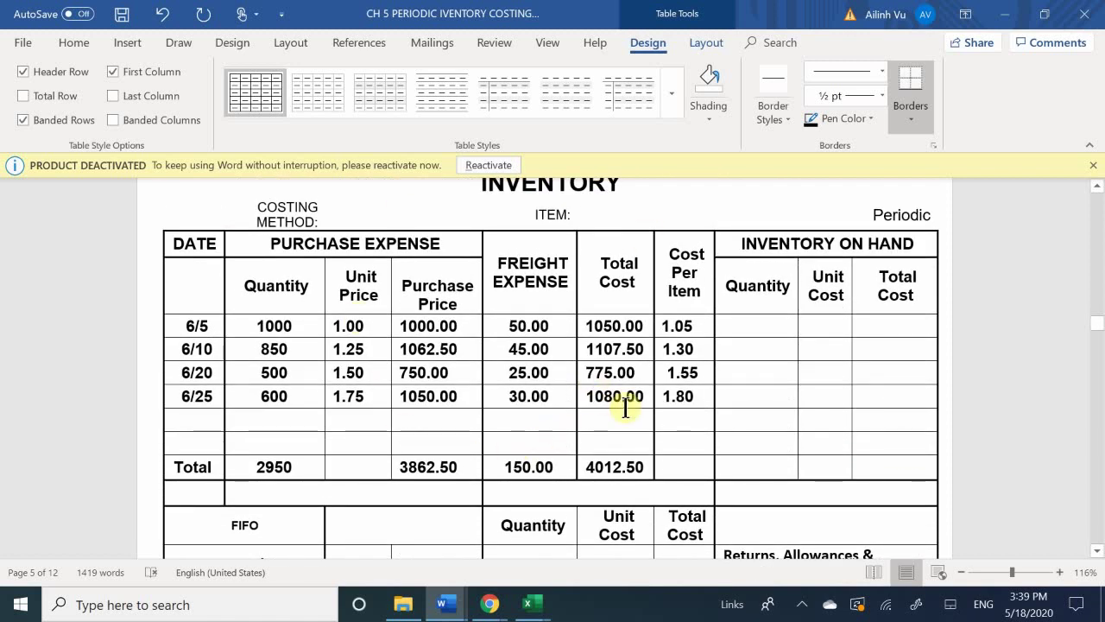
pyautogui.scroll(-1, 624, 410)
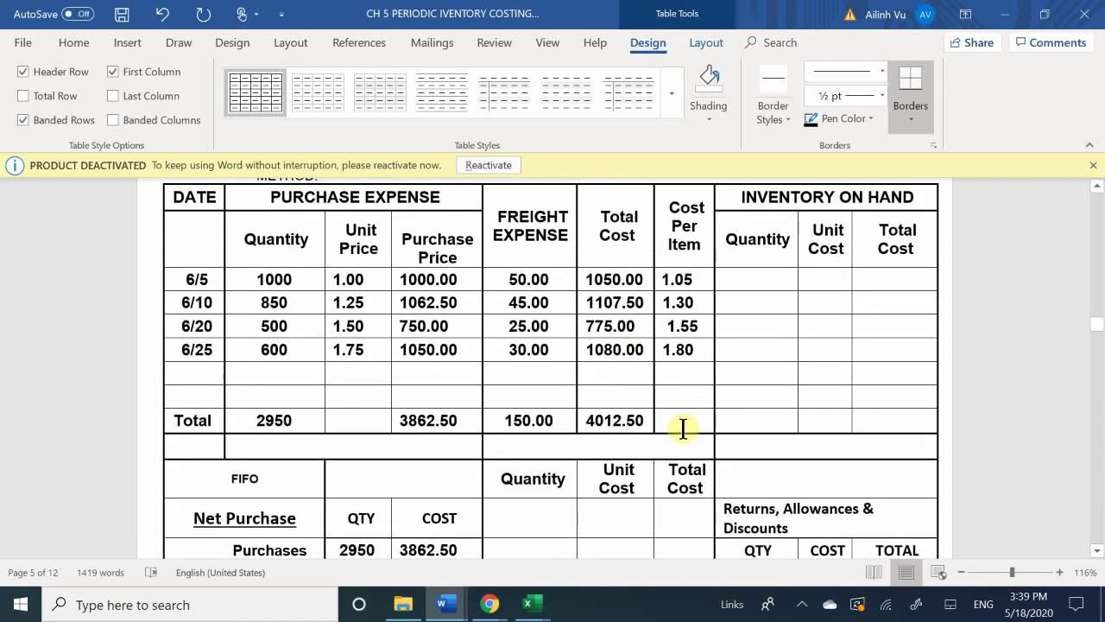
pyautogui.click(688, 423)
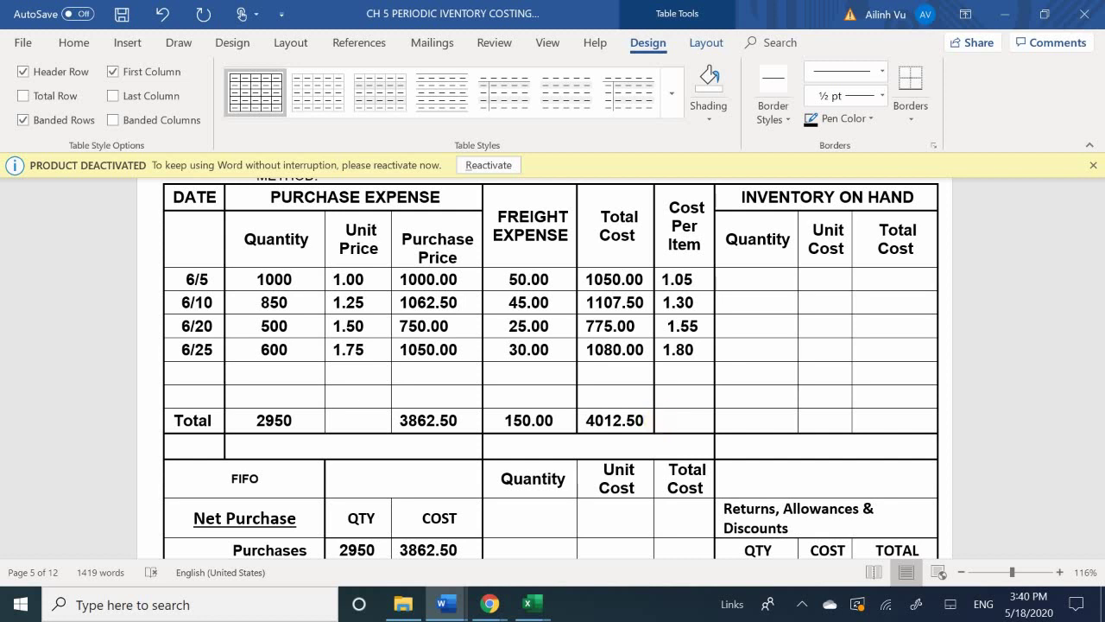
pyautogui.write('1.3')
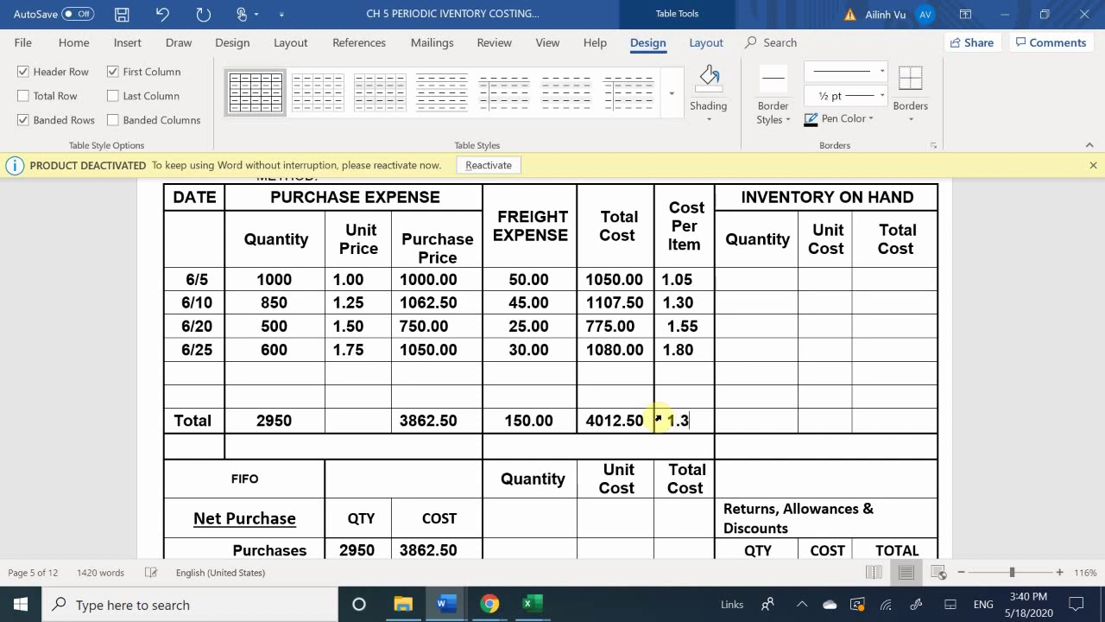
pyautogui.write('6')
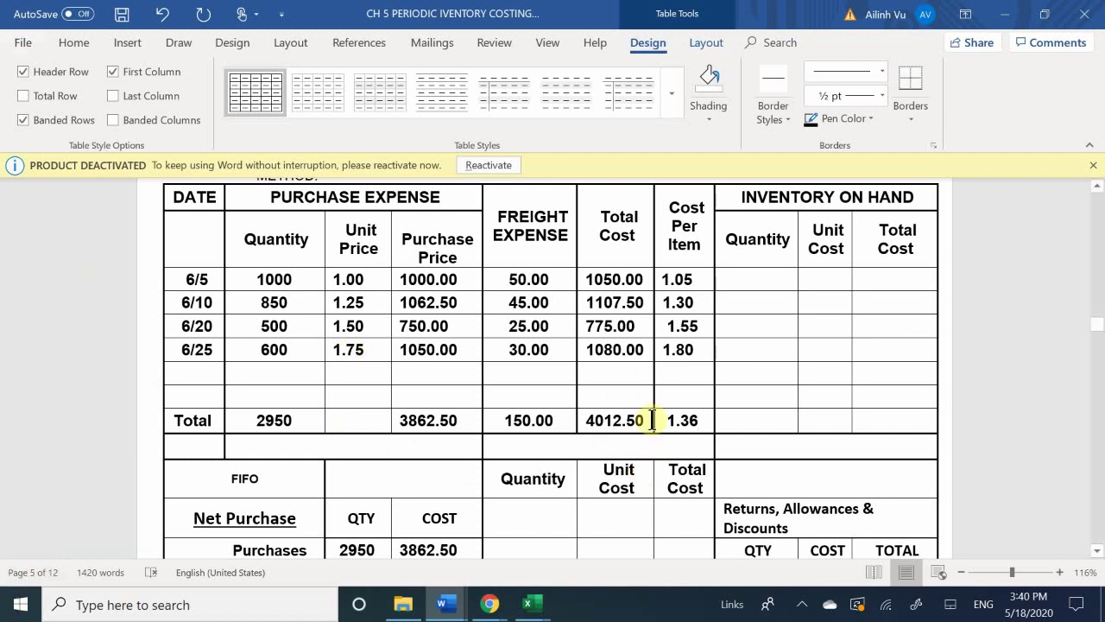
# - Fill the cost calculation beside the Purchases row with quantity 1750, unit cost 1.36 and total cost 2380.00
pyautogui.scroll(-3, 682, 421)
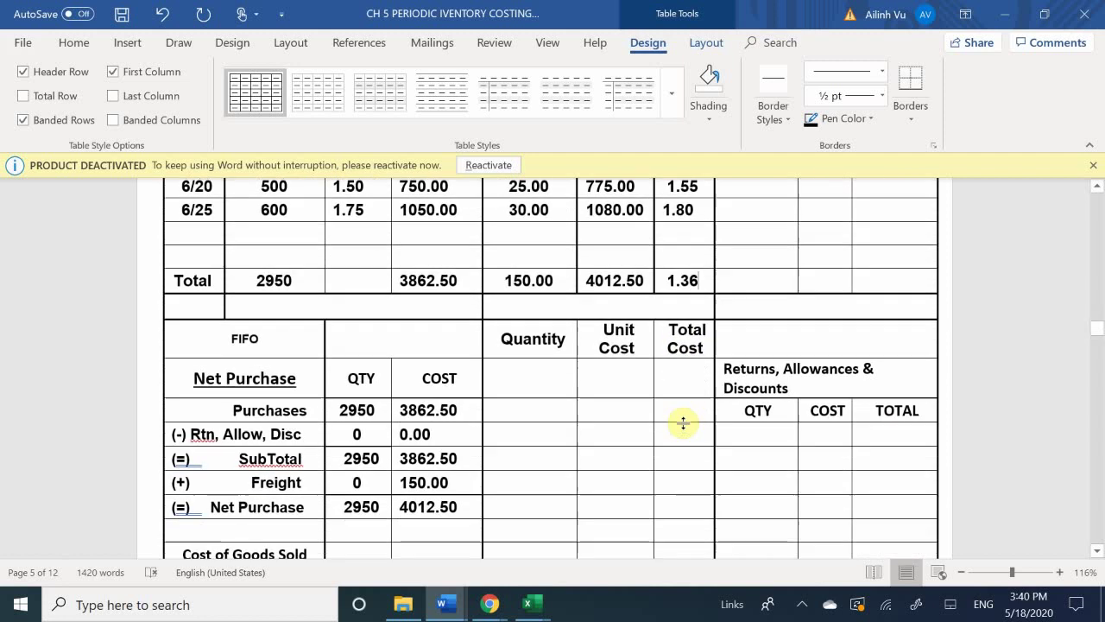
pyautogui.scroll(-4, 682, 421)
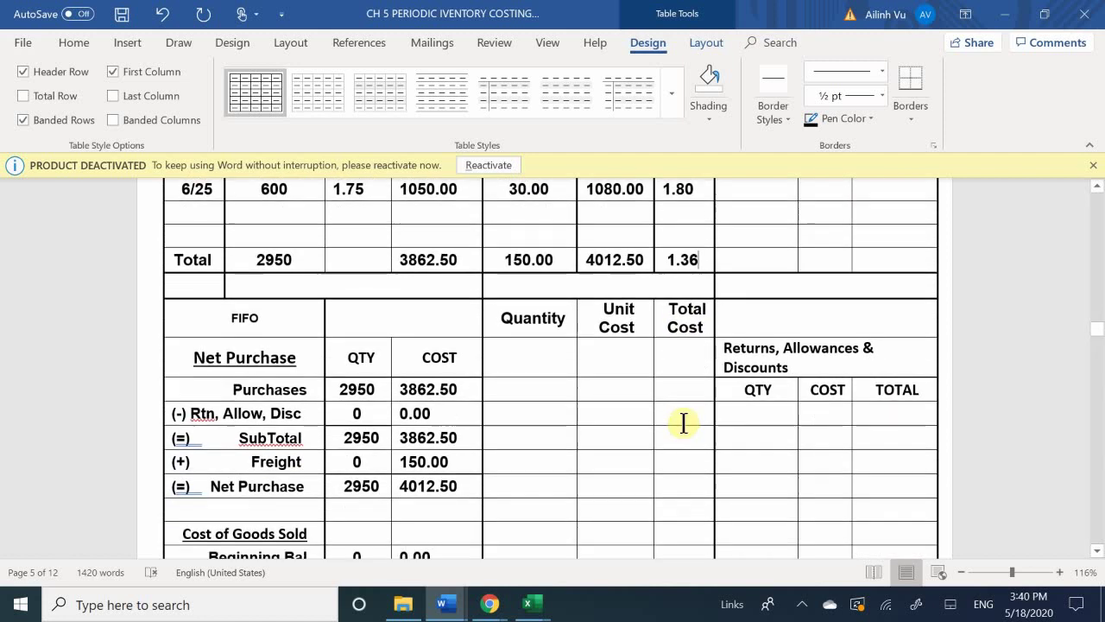
pyautogui.scroll(-2, 556, 403)
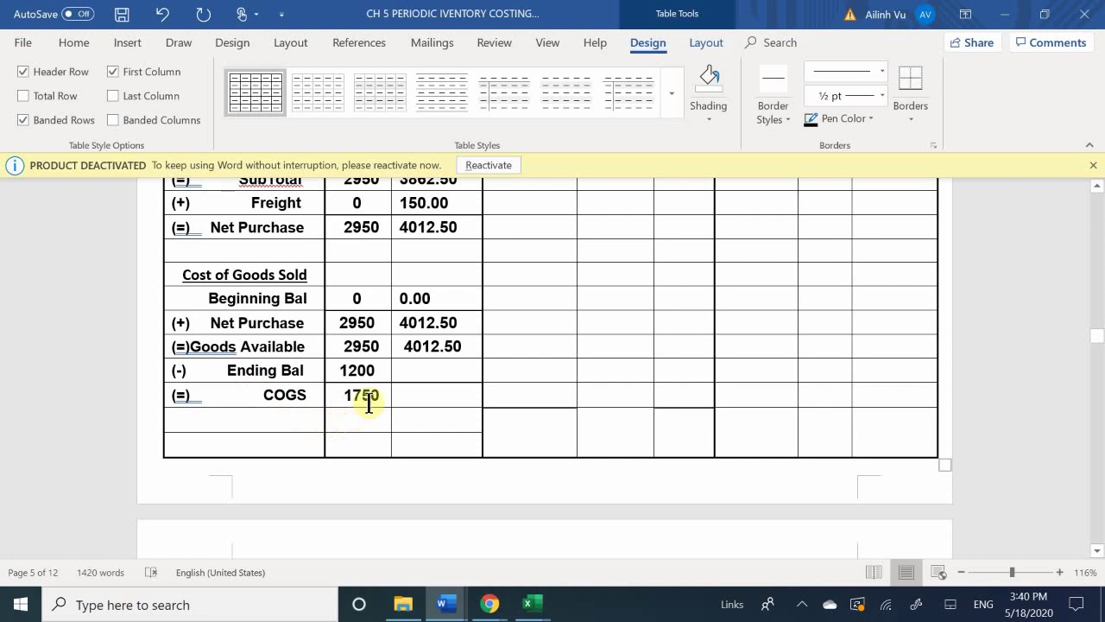
pyautogui.scroll(6, 573, 377)
pyautogui.scroll(1, 574, 380)
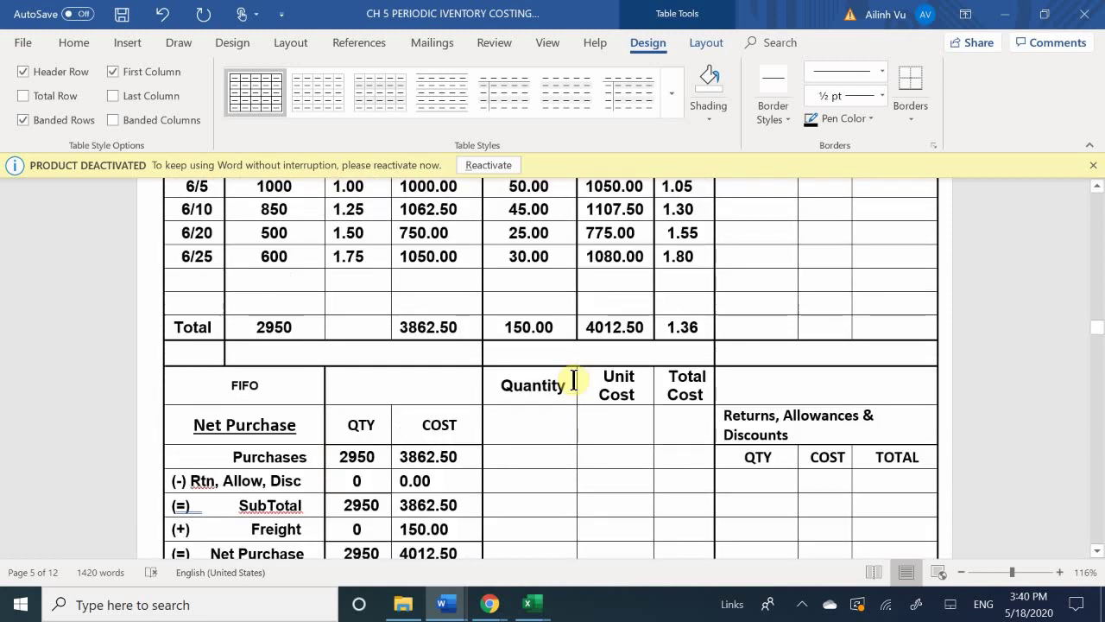
pyautogui.scroll(-1, 573, 380)
pyautogui.scroll(-1, 573, 382)
pyautogui.scroll(-1, 574, 382)
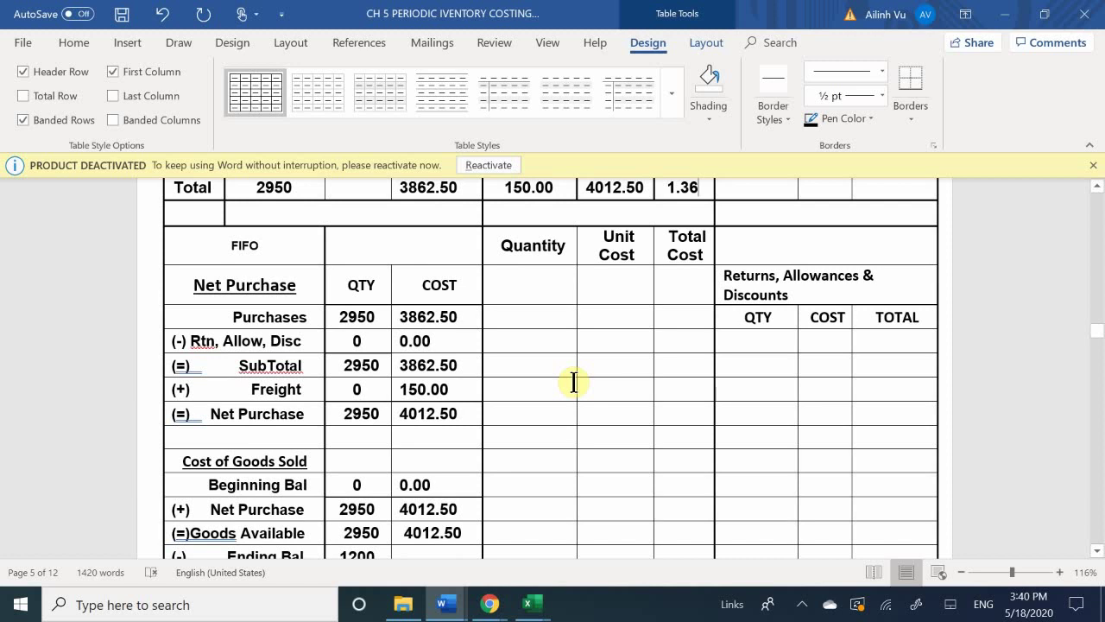
pyautogui.click(535, 318)
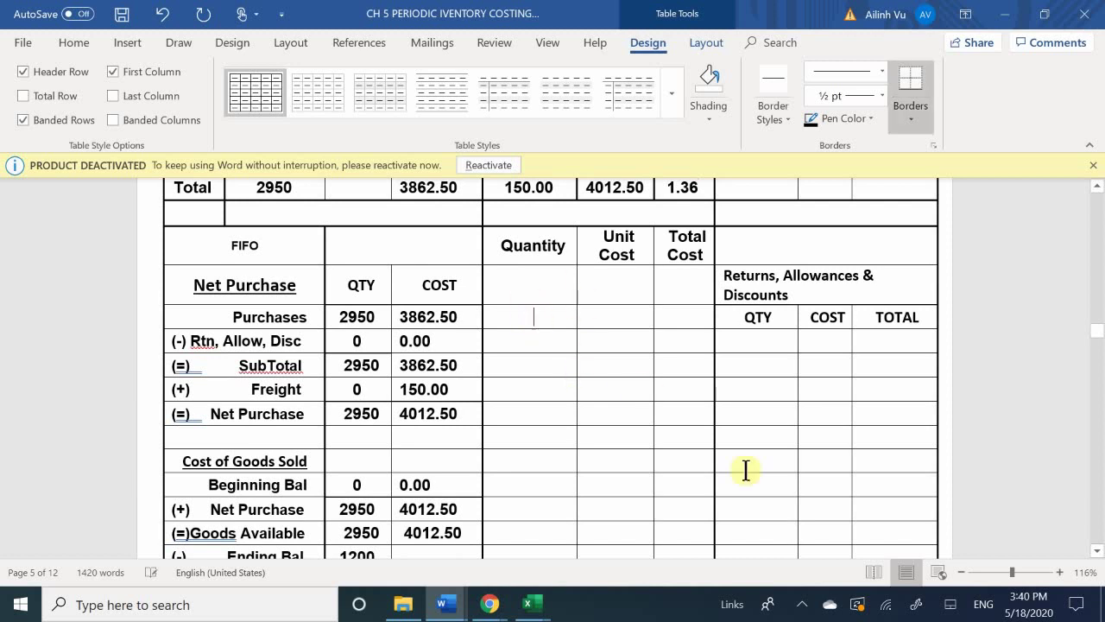
pyautogui.write('1750')
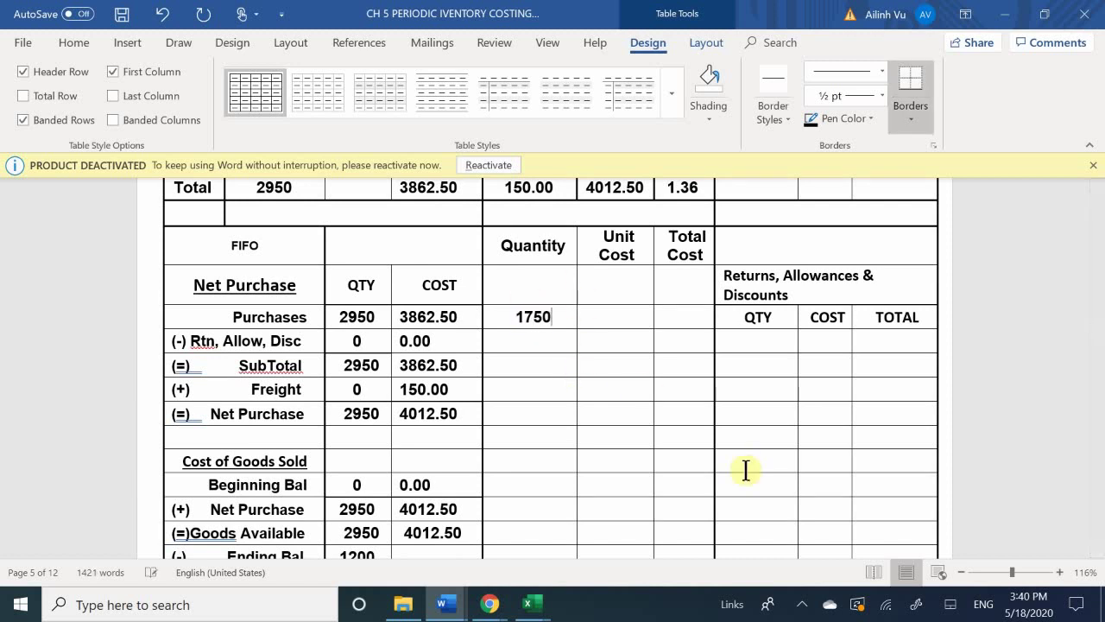
pyautogui.press('Tab')
pyautogui.write('1.36')
pyautogui.write('23')
pyautogui.write('0')
pyautogui.press('BackSpace')
pyautogui.write('80.00')
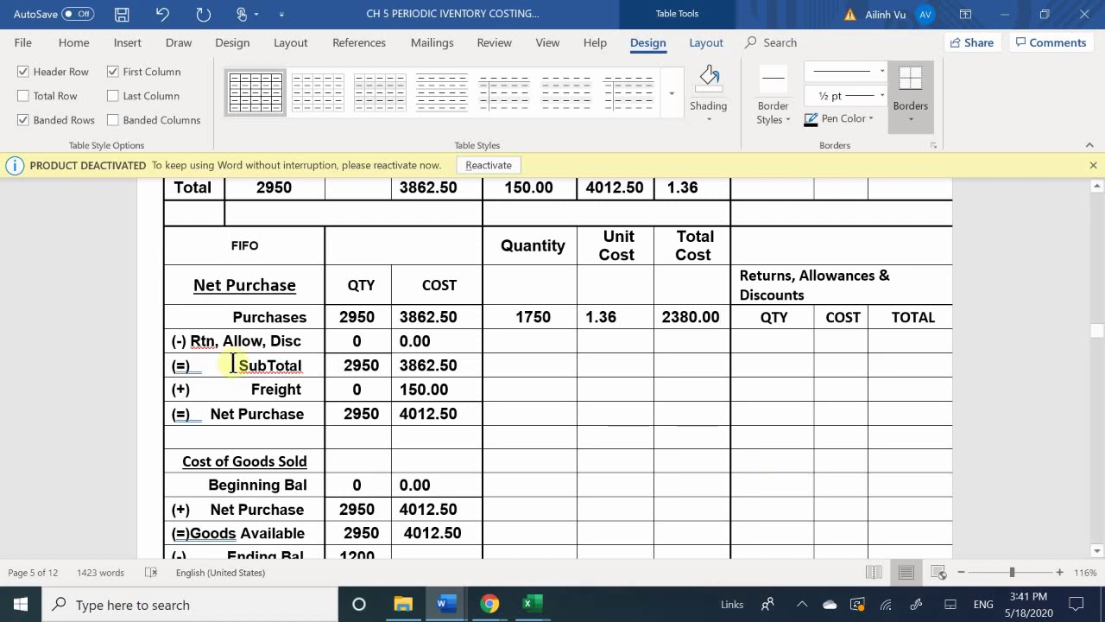
# - Enter 2380.00 as the COGS cost and 1632.50 as the Ending Bal cost under Cost of Goods Sold
pyautogui.scroll(-3, 358, 375)
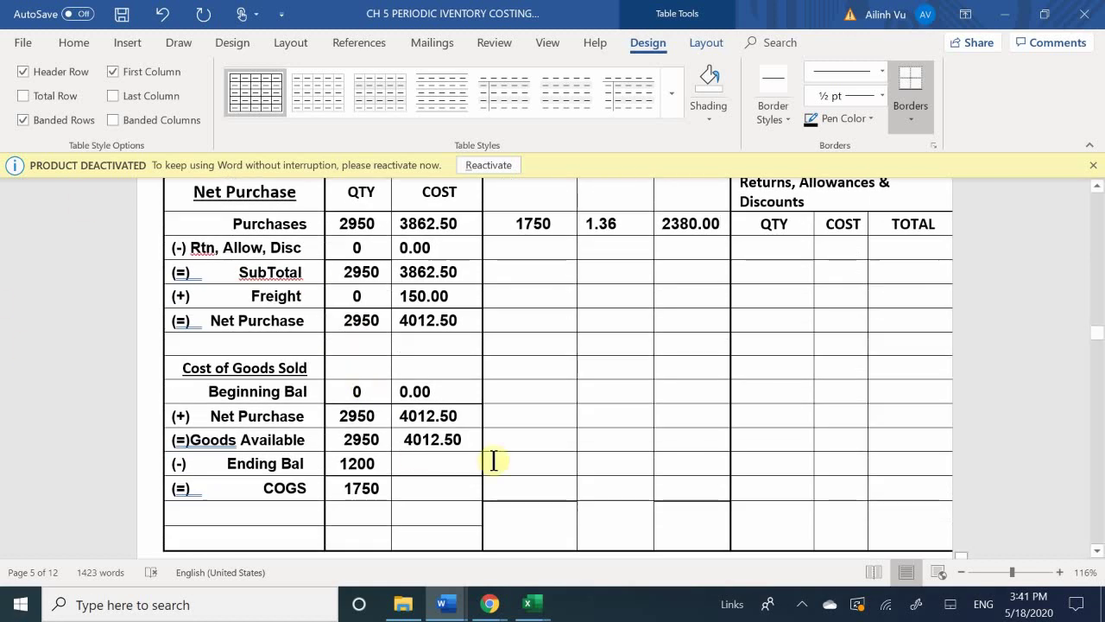
pyautogui.click(439, 487)
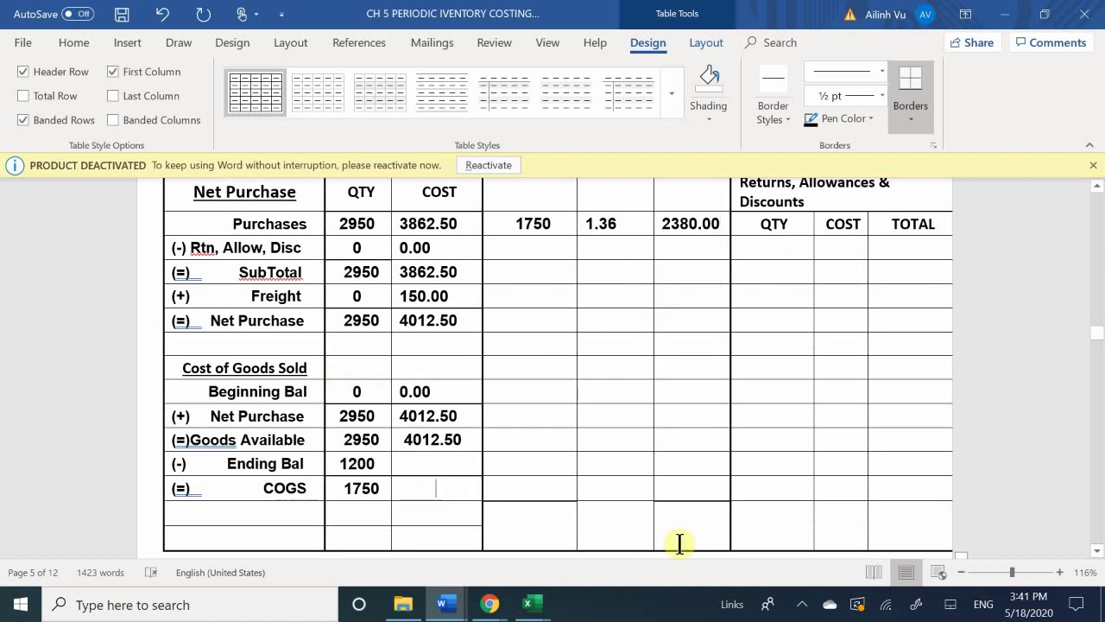
pyautogui.write('2380')
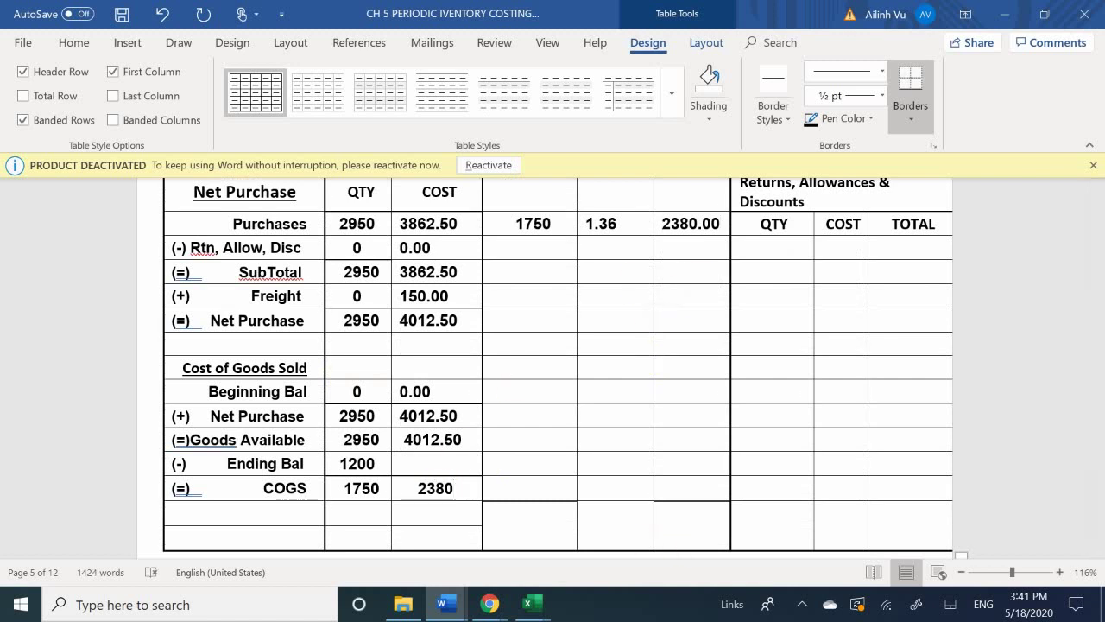
pyautogui.write('.00')
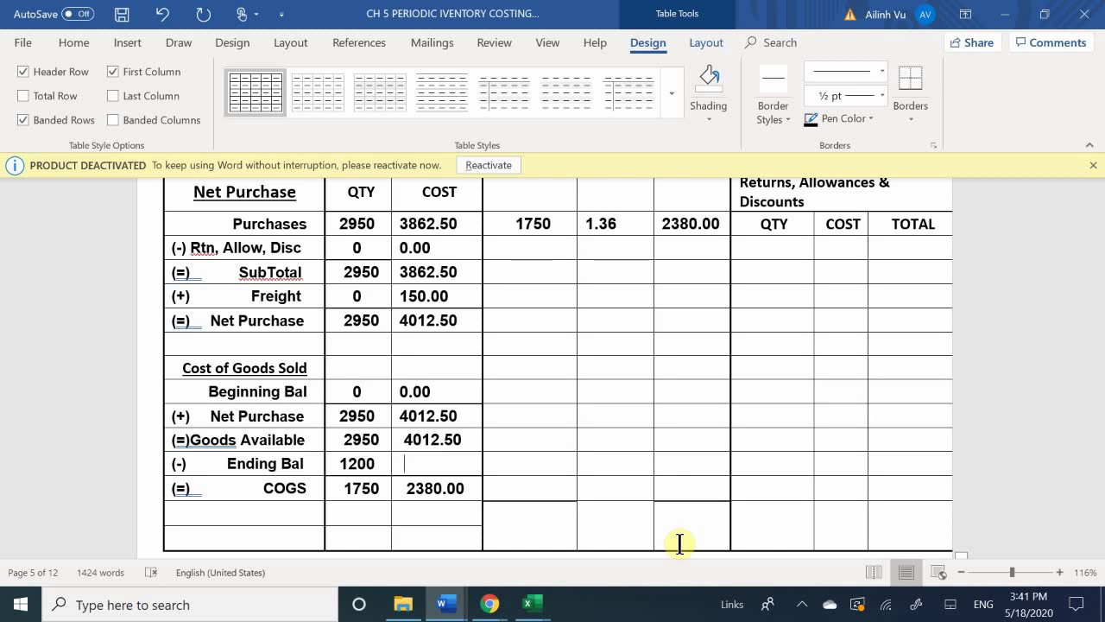
pyautogui.write('1632.50')
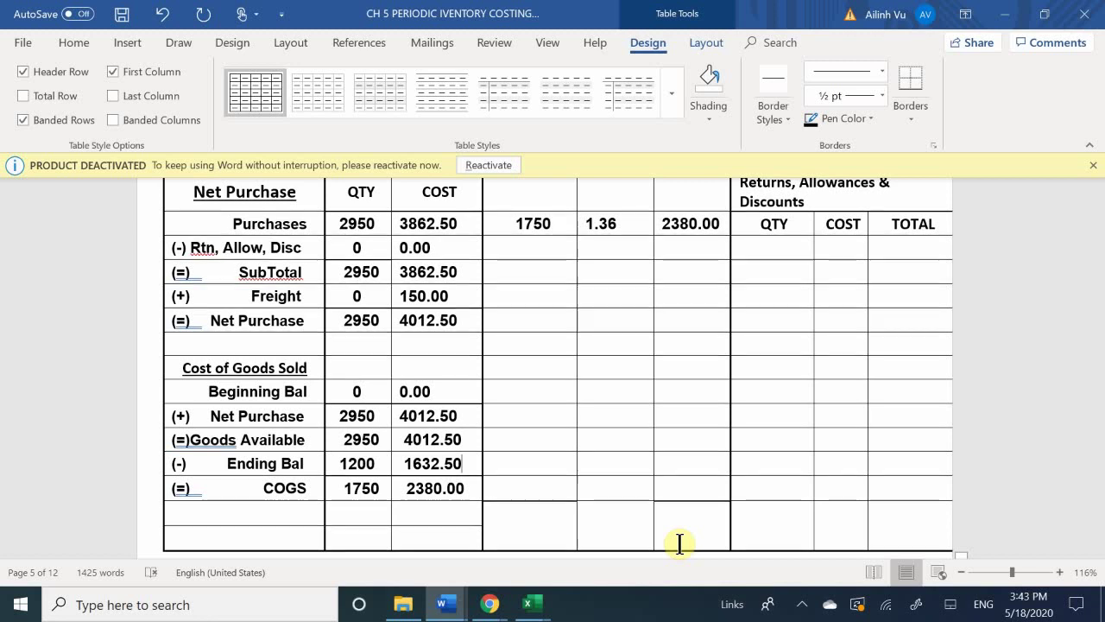
# - Review exercise 7's inventory table, exercise 8's blank journal and exercise 9's Conversion Entry instructions
pyautogui.scroll(-3, 679, 543)
pyautogui.scroll(-2, 678, 546)
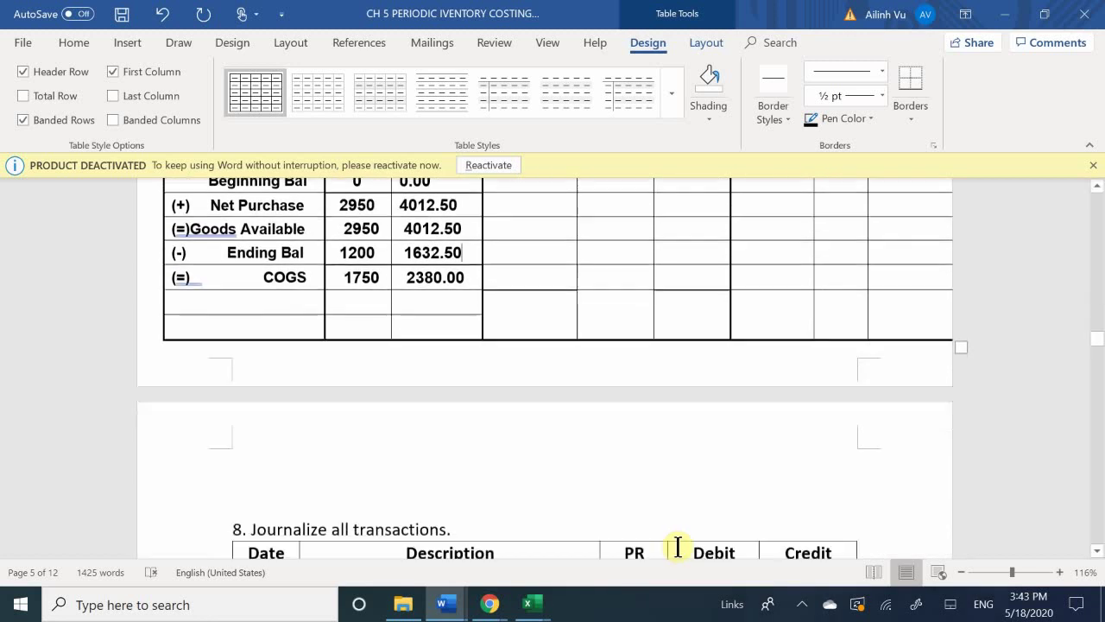
pyautogui.scroll(4, 678, 546)
pyautogui.scroll(9, 678, 546)
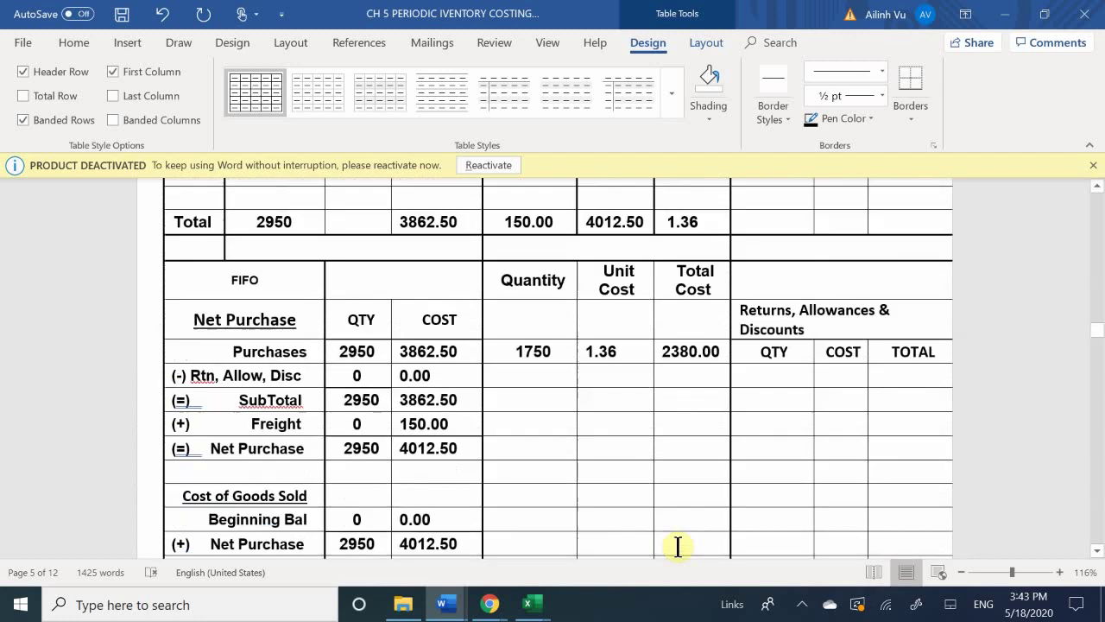
pyautogui.scroll(-5, 678, 546)
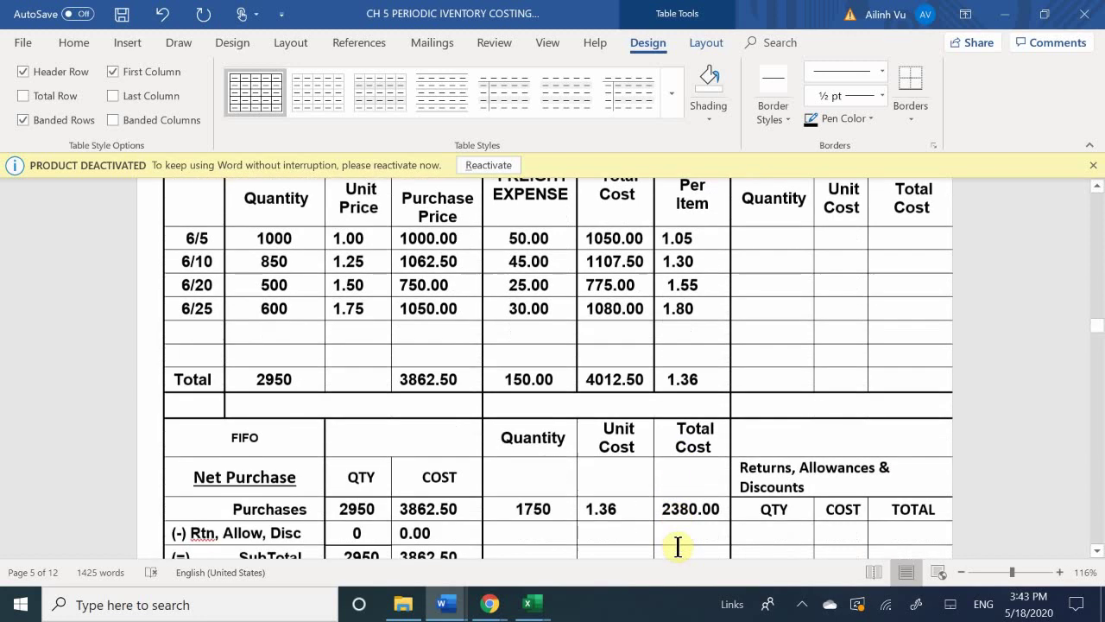
pyautogui.scroll(-4, 678, 546)
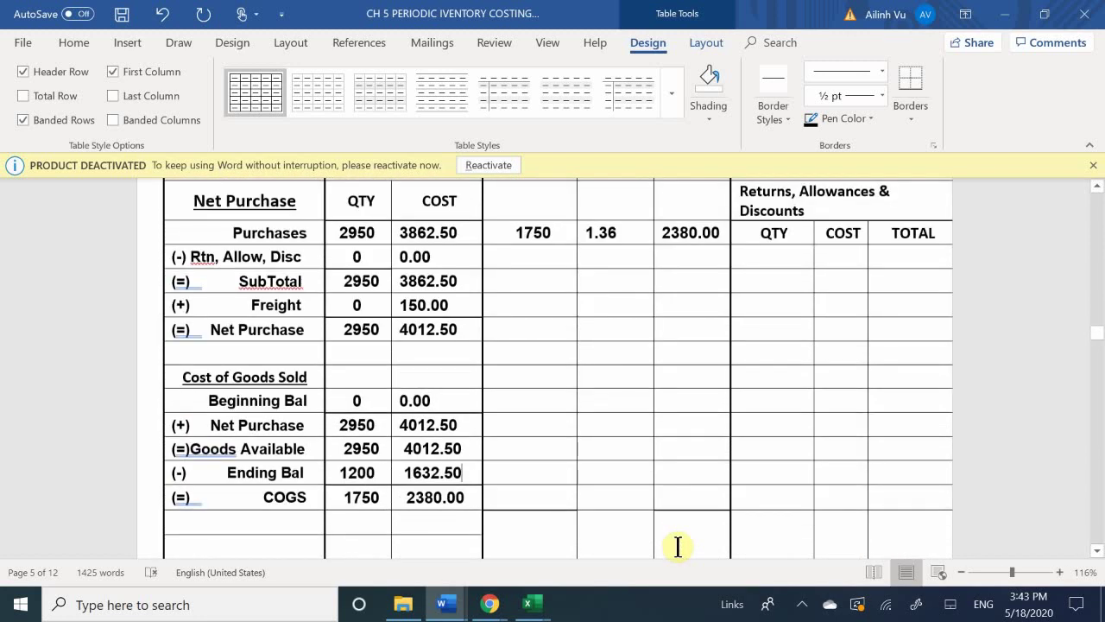
pyautogui.scroll(-15, 678, 545)
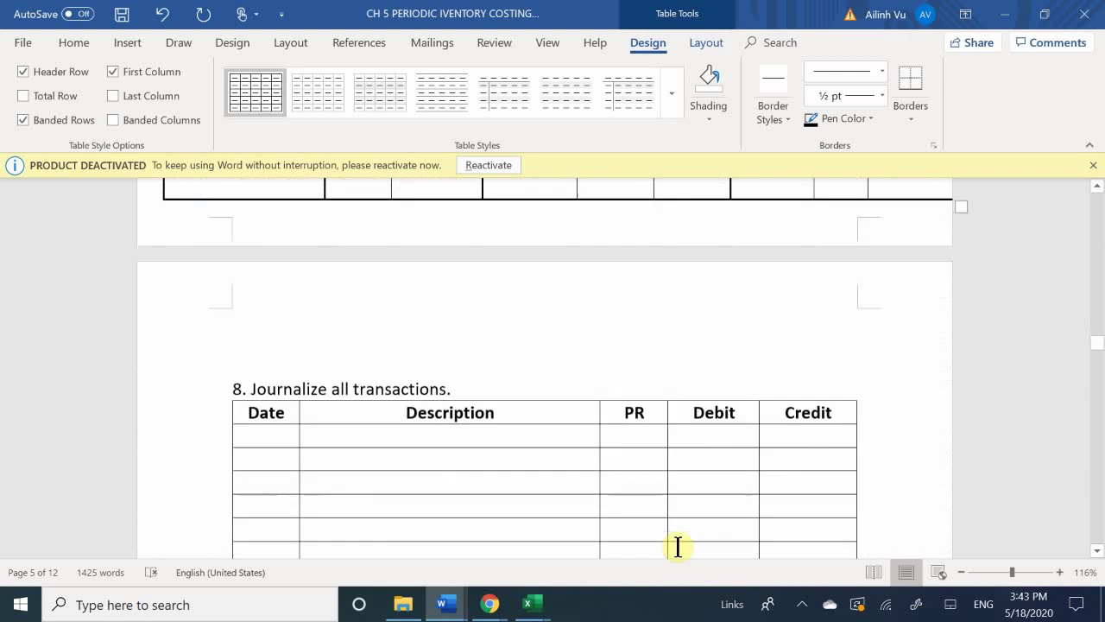
pyautogui.scroll(-5, 677, 545)
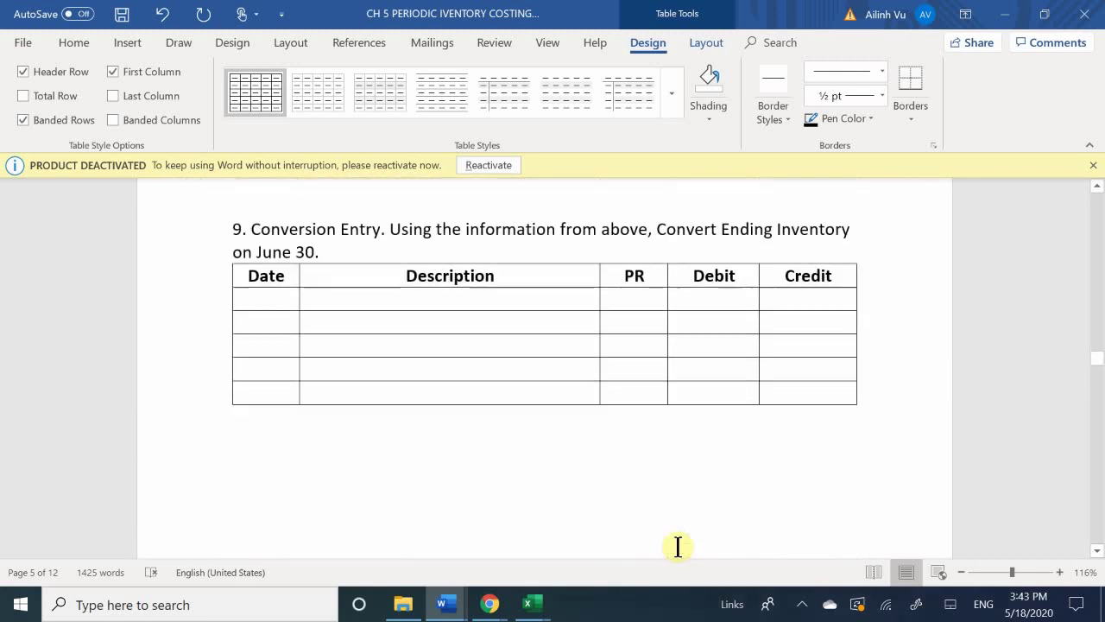
pyautogui.scroll(10, 678, 546)
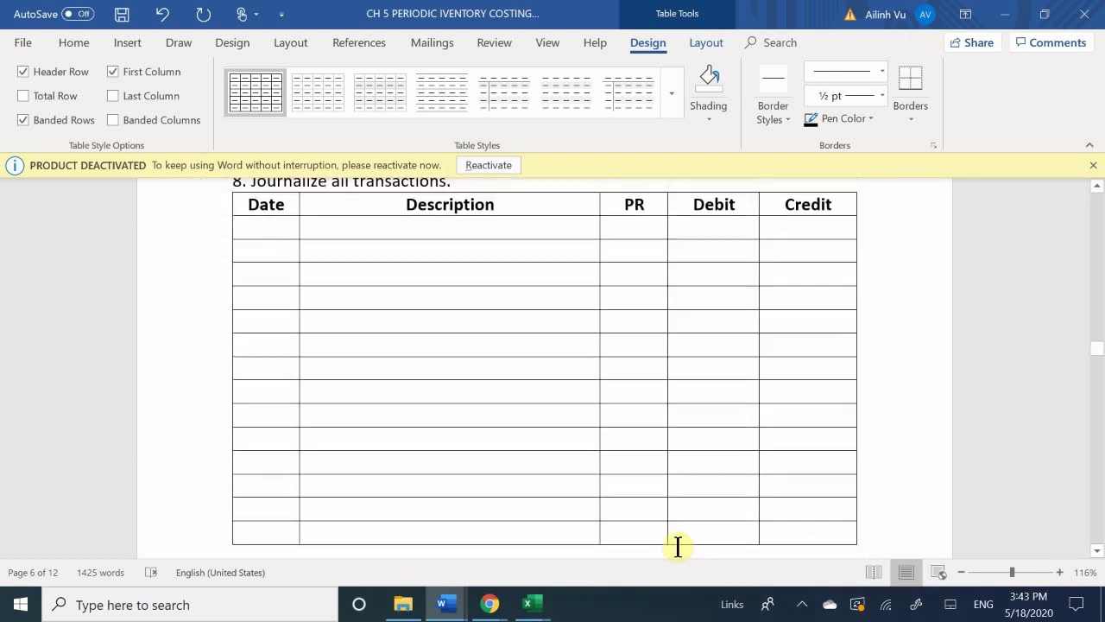
pyautogui.scroll(-10, 677, 546)
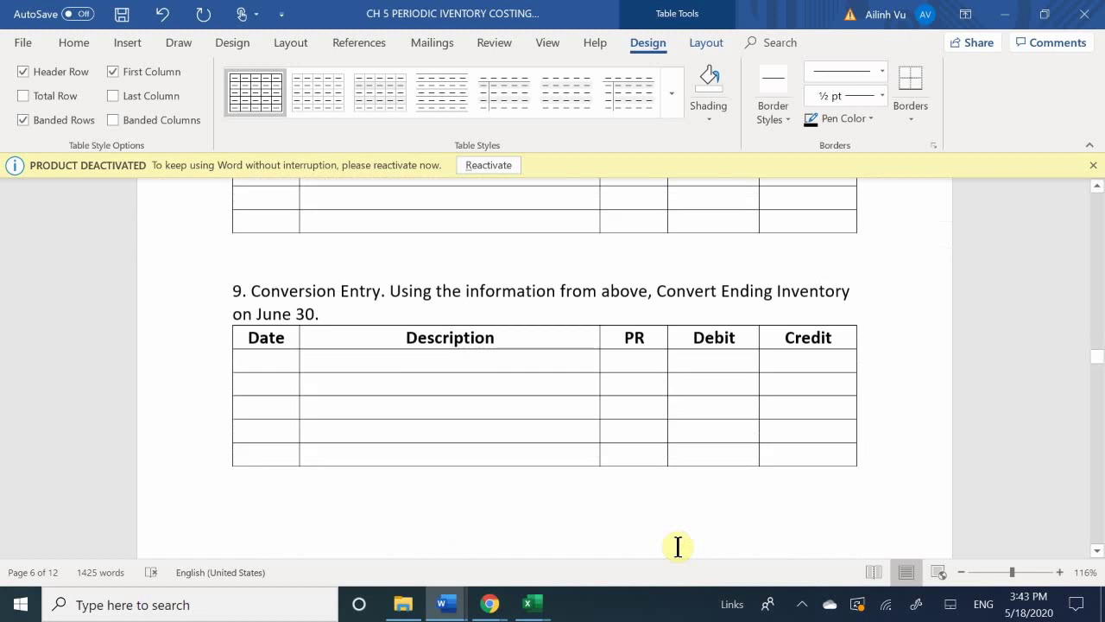
# - Date exercise 9's conversion entry 6/30 and enter PURCHASE EXPENSE, indented, in the third description row
pyautogui.click(288, 304)
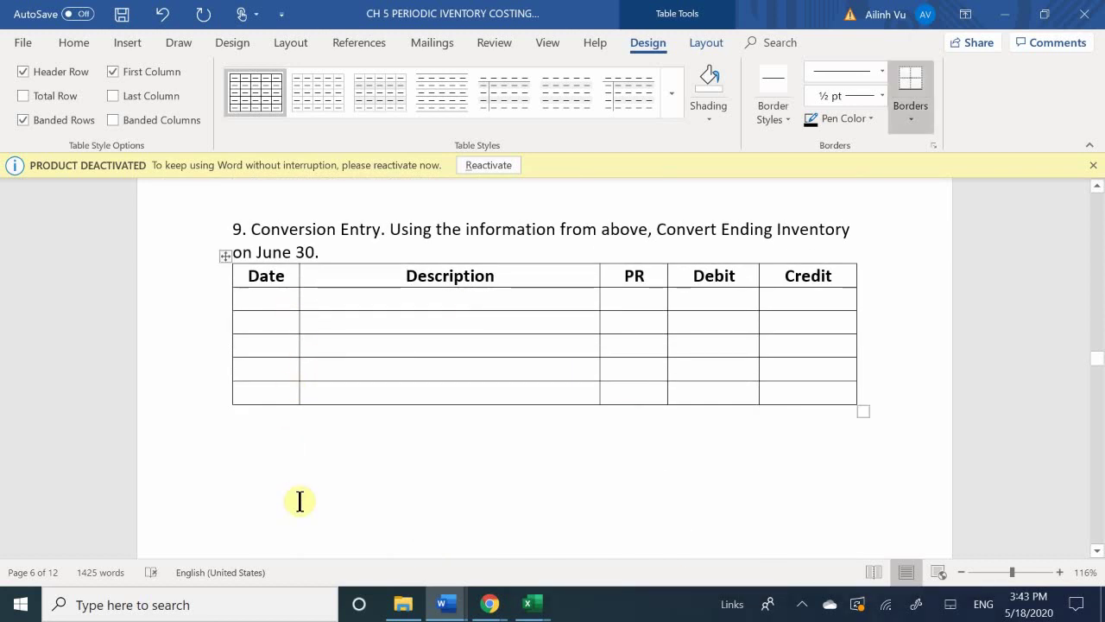
pyautogui.write('6/30')
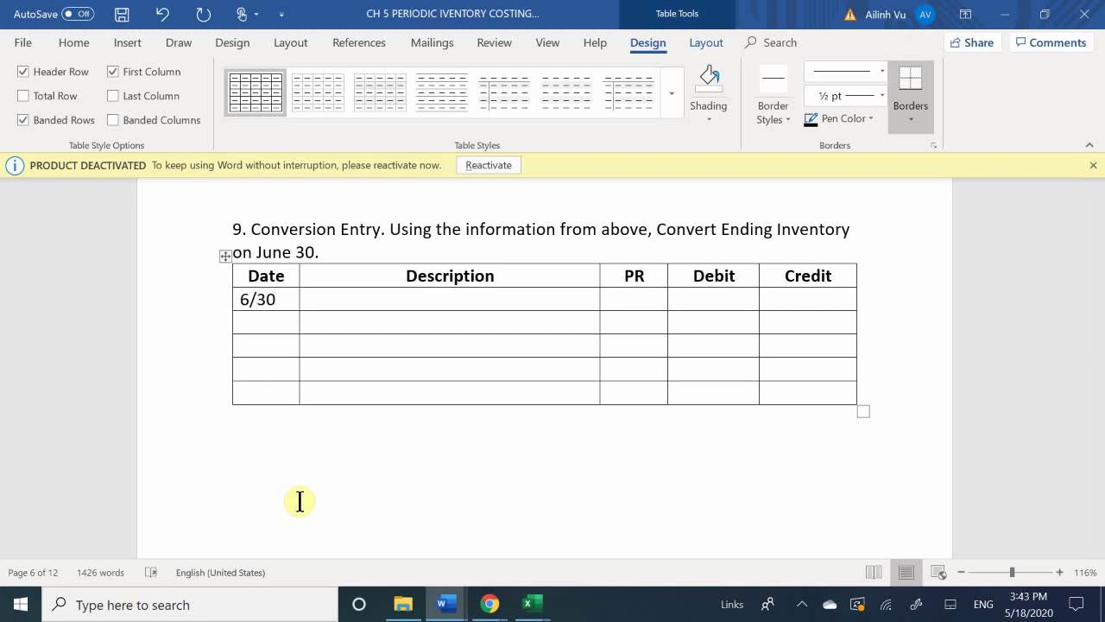
pyautogui.press('Tab')
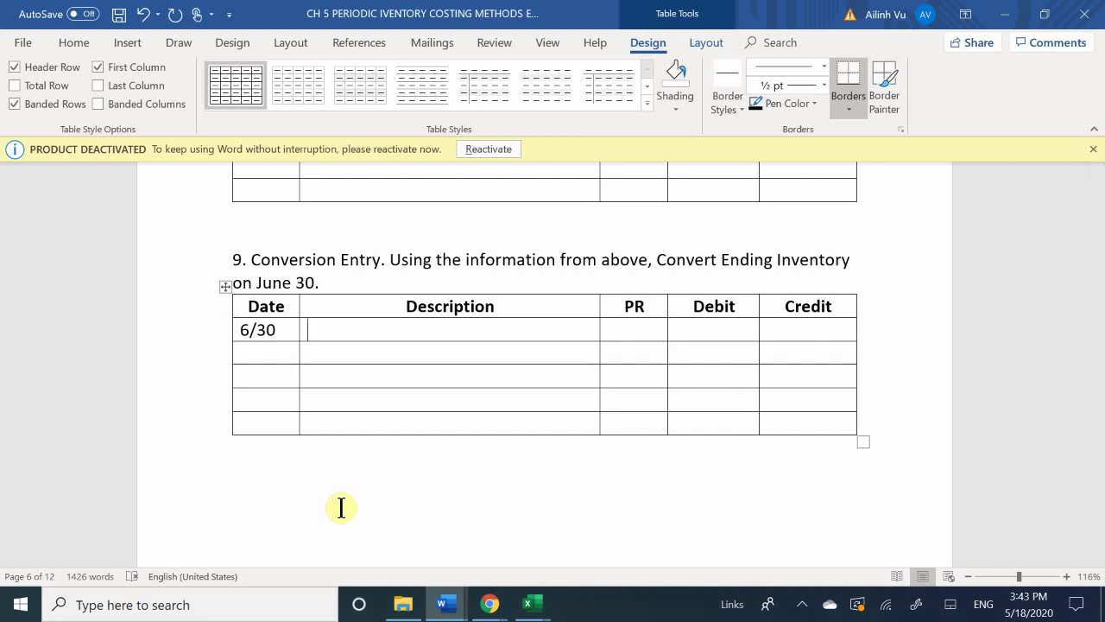
pyautogui.press('Down')
pyautogui.write('P')
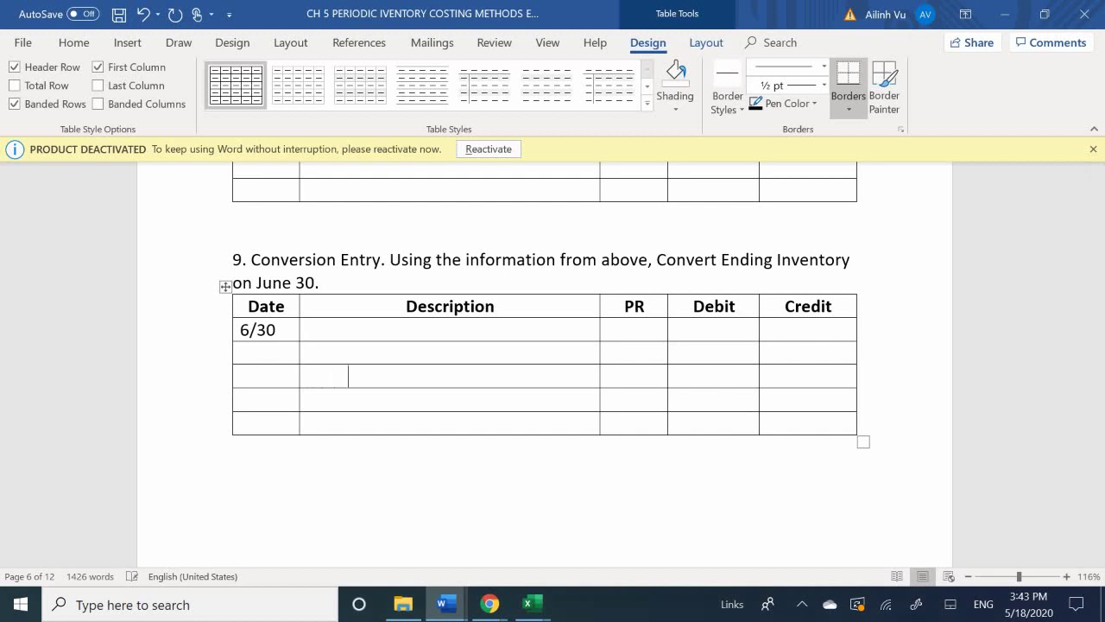
pyautogui.write('URCHASE EXPENSE')
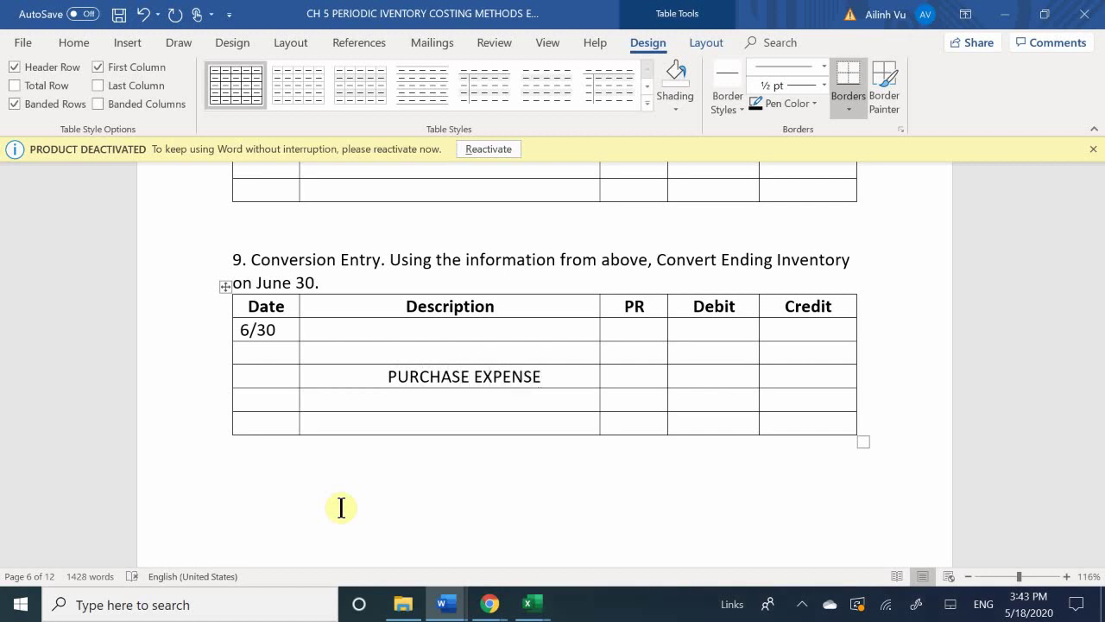
# - Enter TOYS and COST OF GOODS SOLD in the first two description rows, above PURCHASE EXPENSE
pyautogui.press('Up')
pyautogui.write('TOYR')
pyautogui.write('S')
pyautogui.press('BackSpace')
pyautogui.press('BackSpace')
pyautogui.write('S')
pyautogui.press('Down')
pyautogui.write('CPG')
pyautogui.press('BackSpace')
pyautogui.press('BackSpace')
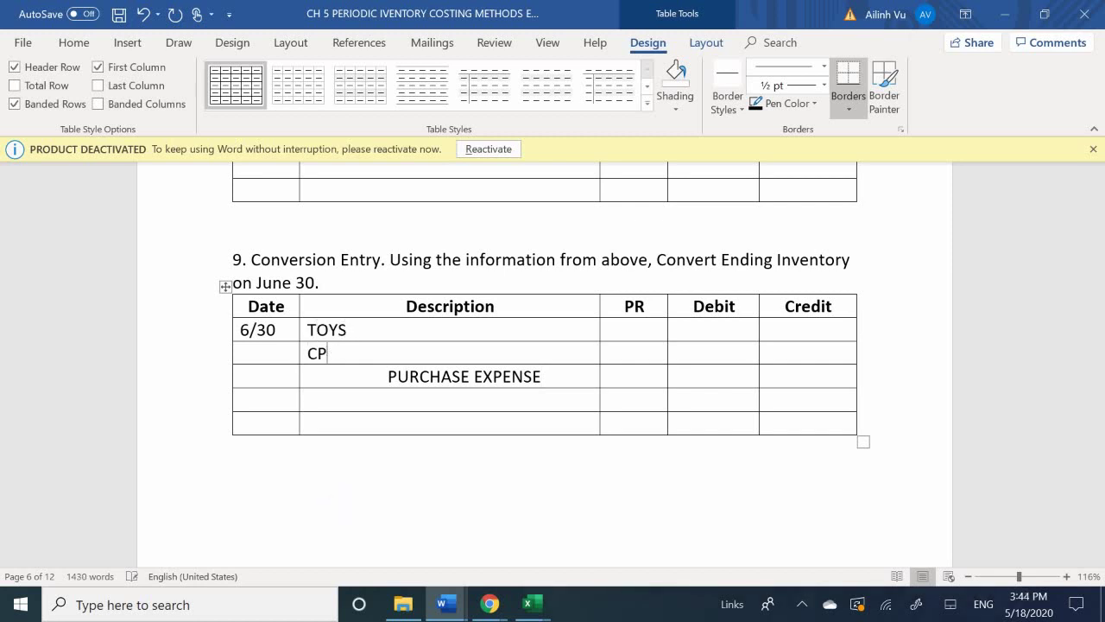
pyautogui.write('OST OF GOOD')
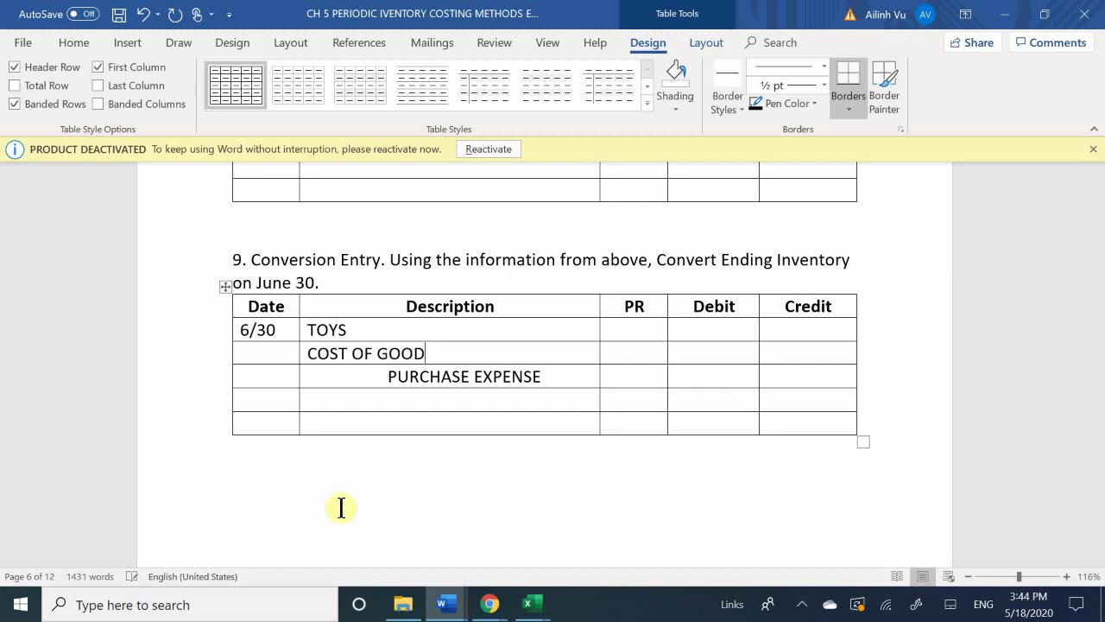
pyautogui.write('S SOLD')
# - Enter FREIGHT EXPENSE, indented, in the fourth description row of exercise 9's conversion entry
pyautogui.press('Down')
pyautogui.press('Down')
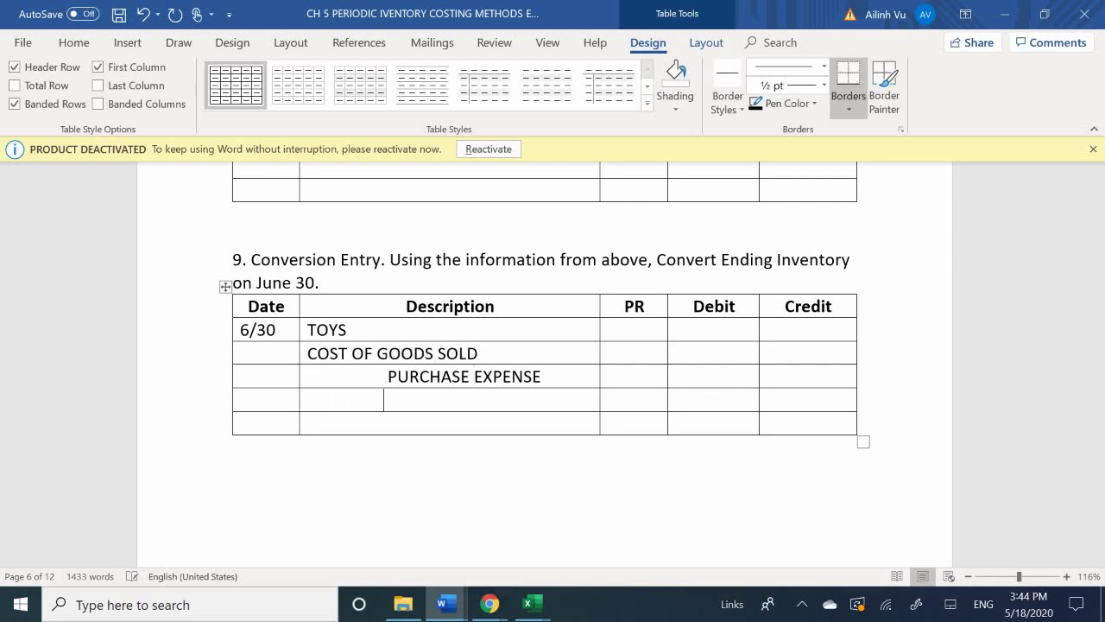
pyautogui.write('FREIGH')
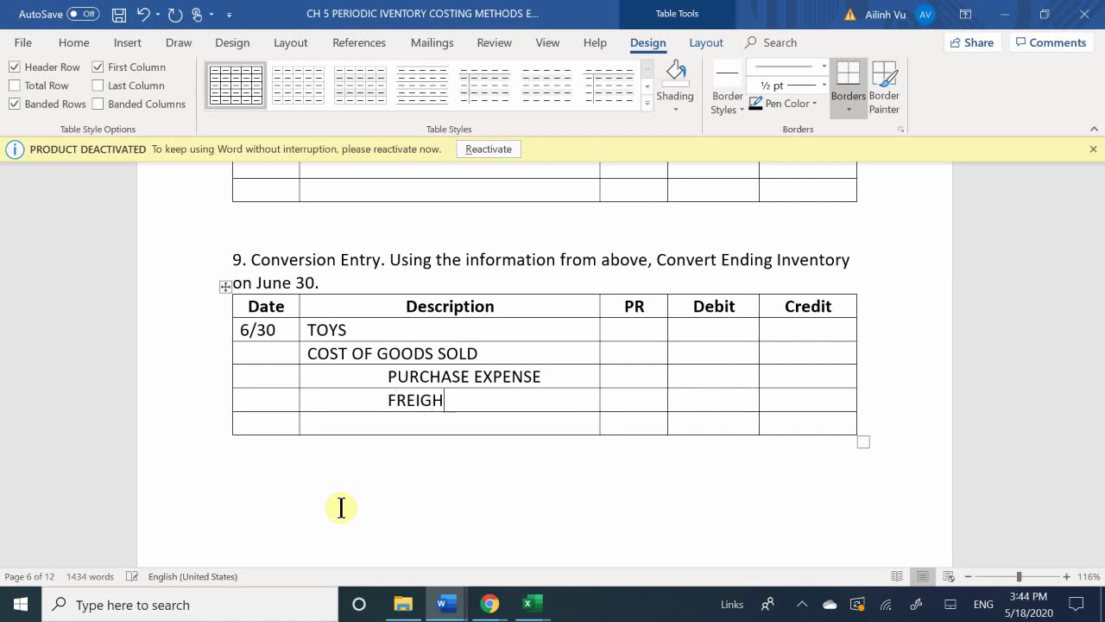
pyautogui.write('T EXPENSE')
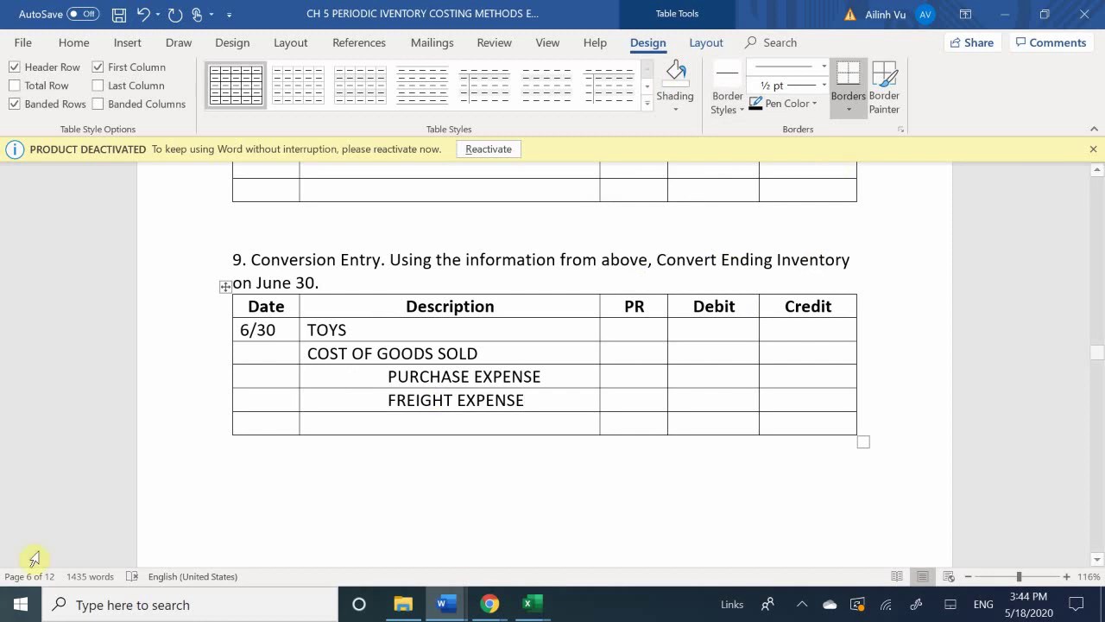
# - Enter 1632.50 as the debit for TOYS and 150.00 as the credit for FREIGHT EXPENSE in the 6/30 conversion entry
pyautogui.scroll(15, 343, 363)
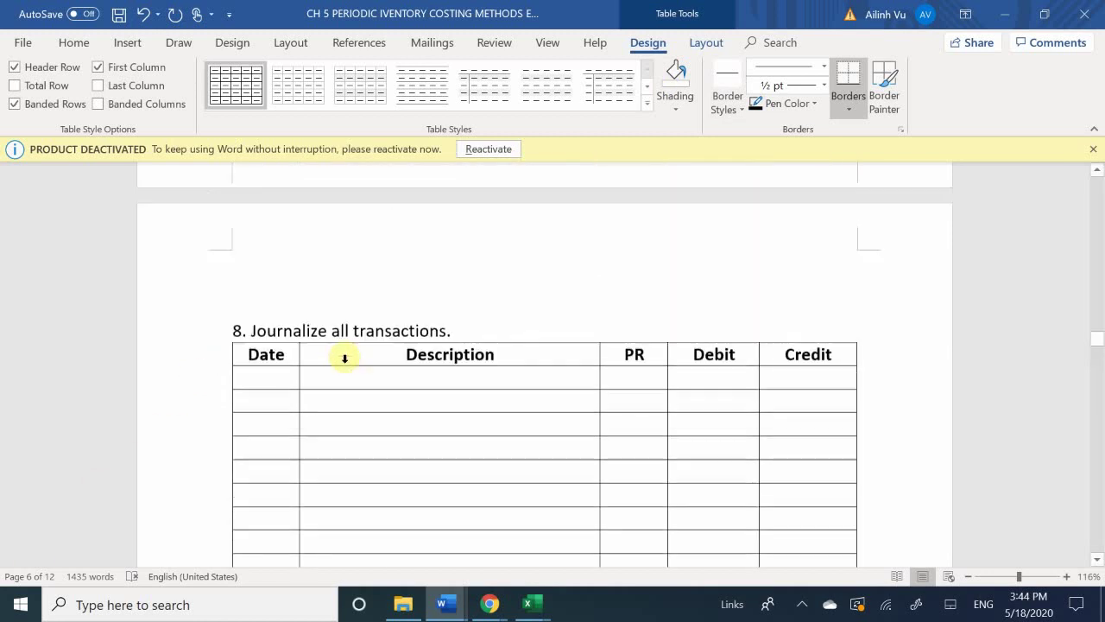
pyautogui.scroll(4, 345, 362)
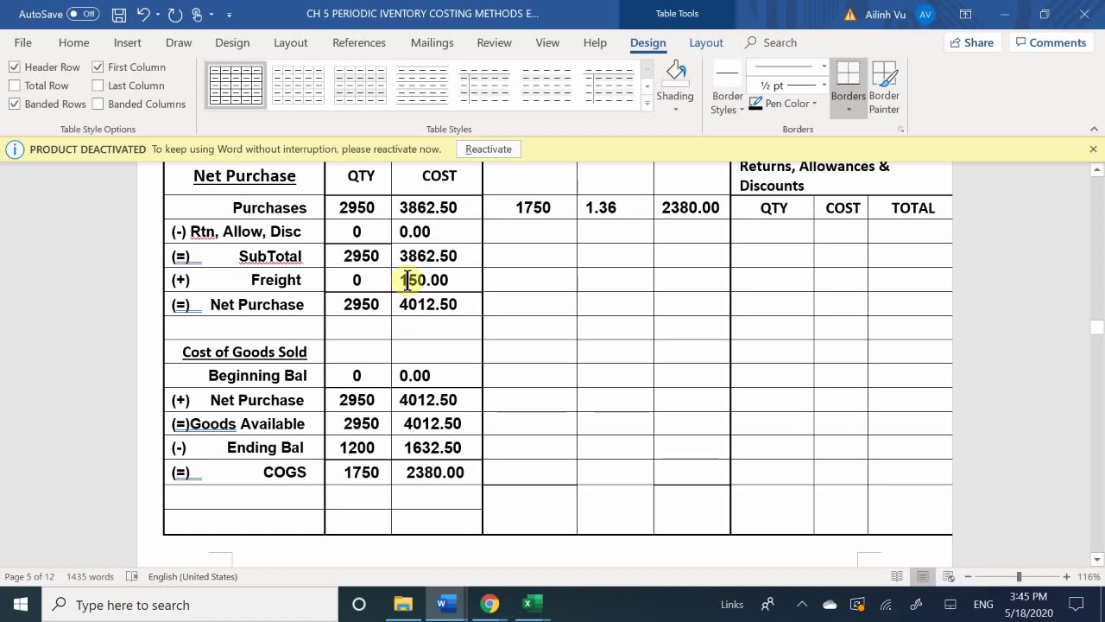
pyautogui.scroll(-15, 683, 400)
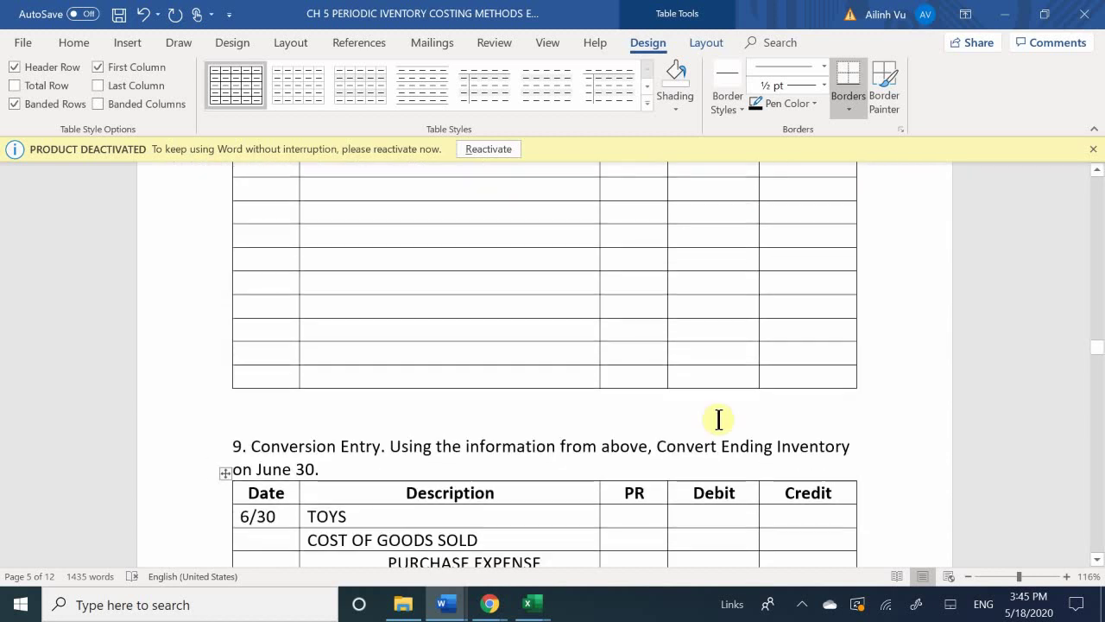
pyautogui.scroll(1, 721, 419)
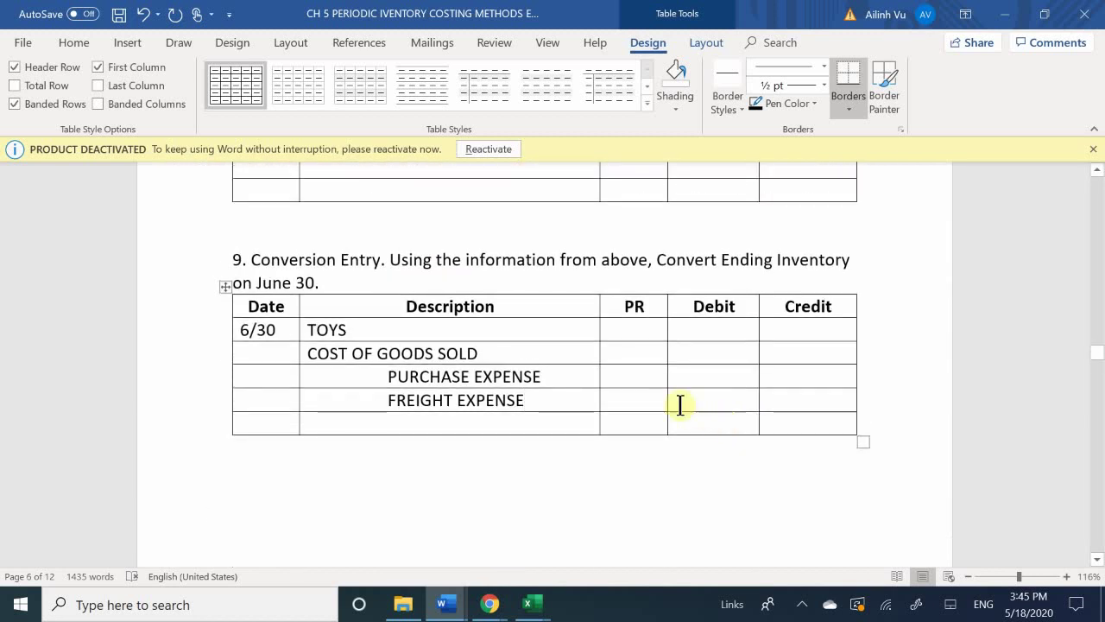
pyautogui.click(707, 333)
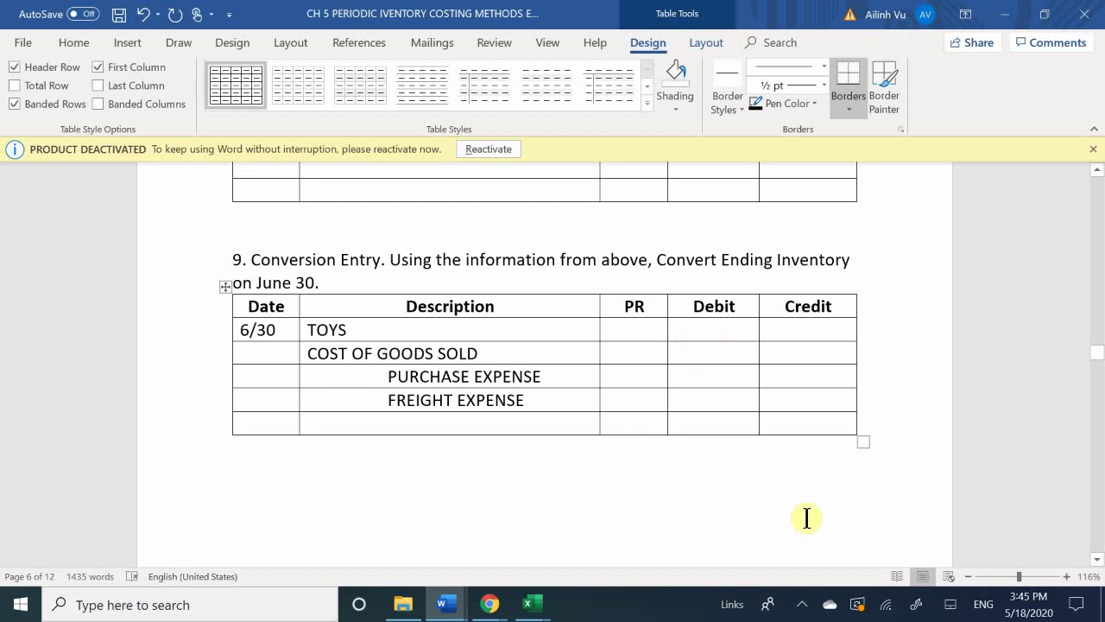
pyautogui.write('1632.50')
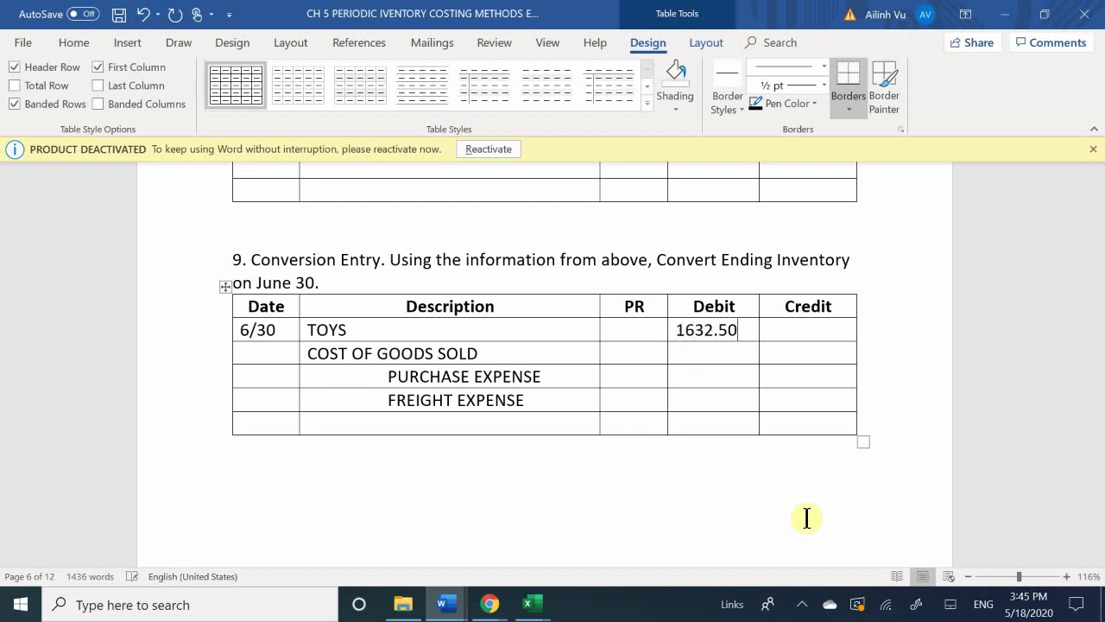
pyautogui.press('Down')
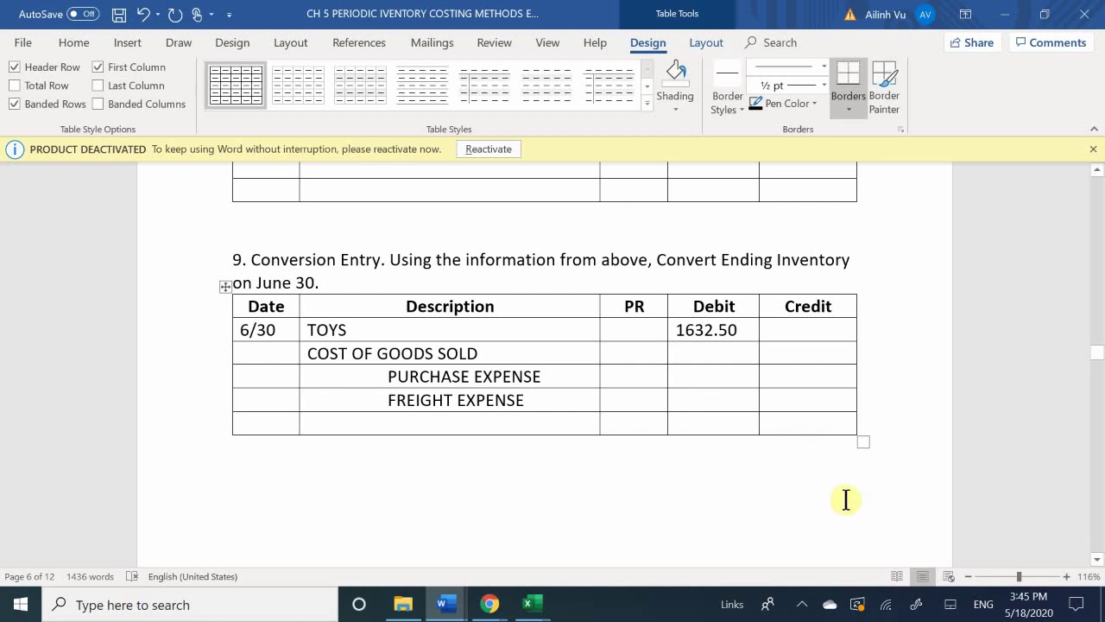
pyautogui.click(792, 392)
pyautogui.write('15')
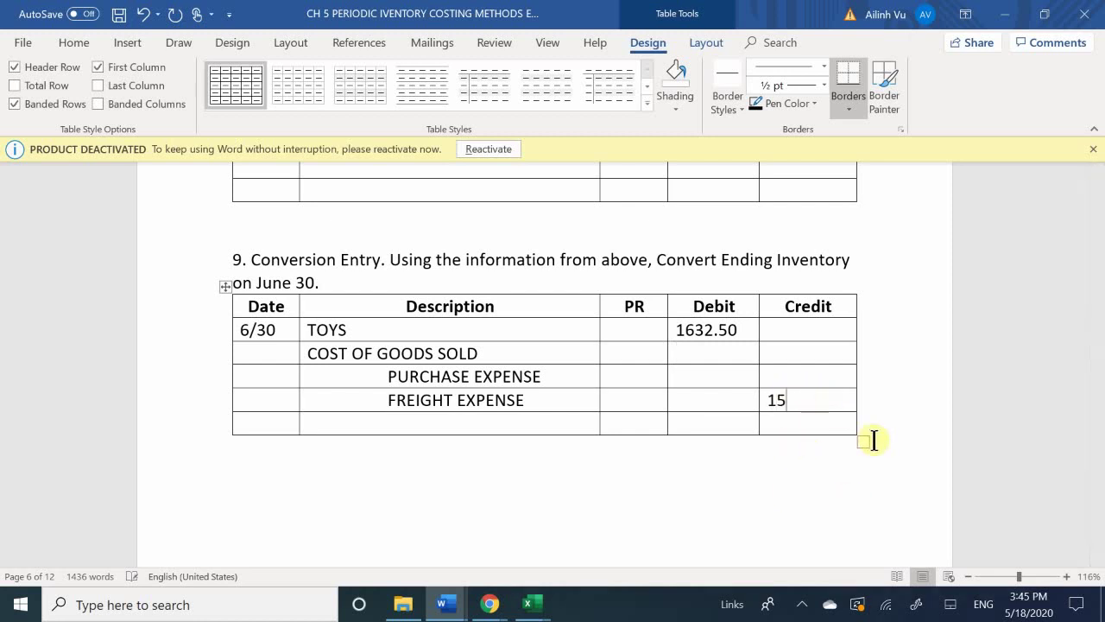
pyautogui.write('0.00')
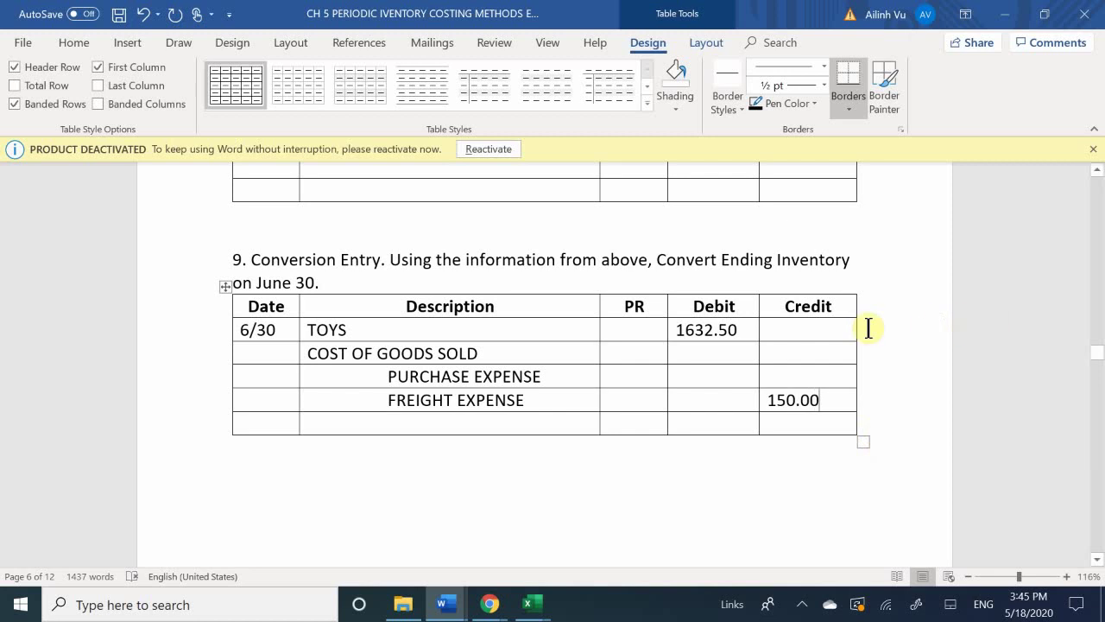
# - Enter 2380.00 as the debit for COST OF GOODS SOLD and 3862.50 as the credit for PURCHASE EXPENSE
pyautogui.click(806, 375)
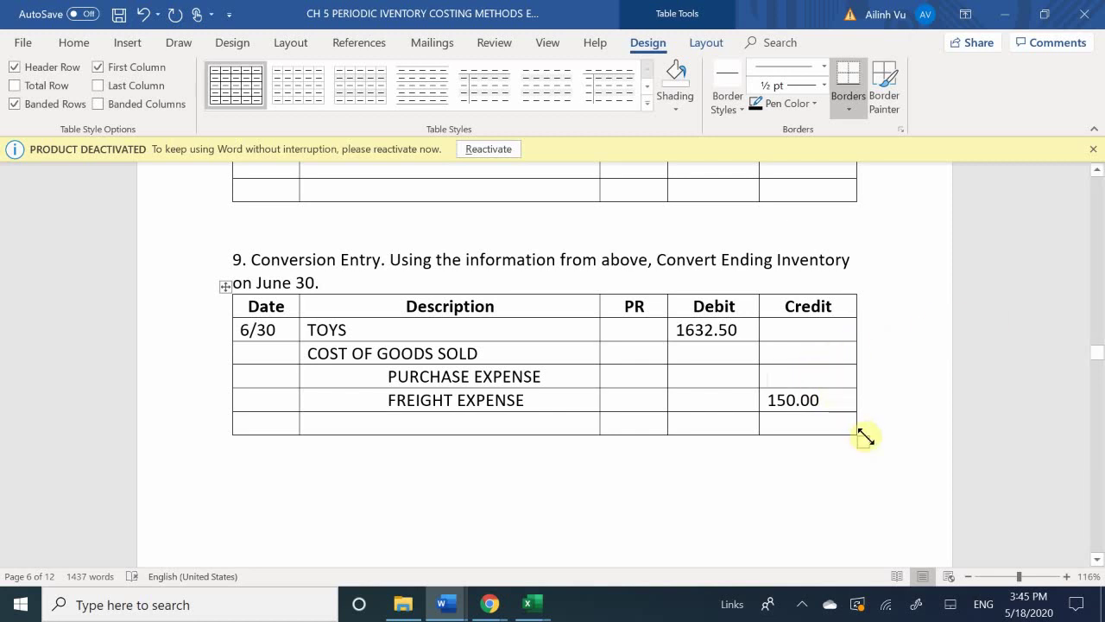
pyautogui.scroll(12, 867, 439)
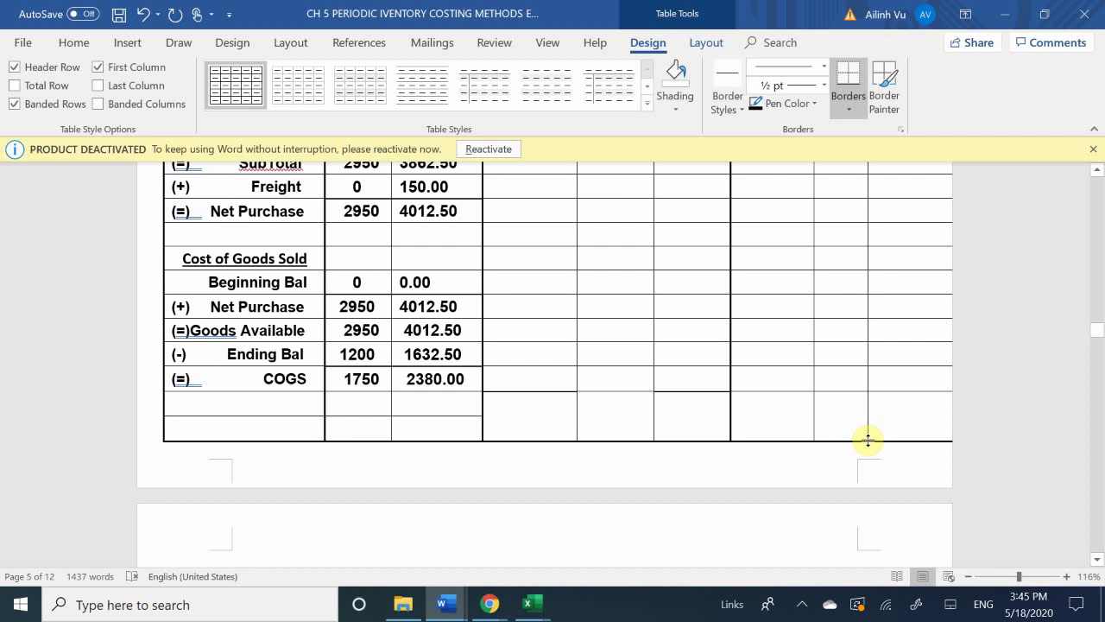
pyautogui.scroll(-12, 866, 438)
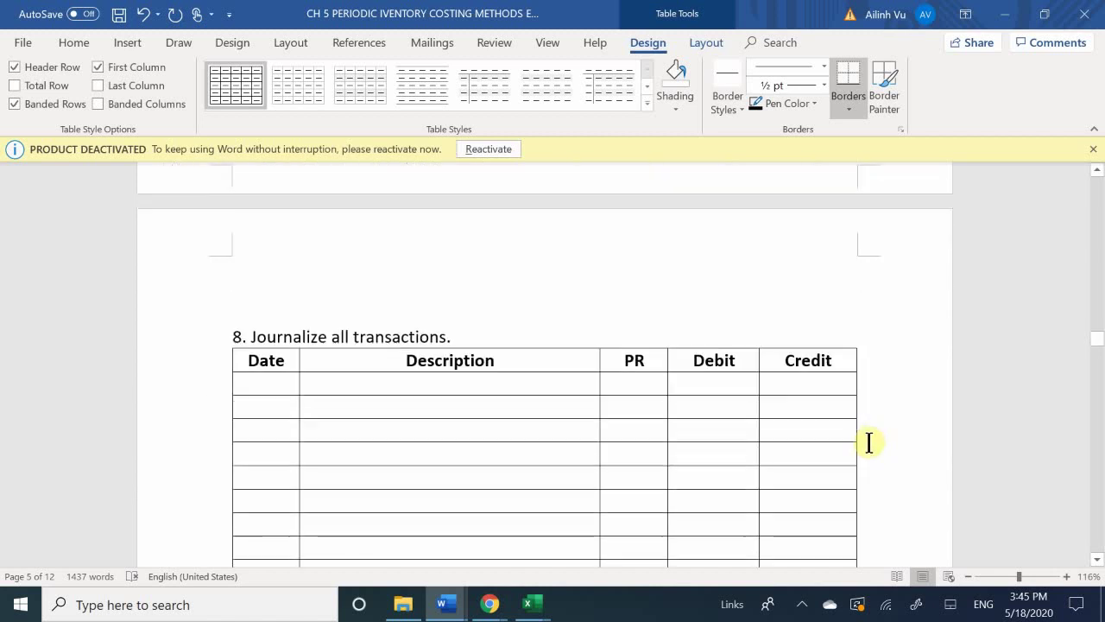
pyautogui.scroll(-1, 861, 445)
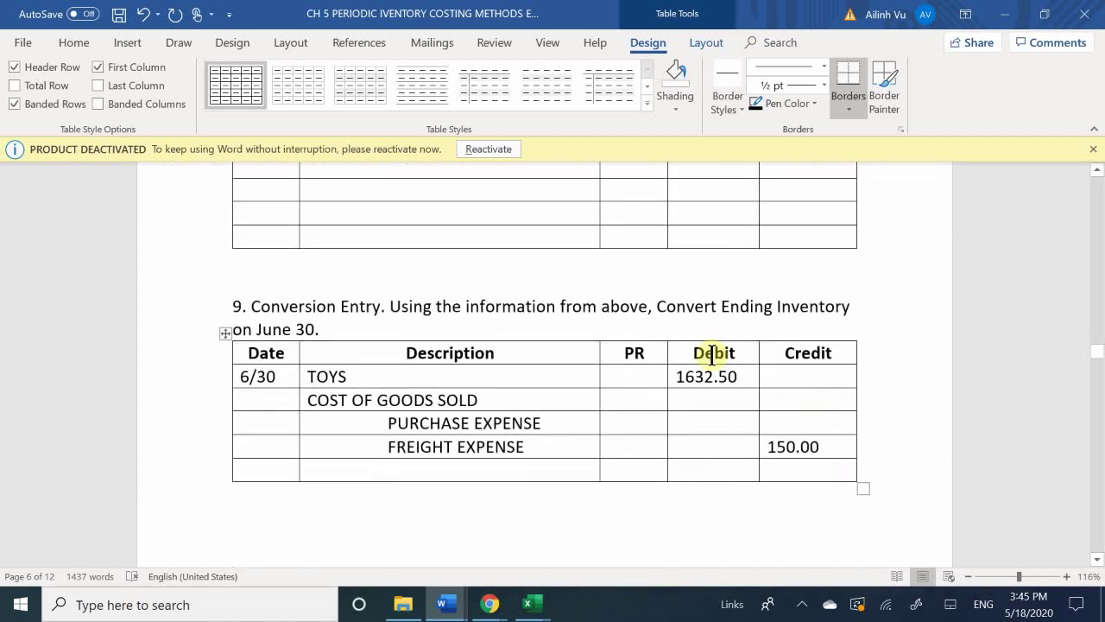
pyautogui.click(706, 400)
pyautogui.write('23')
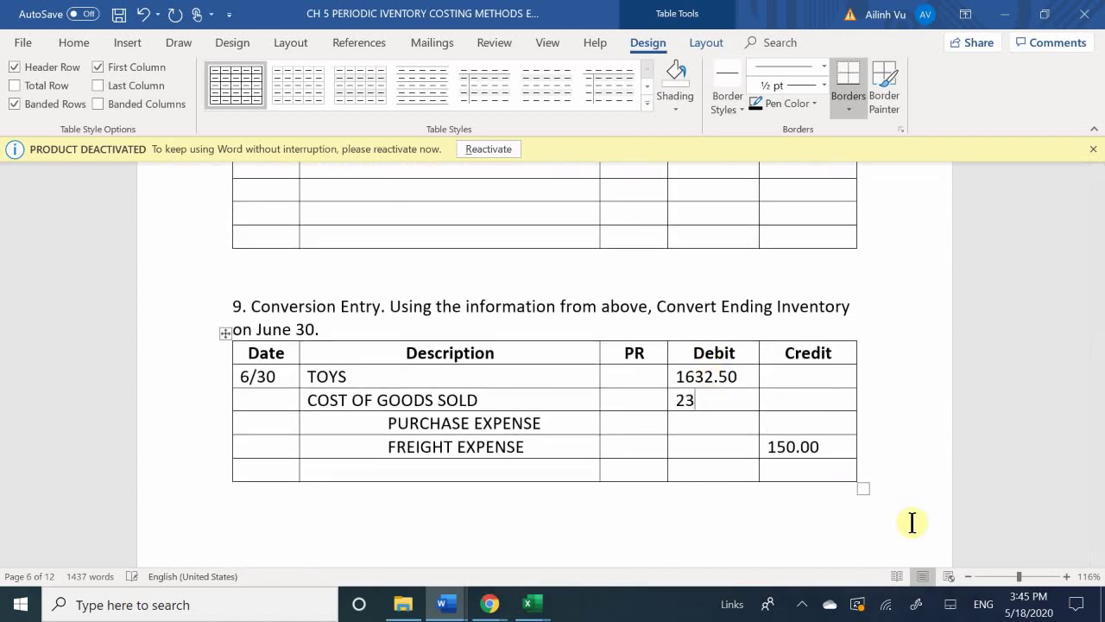
pyautogui.write('80.00')
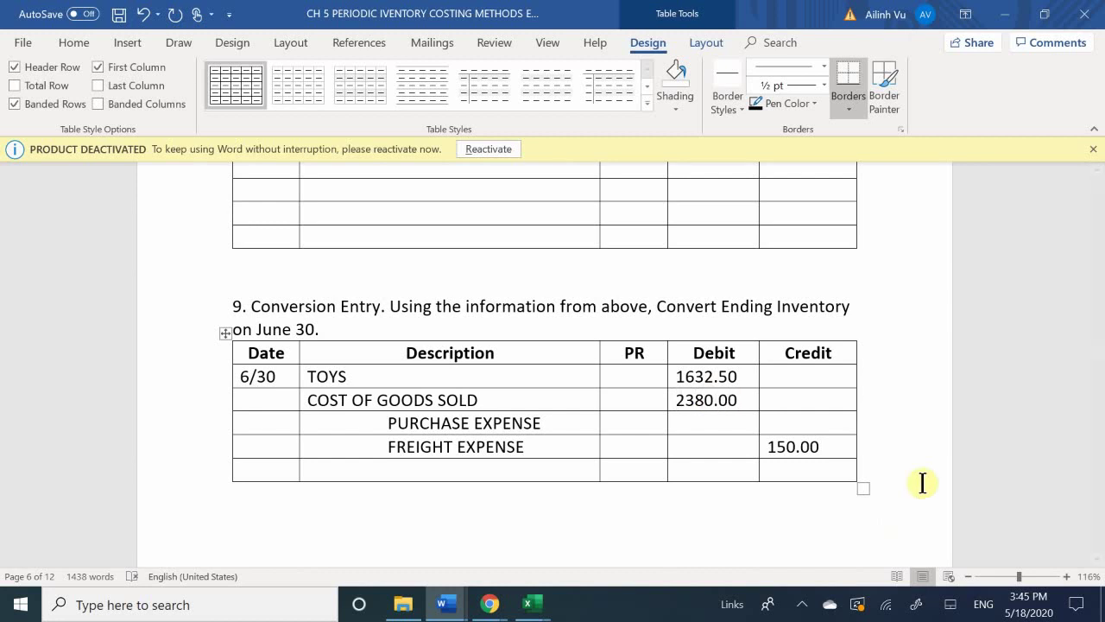
pyautogui.click(800, 425)
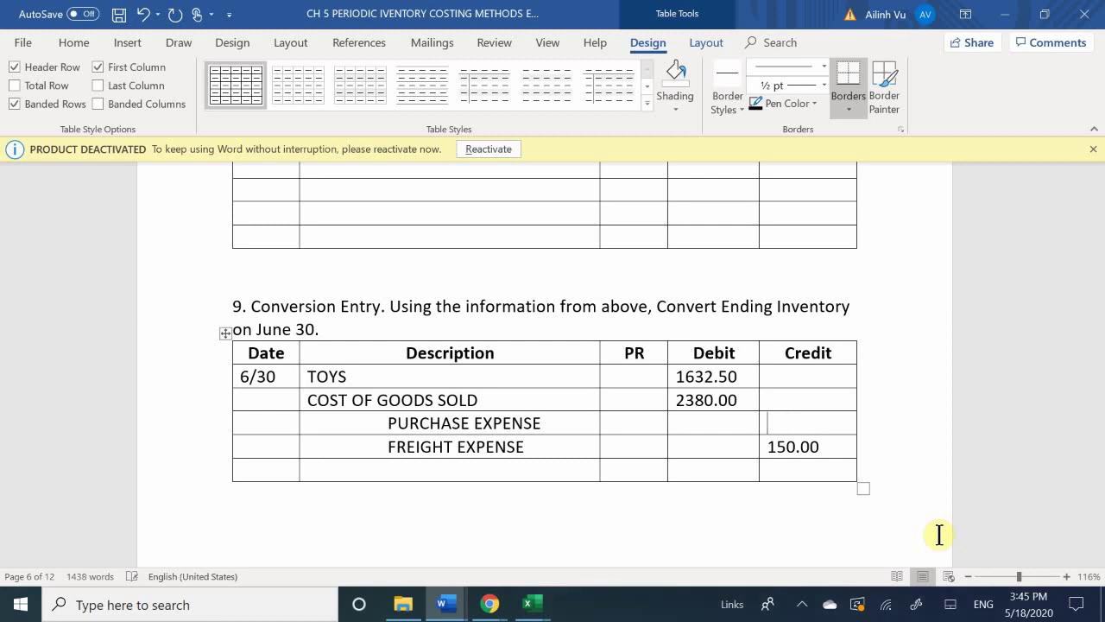
pyautogui.write('862.50')
# - Review exercise 7's June purchase and freight details, its inventory table, and exercise 8's blank journal
pyautogui.scroll(5, 941, 527)
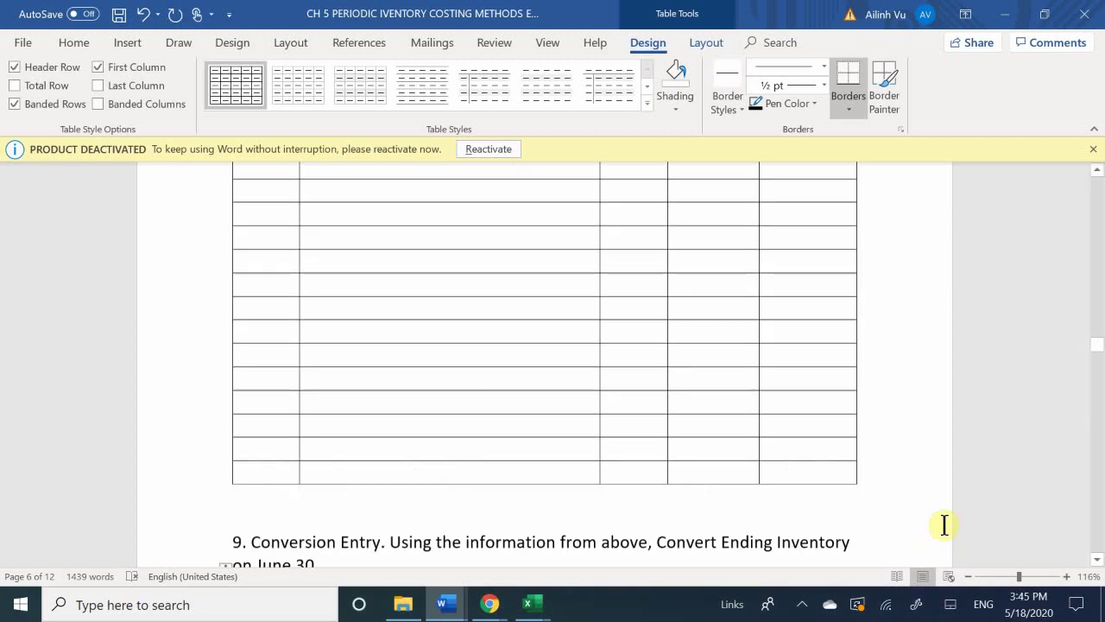
pyautogui.scroll(-1, 976, 488)
pyautogui.click(706, 42)
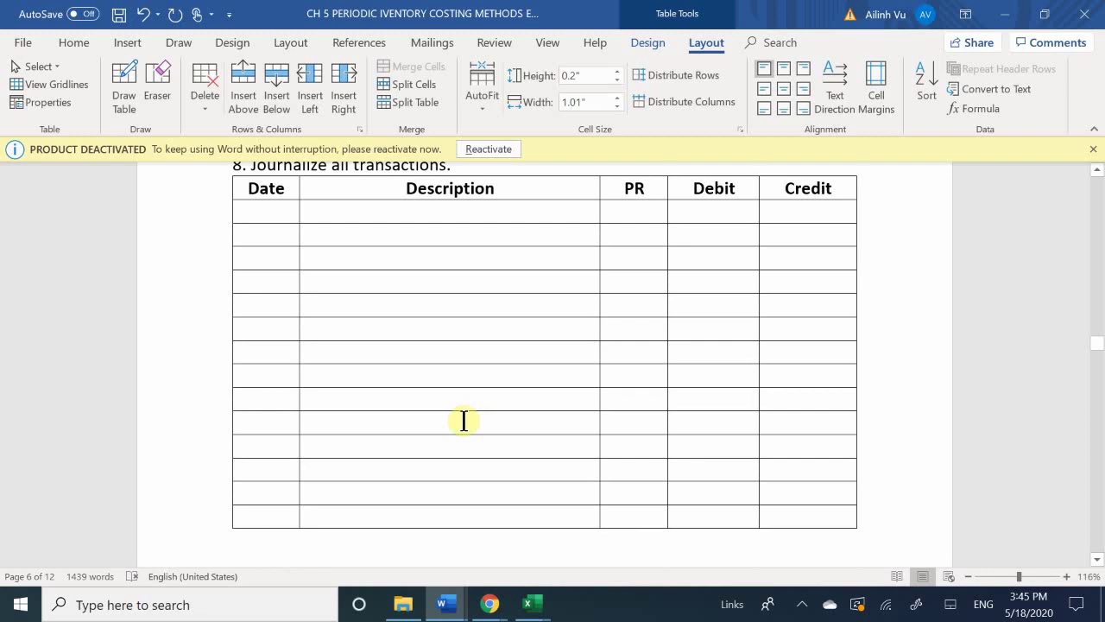
pyautogui.scroll(15, 451, 429)
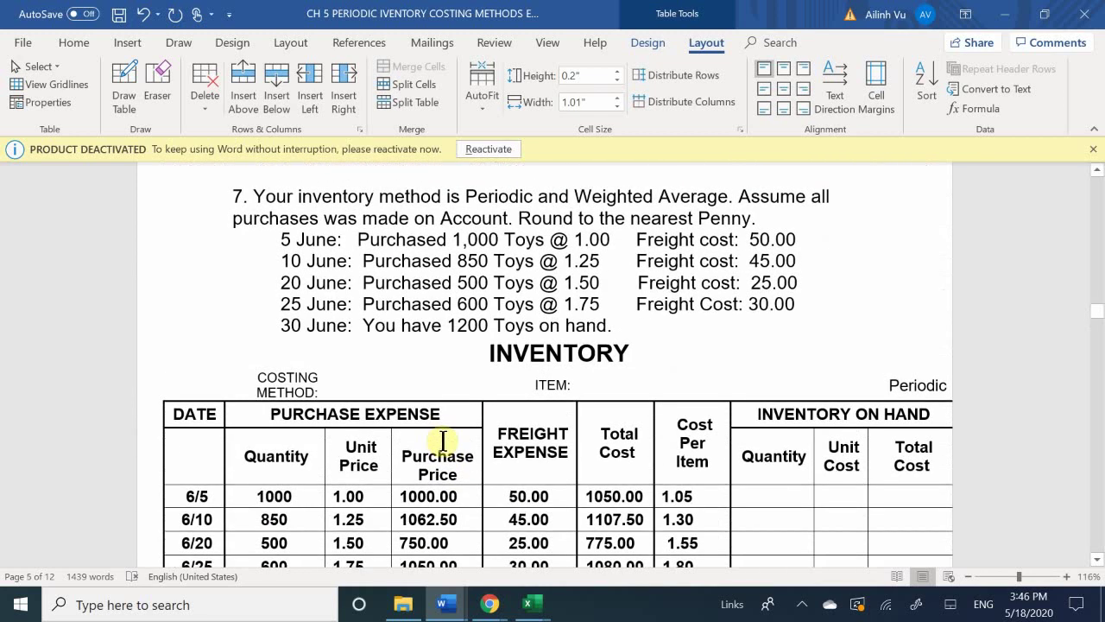
pyautogui.scroll(-3, 445, 439)
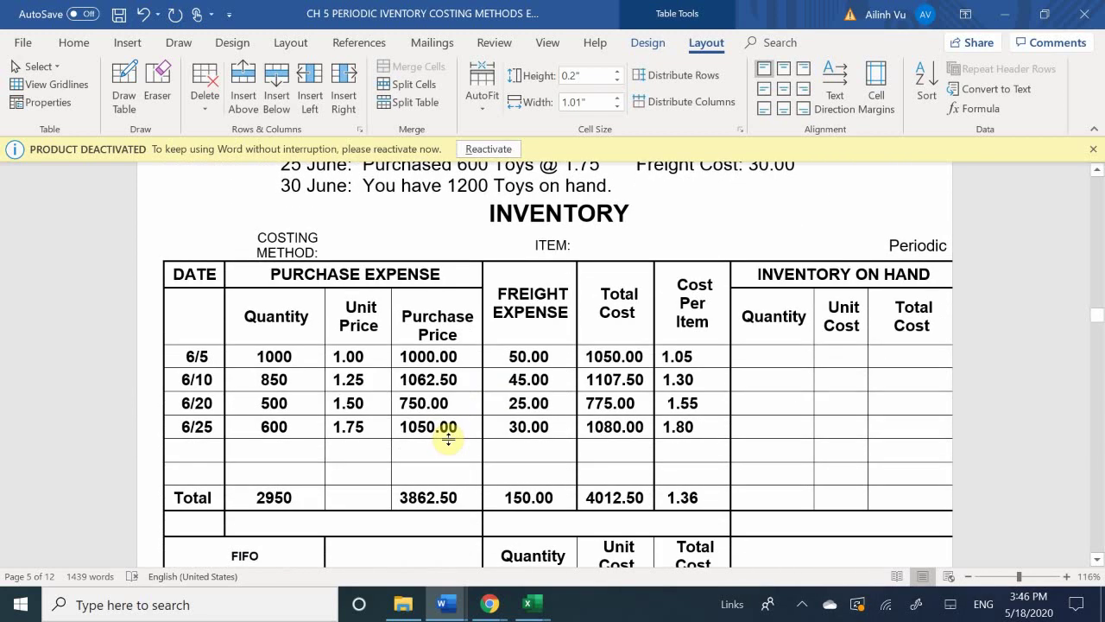
pyautogui.scroll(5, 449, 438)
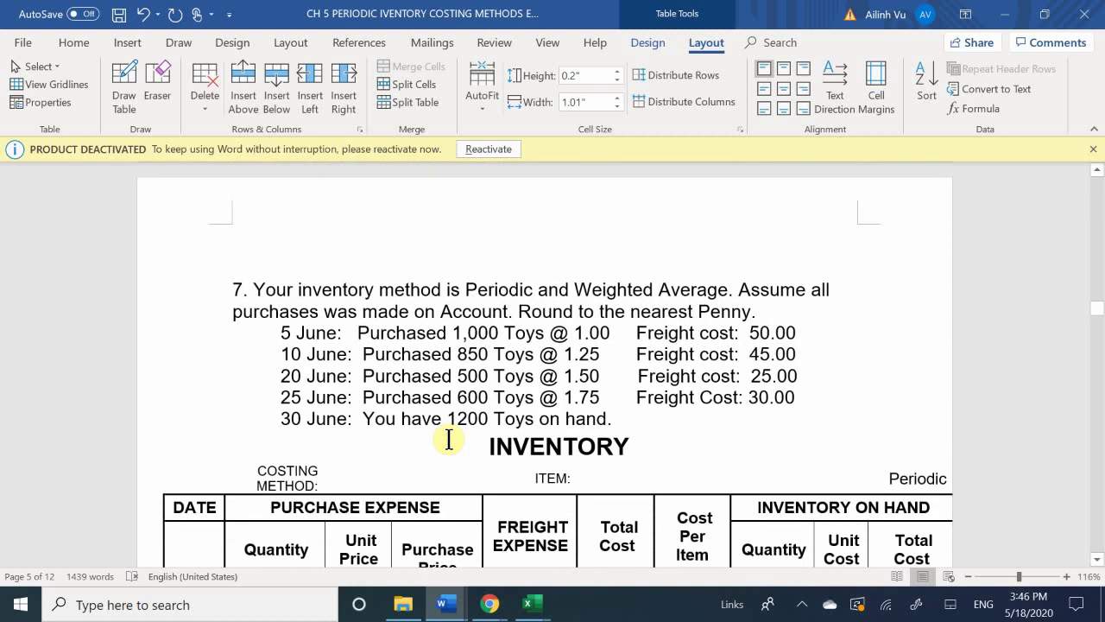
pyautogui.scroll(-15, 449, 441)
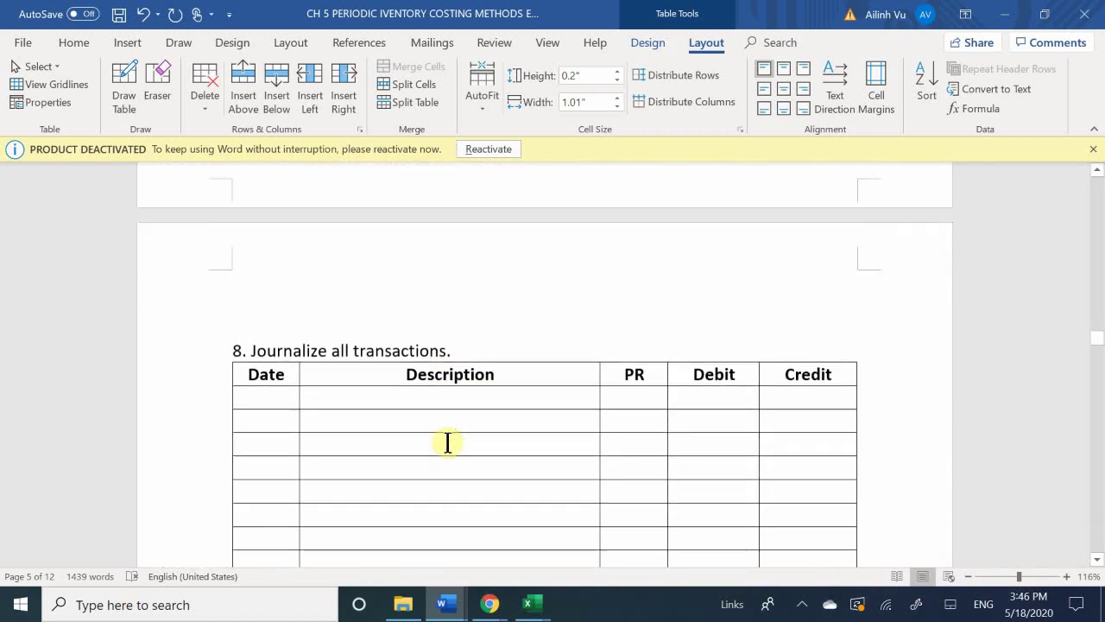
pyautogui.scroll(-8, 448, 442)
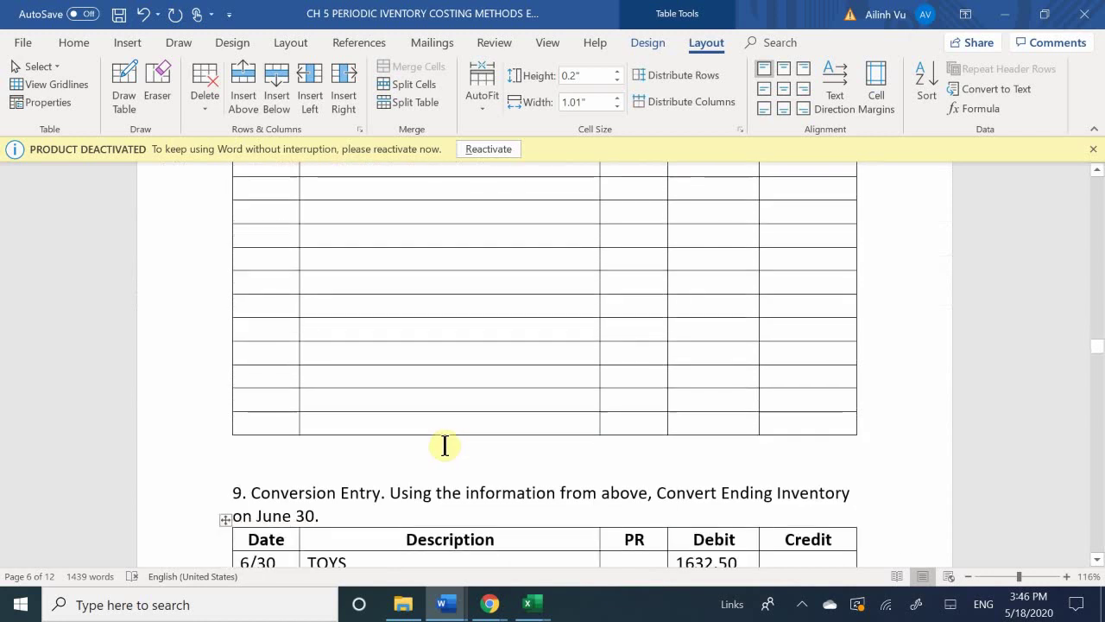
# - Copy exercise 5's journal rows from 7/5 through 7/25 and paste them into exercise 8's journal, starting below the header row
pyautogui.scroll(20, 445, 445)
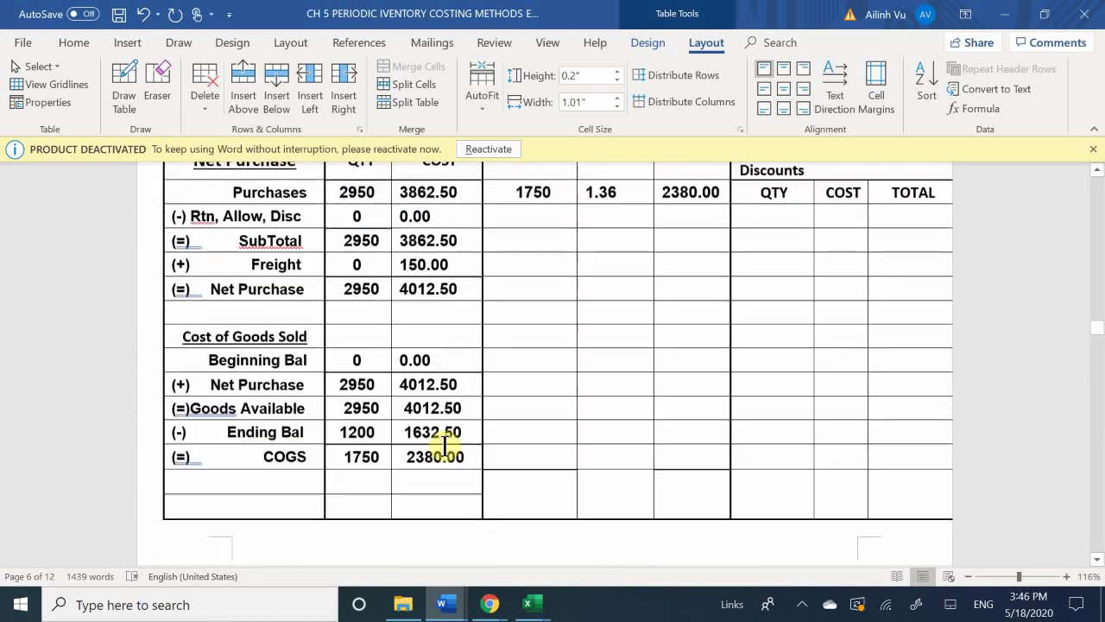
pyautogui.scroll(15, 448, 445)
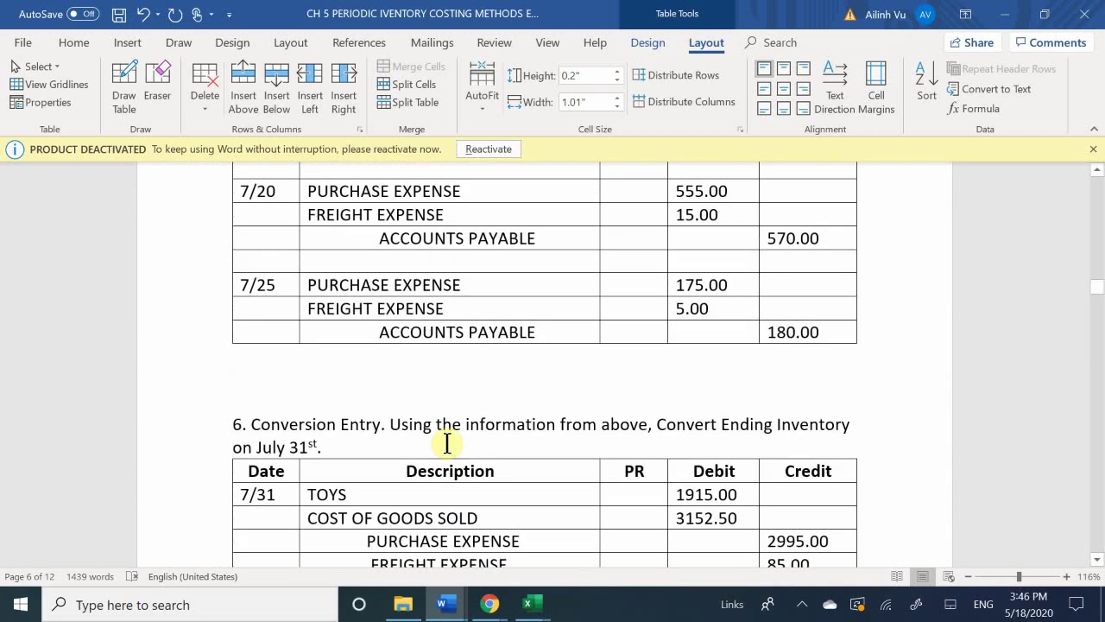
pyautogui.scroll(3, 389, 438)
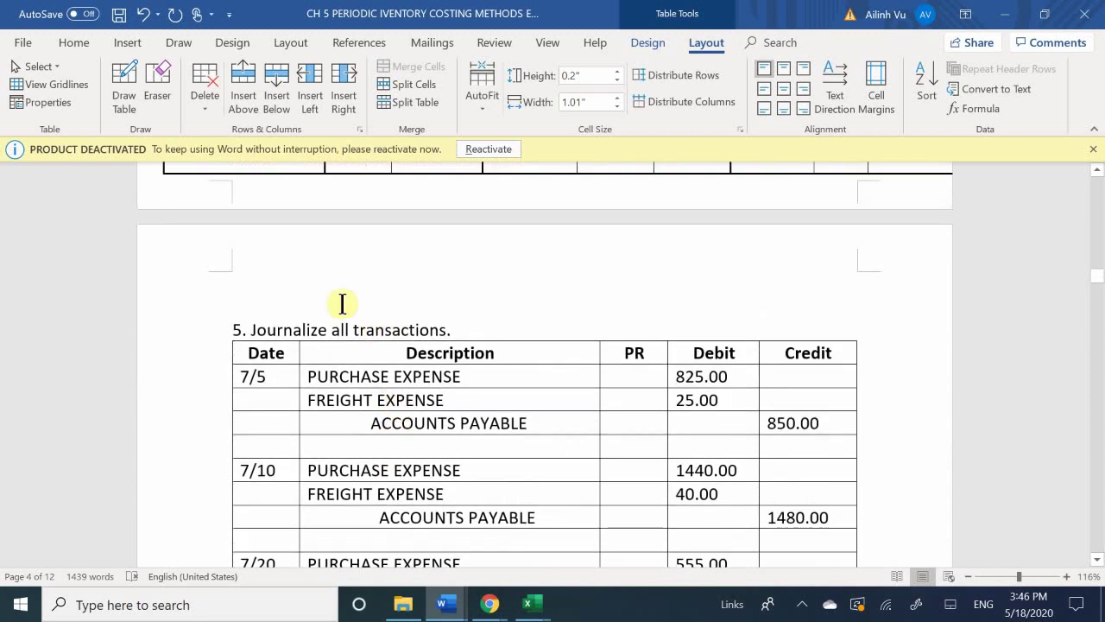
pyautogui.moveTo(239, 374); pyautogui.dragTo(785, 463)
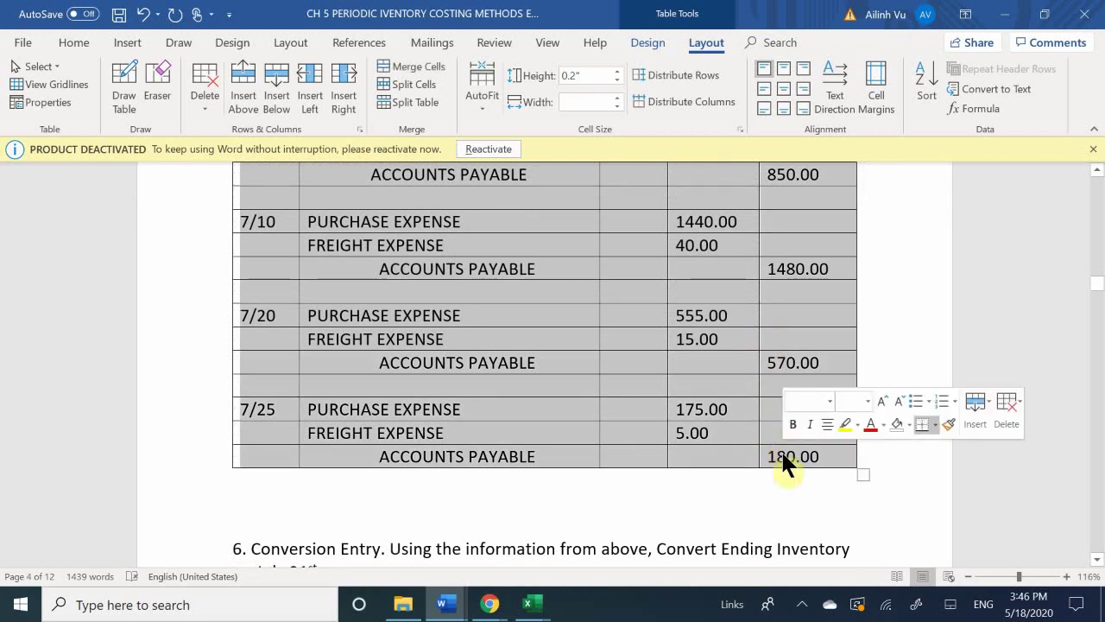
pyautogui.click(303, 394)
pyautogui.scroll(-5, 303, 394)
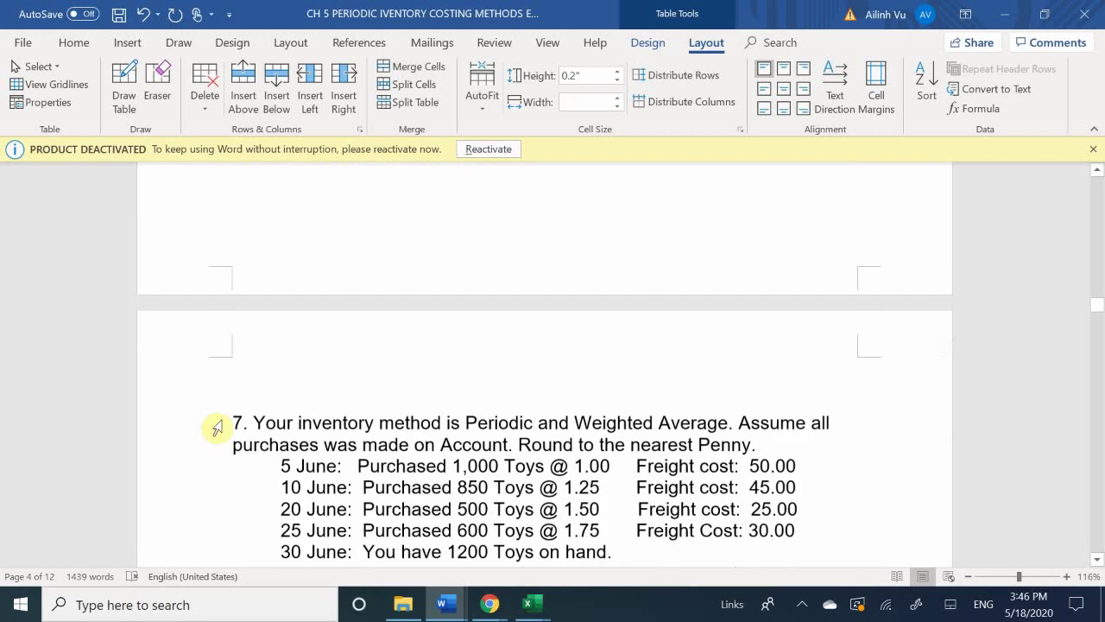
pyautogui.scroll(-20, 251, 388)
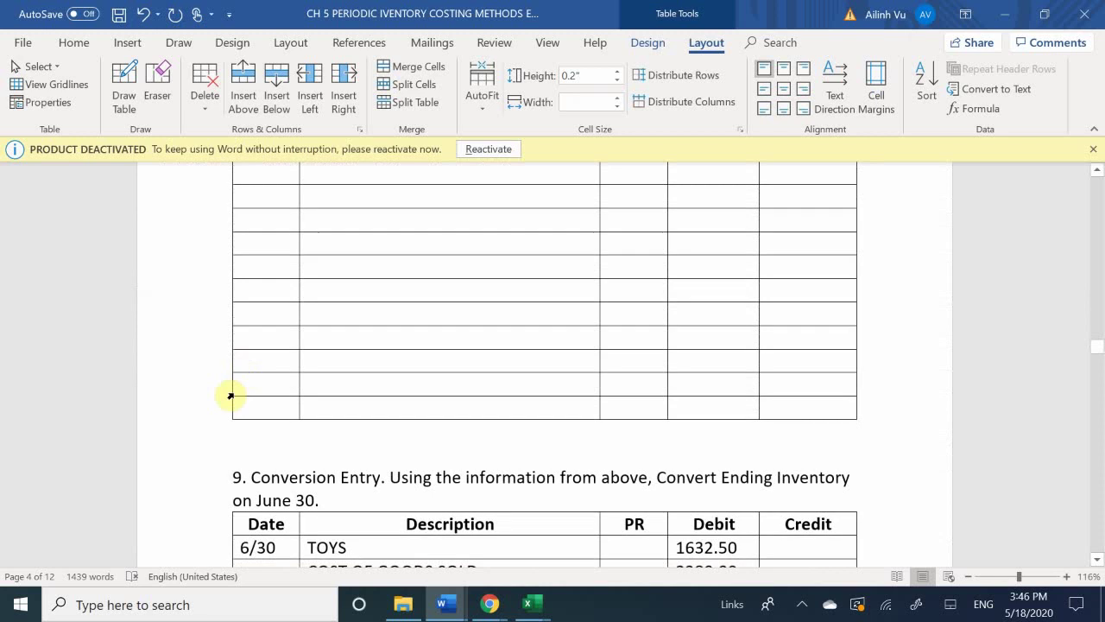
pyautogui.click(239, 406)
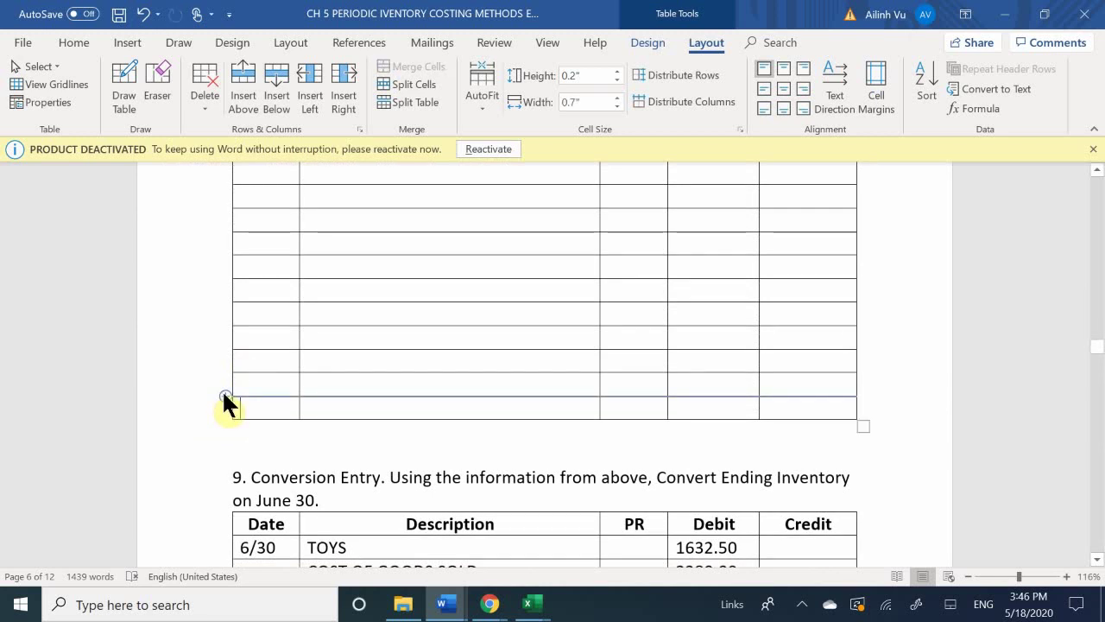
pyautogui.click(222, 390)
pyautogui.scroll(10, 289, 350)
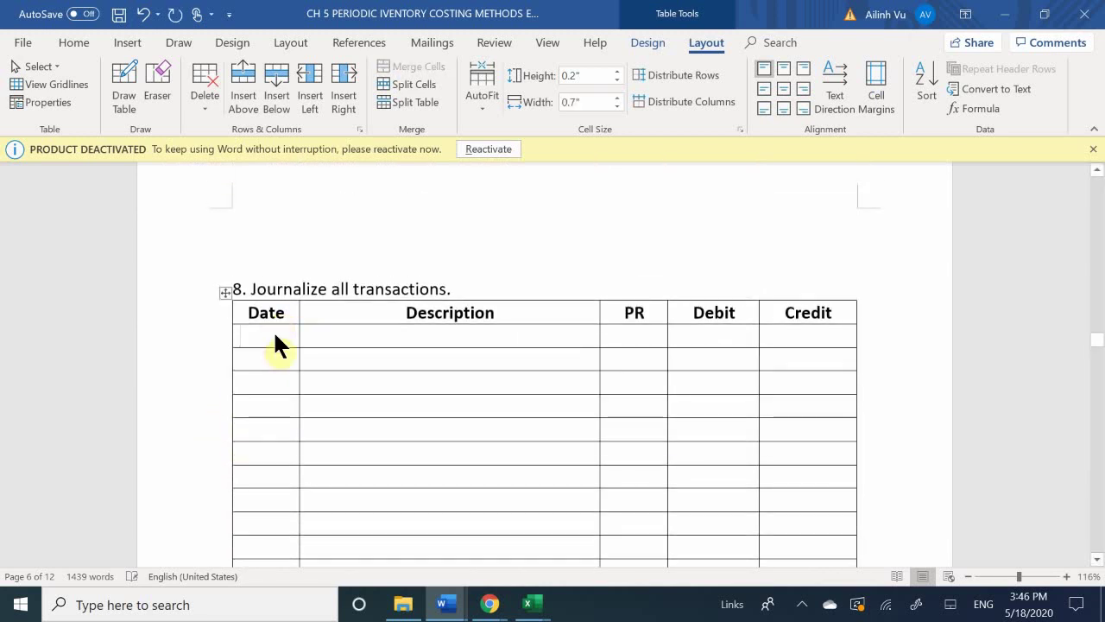
pyautogui.scroll(-2, 484, 353)
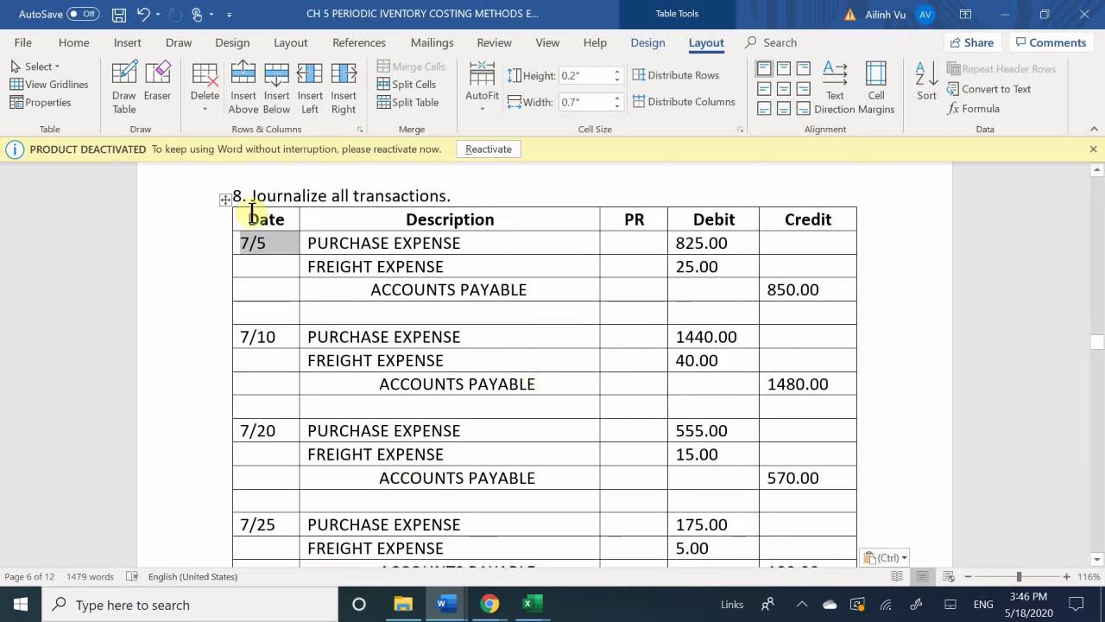
# - Copy exercise 2's journal rows from 05 JUN through 25 JUN, leaving out the header row
pyautogui.moveTo(249, 242); pyautogui.dragTo(751, 407)
pyautogui.scroll(10, 419, 316)
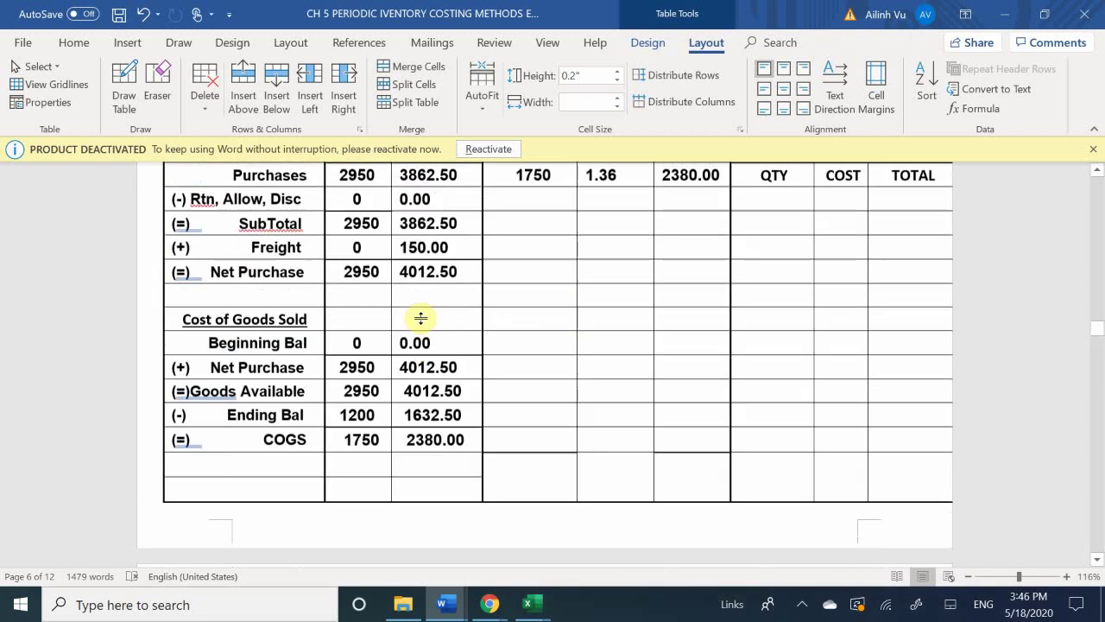
pyautogui.scroll(20, 432, 290)
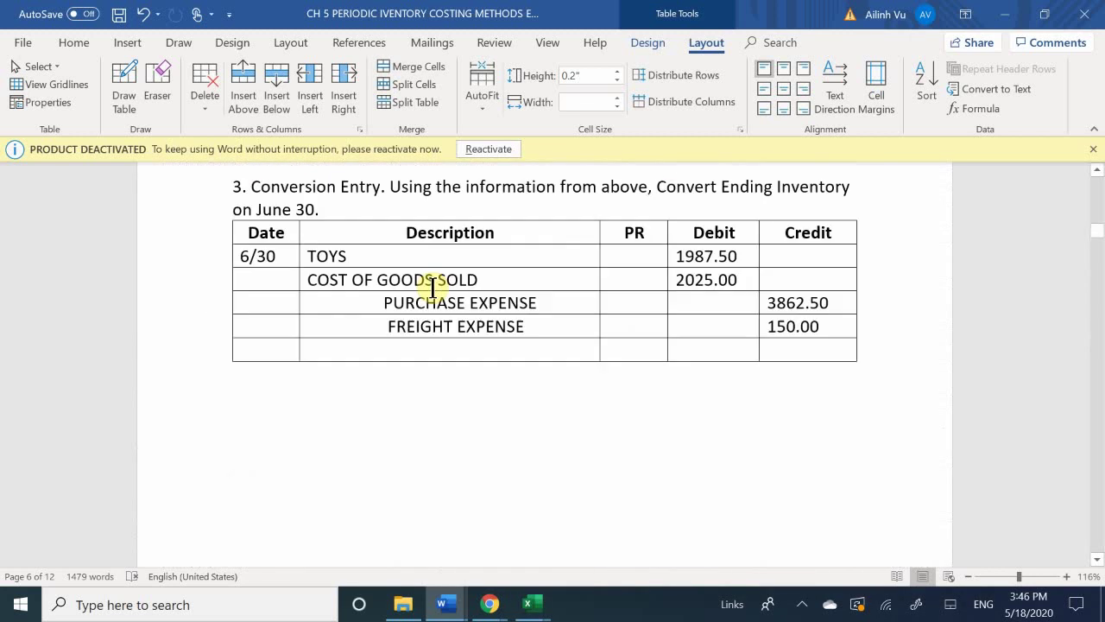
pyautogui.scroll(10, 433, 289)
pyautogui.scroll(-12, 433, 288)
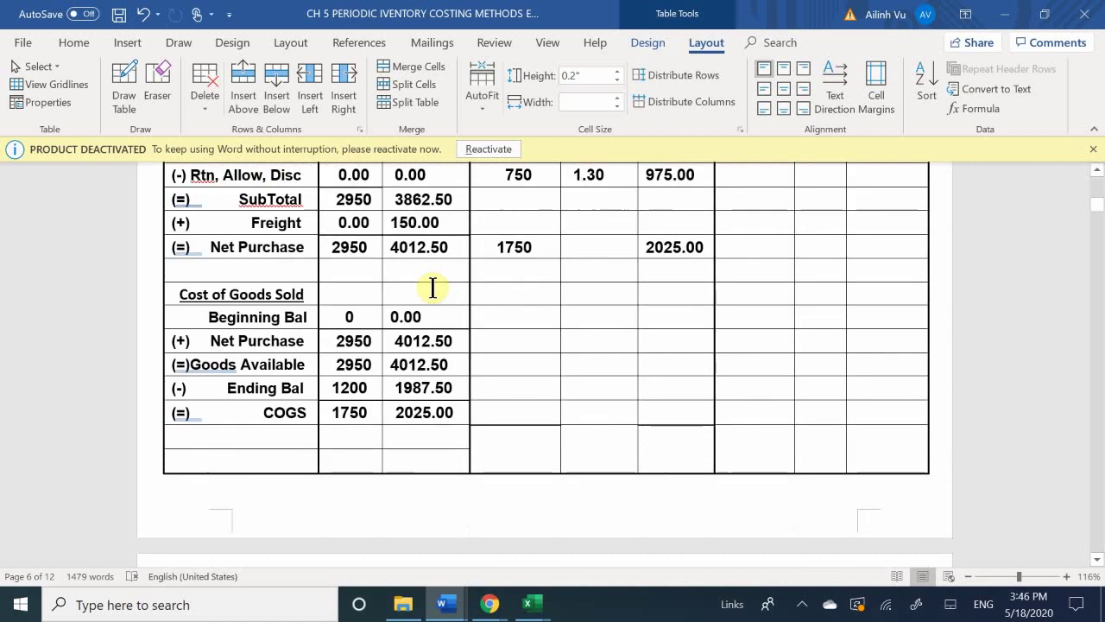
pyautogui.scroll(-5, 433, 289)
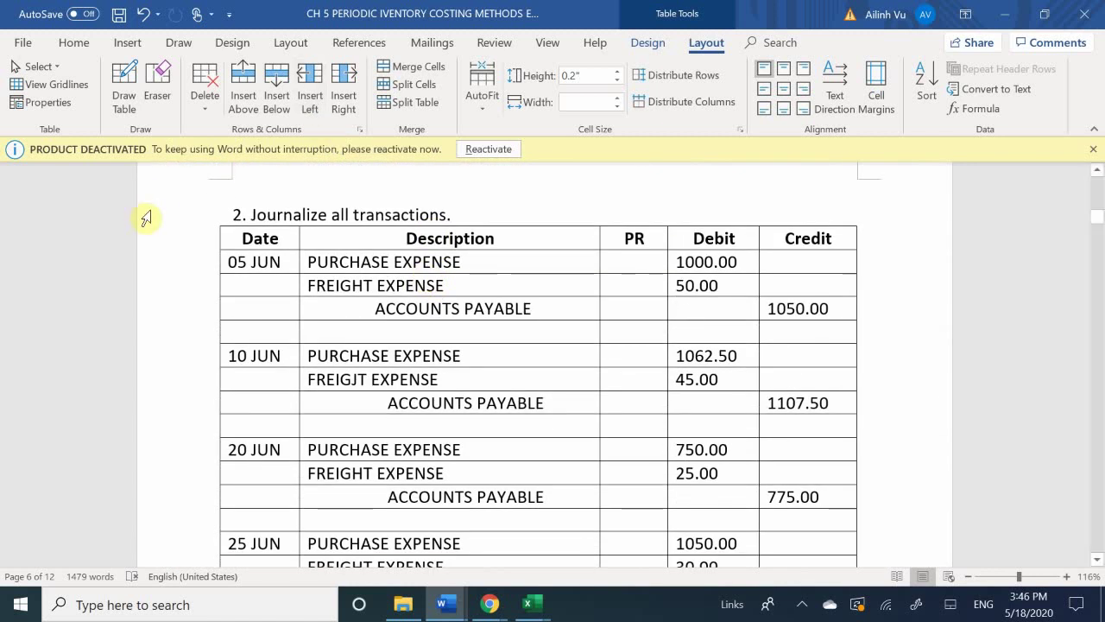
pyautogui.moveTo(236, 260)
pyautogui.mouseDown()
pyautogui.moveTo(708, 302)
pyautogui.moveTo(802, 336)
pyautogui.moveTo(772, 577)
pyautogui.moveTo(844, 358)
pyautogui.moveTo(835, 488)
pyautogui.mouseUp()
pyautogui.hotkey('ctrl', 'c')
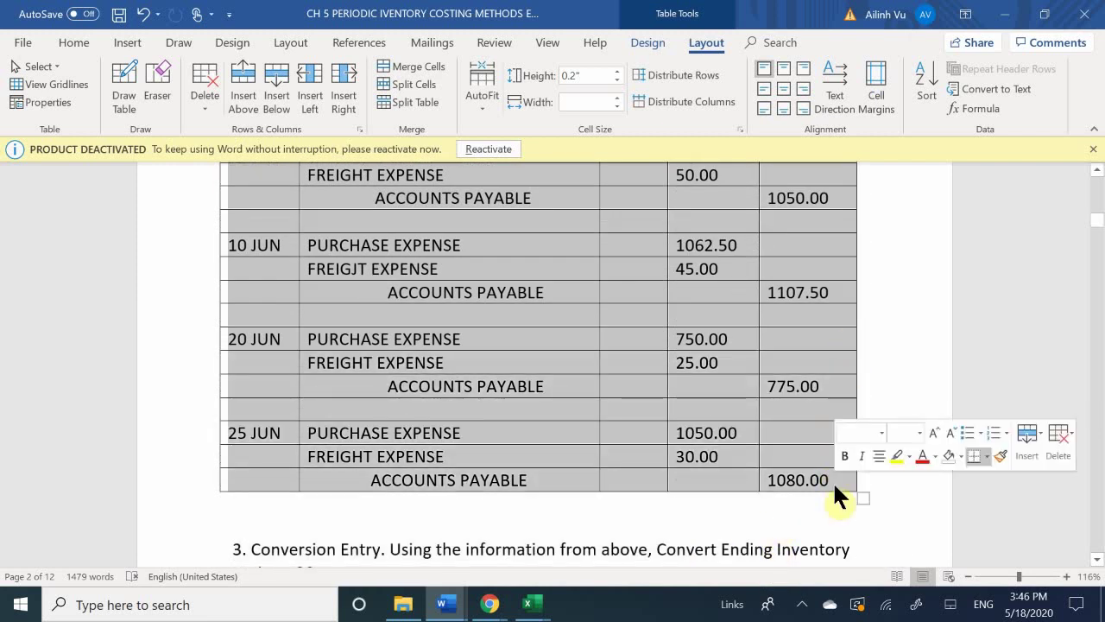
# - Replace the 7/5 through 7/25 rows in exercise 8's journal with the copied June entries
pyautogui.scroll(-10, 530, 415)
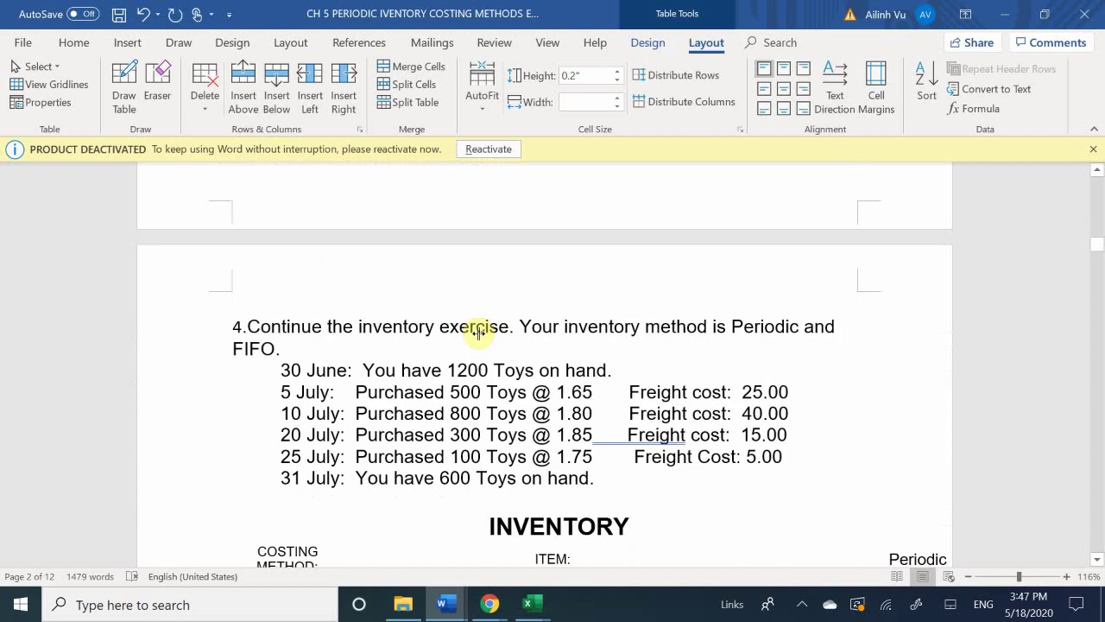
pyautogui.scroll(-15, 480, 328)
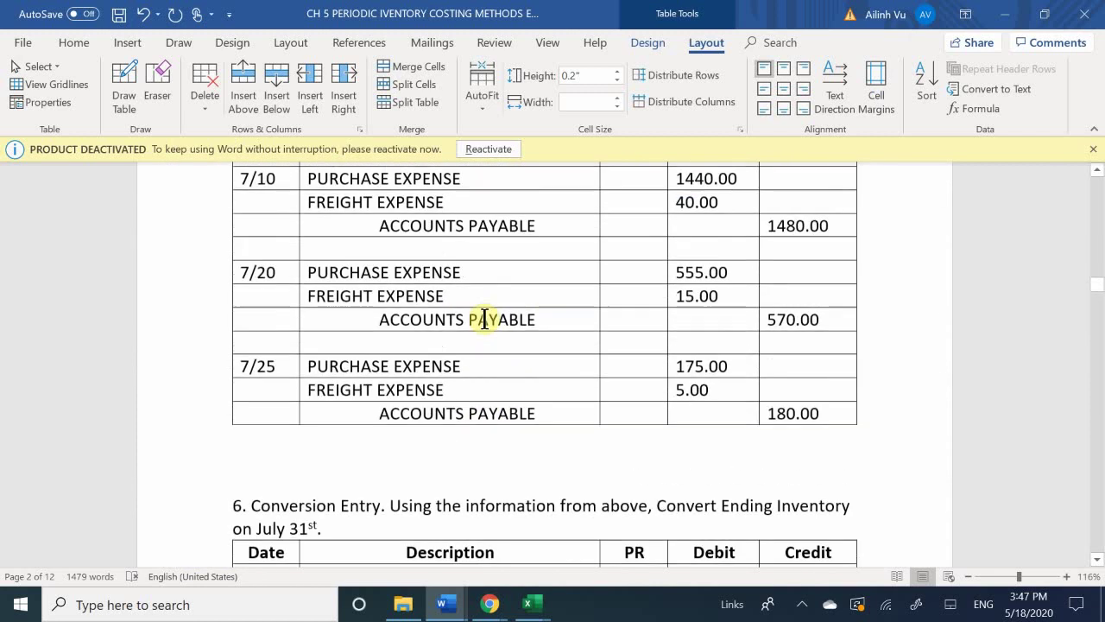
pyautogui.scroll(1, 485, 319)
pyautogui.scroll(-20, 486, 313)
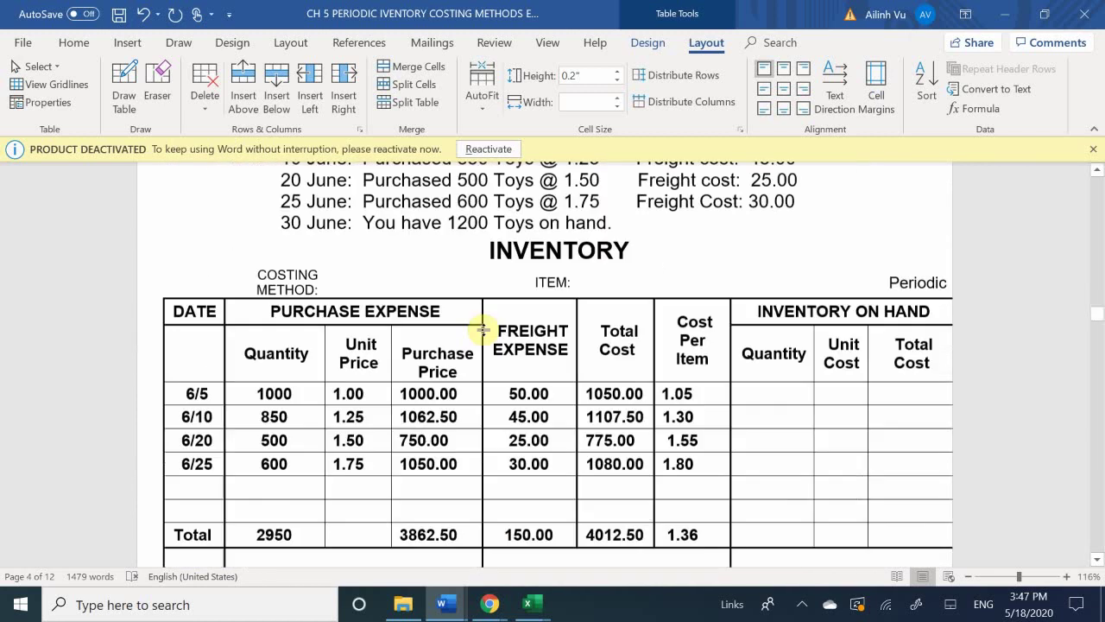
pyautogui.scroll(-20, 484, 330)
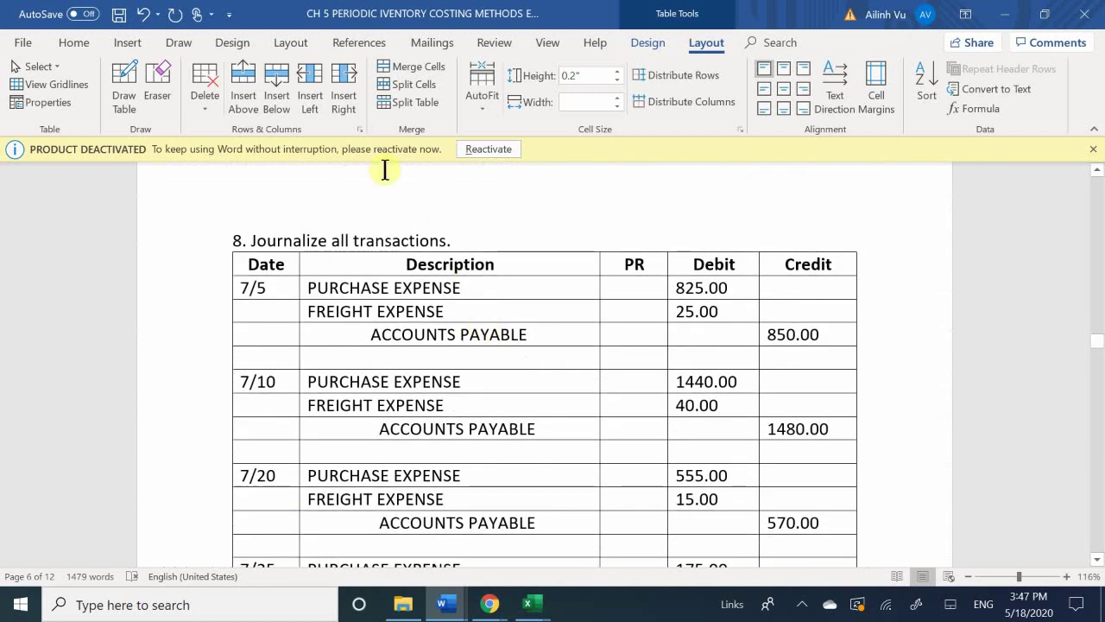
pyautogui.moveTo(244, 289); pyautogui.dragTo(816, 442)
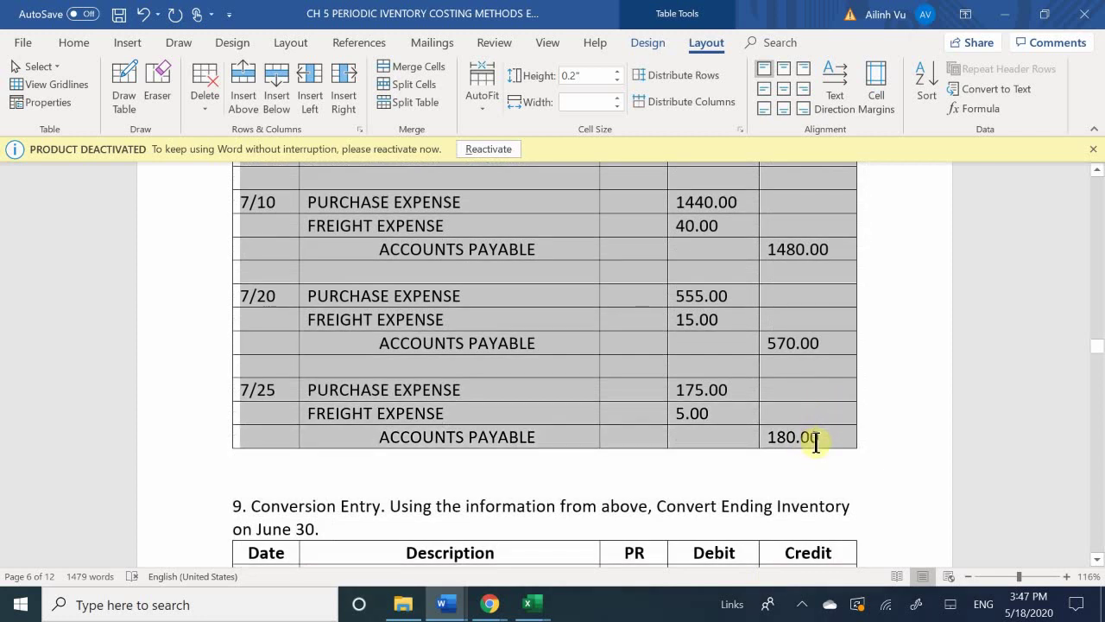
pyautogui.hotkey('ctrl', 'v')
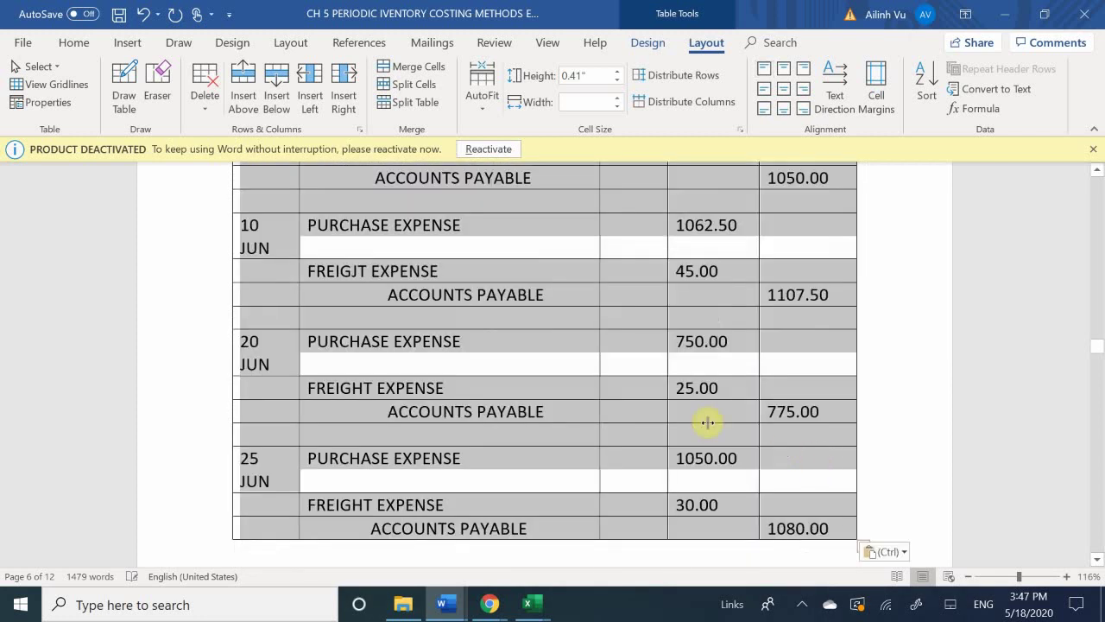
# - Widen the Date column of exercise 8's journal outward so each June date fits on one line
pyautogui.click(198, 411)
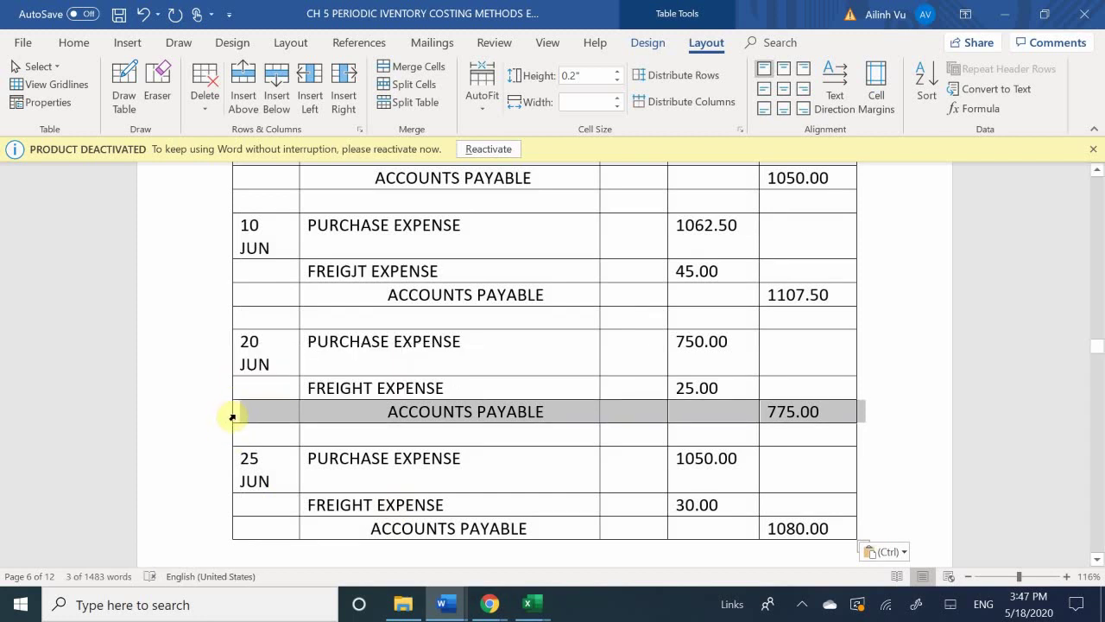
pyautogui.click(233, 417)
pyautogui.click(246, 434)
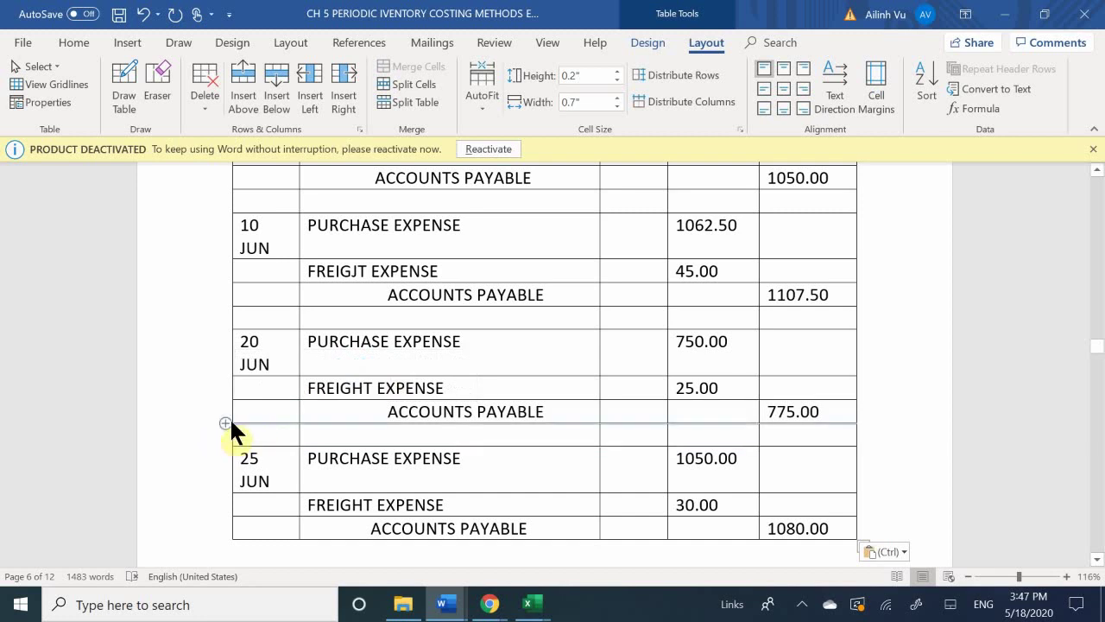
pyautogui.moveTo(224, 401)
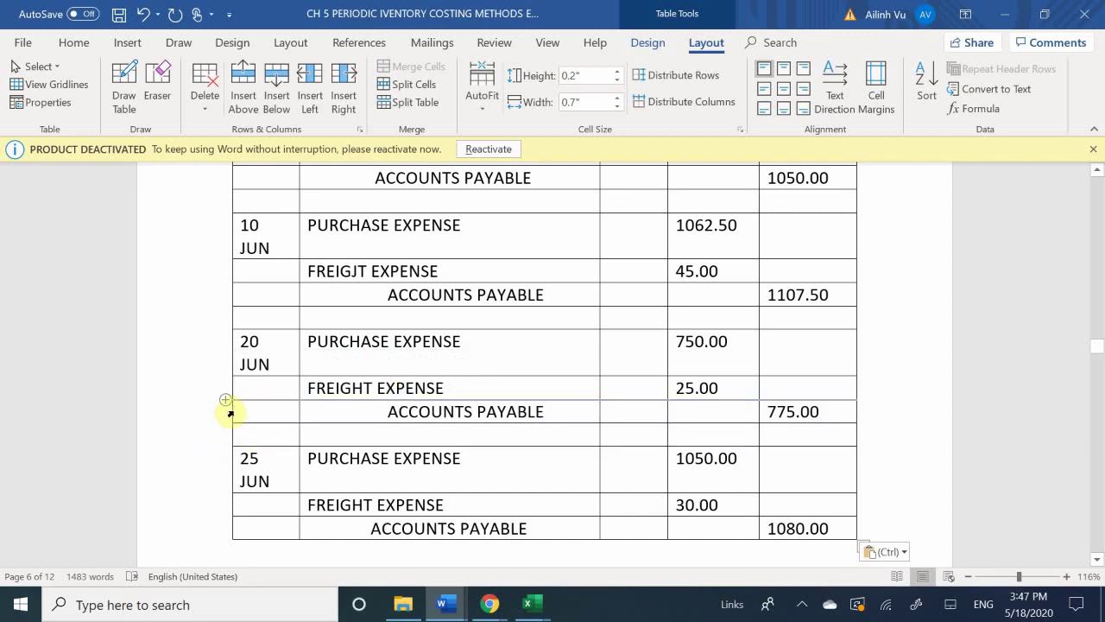
pyautogui.click(272, 275)
pyautogui.moveTo(231, 233); pyautogui.dragTo(214, 232)
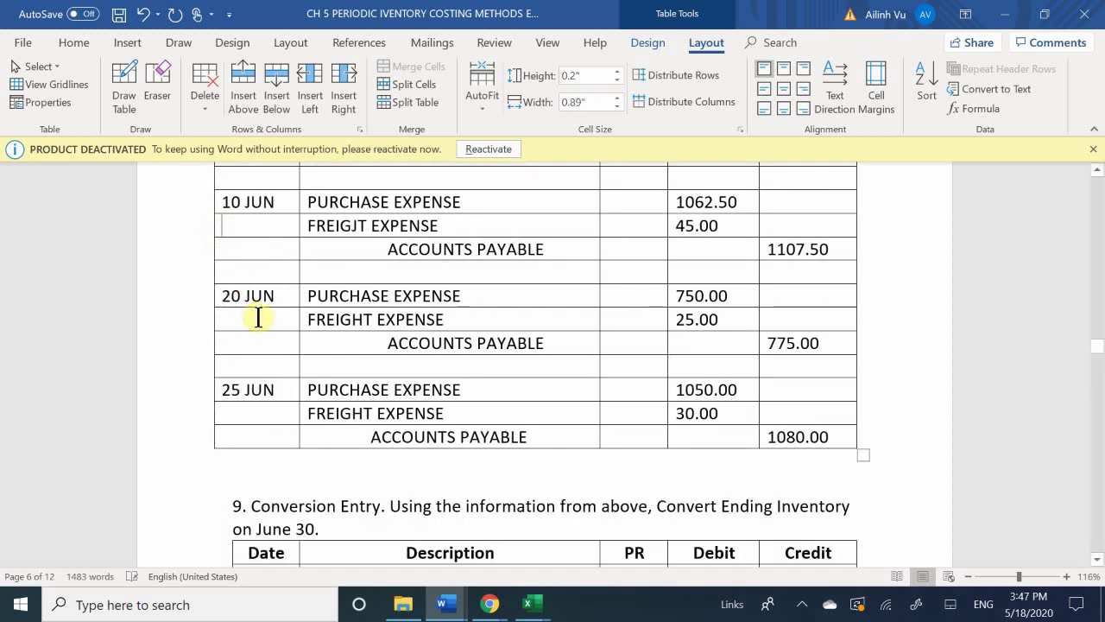
pyautogui.click(162, 323)
# - Review exercise 9's conversion entry, exercise 10's July purchase and freight details, and its blank inventory table
pyautogui.scroll(-6, 432, 320)
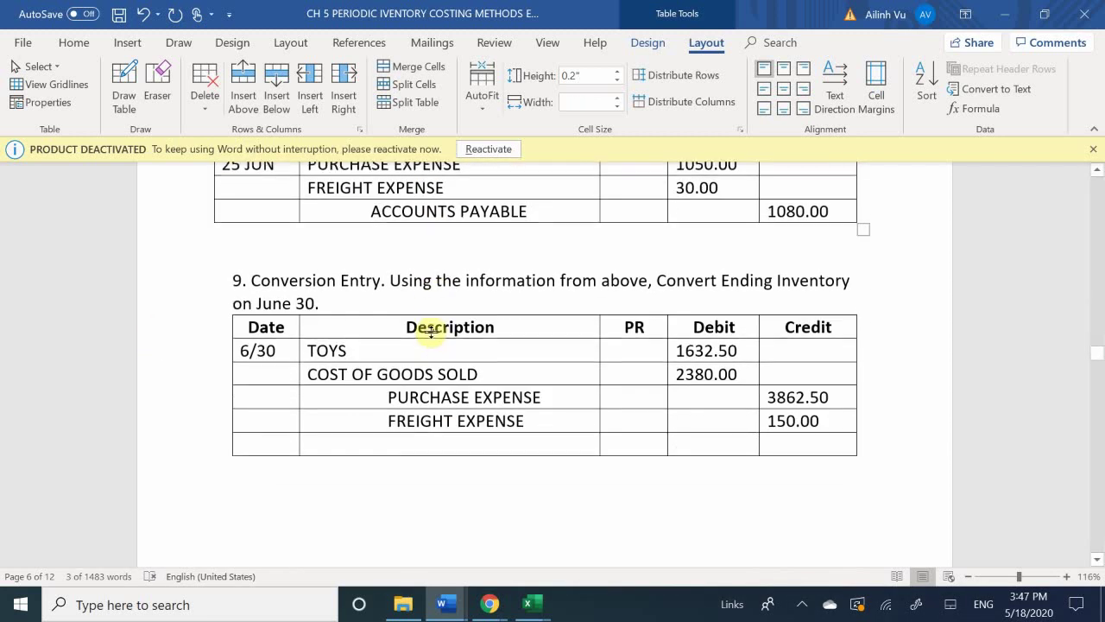
pyautogui.scroll(-12, 431, 329)
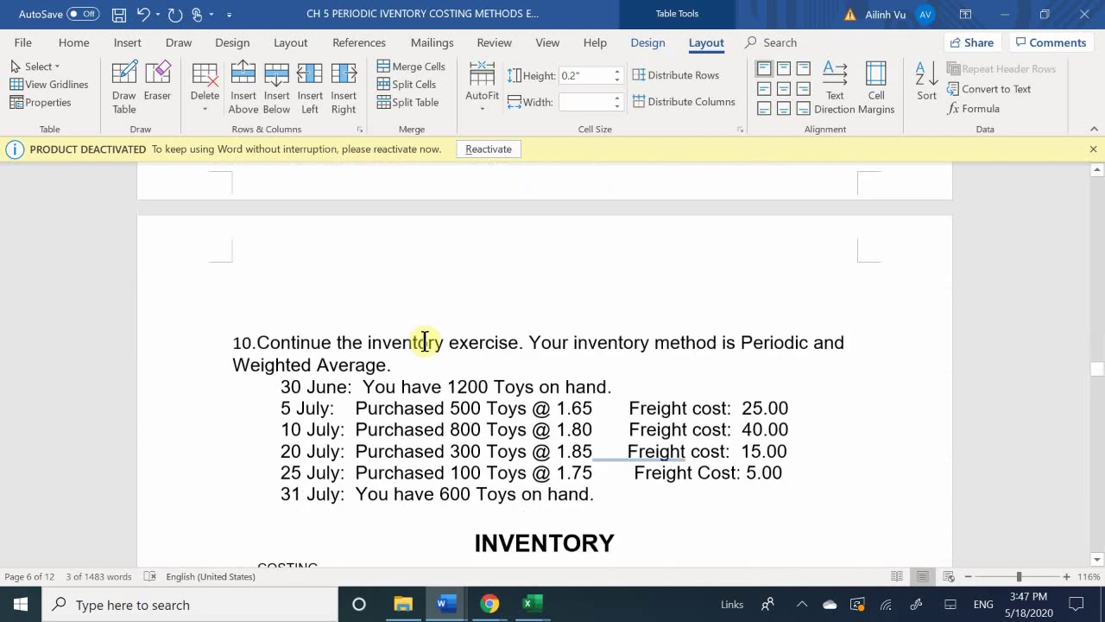
pyautogui.scroll(1, 425, 338)
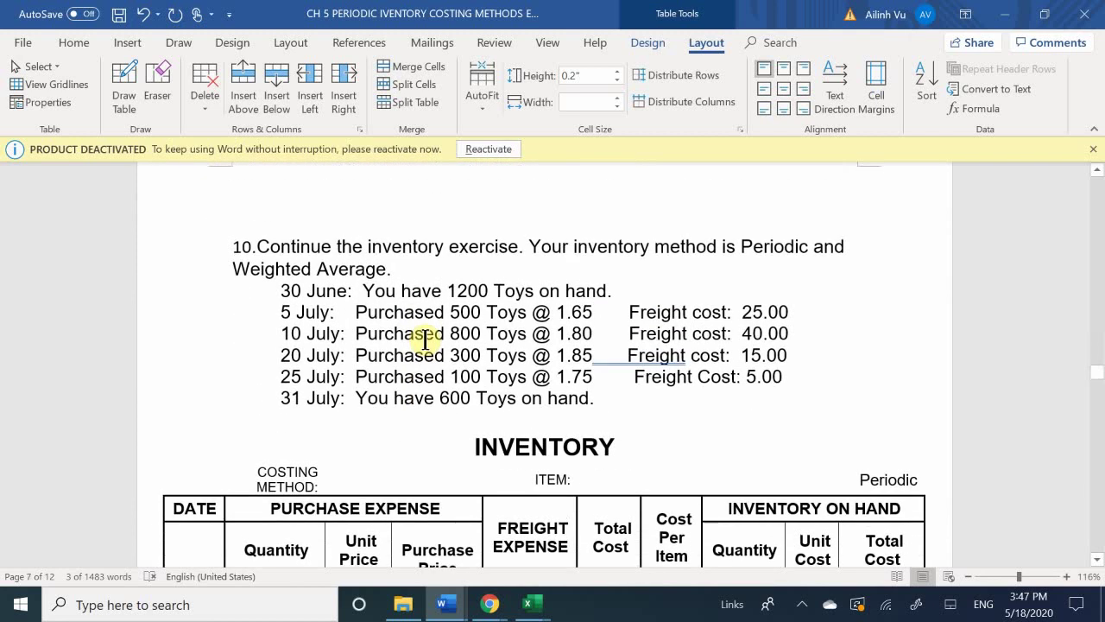
pyautogui.scroll(4, 425, 339)
pyautogui.scroll(-4, 425, 339)
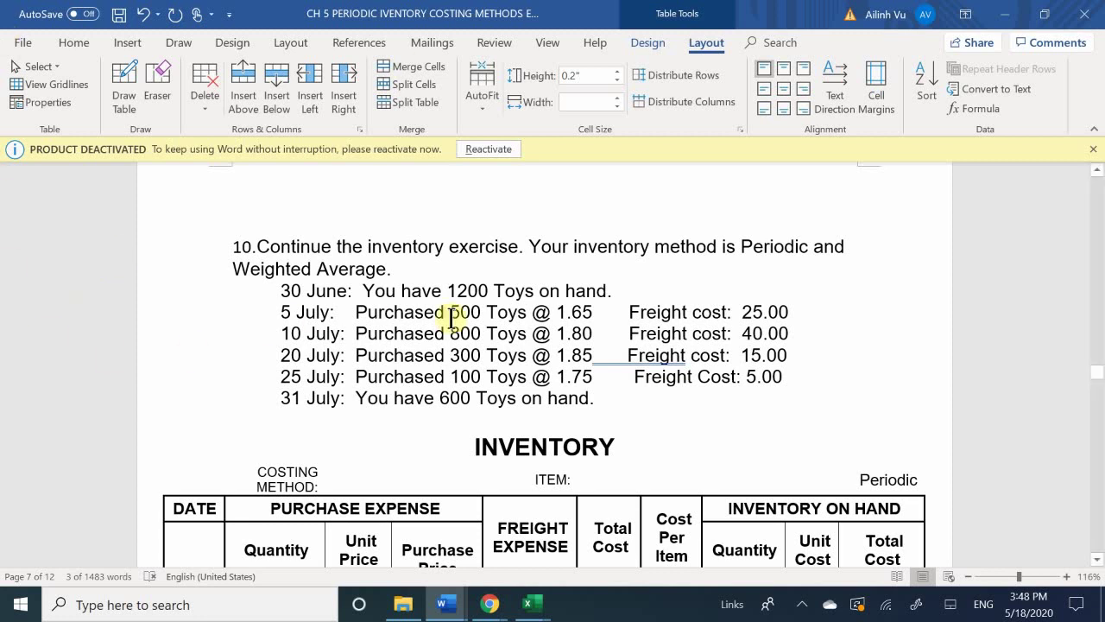
pyautogui.scroll(-5, 496, 343)
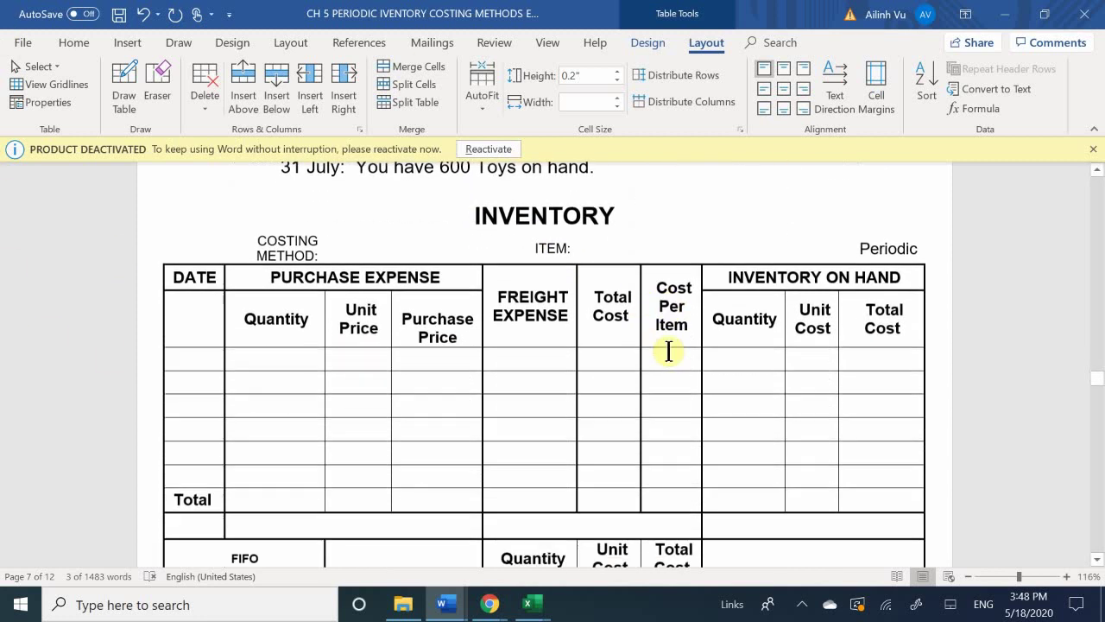
pyautogui.scroll(4, 666, 350)
pyautogui.scroll(1, 669, 351)
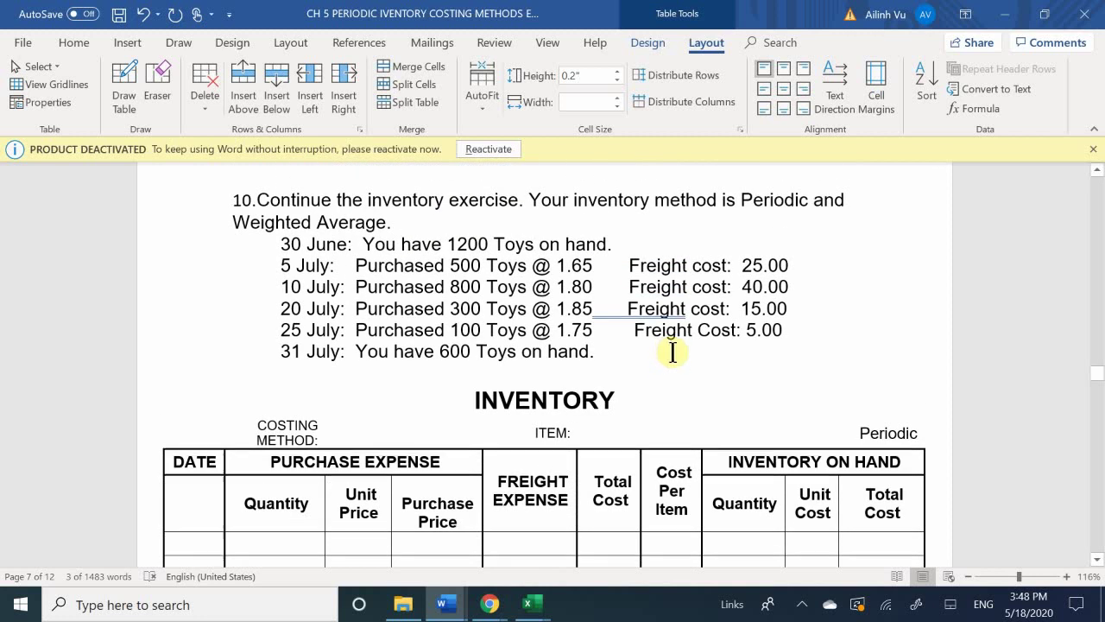
pyautogui.scroll(-7, 672, 350)
pyautogui.scroll(1, 725, 350)
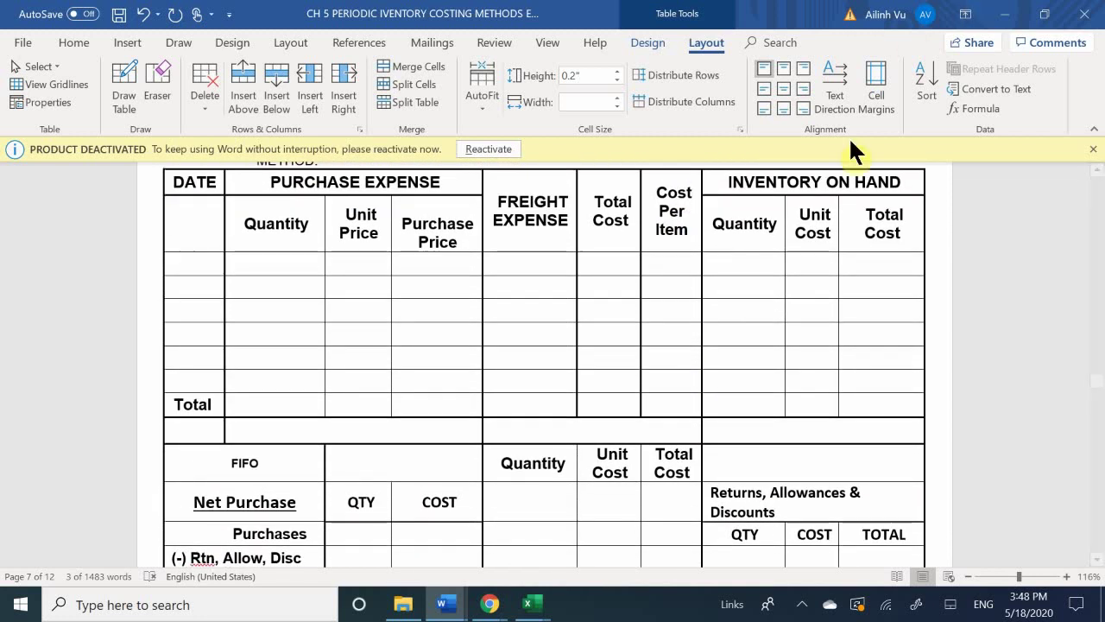
pyautogui.click(730, 406)
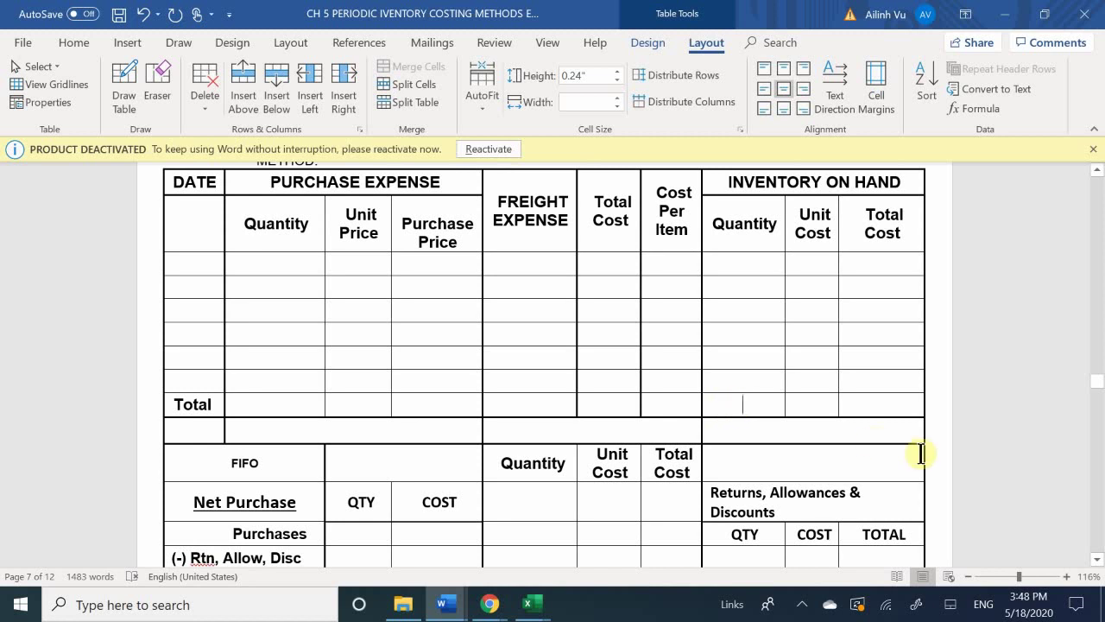
pyautogui.write('1200')
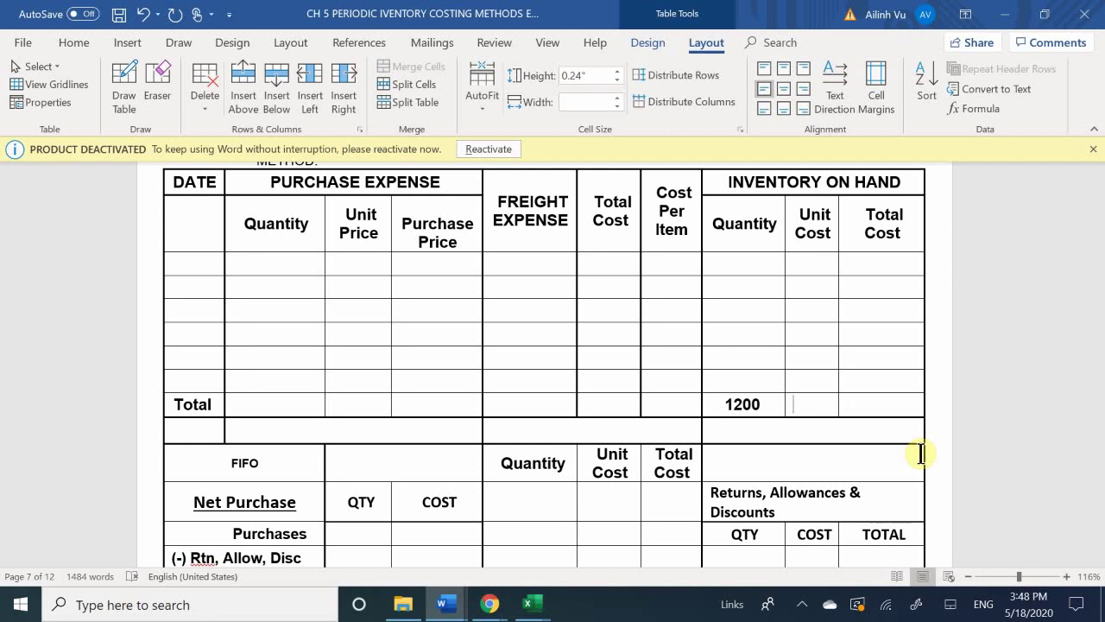
pyautogui.press('BackSpace')
pyautogui.press('BackSpace')
pyautogui.press('BackSpace')
pyautogui.press('BackSpace')
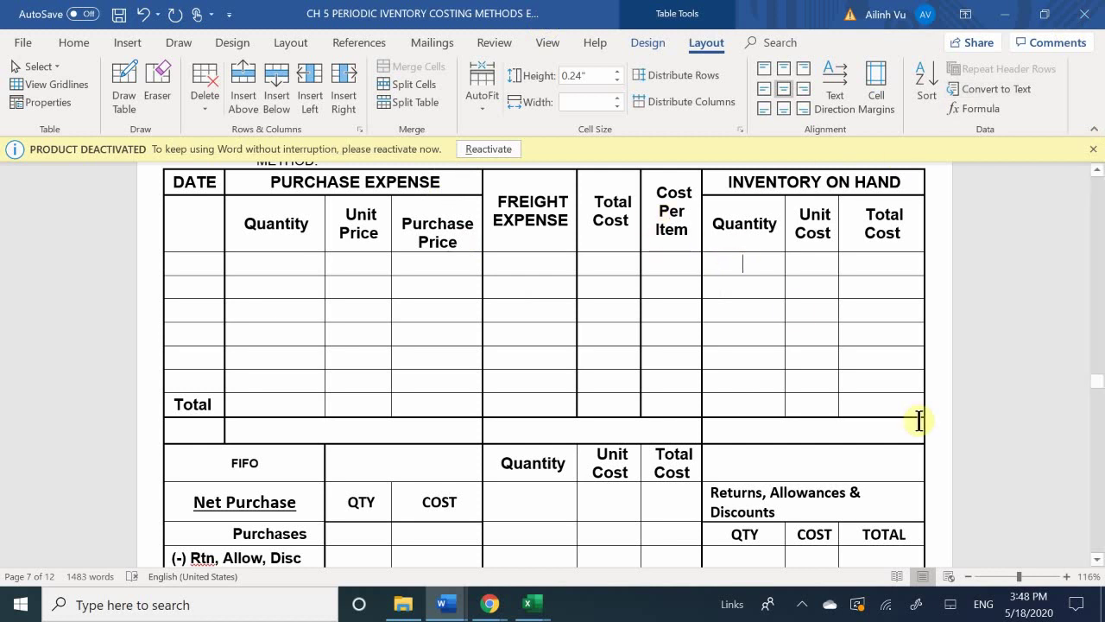
# - Enter quantity 1200 and total cost 1632.50 under Inventory on Hand in the first row of exercise 10's inventory table
pyautogui.write('1200')
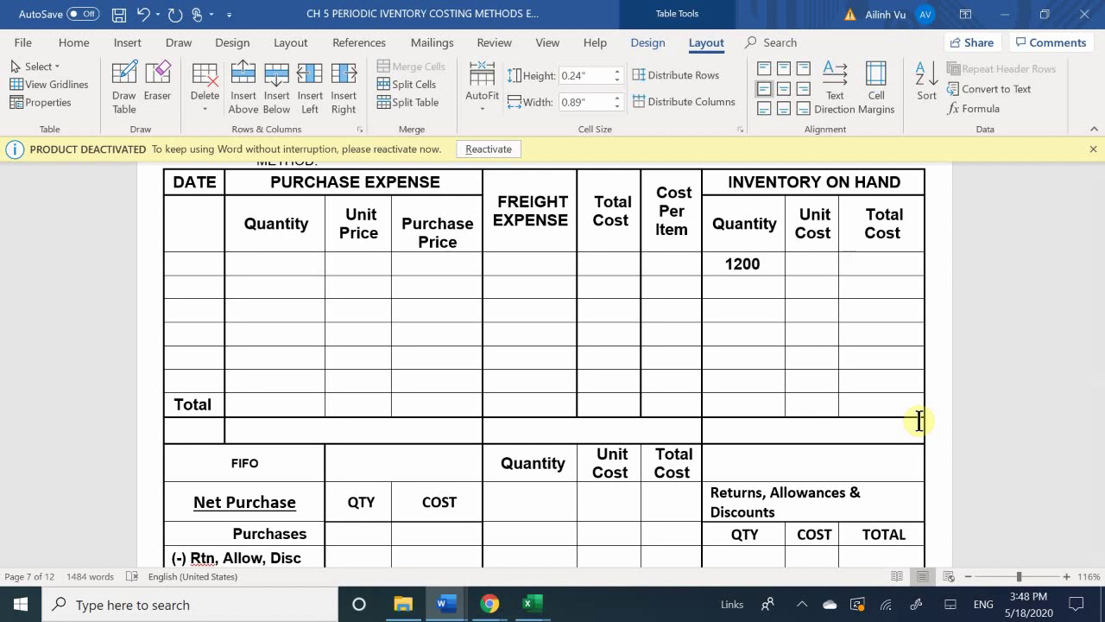
pyautogui.write('32')
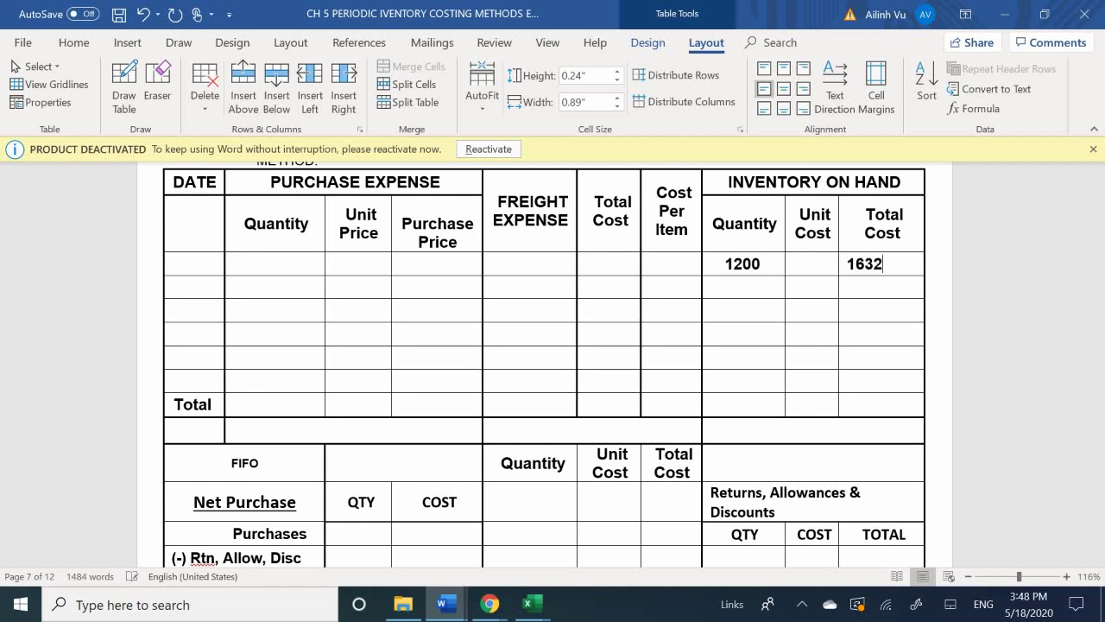
pyautogui.write('.50')
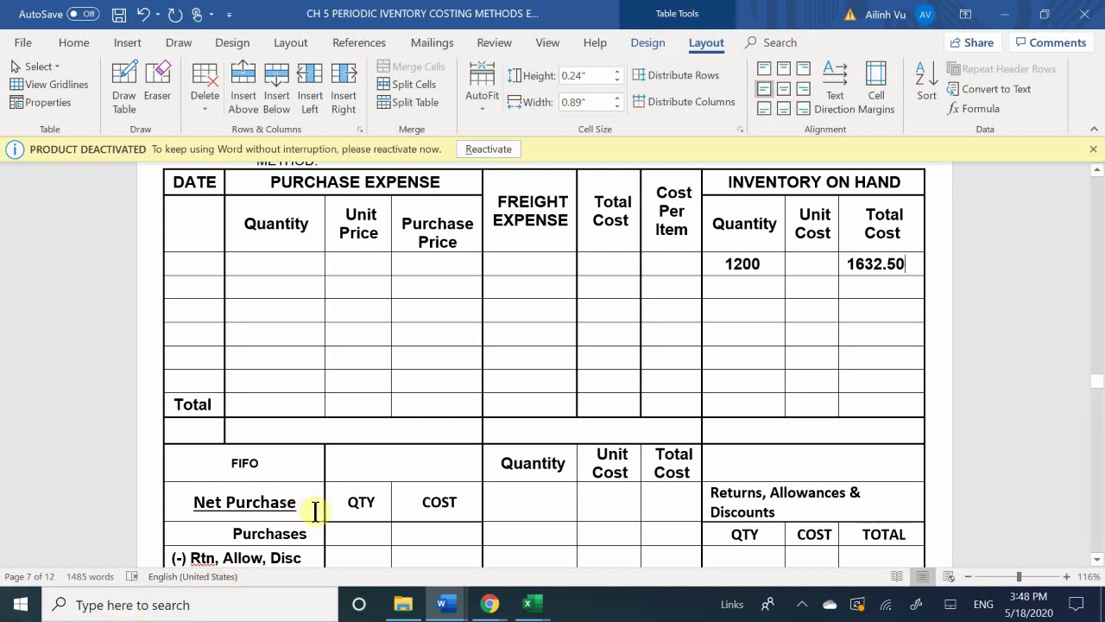
# - Enter date 7/5, quantity 500 and unit price 1.65 in the first purchase row of exercise 10's inventory table
pyautogui.scroll(1, 347, 467)
pyautogui.scroll(5, 347, 467)
pyautogui.scroll(-1, 347, 468)
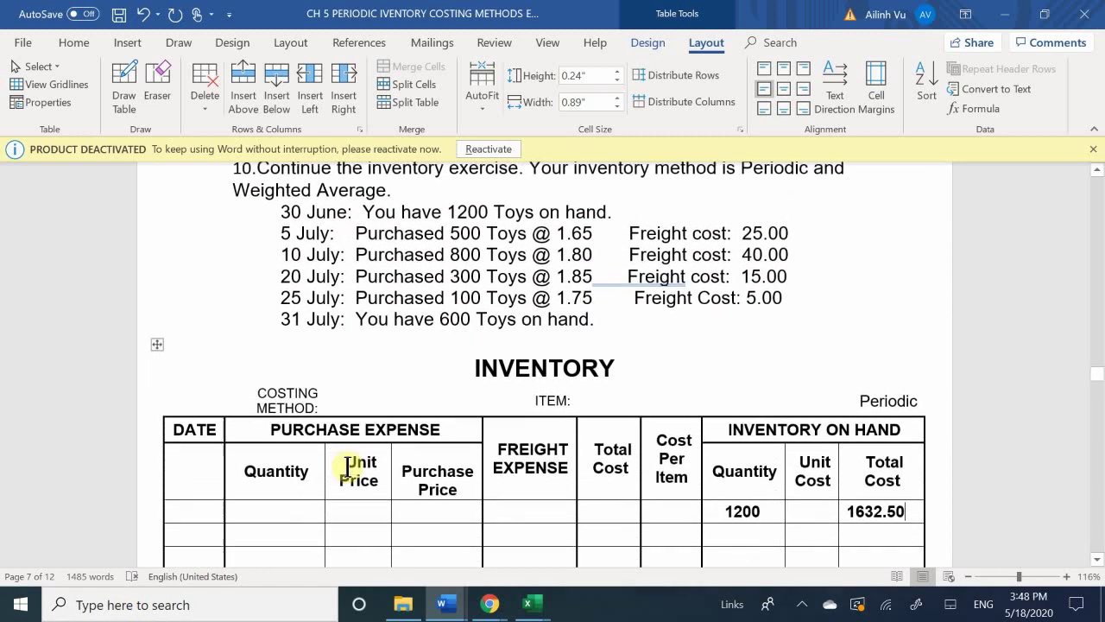
pyautogui.scroll(-1, 347, 467)
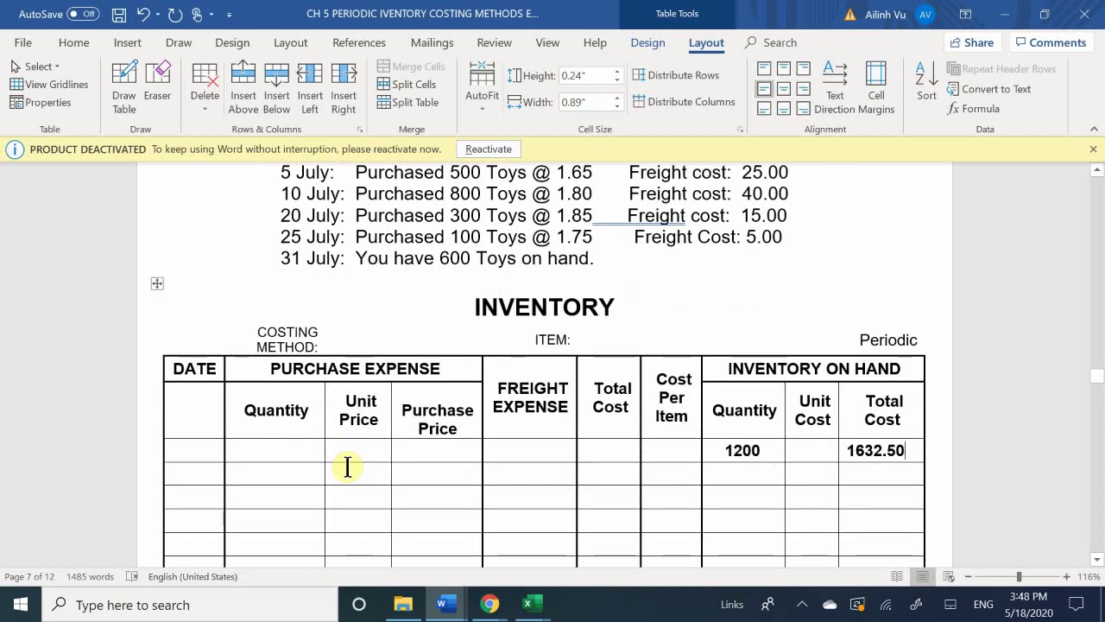
pyautogui.click(158, 458)
pyautogui.click(198, 450)
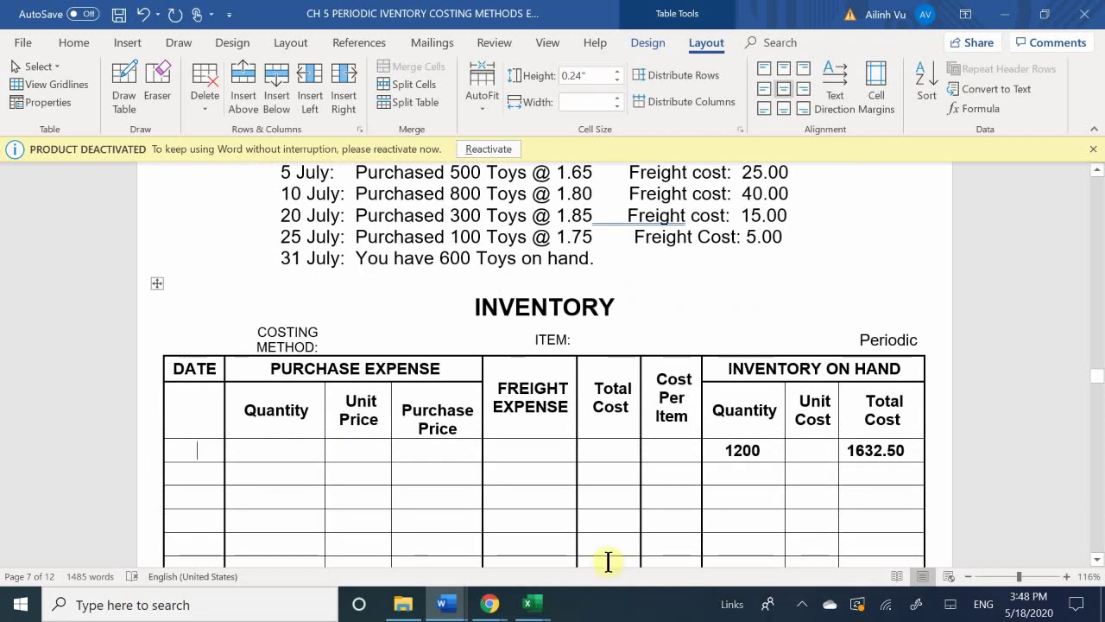
pyautogui.write('7/5')
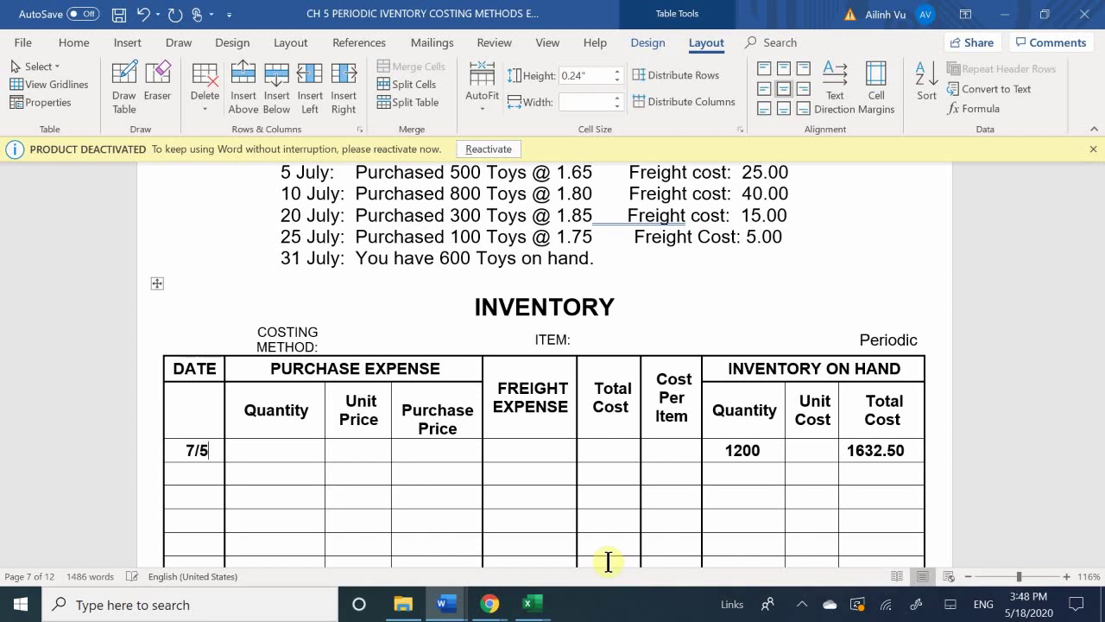
pyautogui.press('Tab')
pyautogui.write('500')
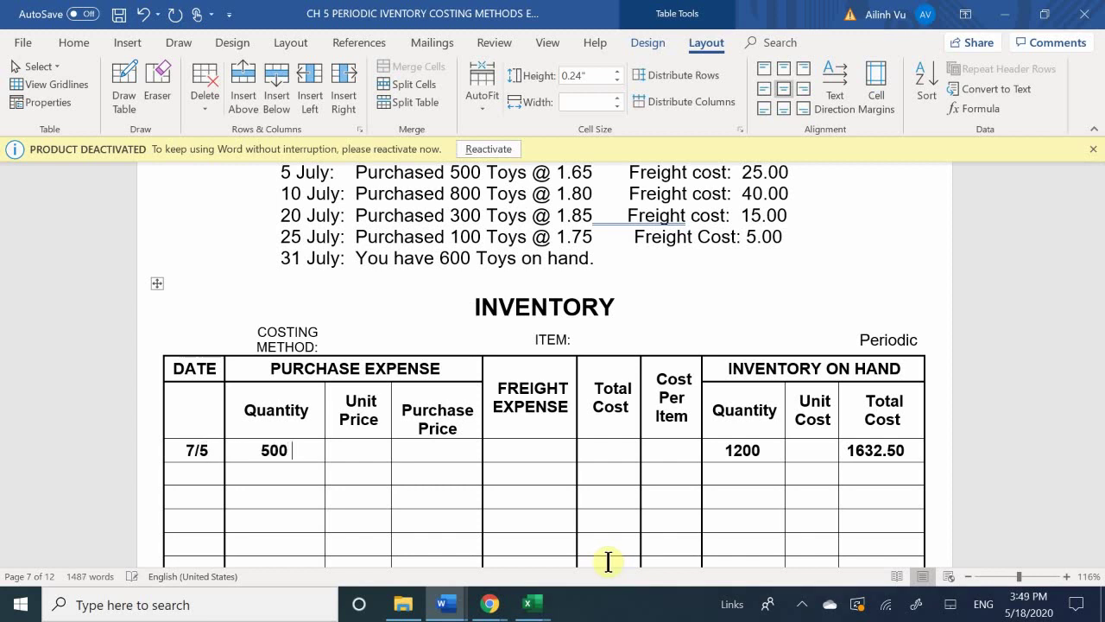
pyautogui.press('Tab')
pyautogui.write('1.65')
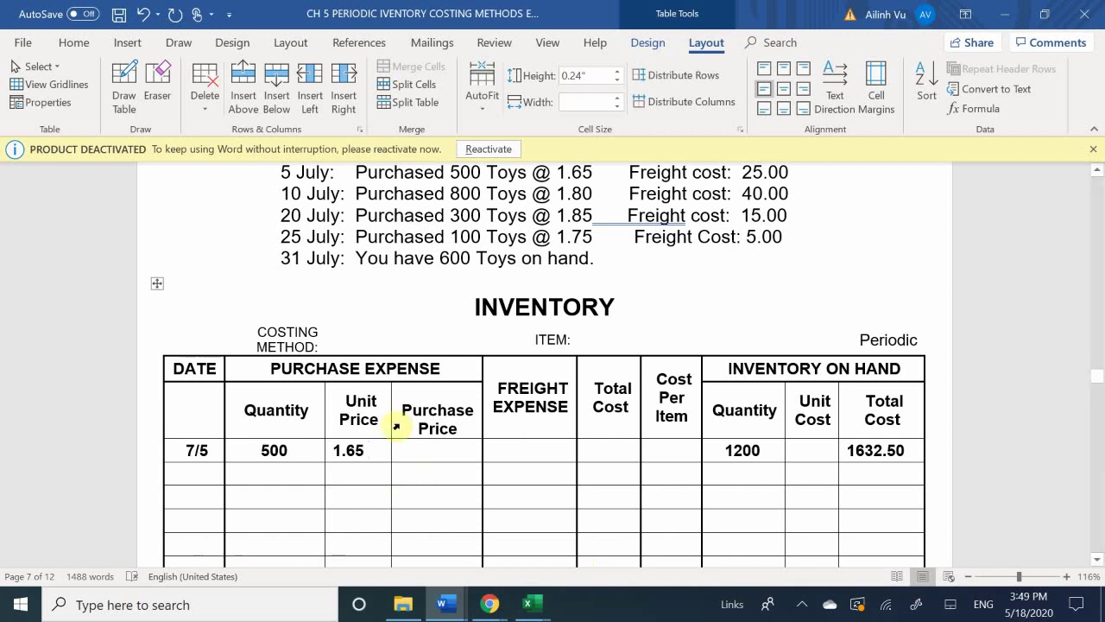
pyautogui.scroll(-2, 338, 436)
pyautogui.scroll(2, 338, 434)
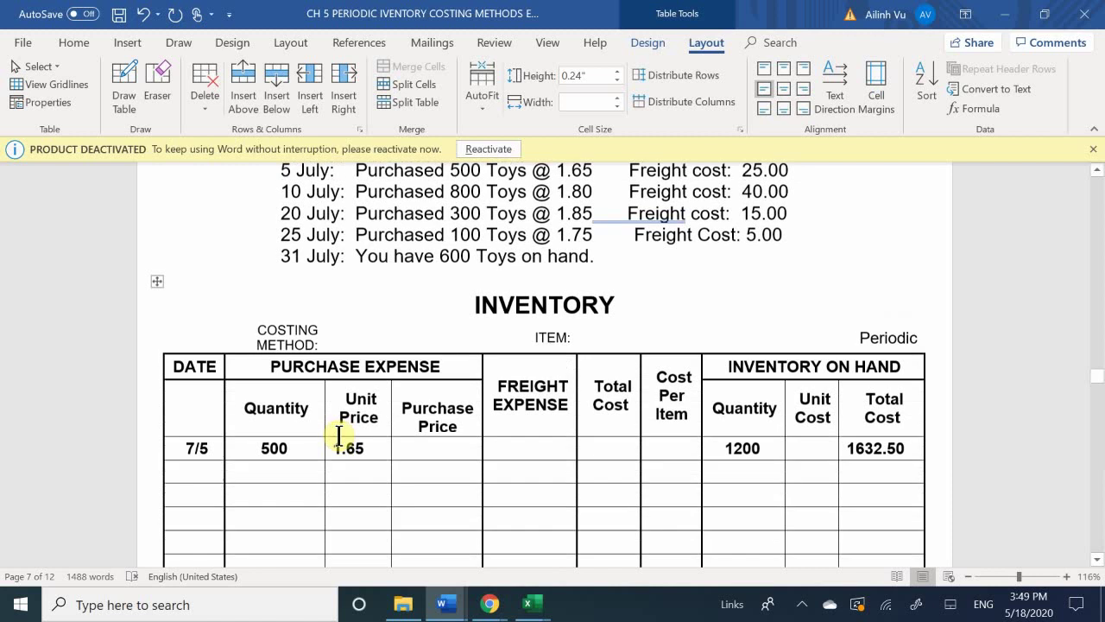
# - Copy the July purchase rows through Total, from Date to Cost Per Item, in the completed FIFO July inventory table before exercise 6
pyautogui.scroll(2, 338, 434)
pyautogui.scroll(3, 339, 436)
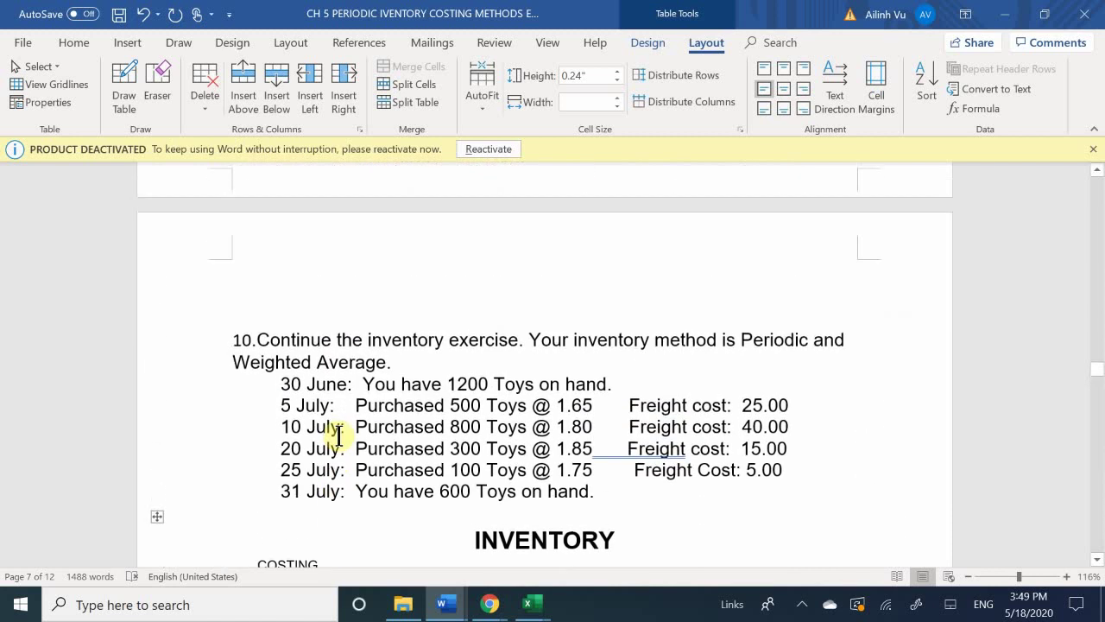
pyautogui.scroll(10, 338, 436)
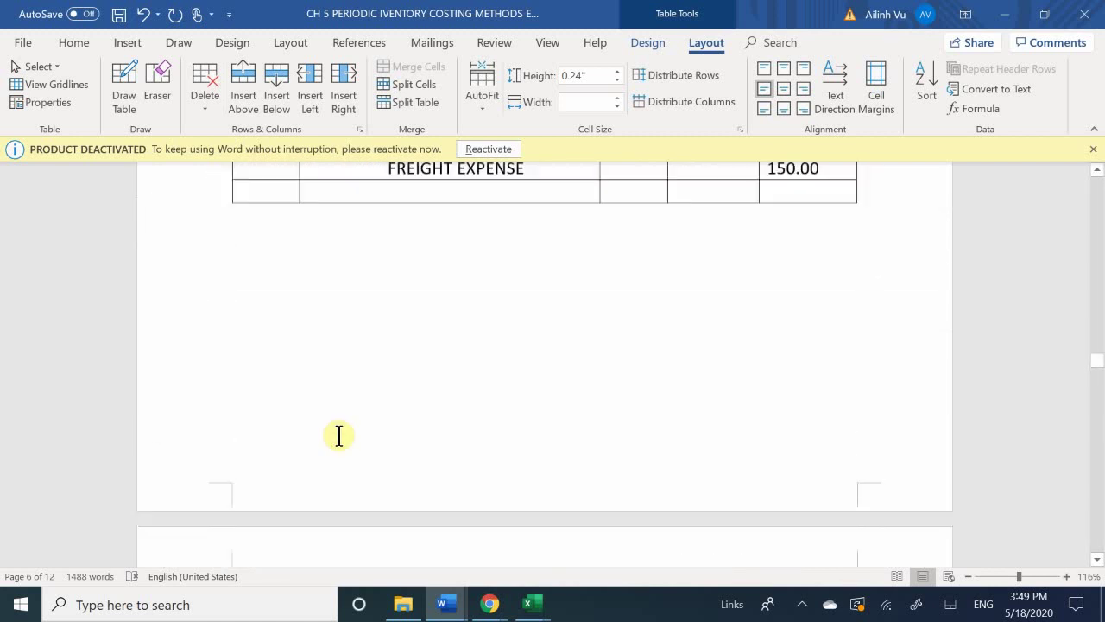
pyautogui.scroll(20, 338, 436)
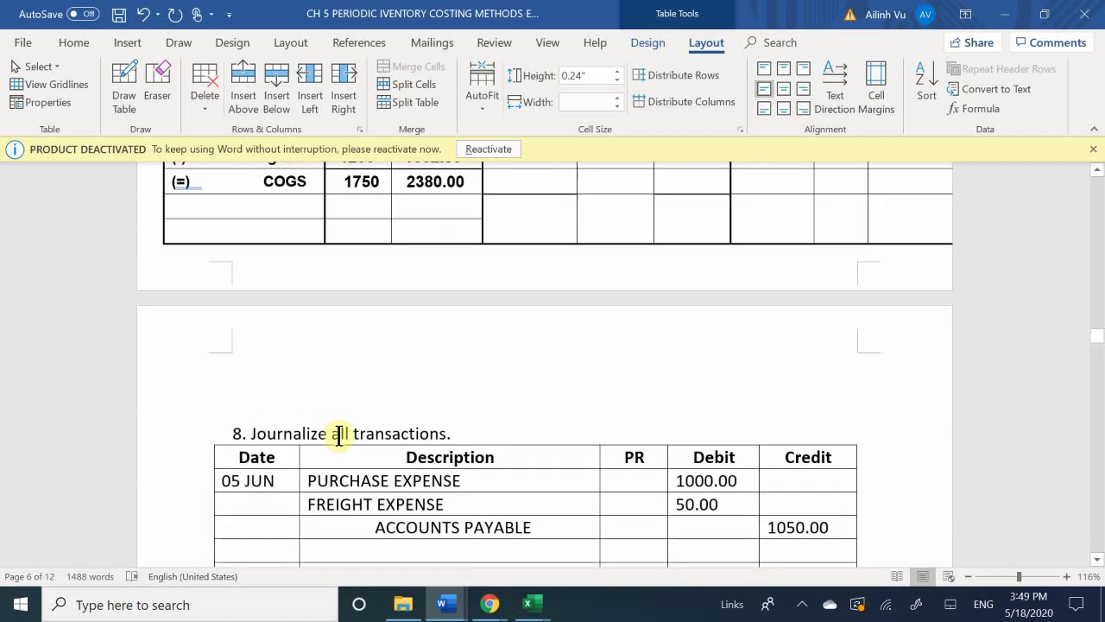
pyautogui.scroll(6, 338, 436)
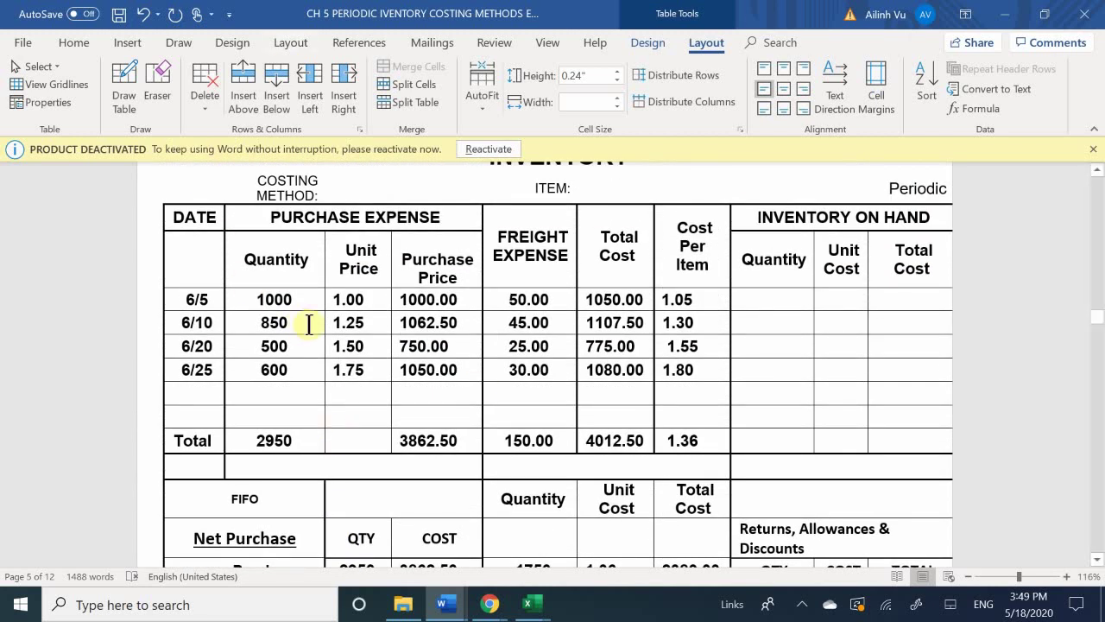
pyautogui.scroll(9, 313, 320)
pyautogui.scroll(15, 314, 320)
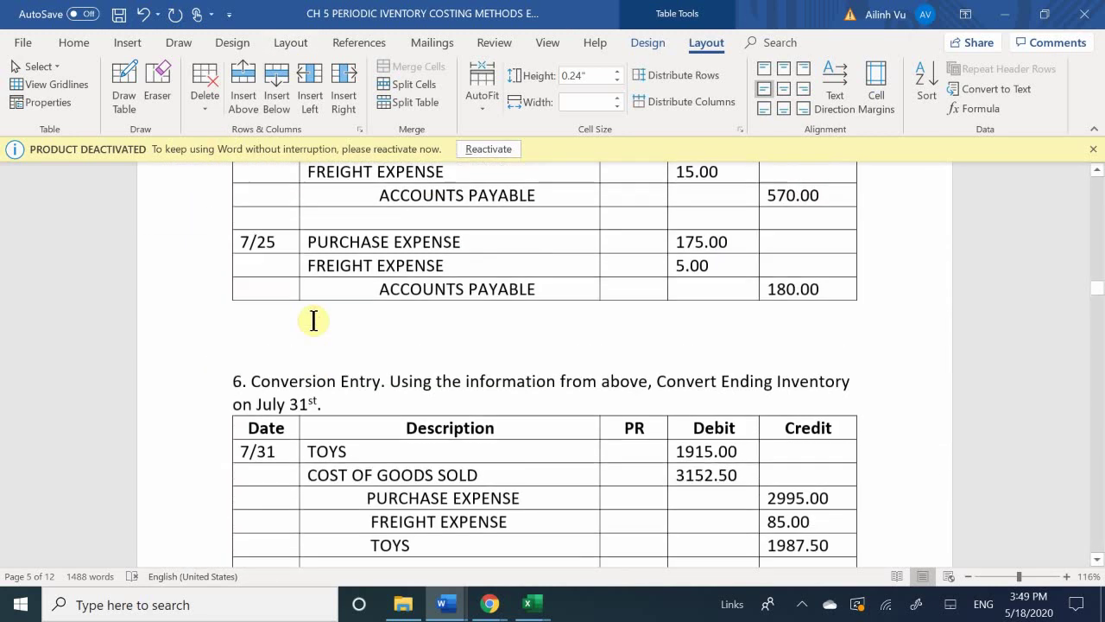
pyautogui.scroll(15, 313, 320)
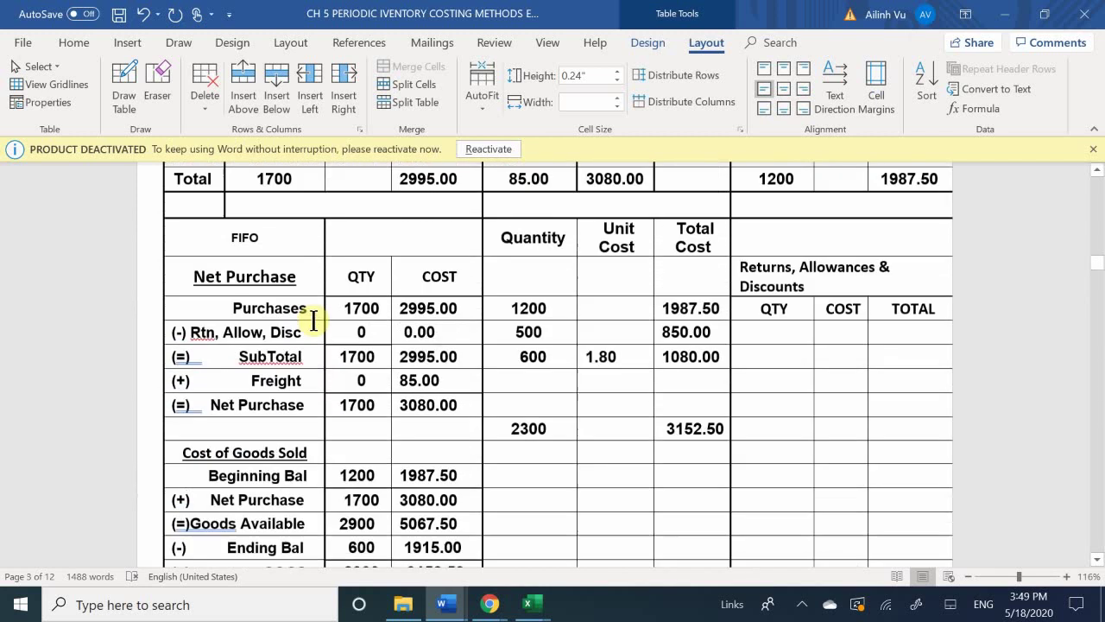
pyautogui.scroll(2, 313, 320)
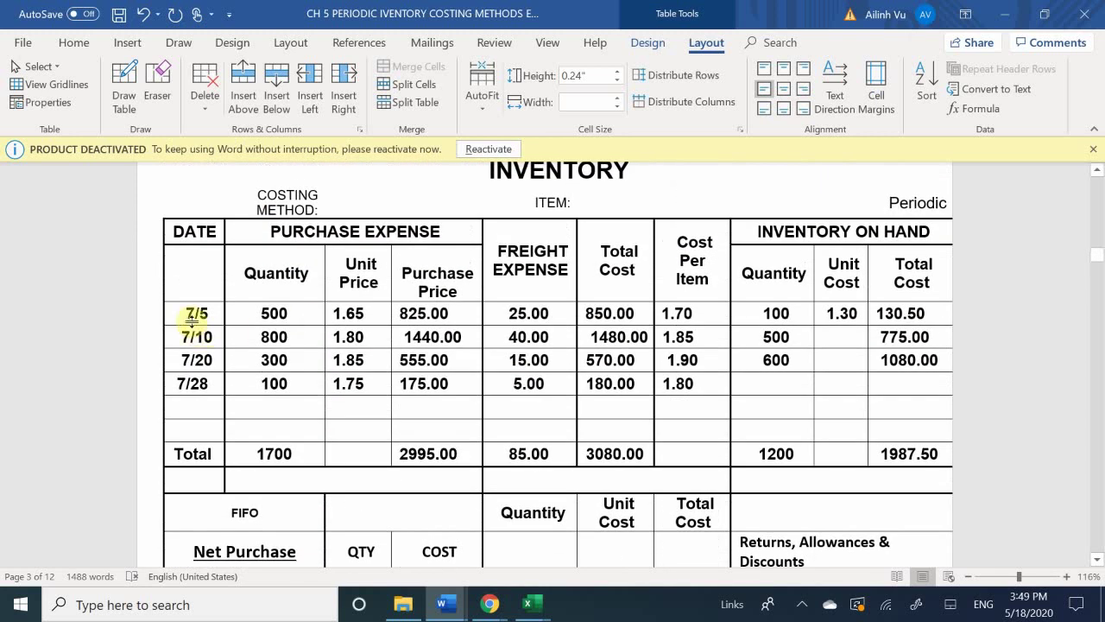
pyautogui.moveTo(216, 316); pyautogui.dragTo(683, 462)
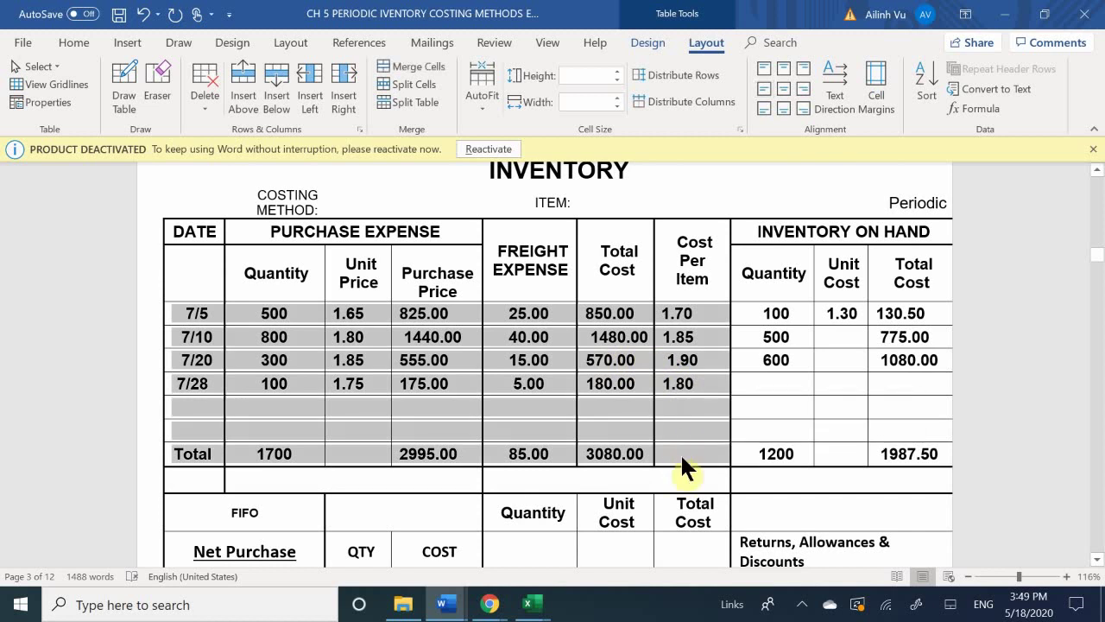
# - Paste the copied July purchase rows and totals into exercise 10's inventory table, starting at the 7/5 date cell
pyautogui.scroll(-15, 302, 446)
pyautogui.scroll(15, 234, 390)
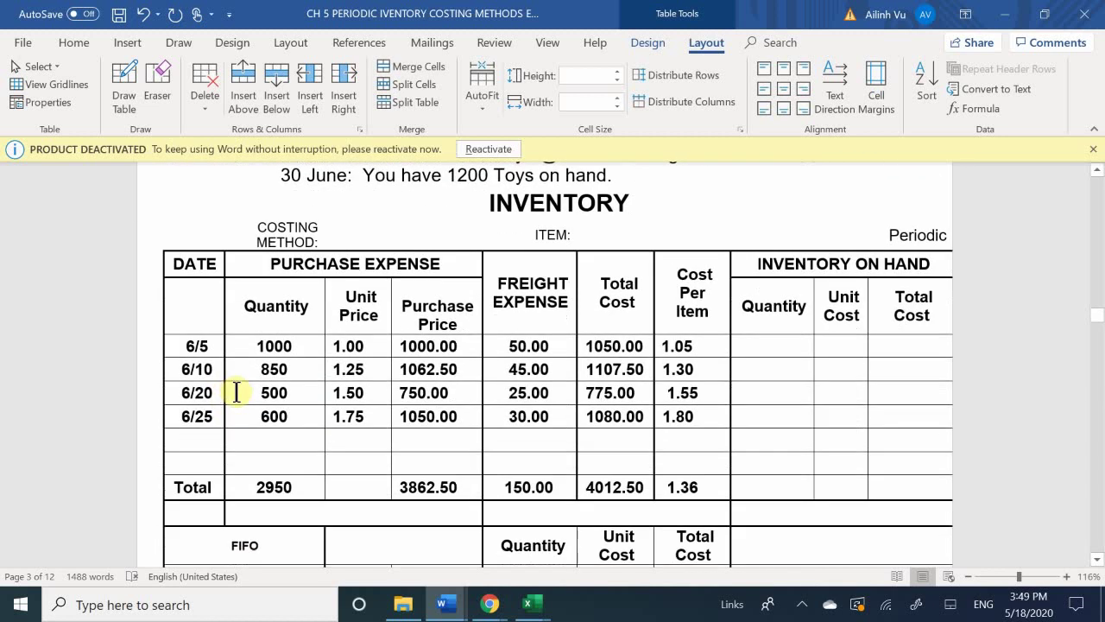
pyautogui.scroll(-10, 232, 395)
pyautogui.scroll(-10, 231, 395)
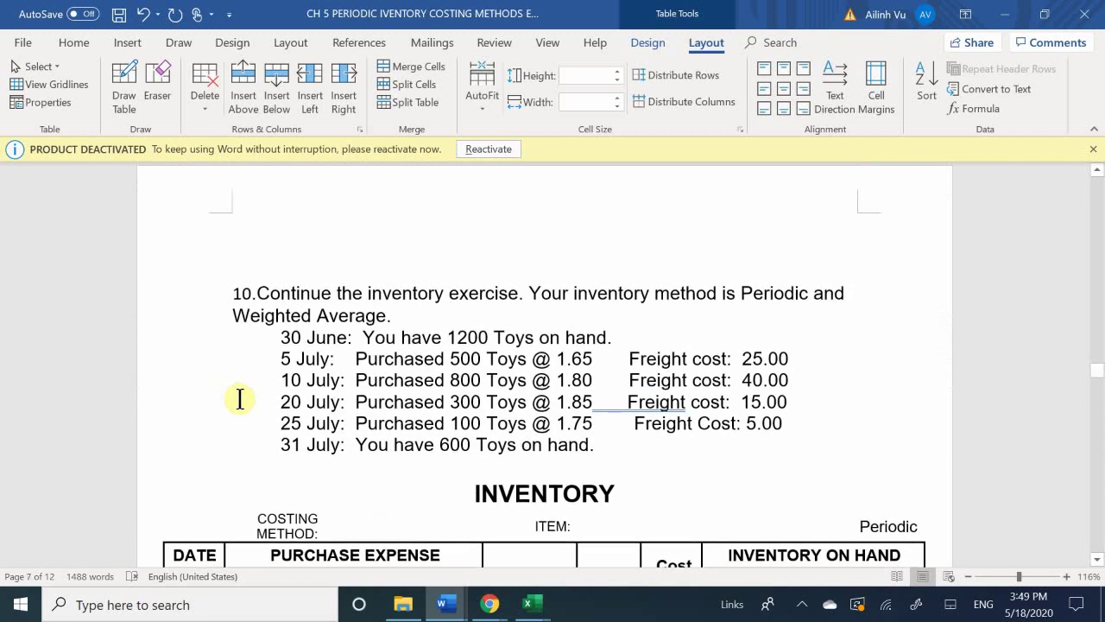
pyautogui.scroll(-6, 231, 397)
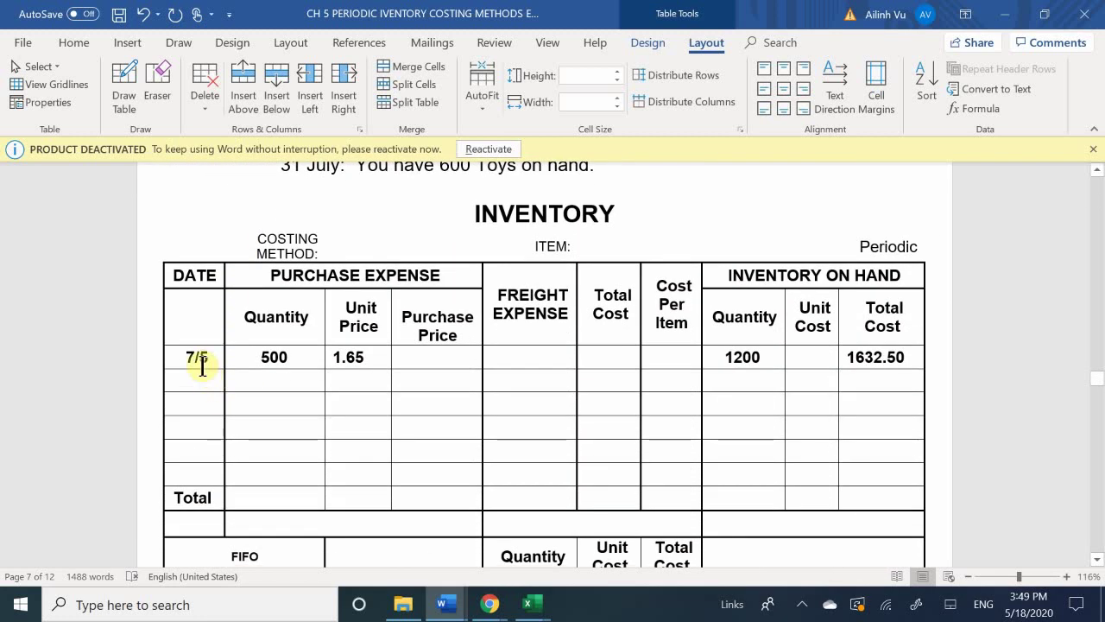
pyautogui.click(193, 354)
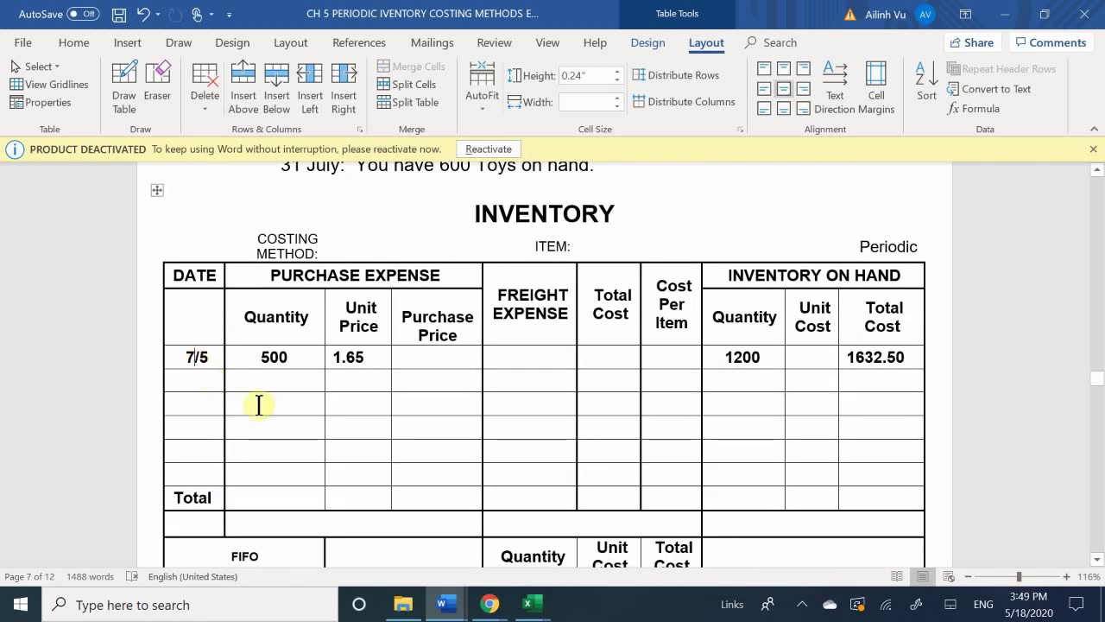
pyautogui.click(185, 385)
pyautogui.hotkey('ctrl', 'z')
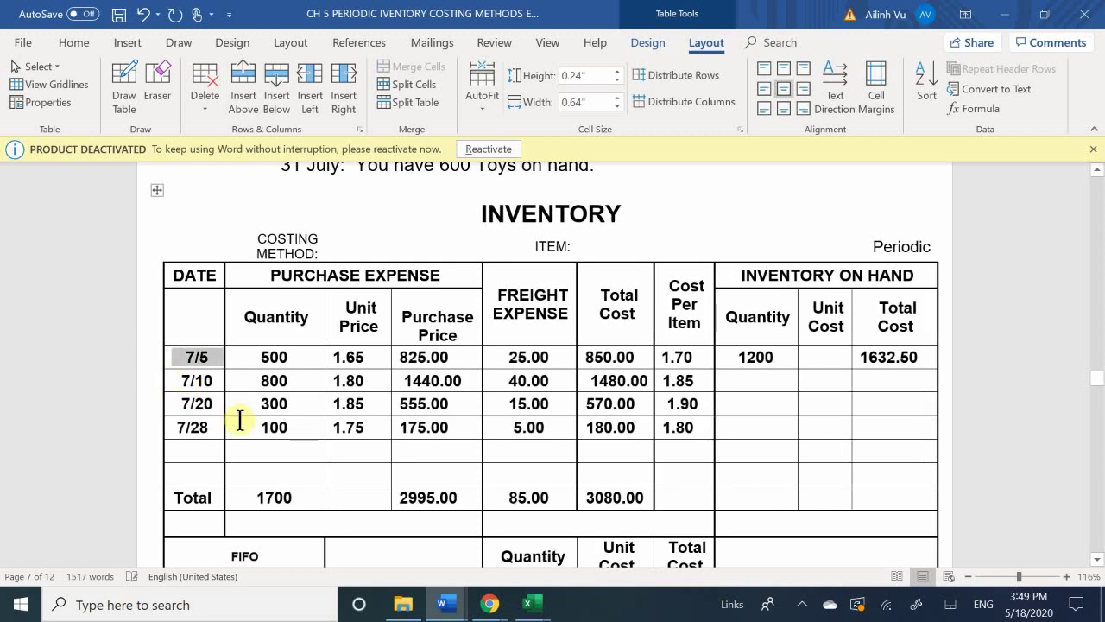
pyautogui.click(359, 477)
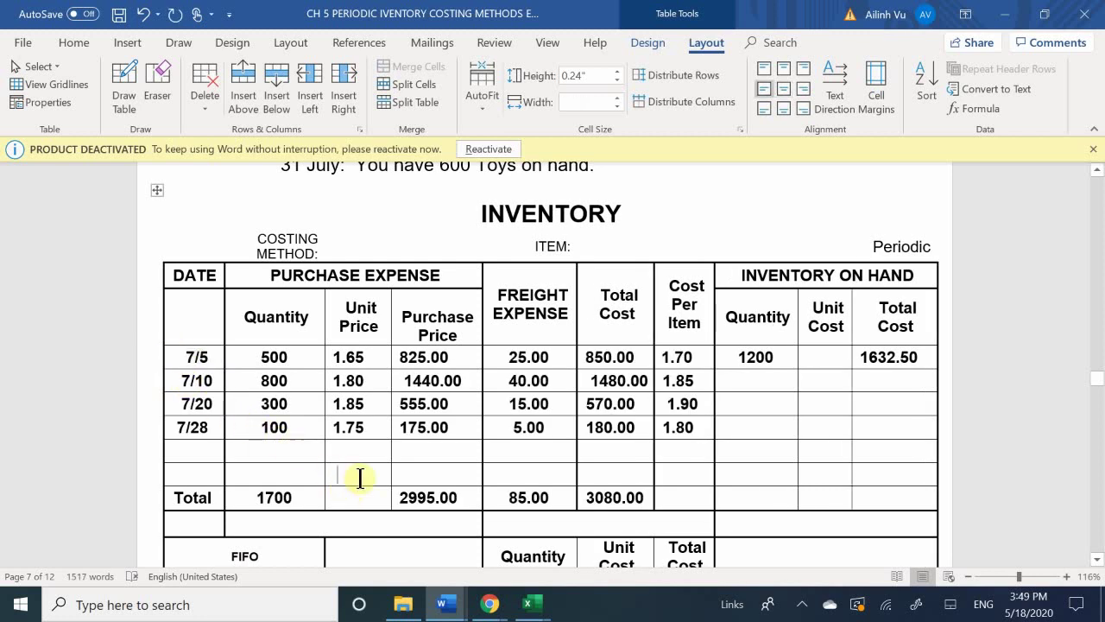
# - Review the pasted July purchases and totals and the blank Net Purchase section of exercise 10's inventory table
pyautogui.scroll(-3, 478, 432)
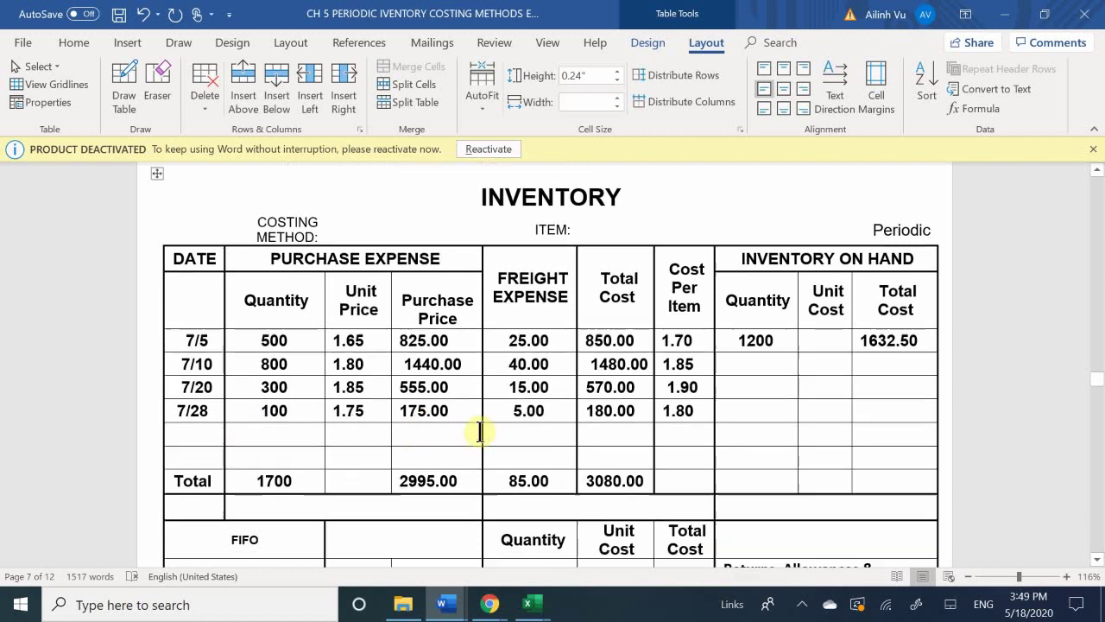
pyautogui.scroll(-1, 480, 432)
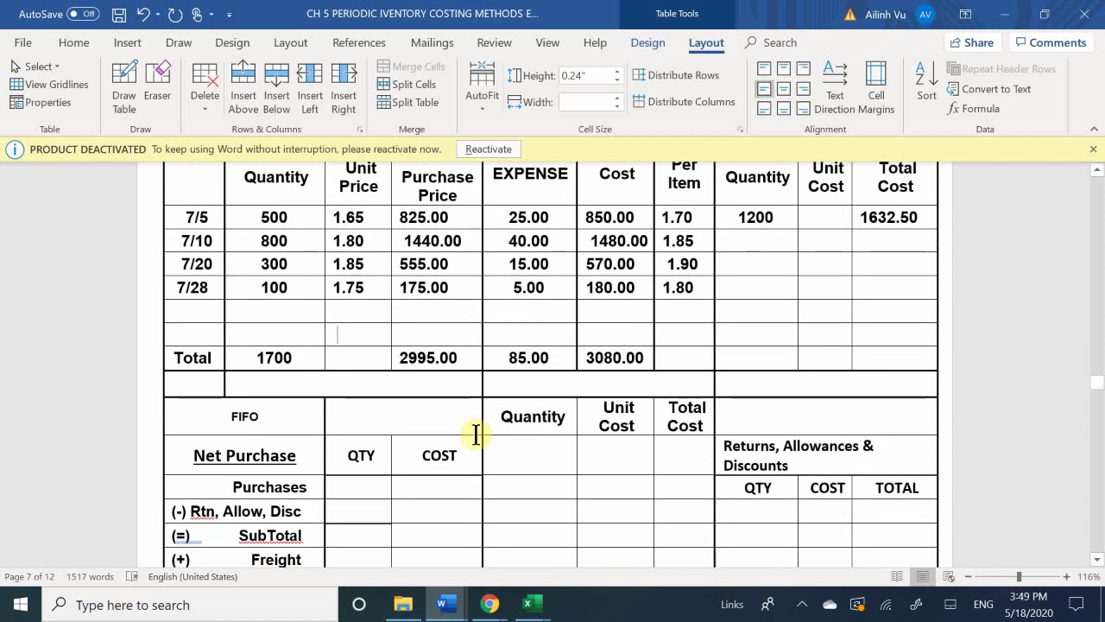
pyautogui.scroll(3, 476, 434)
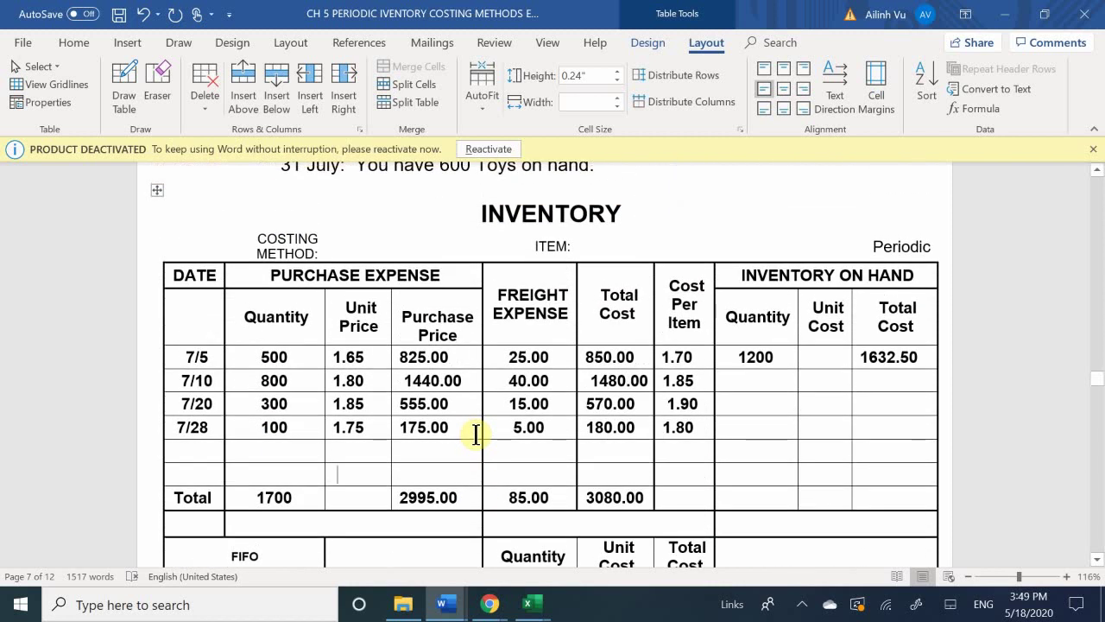
pyautogui.scroll(-2, 475, 434)
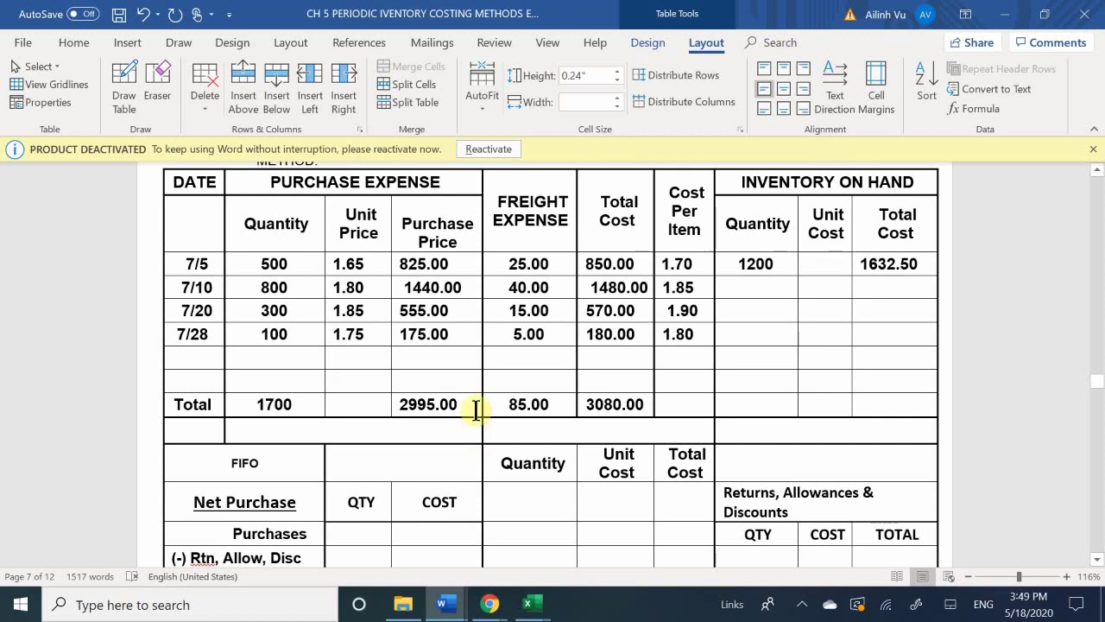
pyautogui.scroll(-1, 476, 410)
pyautogui.scroll(-1, 440, 289)
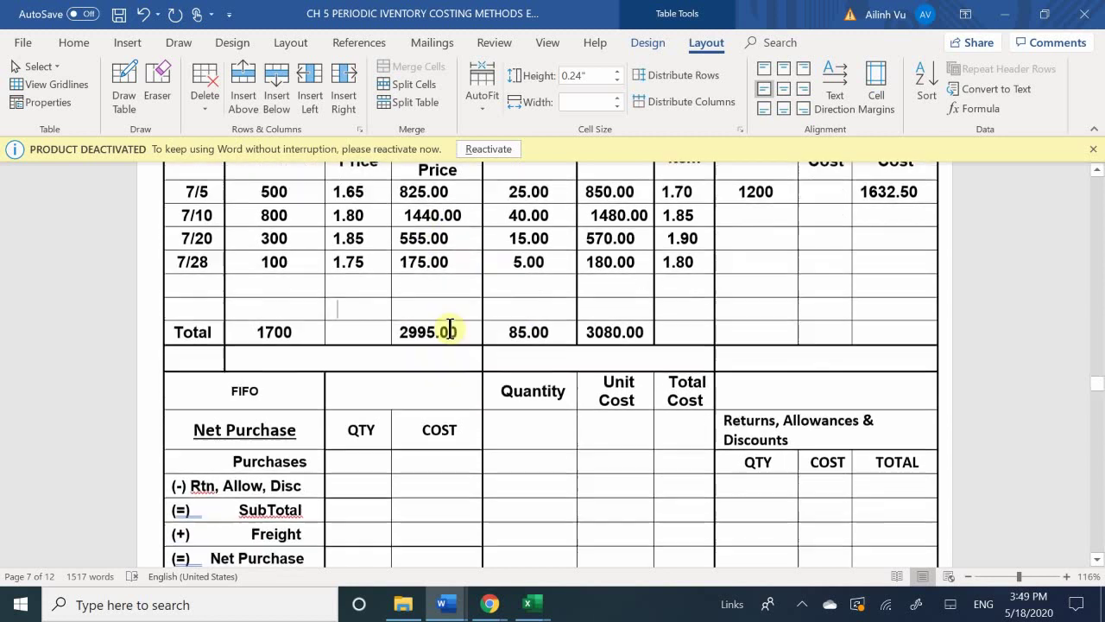
pyautogui.scroll(-4, 466, 331)
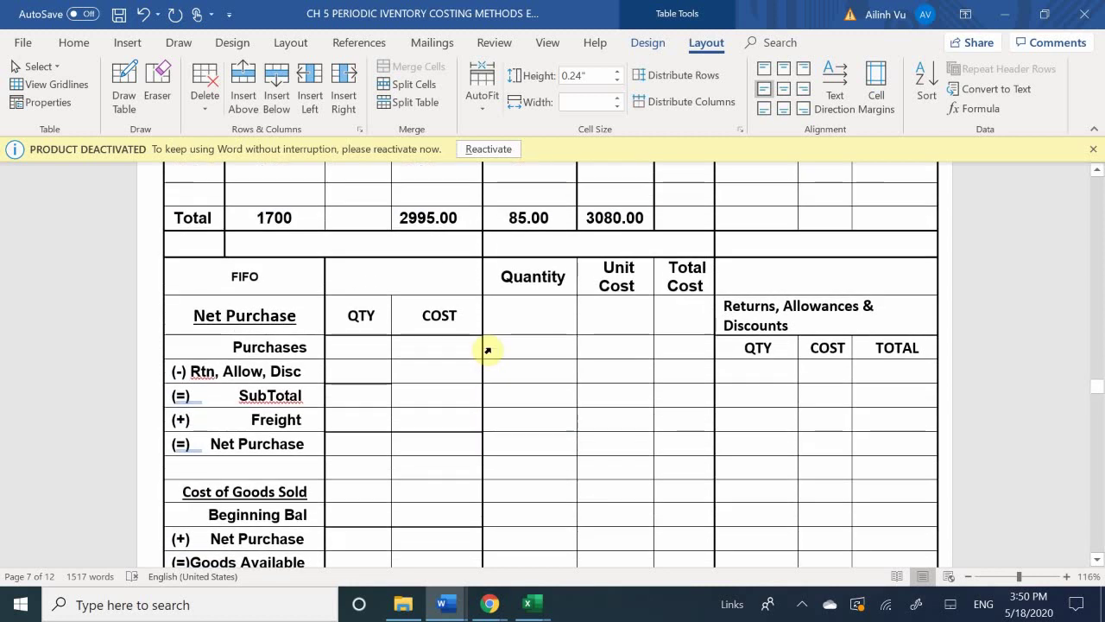
pyautogui.scroll(1, 488, 349)
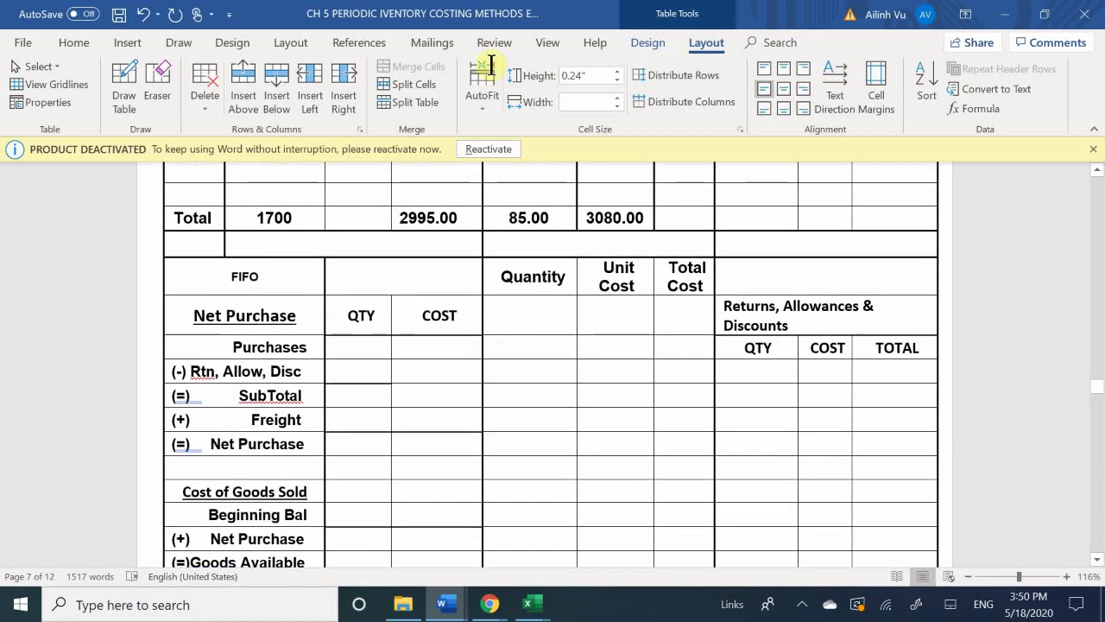
# - Enter quantity 1700 and cost 2995.00 for Purchases in exercise 10's Net Purchase section
pyautogui.click(357, 347)
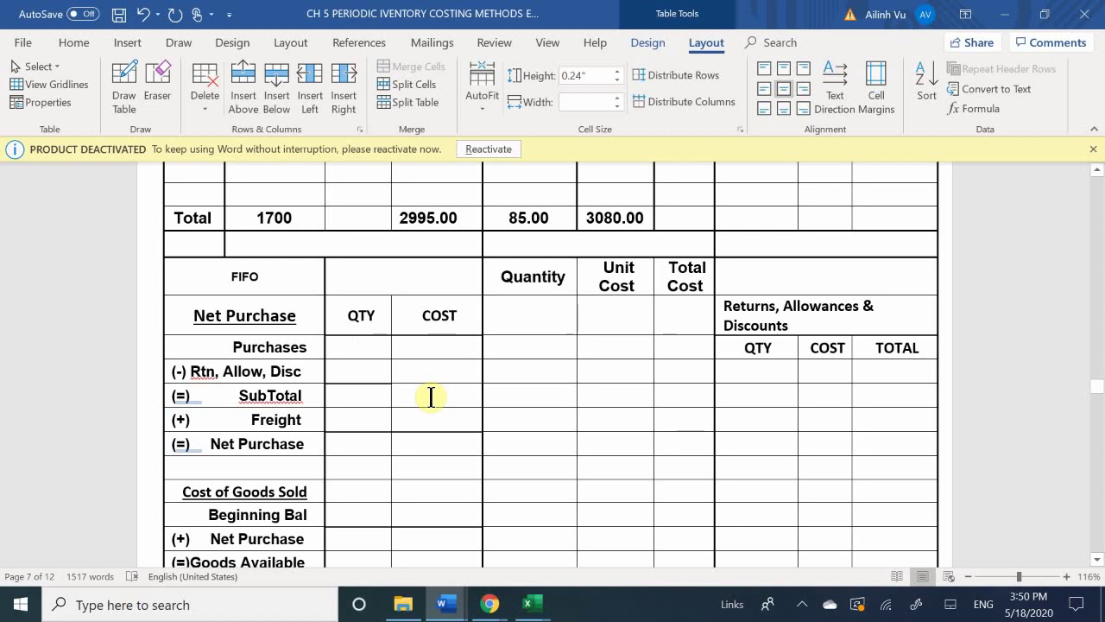
pyautogui.write('1700')
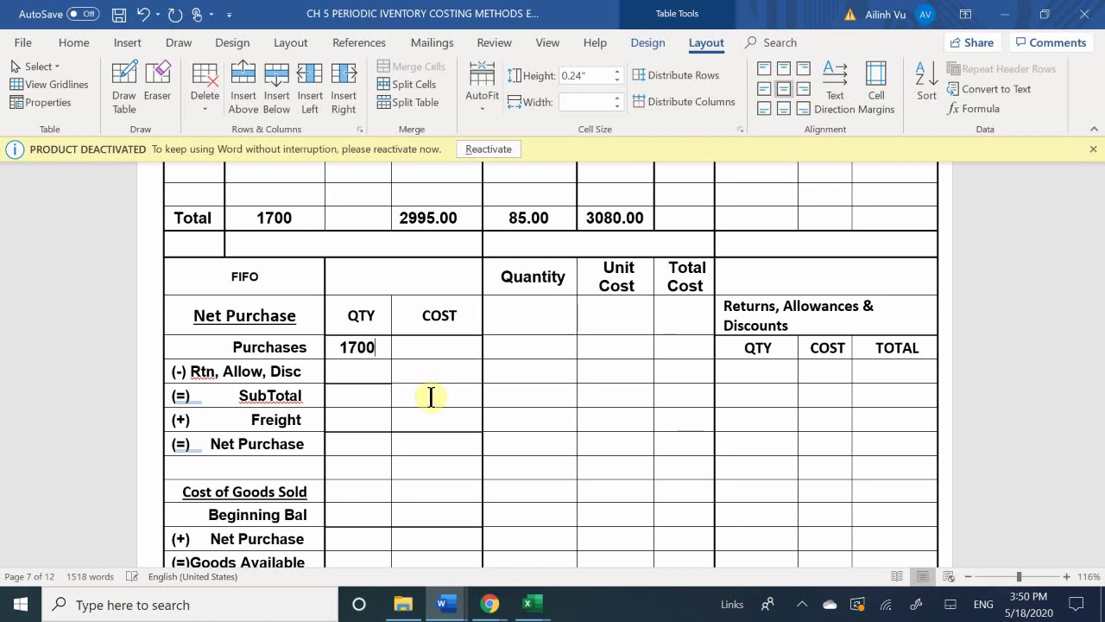
pyautogui.press('Tab')
pyautogui.write('299')
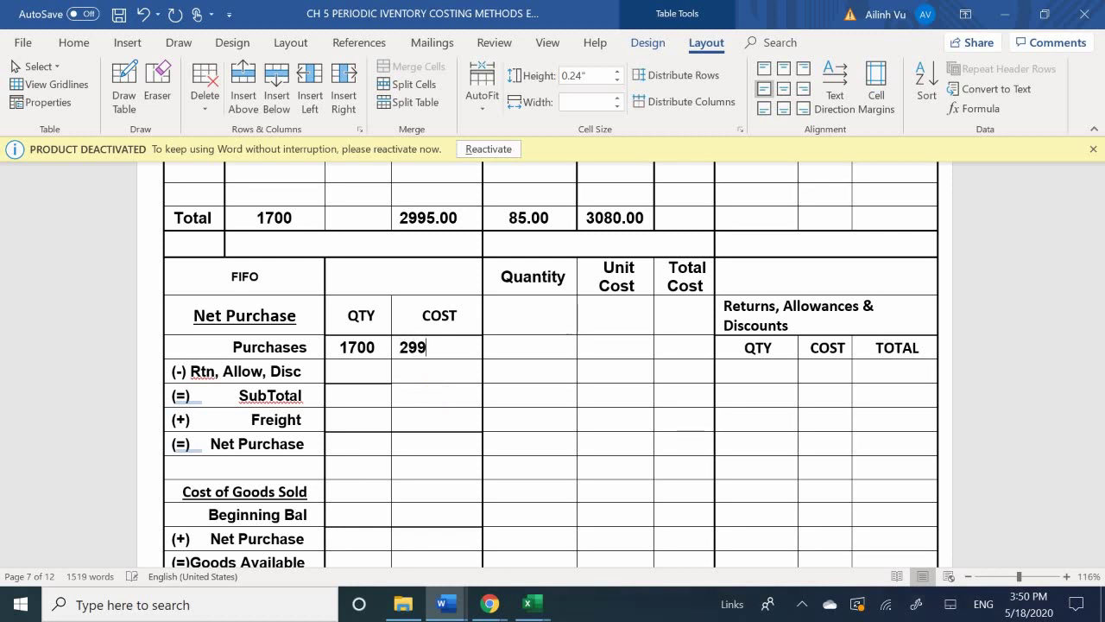
pyautogui.write('5.')
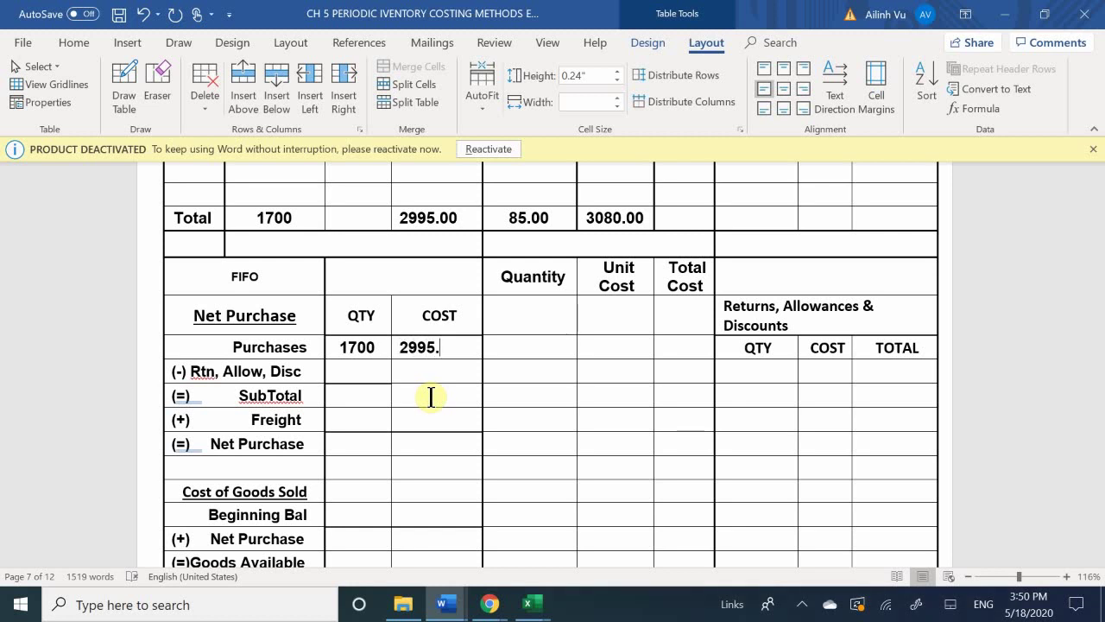
pyautogui.write('00')
# - Enter 0 and 0.00 for Rtn, Allow, Disc, and quantity 1700 and cost 2995.00 for SubTotal in exercise 10's Net Purchase section
pyautogui.click(337, 370)
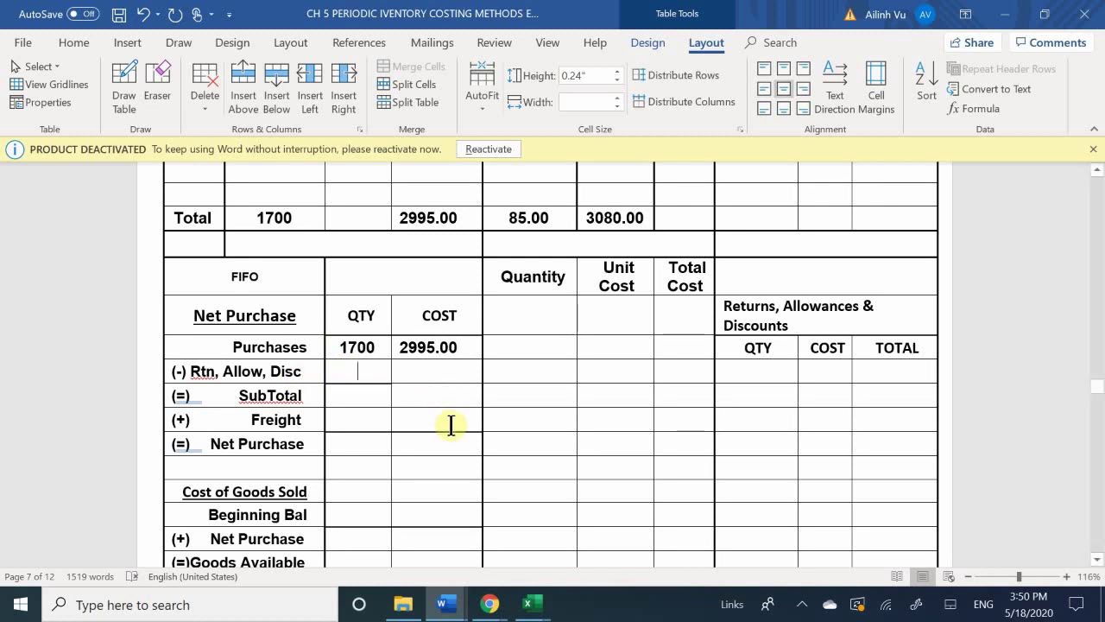
pyautogui.write('0')
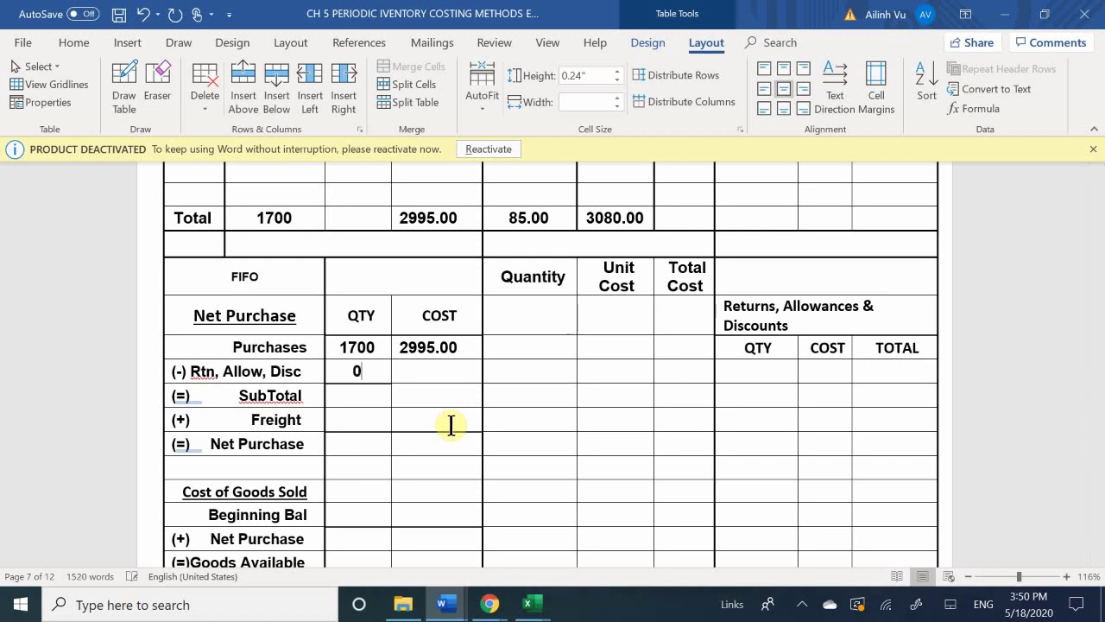
pyautogui.press('Tab')
pyautogui.write('0.00')
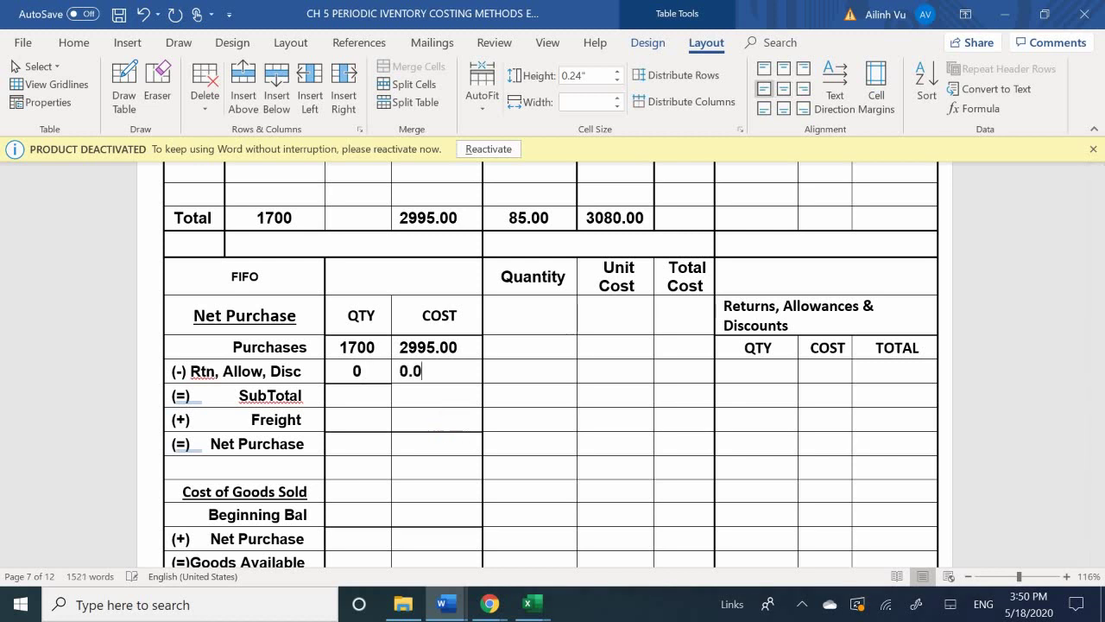
pyautogui.click(363, 395)
pyautogui.write('1700')
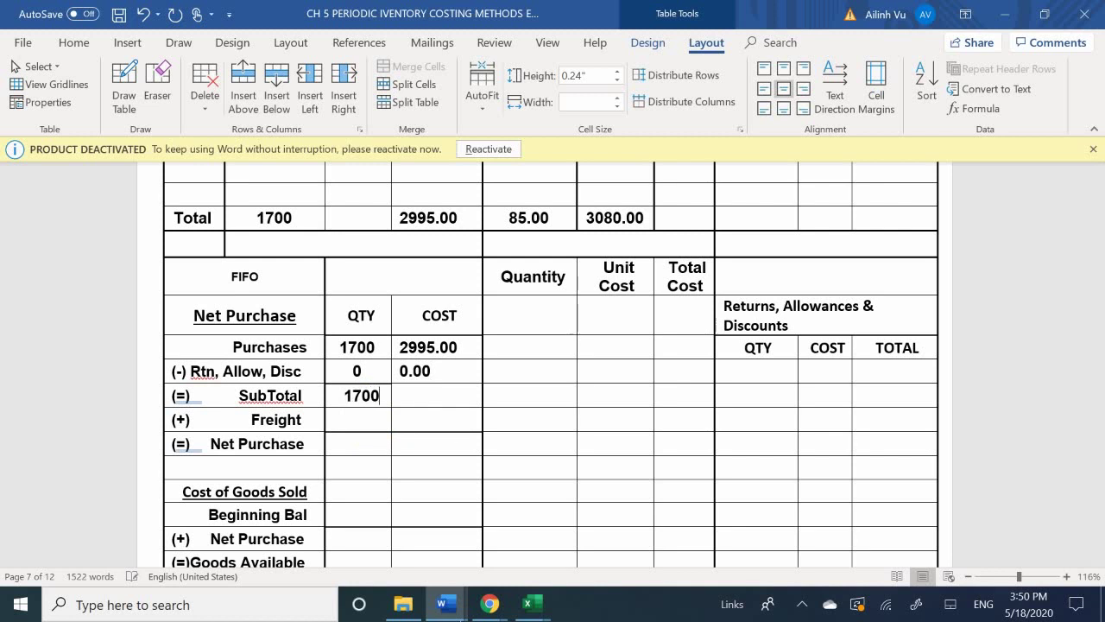
pyautogui.press('Tab')
pyautogui.write('2995.')
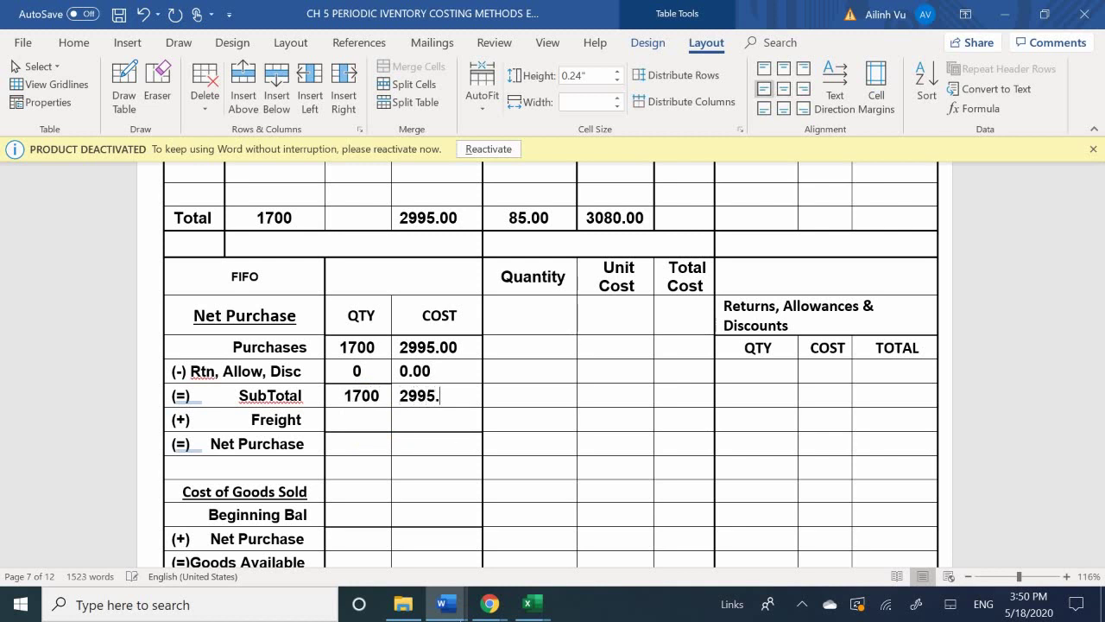
pyautogui.write('00')
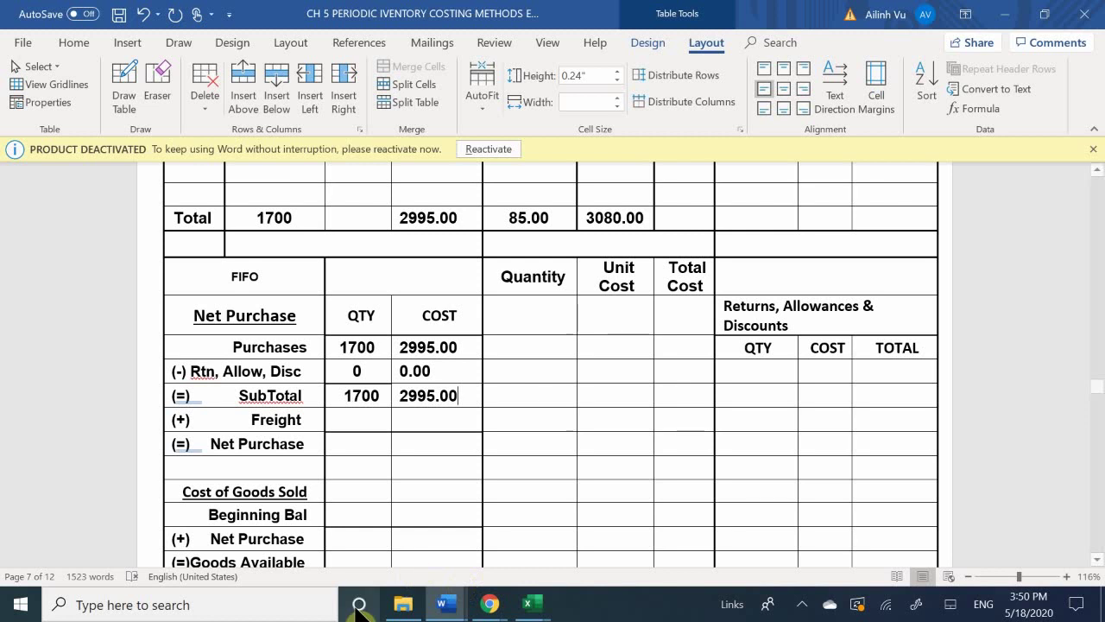
# - Enter quantity 0 and cost 85.00 for Freight in exercise 10's Net Purchase section
pyautogui.click(346, 424)
pyautogui.write('0')
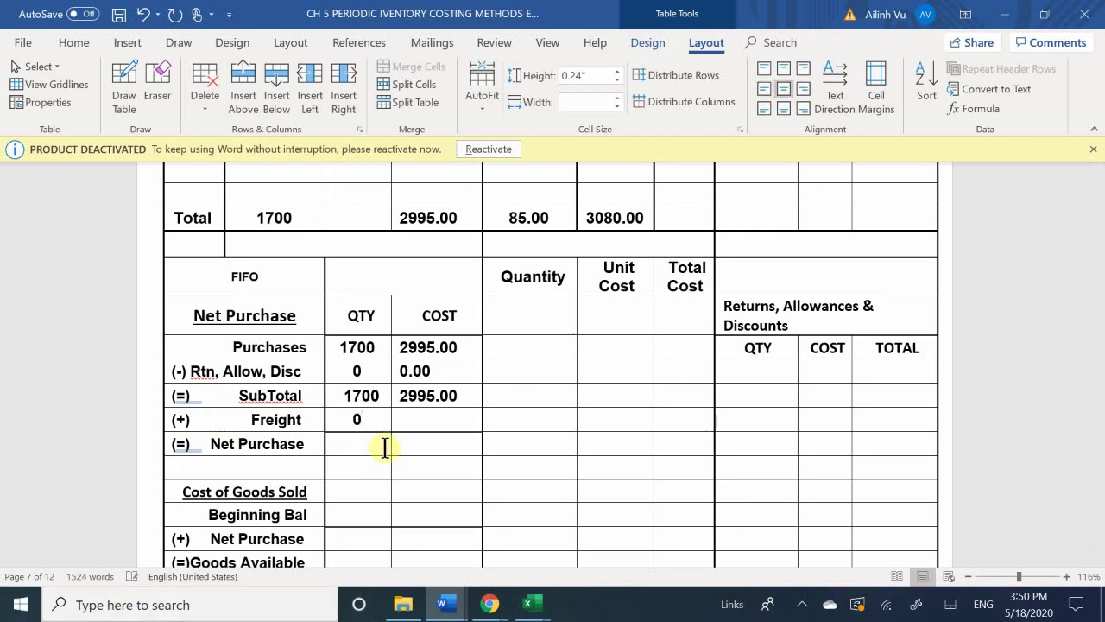
pyautogui.press('Tab')
pyautogui.write('85.00')
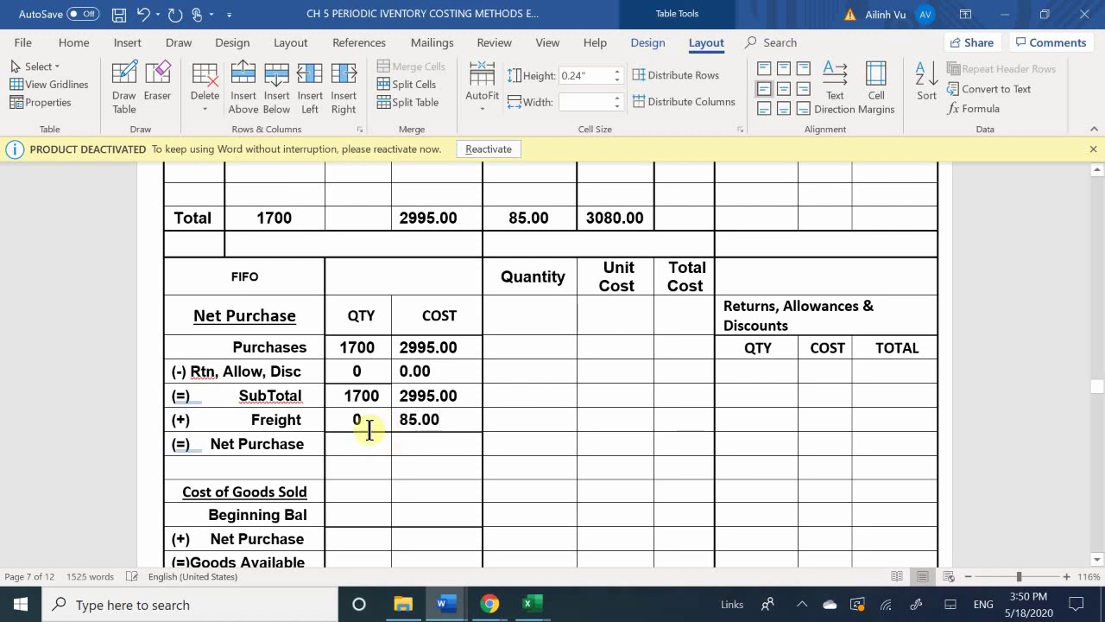
# - Enter quantity 1700 and cost 3080.00 for Net Purchase in exercise 10's Net Purchase section
pyautogui.click(362, 444)
pyautogui.write('170')
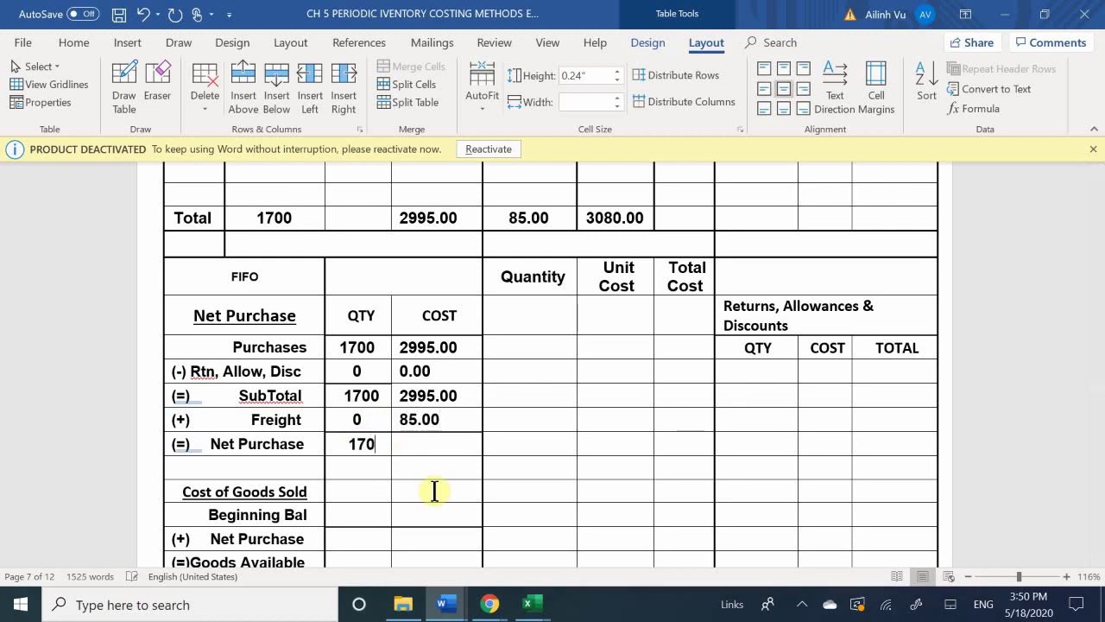
pyautogui.write('0')
pyautogui.press('Tab')
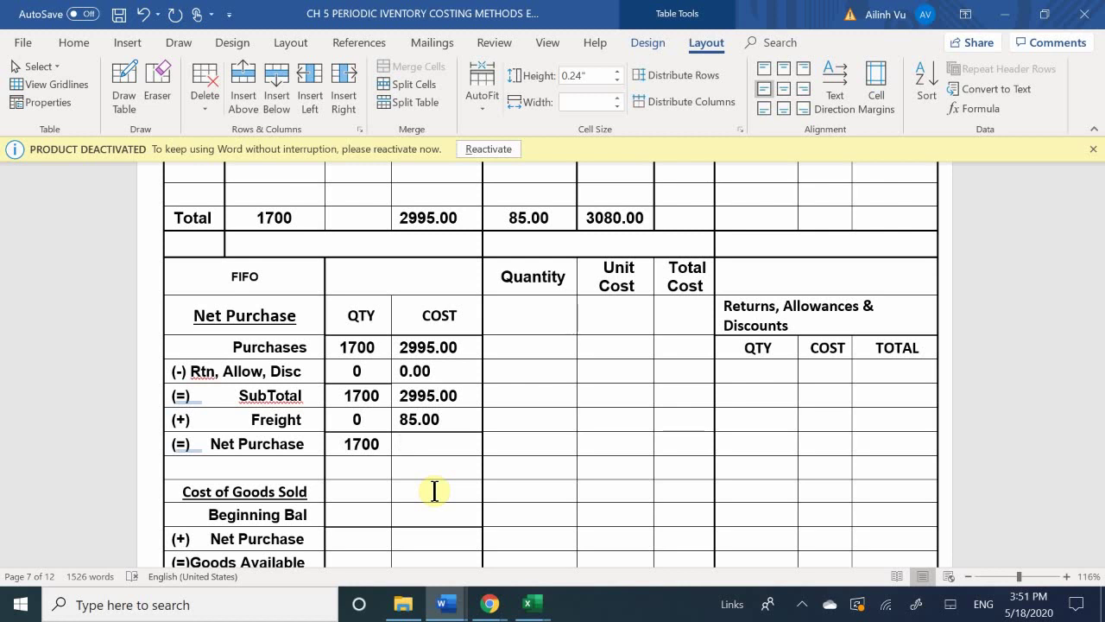
pyautogui.write('3080.00')
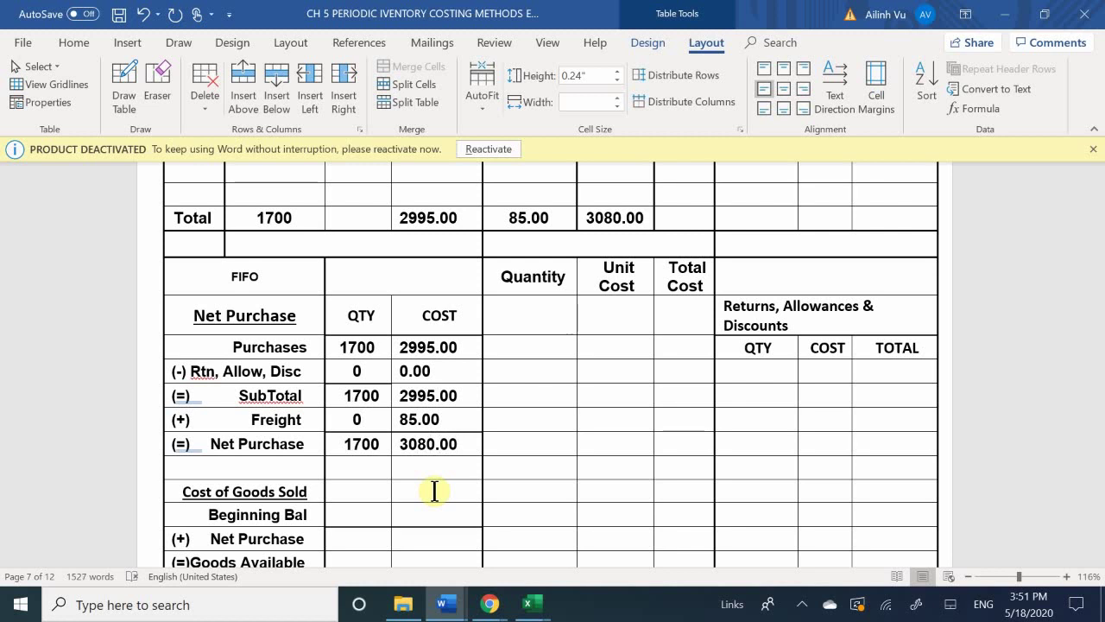
# - Enter quantity 1200 and cost 1632.50 for Beginning Bal in exercise 10's Cost of Goods Sold section
pyautogui.scroll(-4, 434, 490)
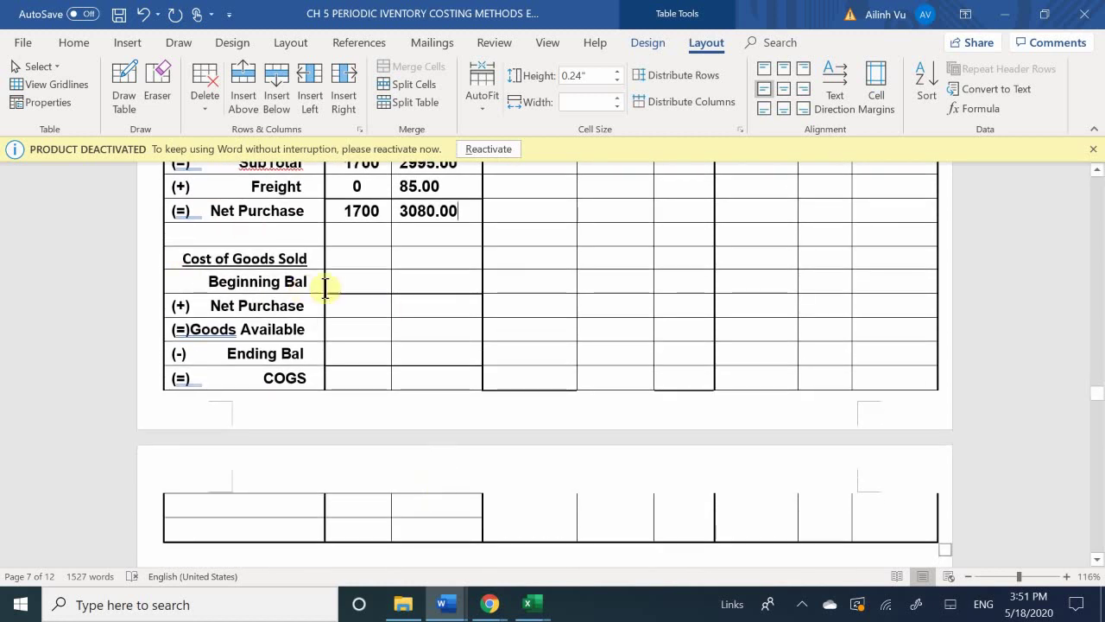
pyautogui.click(354, 281)
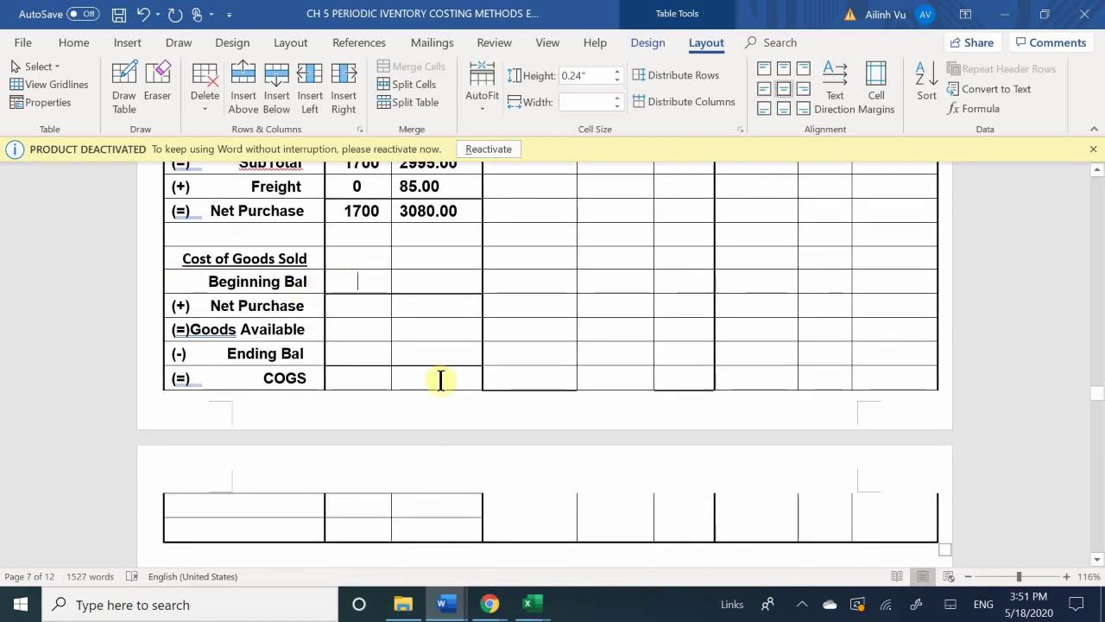
pyautogui.scroll(4, 441, 380)
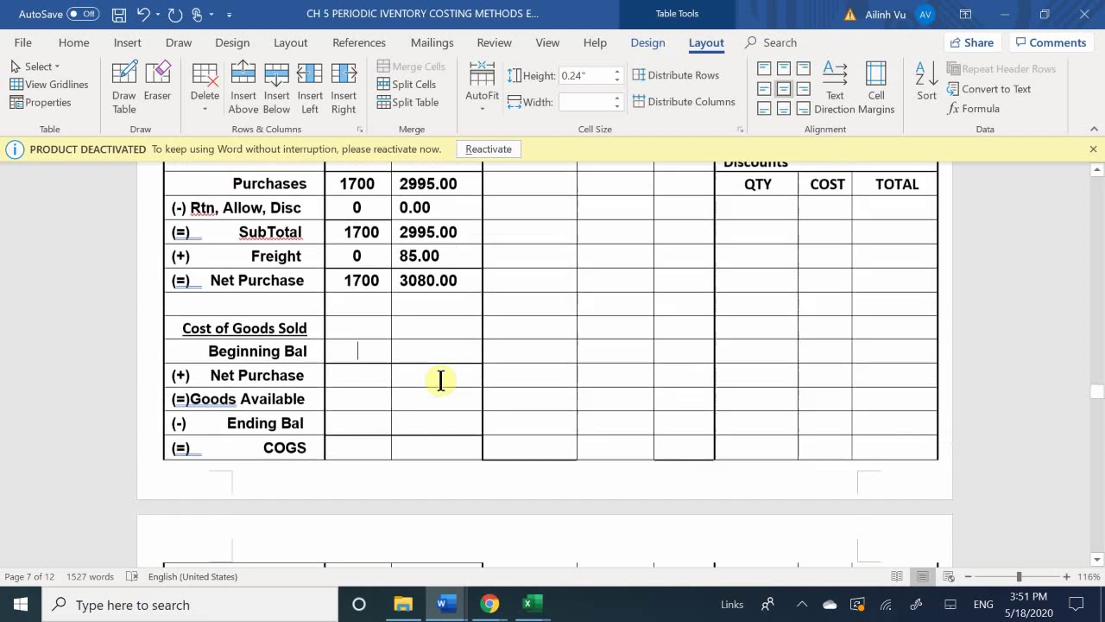
pyautogui.scroll(-3, 440, 380)
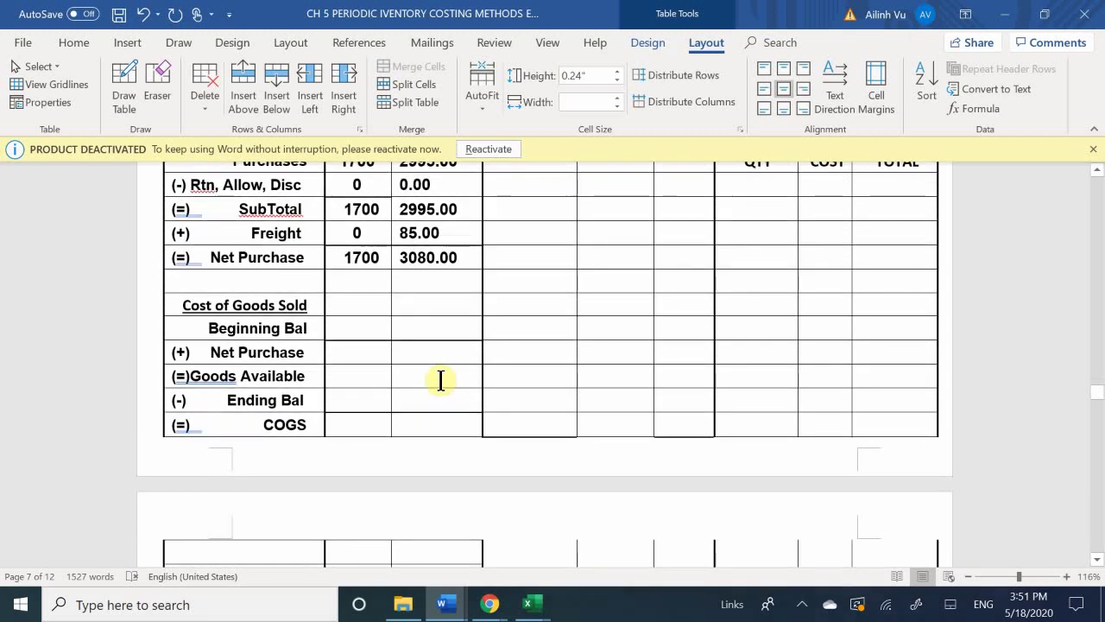
pyautogui.write('1200')
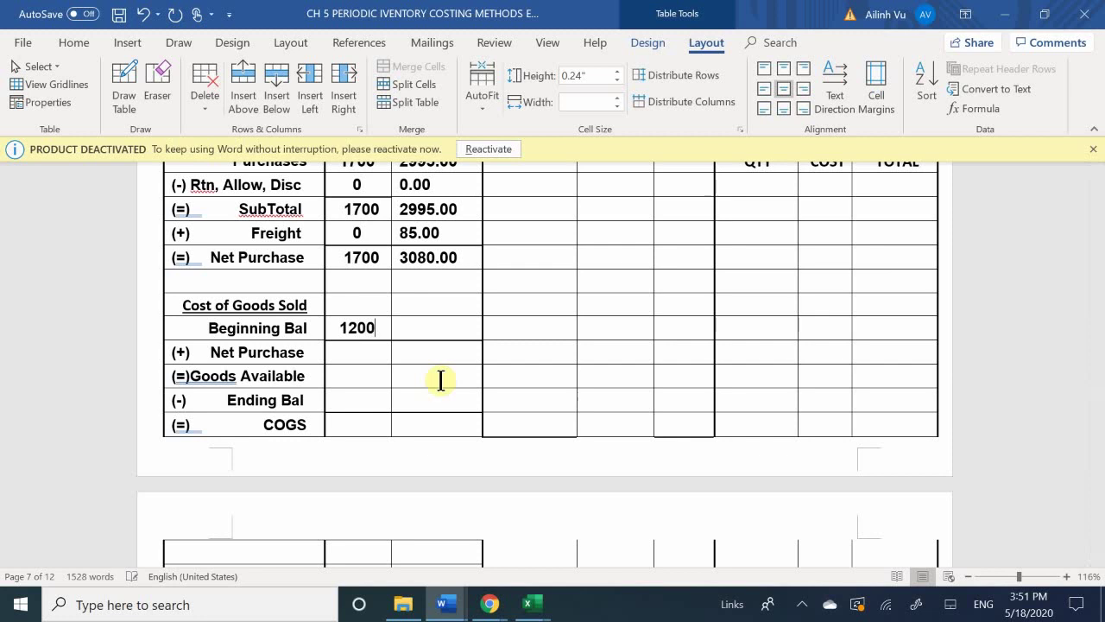
pyautogui.press('Tab')
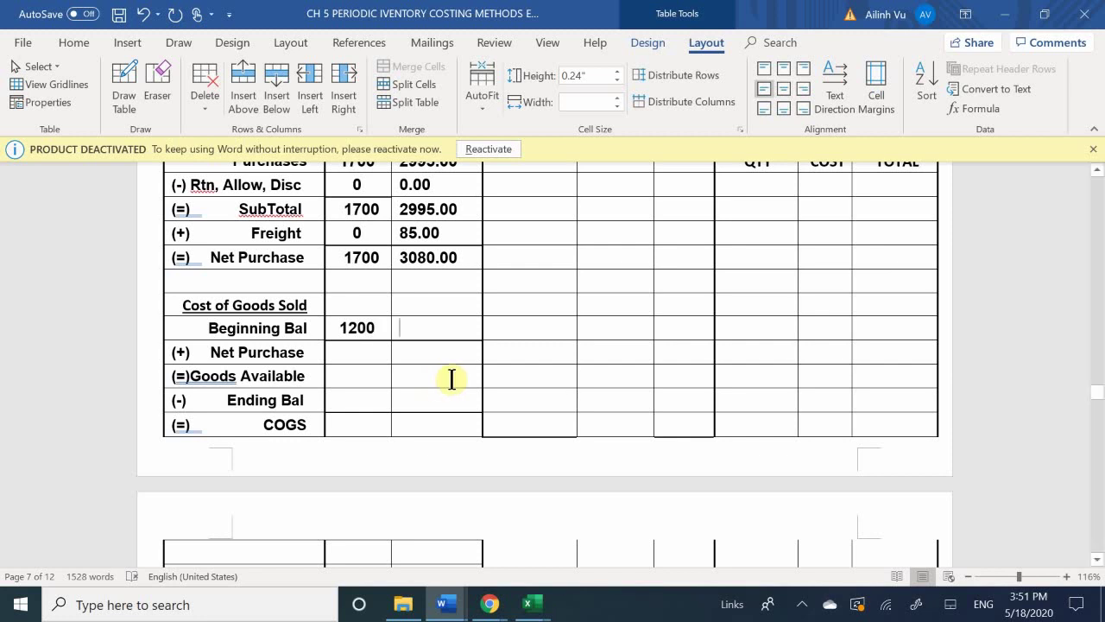
pyautogui.scroll(3, 450, 380)
pyautogui.scroll(2, 458, 380)
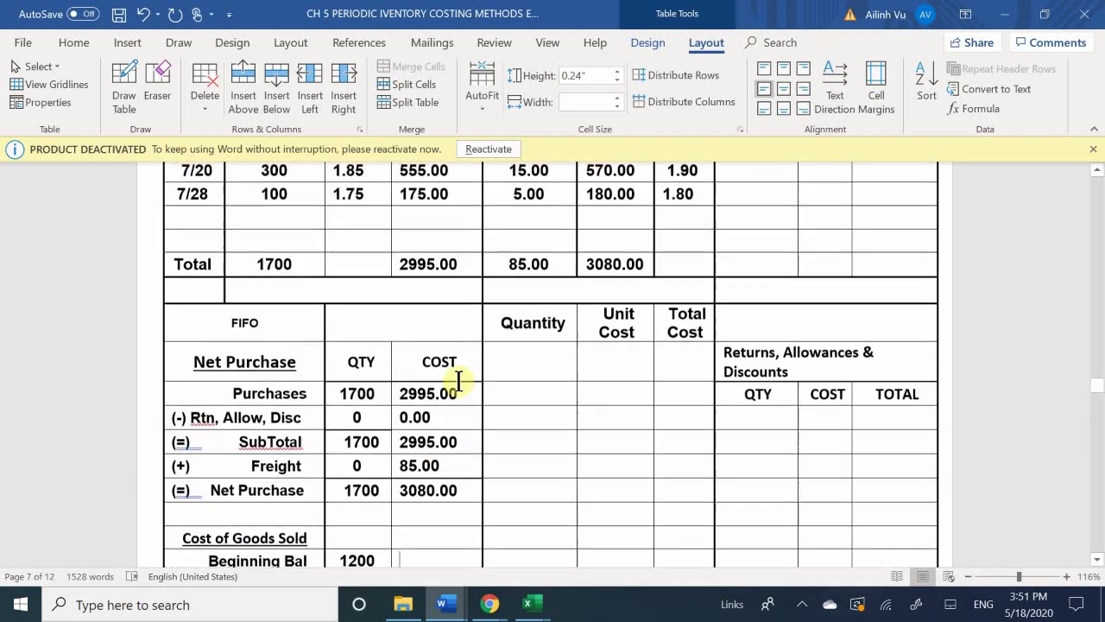
pyautogui.scroll(-5, 458, 380)
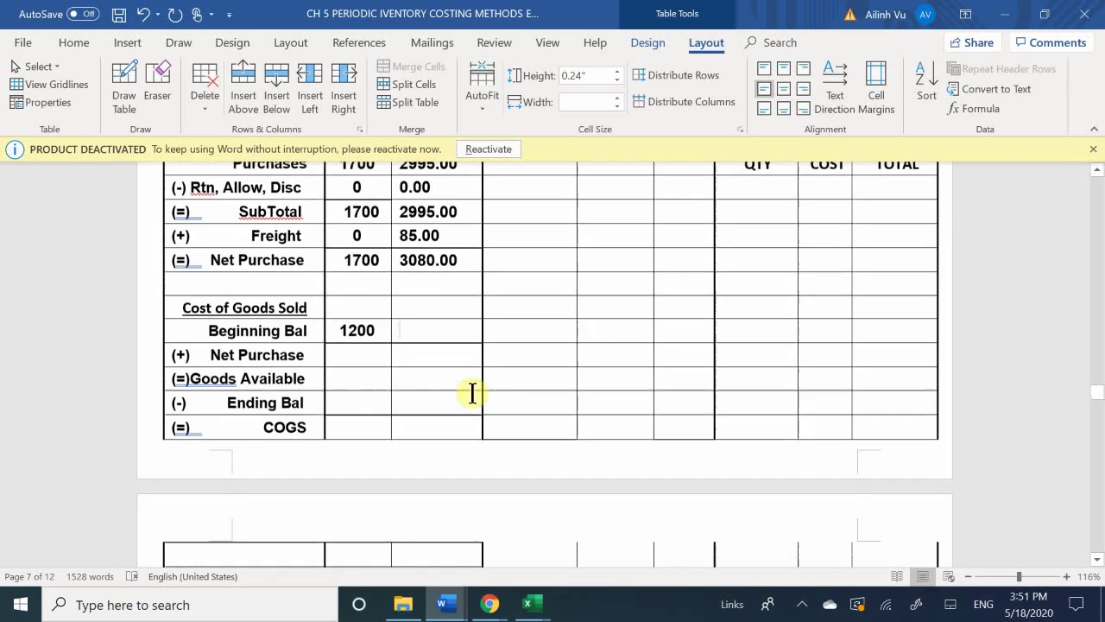
pyautogui.write('1')
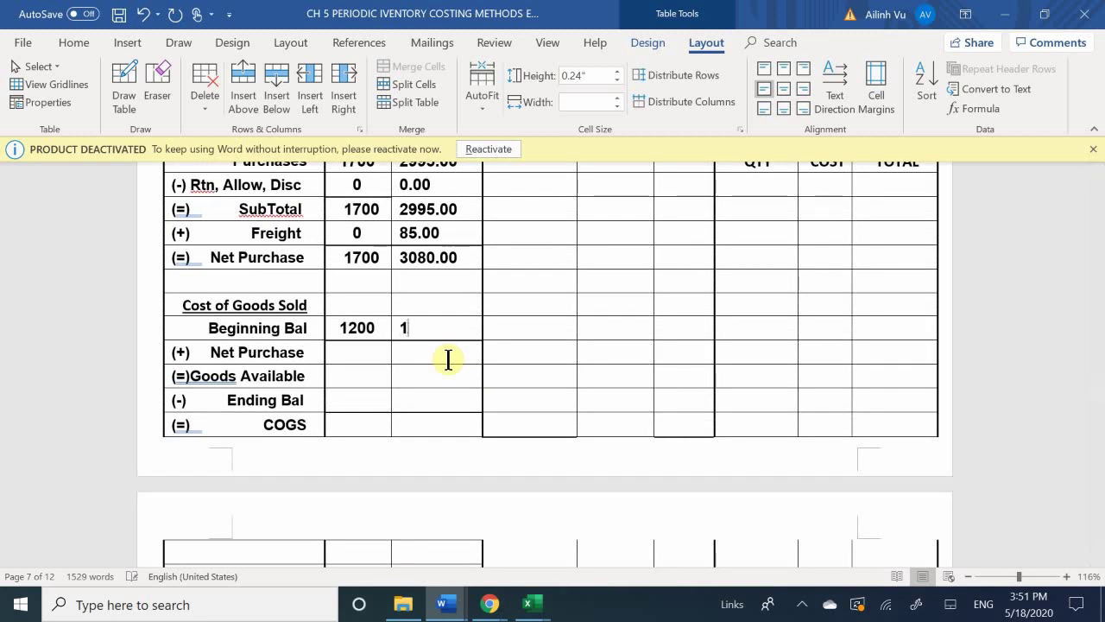
pyautogui.write('632.50')
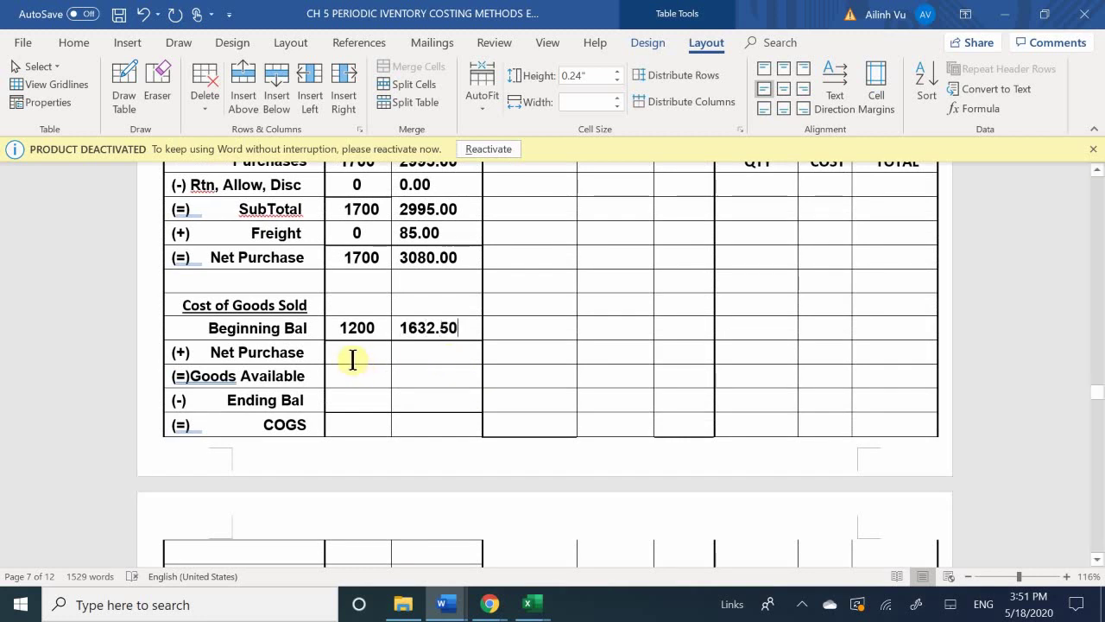
# - Enter quantity 1700 and cost 3080.00 for Net Purchase in exercise 10's Cost of Goods Sold section
pyautogui.click(353, 360)
pyautogui.write('1700')
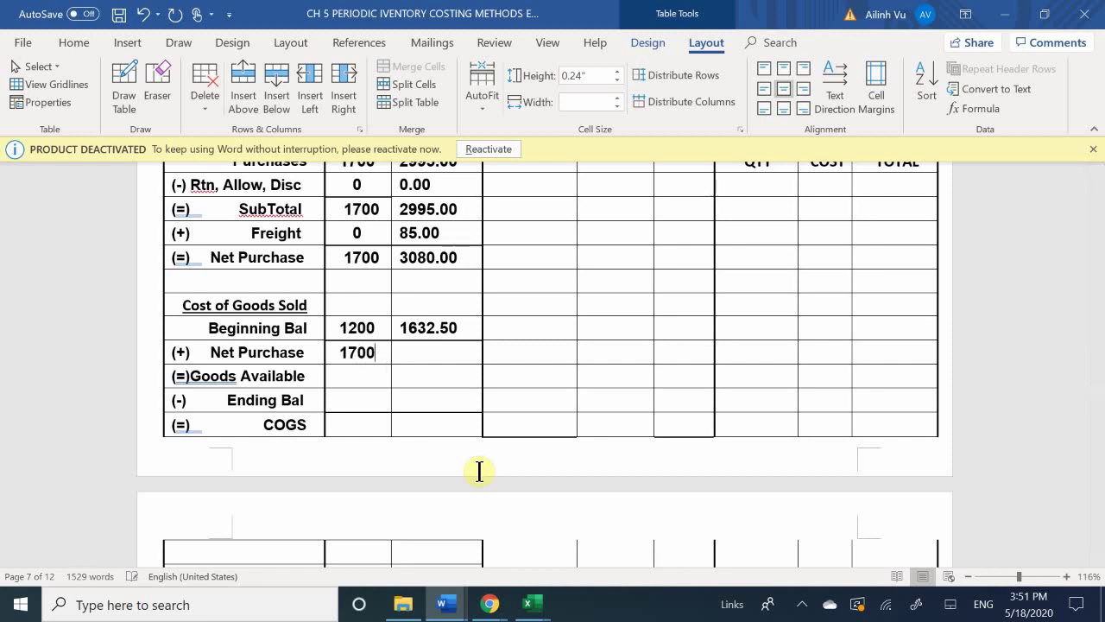
pyautogui.press('Tab')
pyautogui.write('2')
pyautogui.write('3080.00')
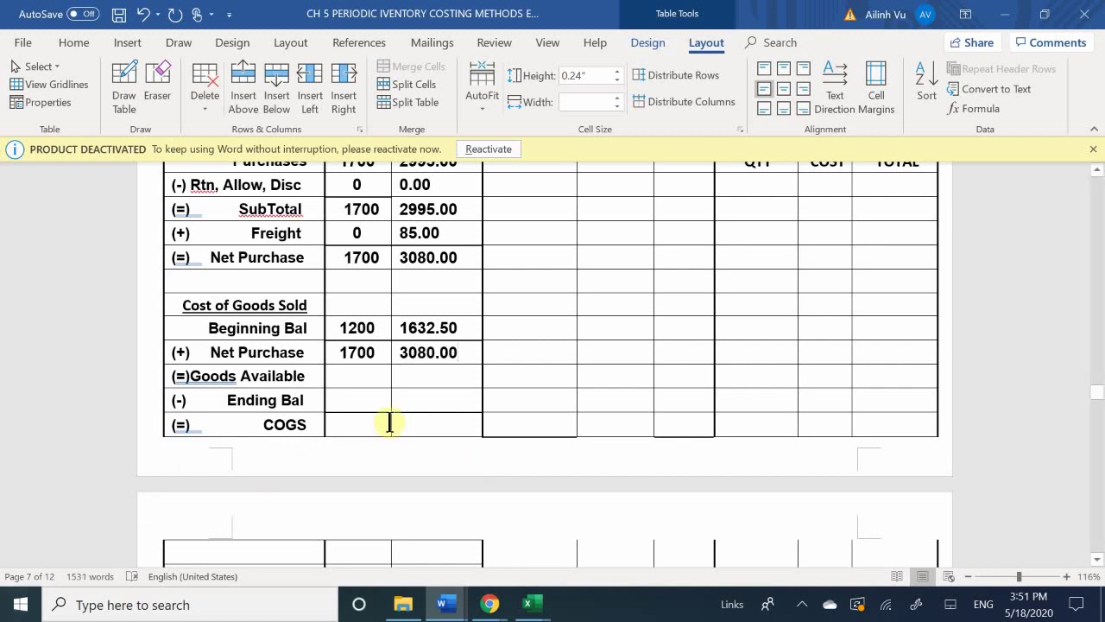
# - Enter quantity 2900 and cost 4712.50 for Goods Available in exercise 10's Cost of Goods Sold section
pyautogui.click(366, 378)
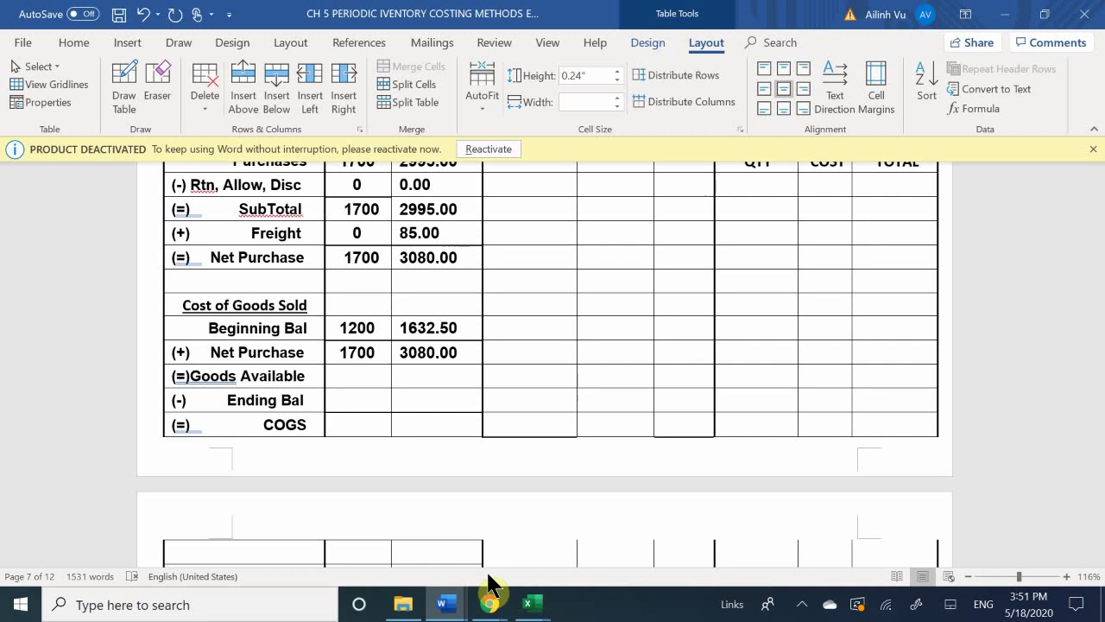
pyautogui.write('19')
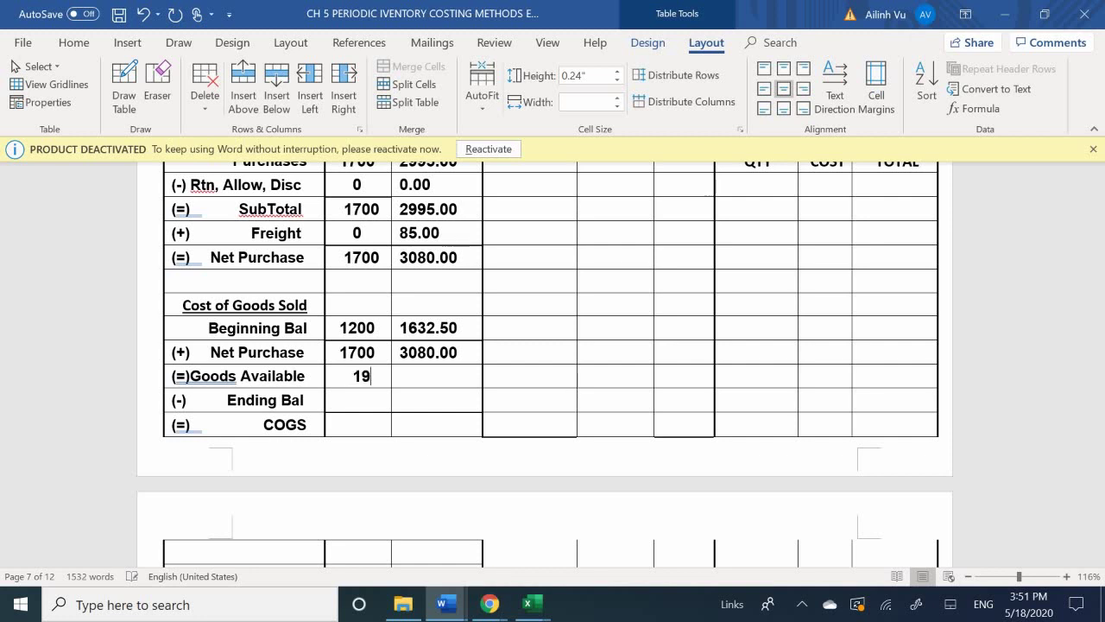
pyautogui.press('BackSpace')
pyautogui.press('BackSpace')
pyautogui.write('2900')
pyautogui.click(400, 375)
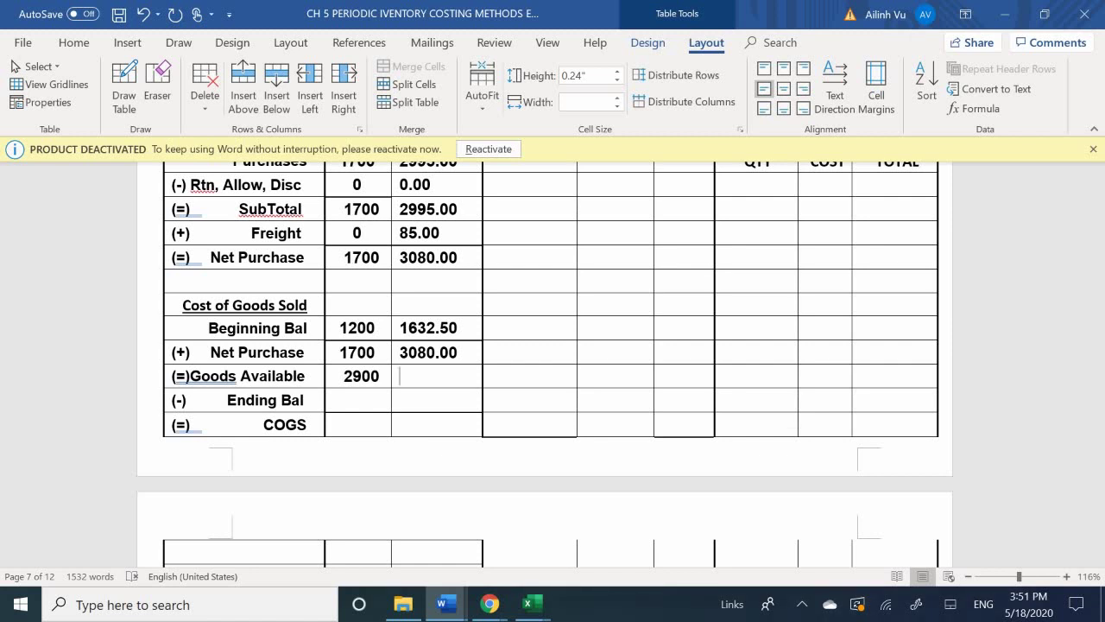
pyautogui.write('4712.50')
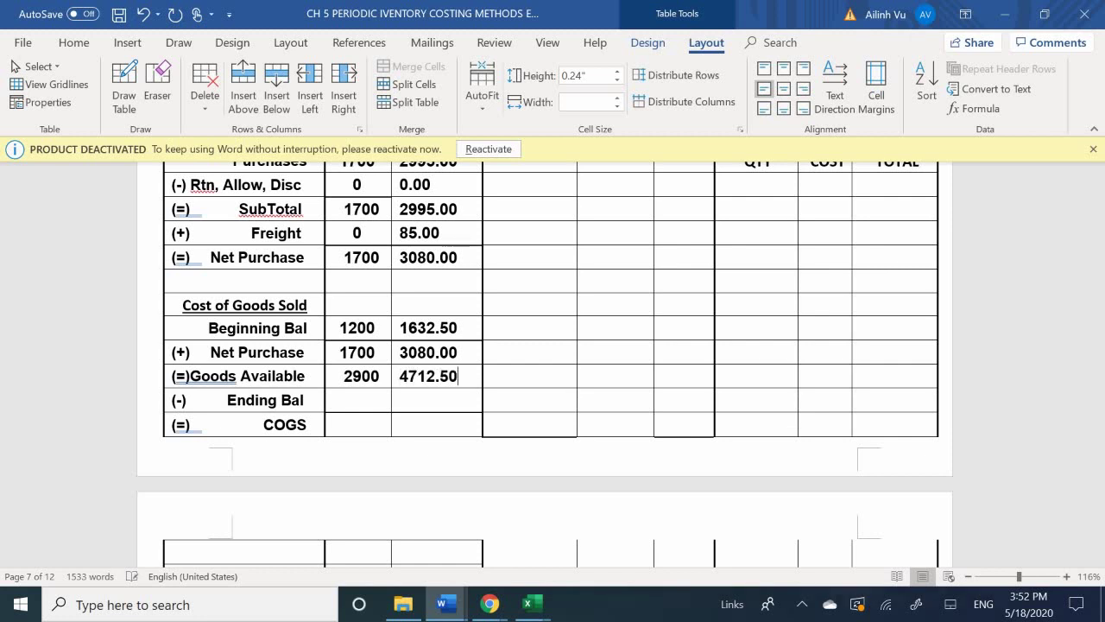
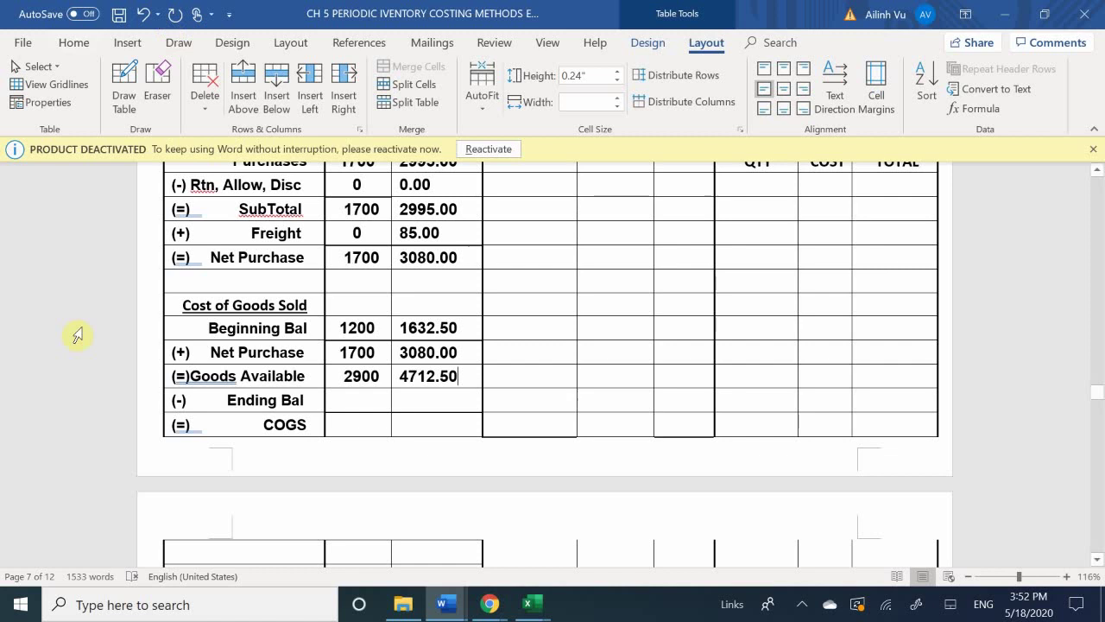
# - Check the July 31 toys on hand in the exercise text, and enter quantities 600 for Ending Bal and 2300 for COGS
pyautogui.click(157, 87)
pyautogui.press('Escape')
pyautogui.scroll(9, 508, 314)
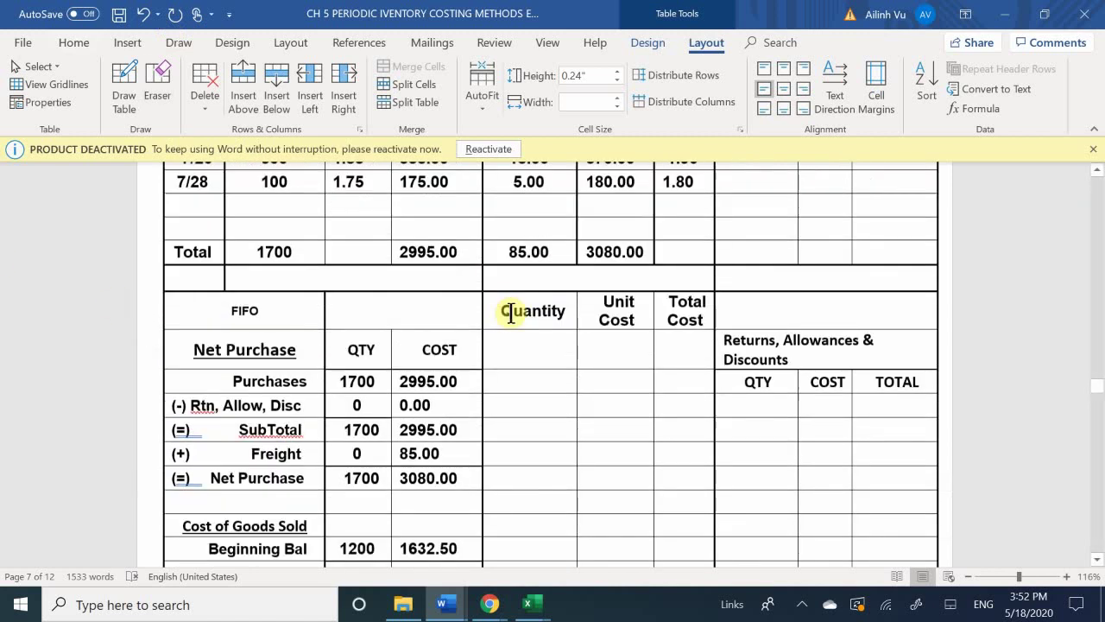
pyautogui.scroll(4, 512, 314)
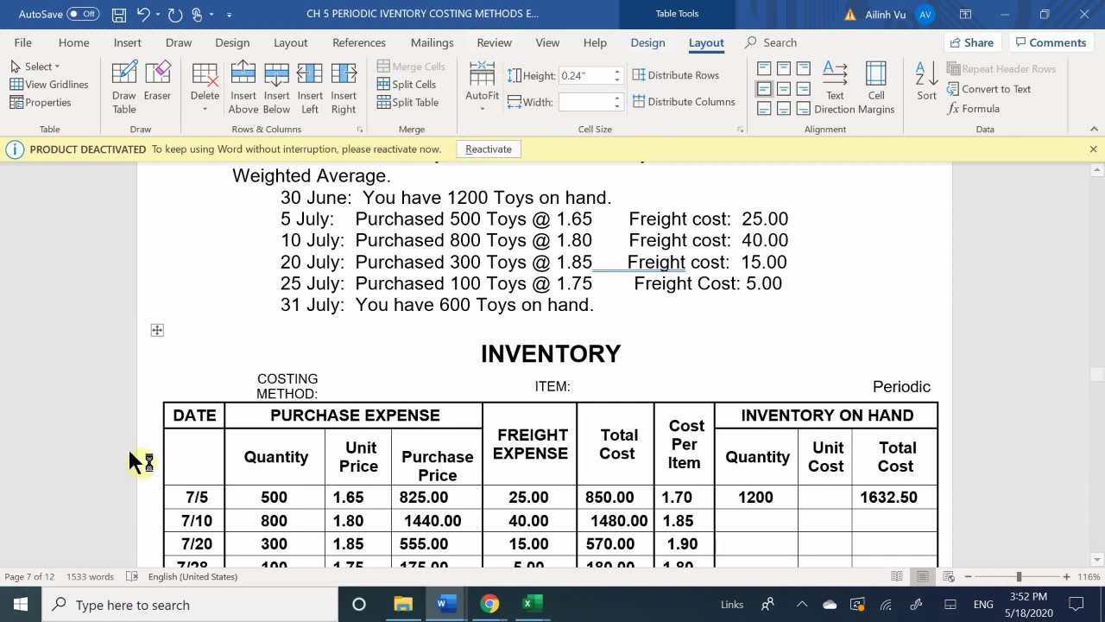
pyautogui.scroll(-7, 346, 496)
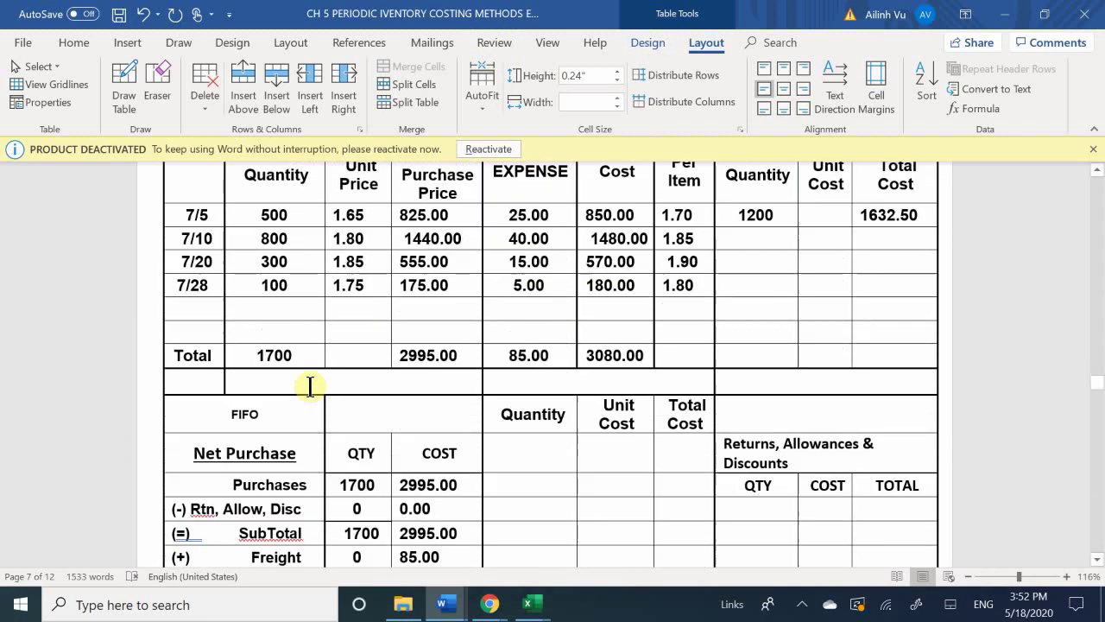
pyautogui.scroll(-9, 310, 386)
pyautogui.click(358, 352)
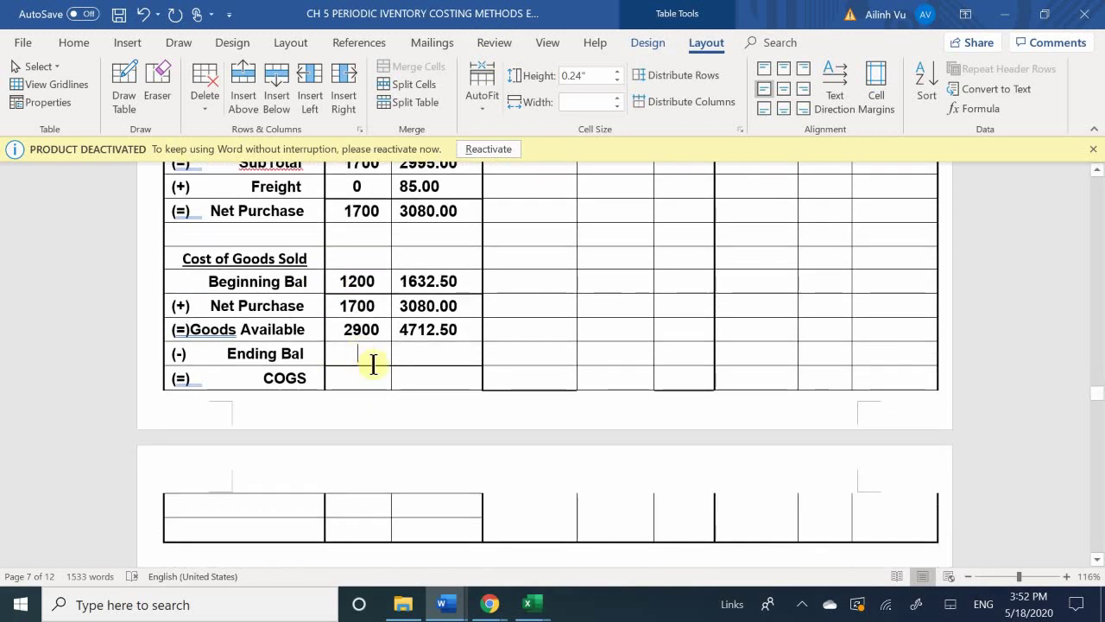
pyautogui.write('600')
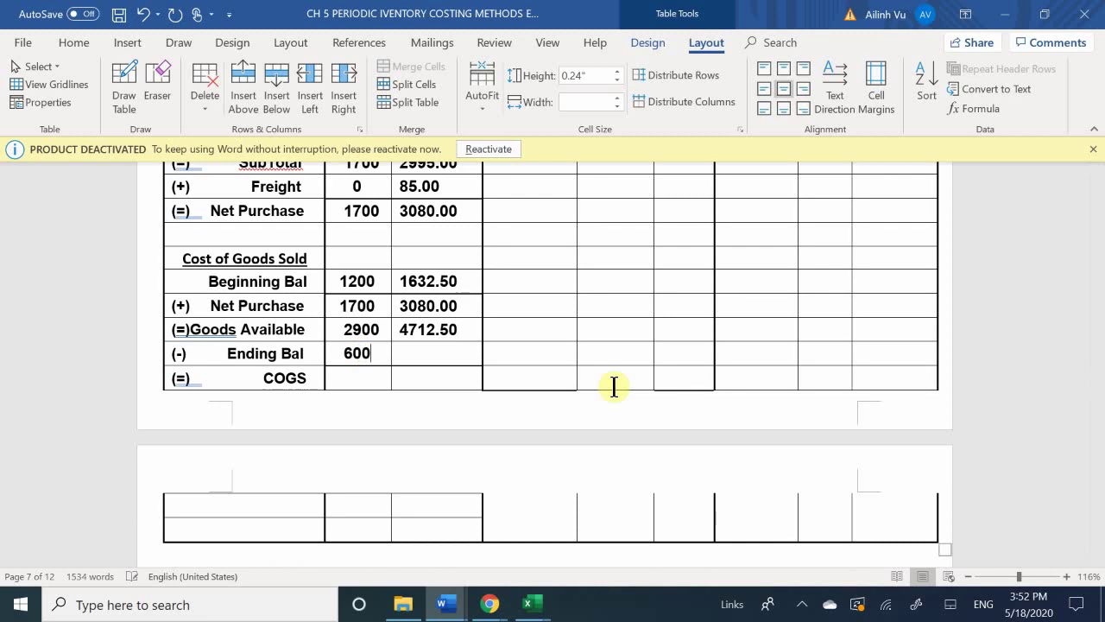
pyautogui.press('Down')
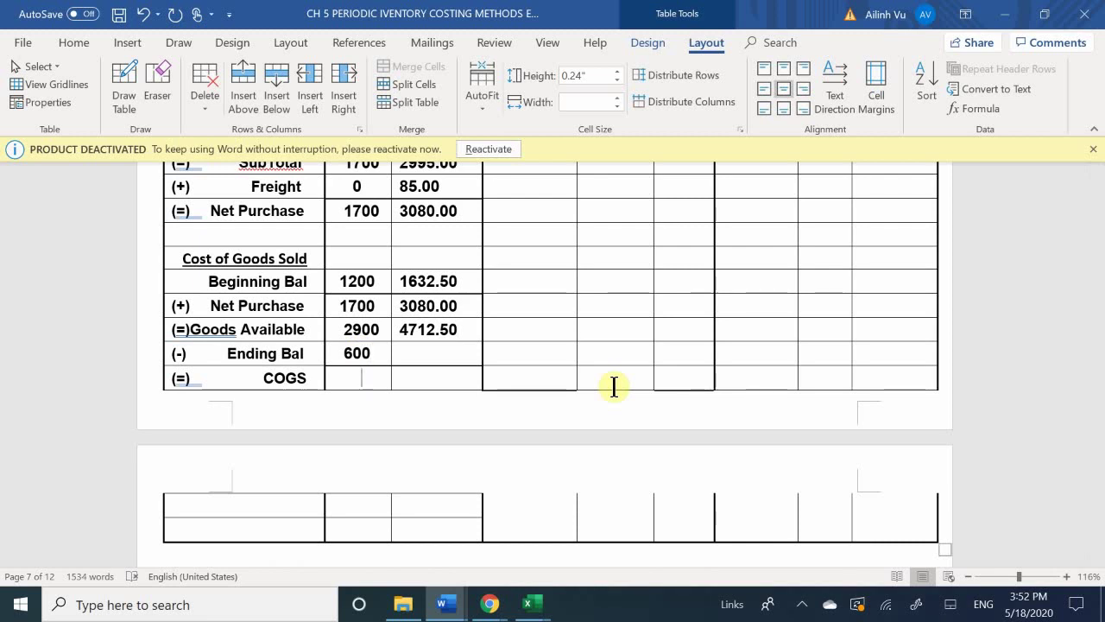
pyautogui.write('2300')
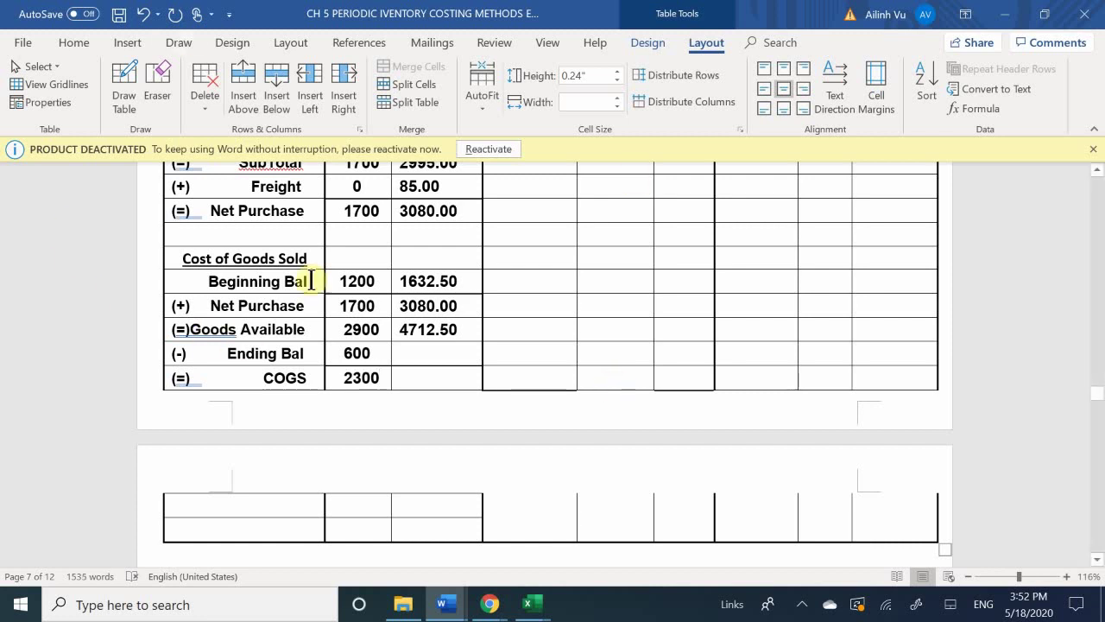
# - Enter 1.63 as the weighted average Unit Cost on the Purchases row of exercise 10's table
pyautogui.scroll(3, 638, 346)
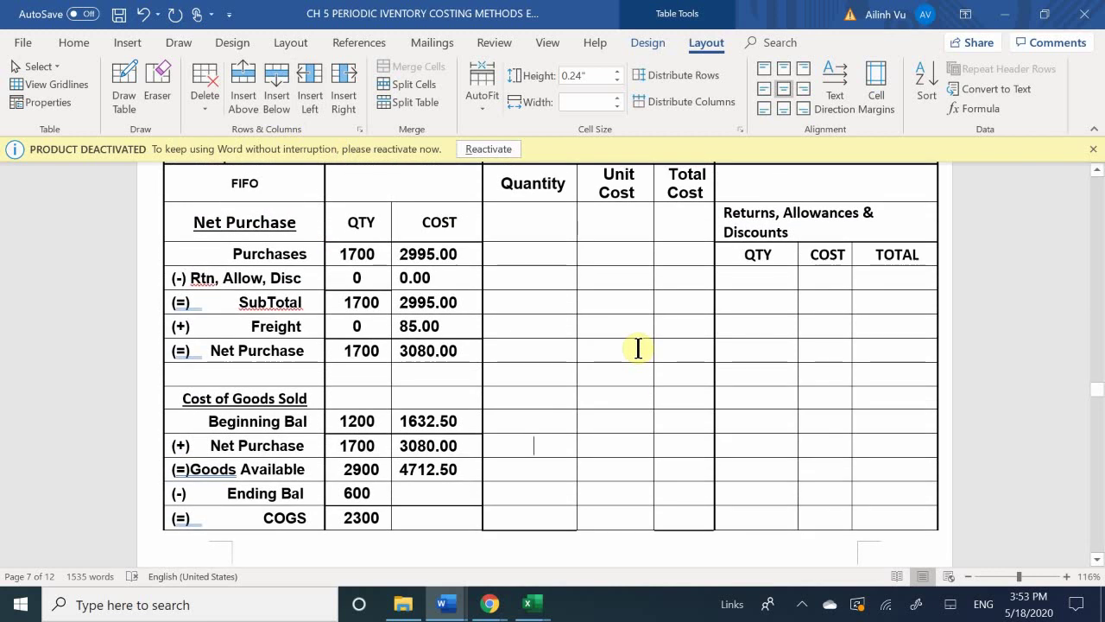
pyautogui.scroll(3, 637, 347)
pyautogui.scroll(2, 638, 347)
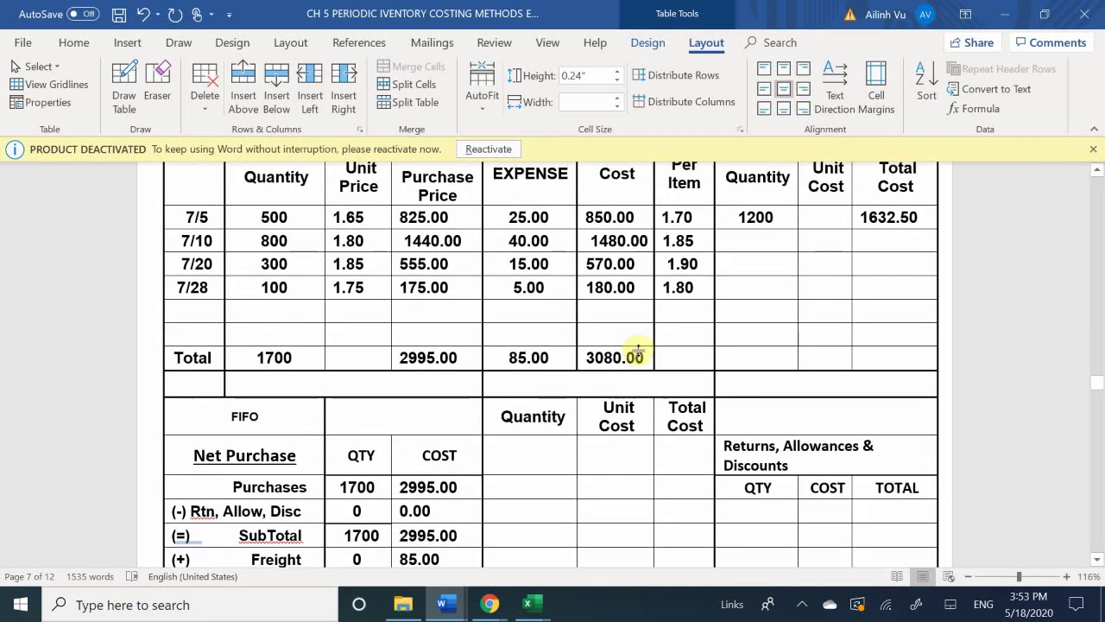
pyautogui.scroll(-1, 637, 347)
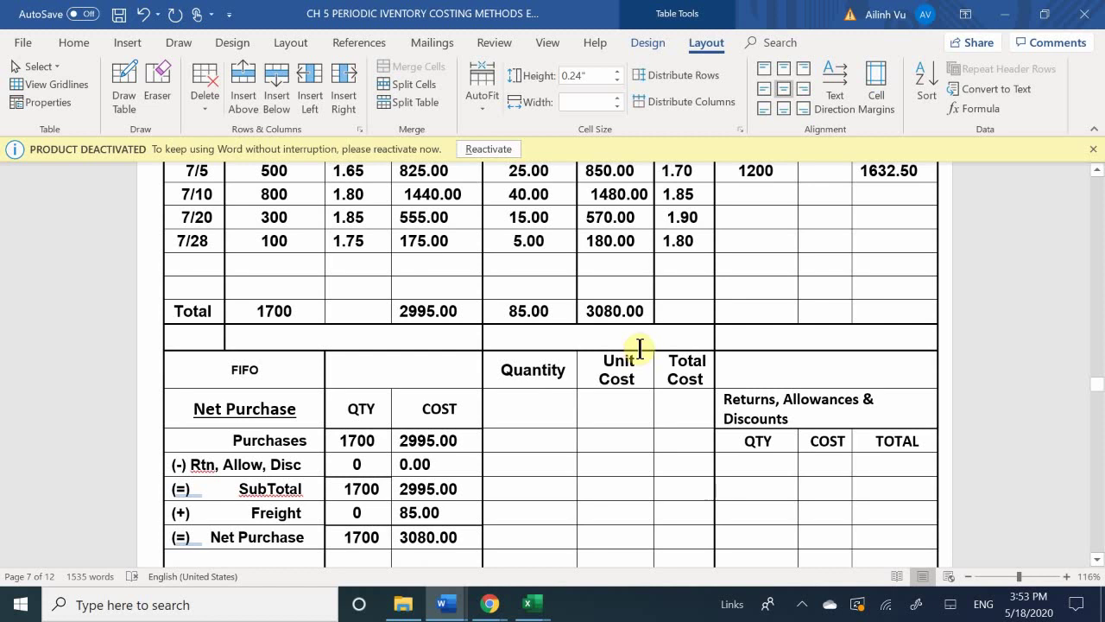
pyautogui.scroll(-1, 640, 347)
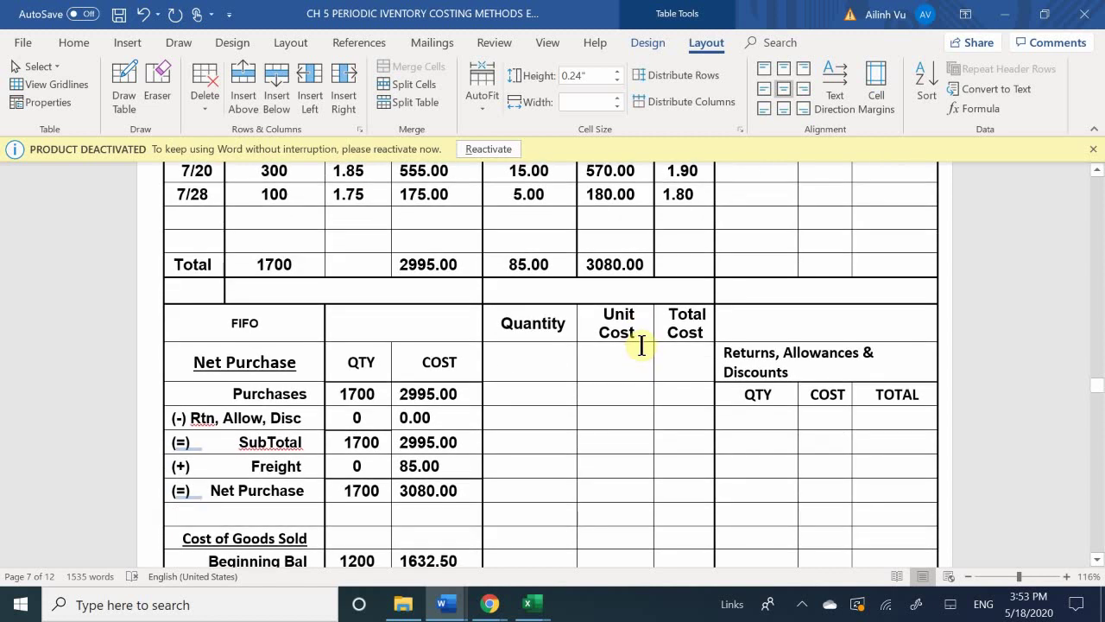
pyautogui.click(592, 383)
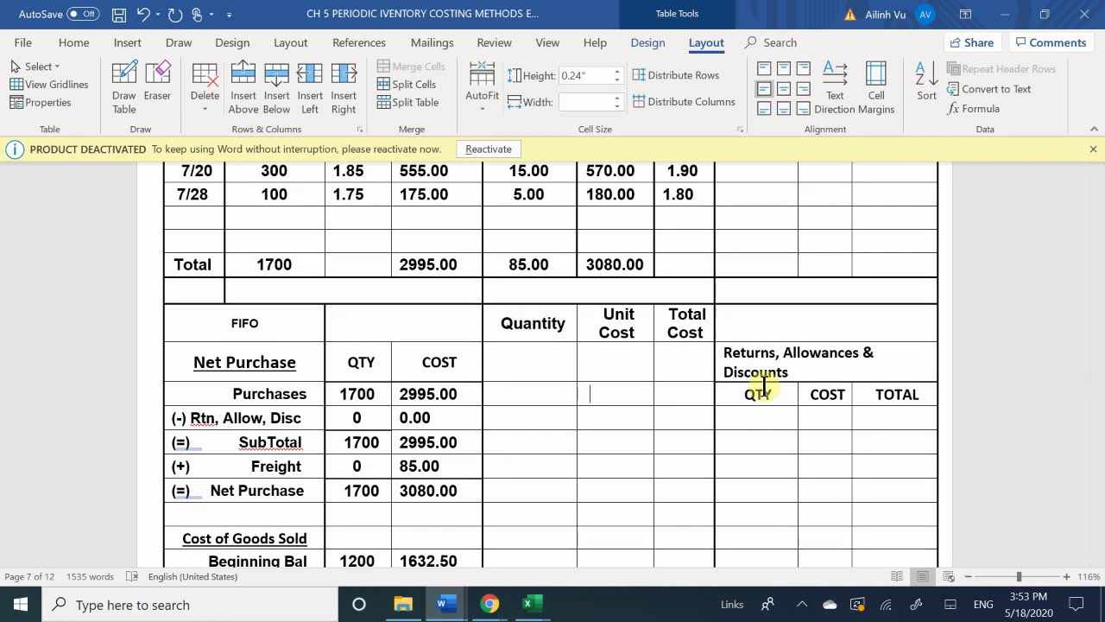
pyautogui.scroll(-1, 764, 386)
pyautogui.scroll(-2, 764, 386)
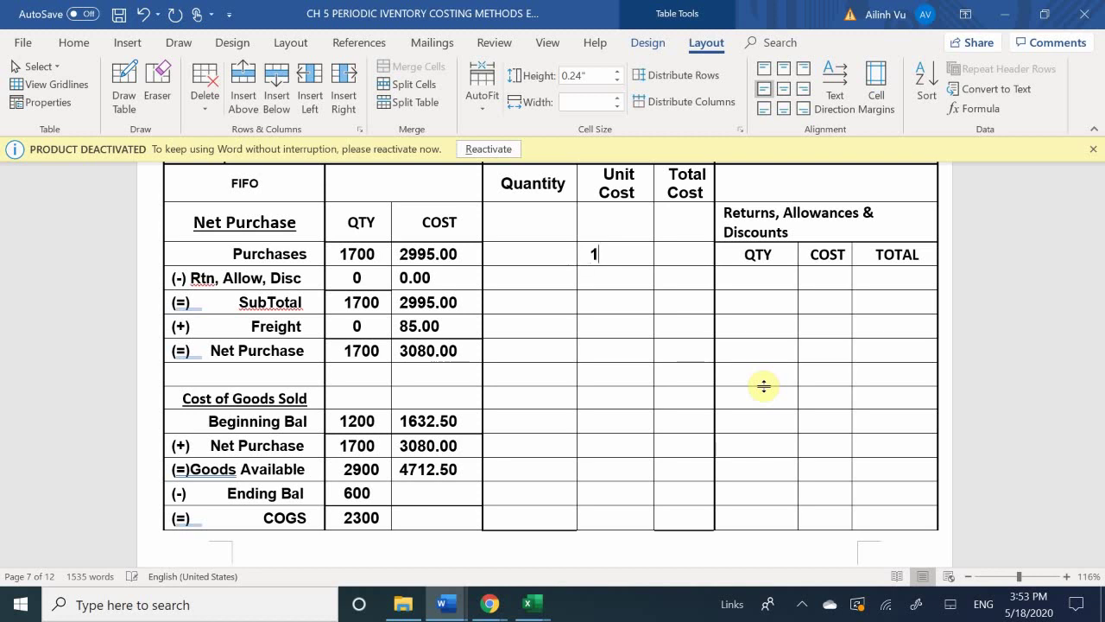
pyautogui.write('.62')
pyautogui.press('Down')
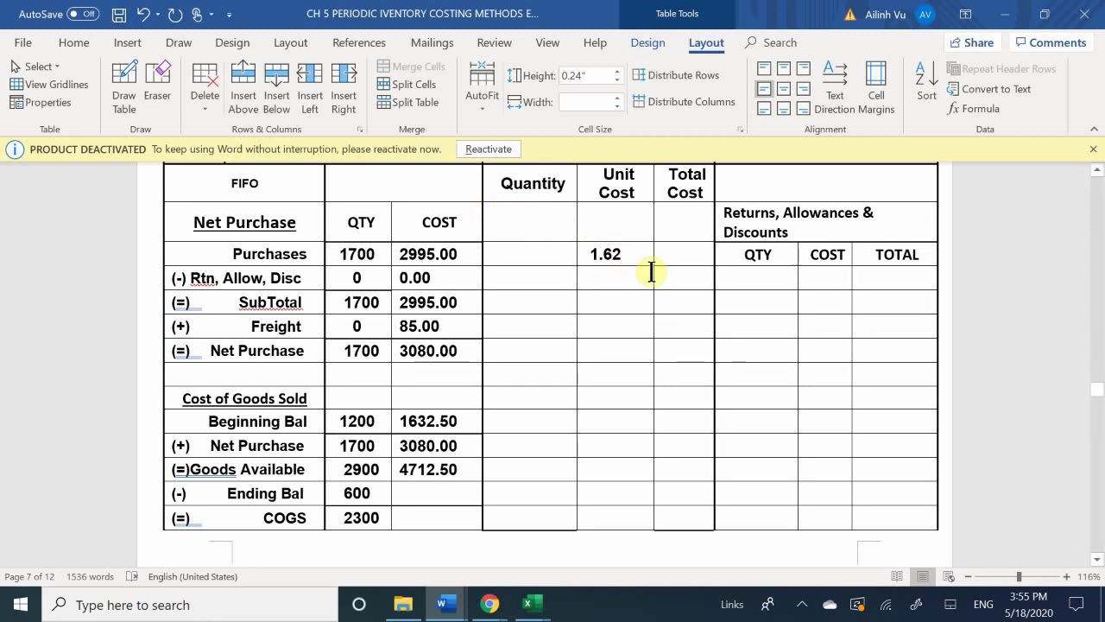
pyautogui.write('5')
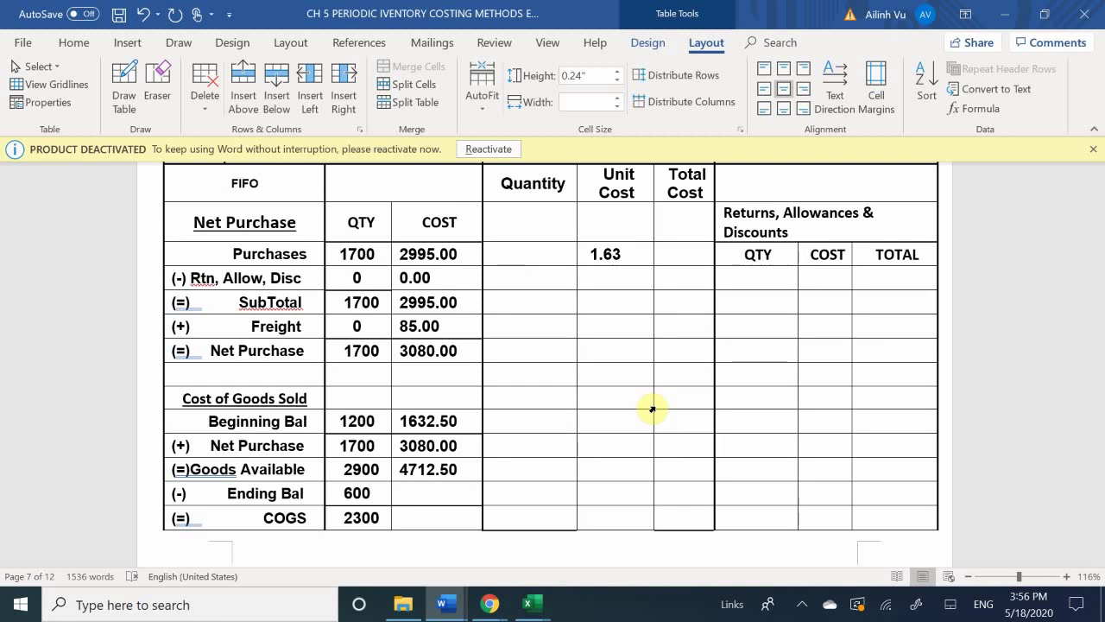
# - Enter quantity 2300 on exercise 10's Purchases row, and quantity 600 with unit cost 1.63 on the SubTotal row
pyautogui.write('2300')
pyautogui.press('Tab')
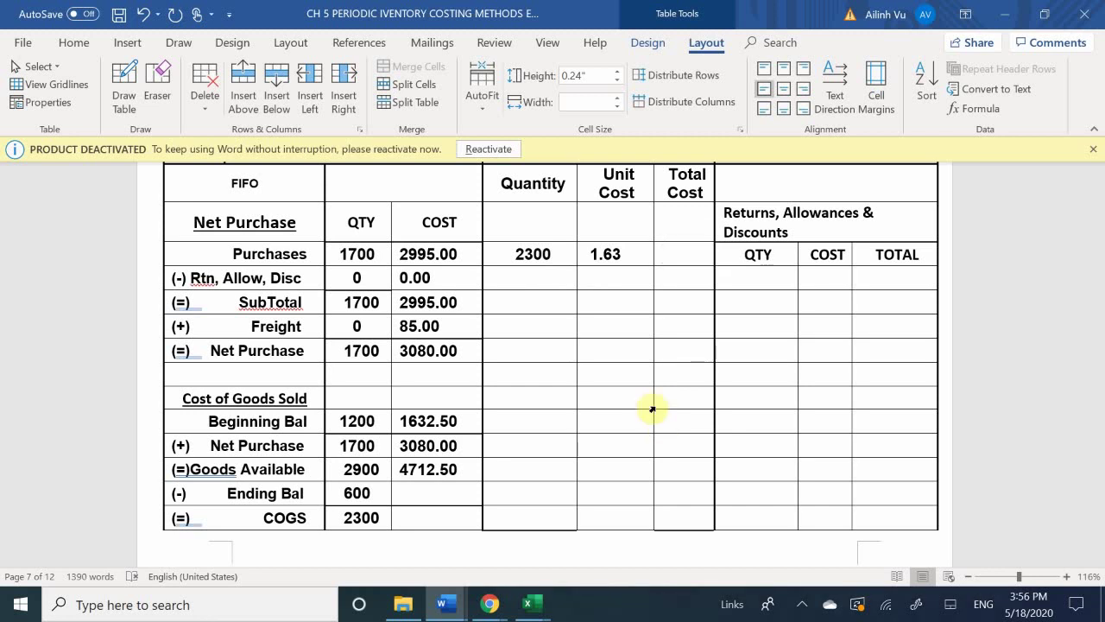
pyautogui.hotkey('ctrl', 'y')
pyautogui.write('3')
pyautogui.press('BackSpace')
pyautogui.hotkey('shift', 'Tab')
pyautogui.write('600')
pyautogui.press('Tab')
pyautogui.write('1.63')
pyautogui.press('Tab')
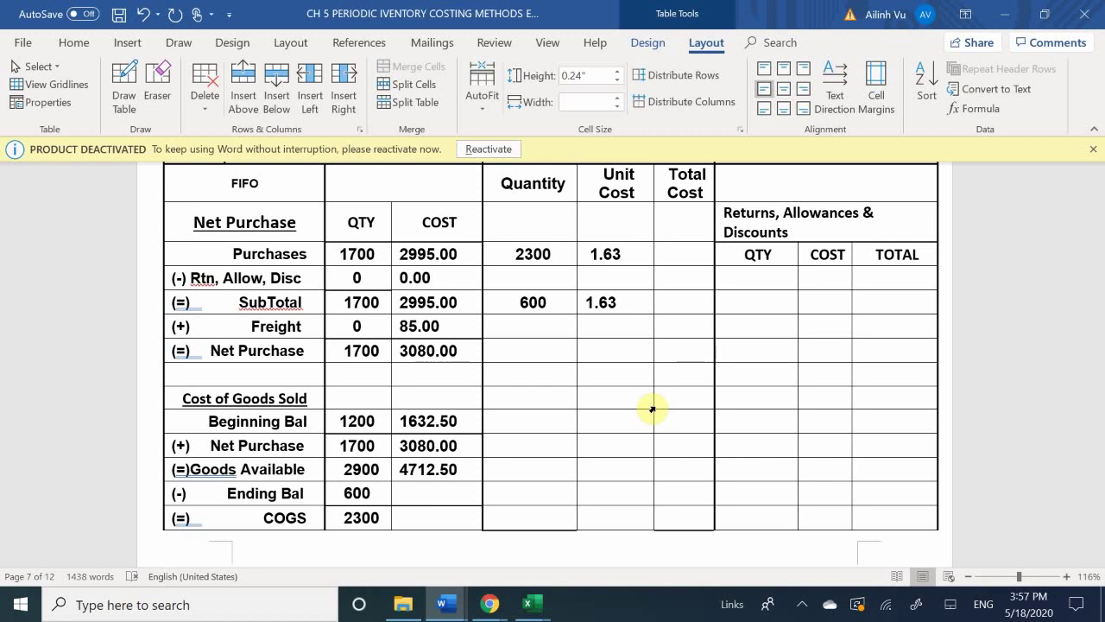
# - Enter 978.00 as the Ending Bal cost in exercise 10's Cost of Goods Sold section
pyautogui.click(427, 492)
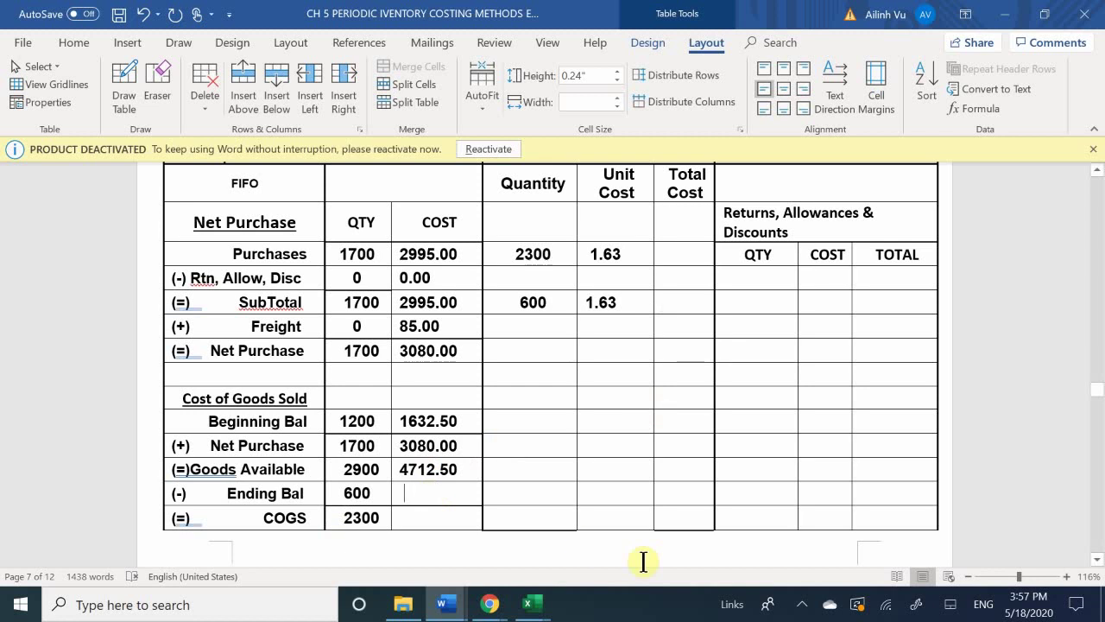
pyautogui.write('978')
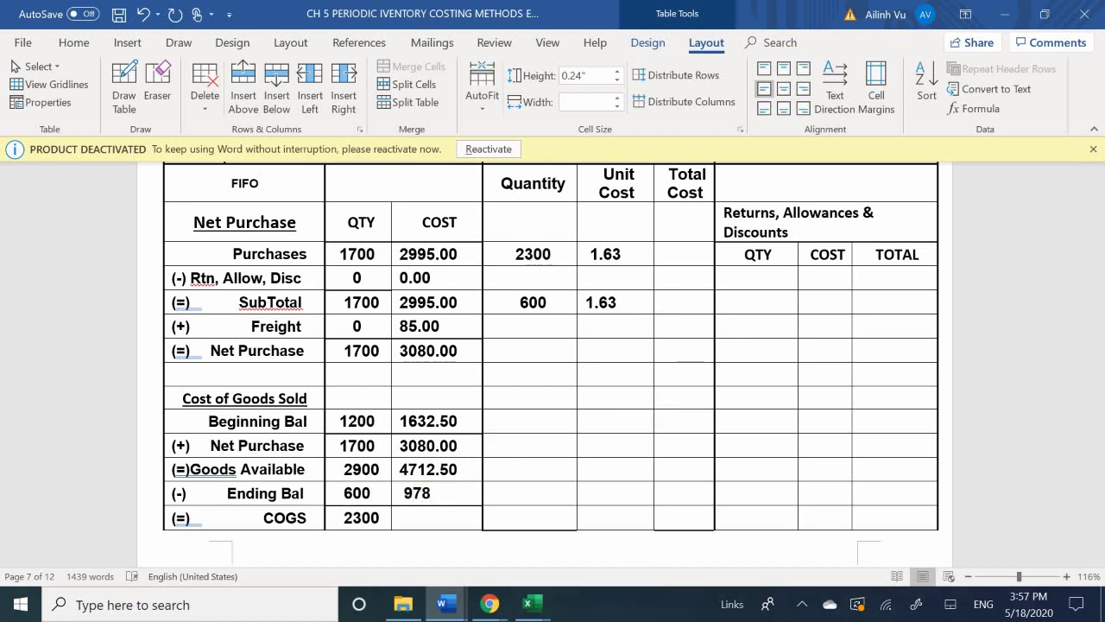
pyautogui.write('.00')
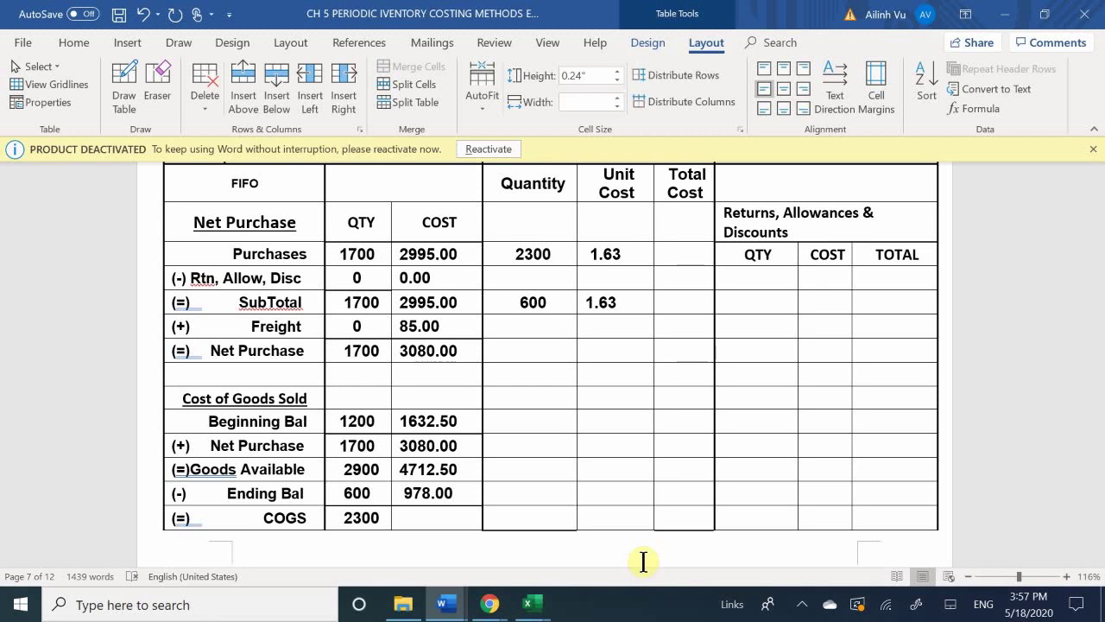
pyautogui.press('Down')
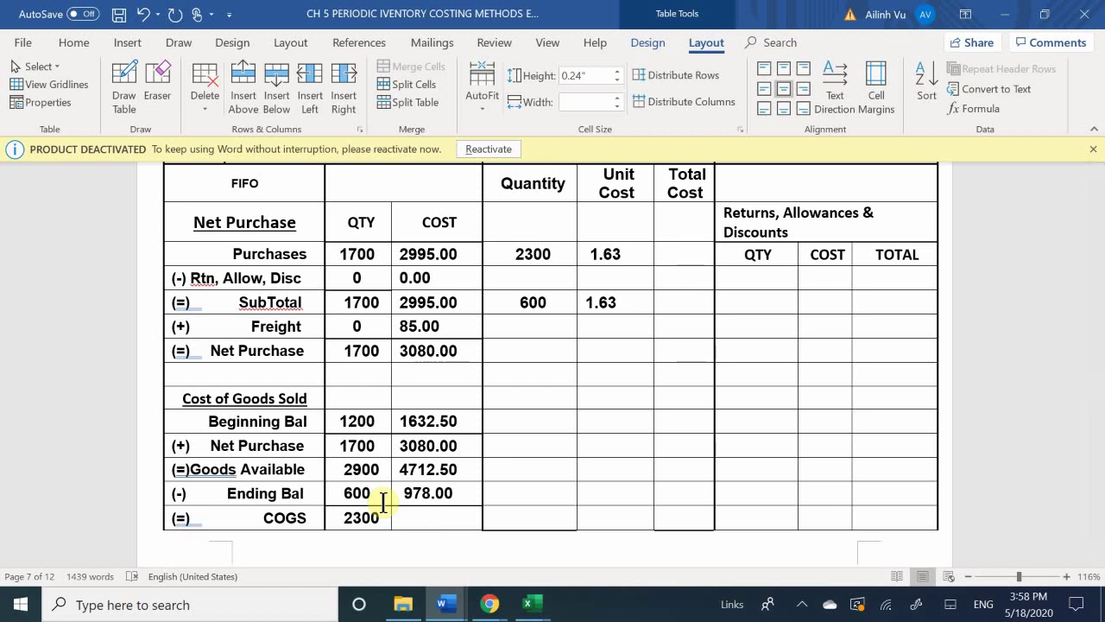
# - Correct the Ending Bal cost to 975.00 and enter 3737.00 as the COGS cost in exercise 10
pyautogui.click(431, 501)
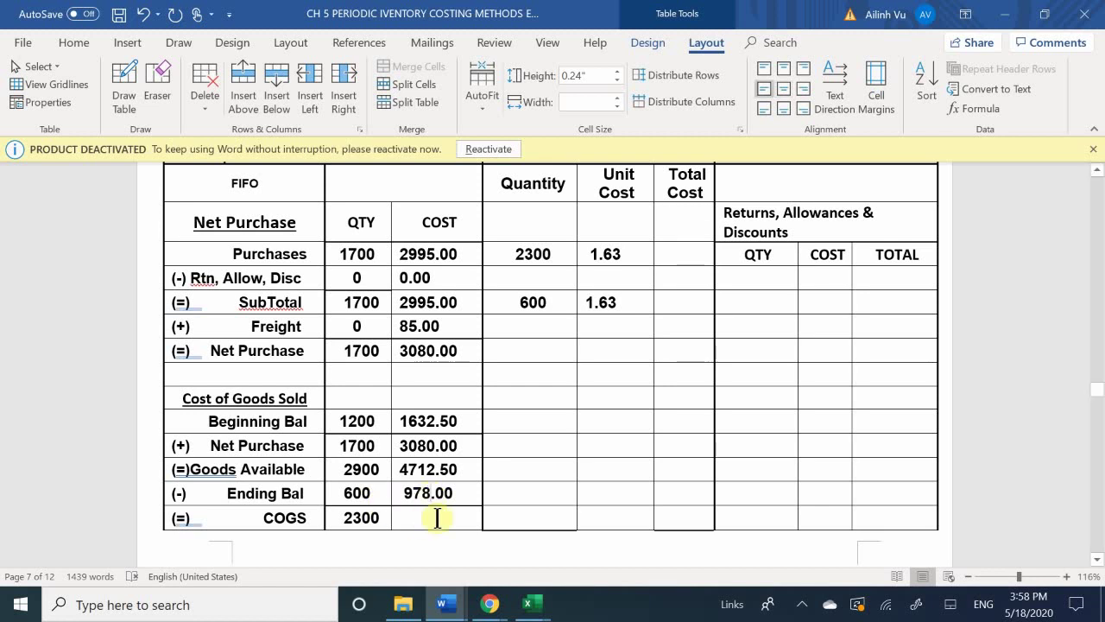
pyautogui.press('BackSpace')
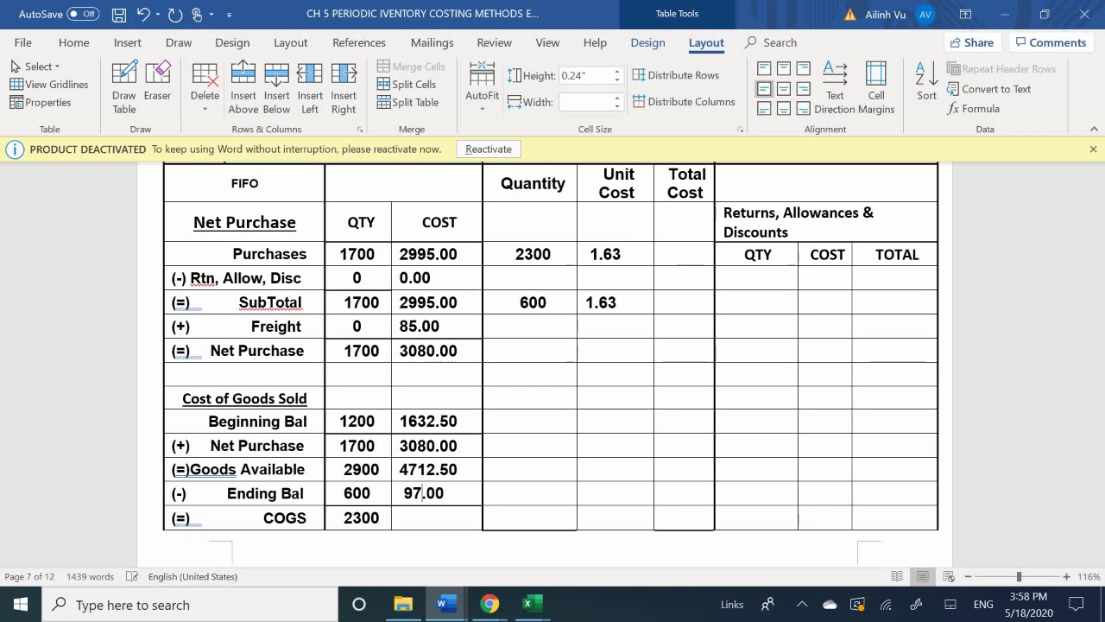
pyautogui.write('5')
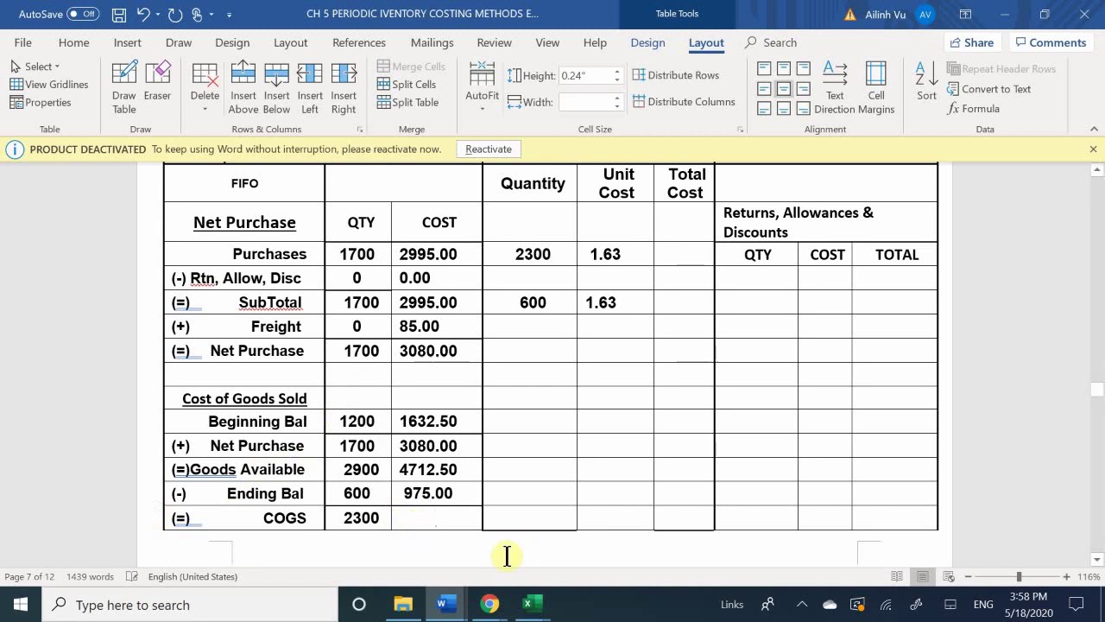
pyautogui.write('37')
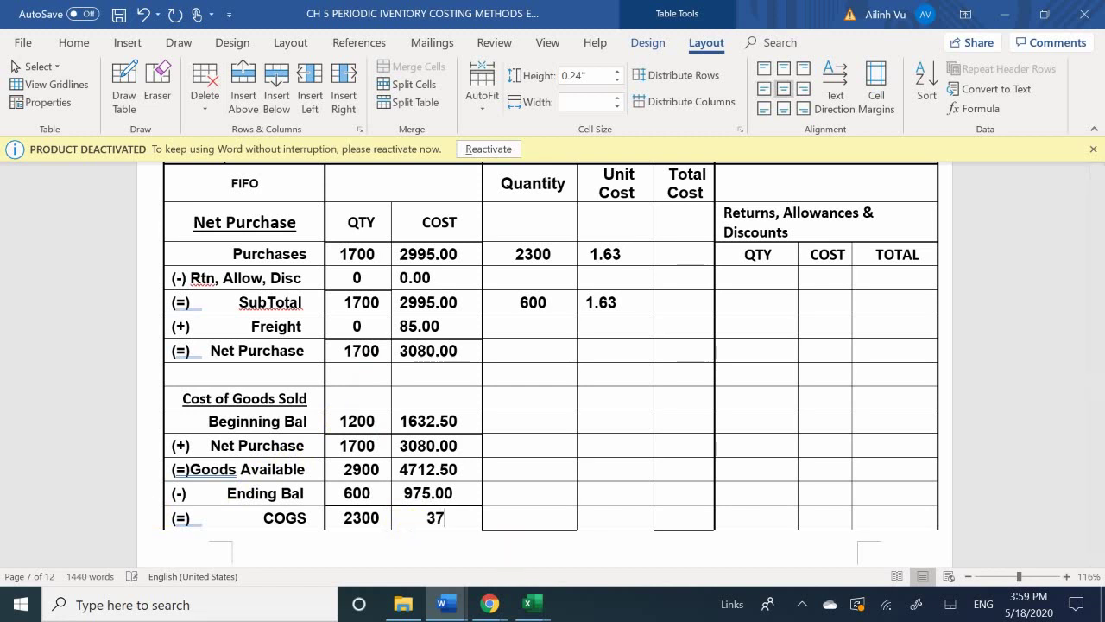
pyautogui.write('37.00')
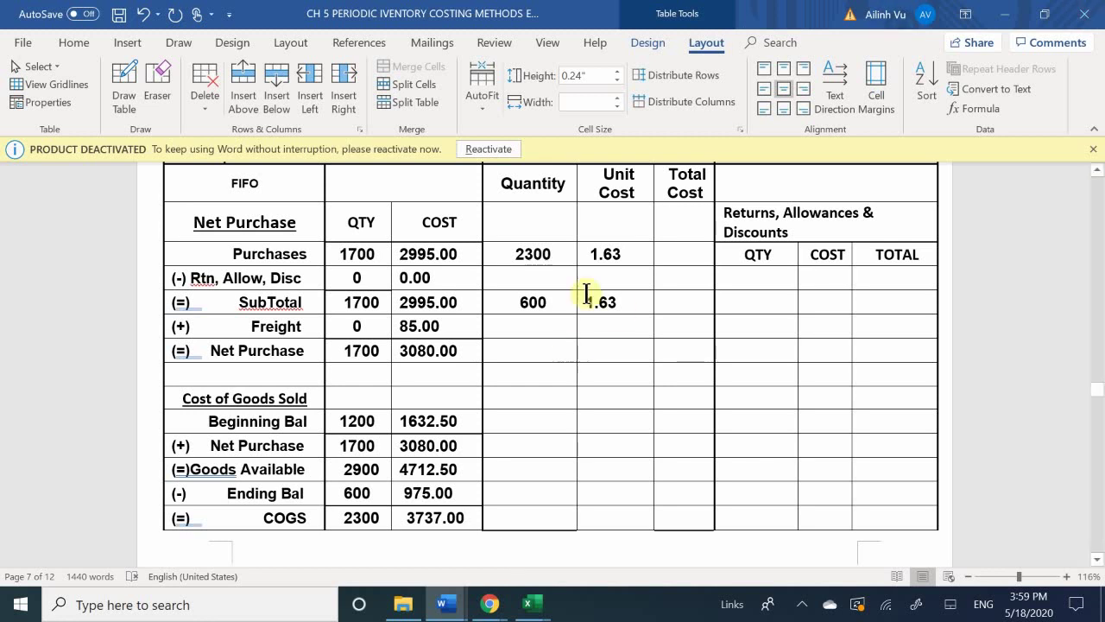
# - Change the unit cost to 1.625 for both the 2300-toy and 600-toy lines in exercise 10's table
pyautogui.click(630, 252)
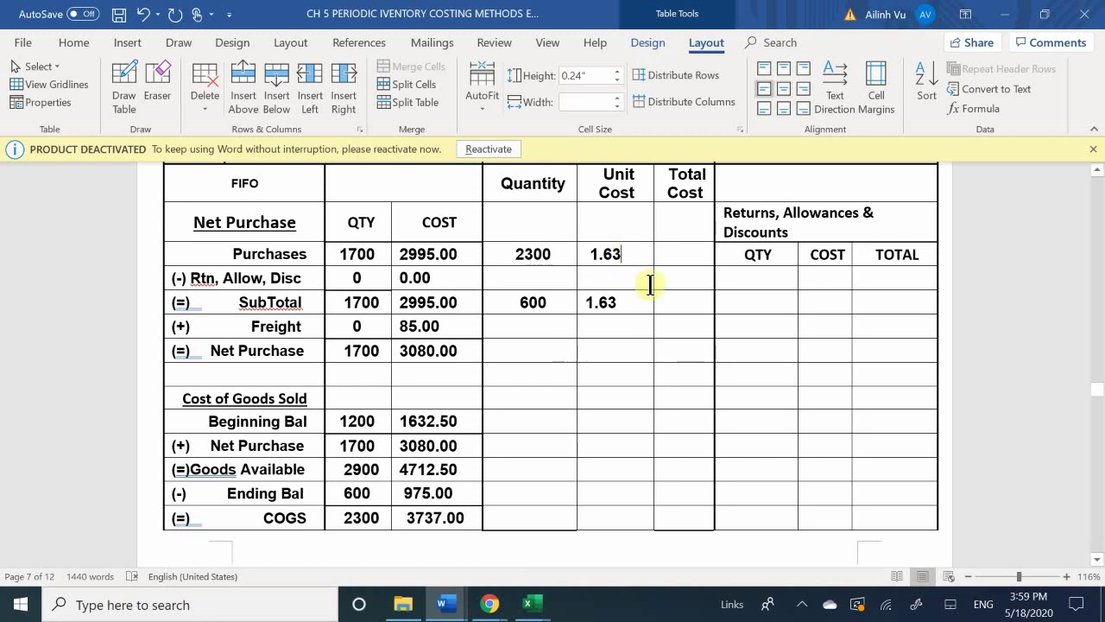
pyautogui.press('BackSpace')
pyautogui.write('25')
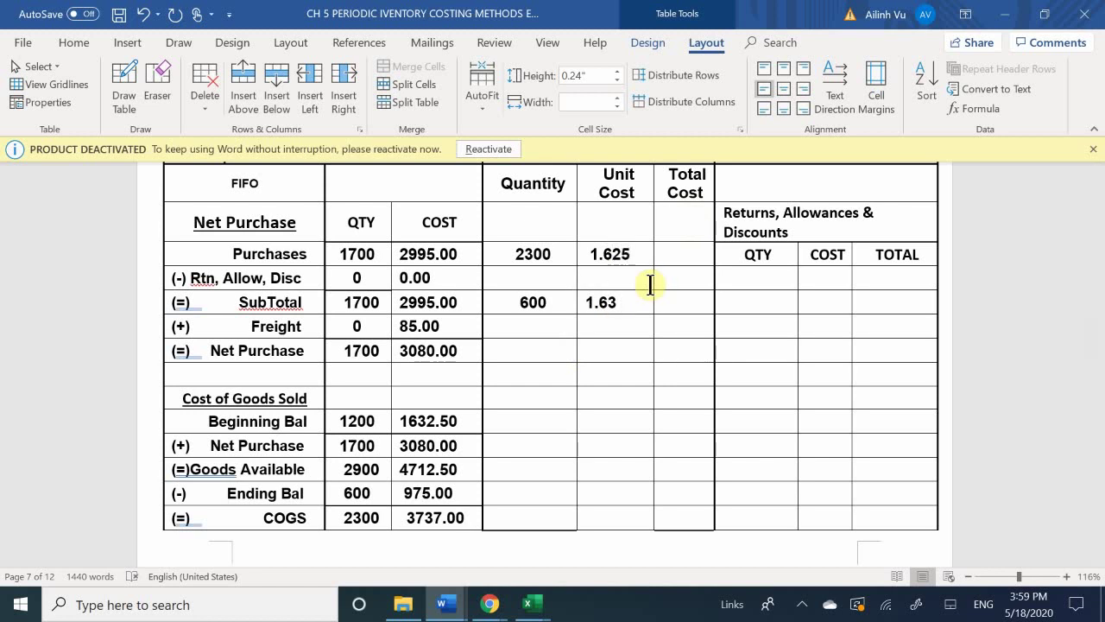
pyautogui.press('BackSpace')
pyautogui.write('25')
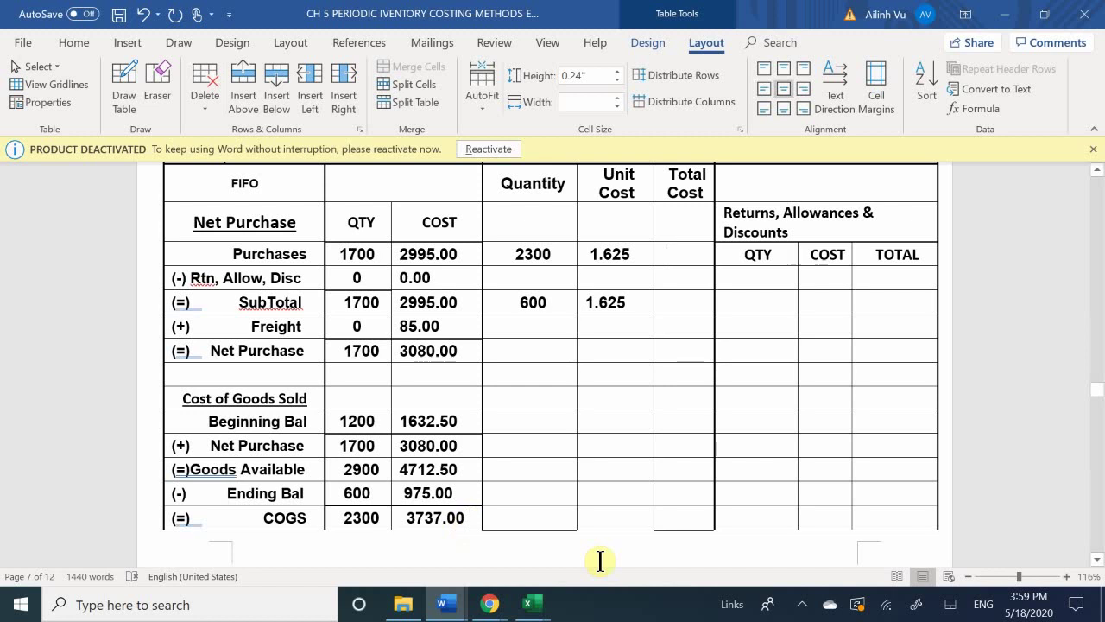
# - Correct the COGS cost in exercise 10's Cost of Goods Sold section to 3737.50
pyautogui.press('BackSpace')
pyautogui.press('BackSpace')
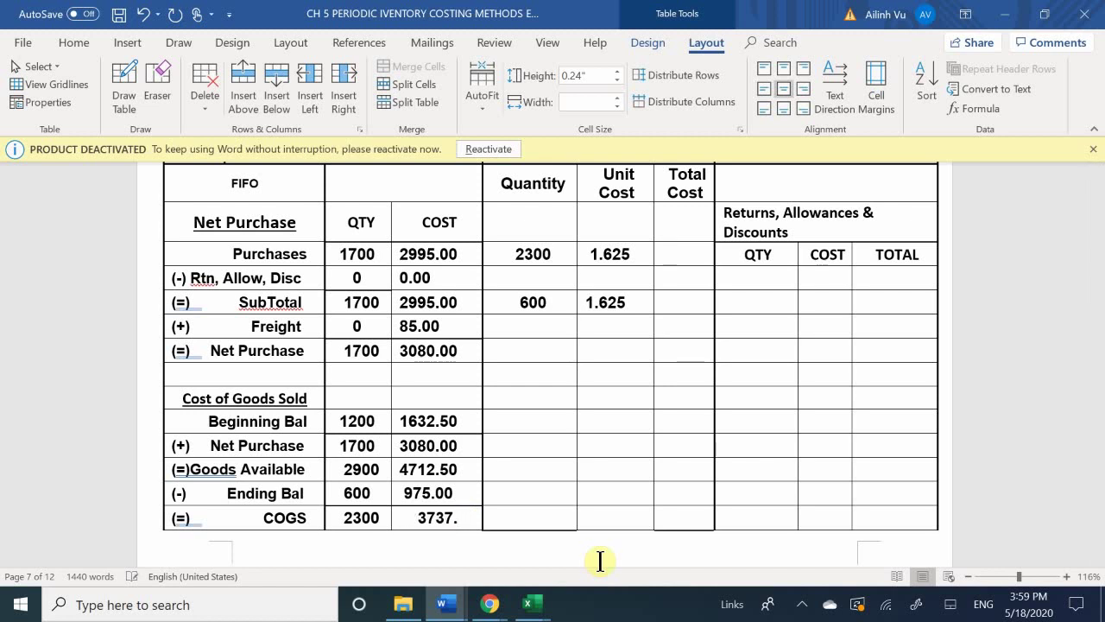
pyautogui.write('50')
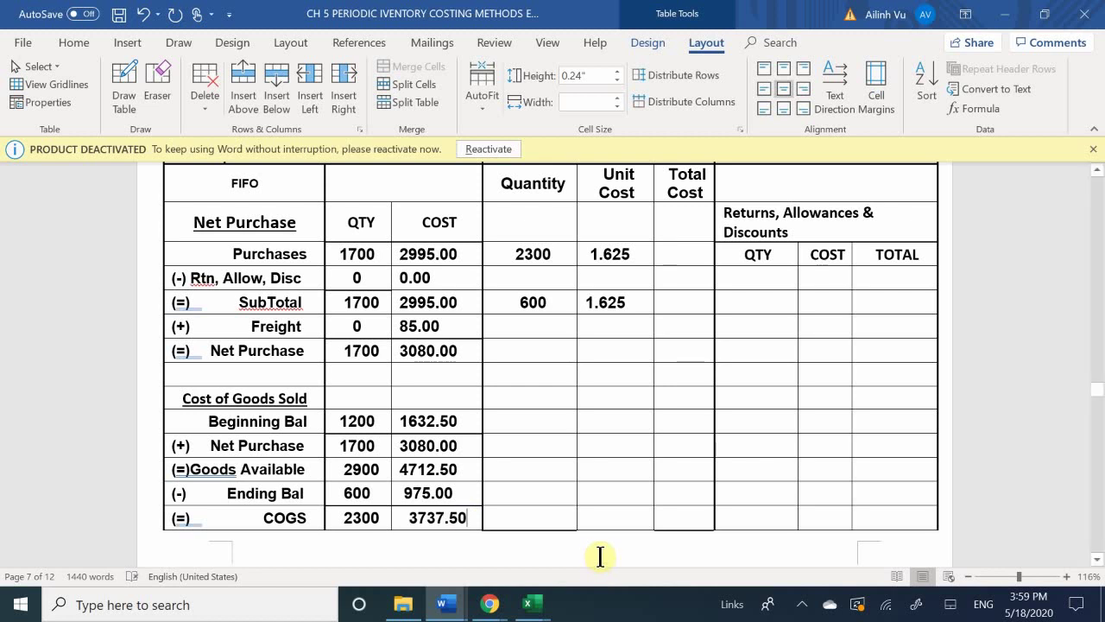
# - Review exercise 10's July purchase table together with its Net Purchase and Cost of Goods Sold sections
pyautogui.scroll(6, 457, 332)
pyautogui.scroll(3, 458, 334)
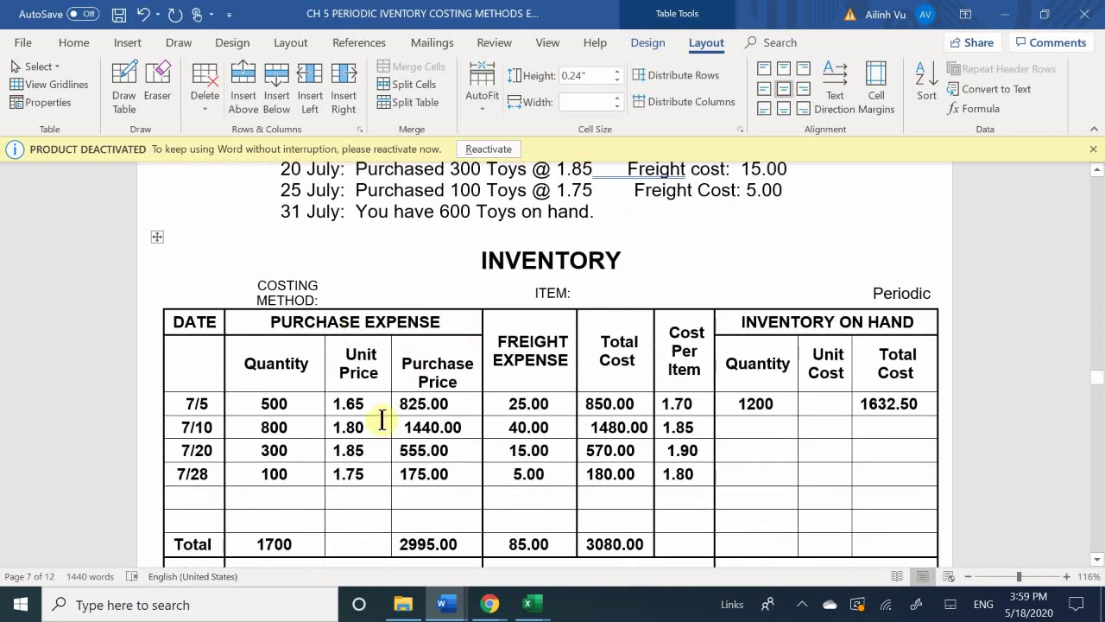
pyautogui.scroll(-2, 384, 421)
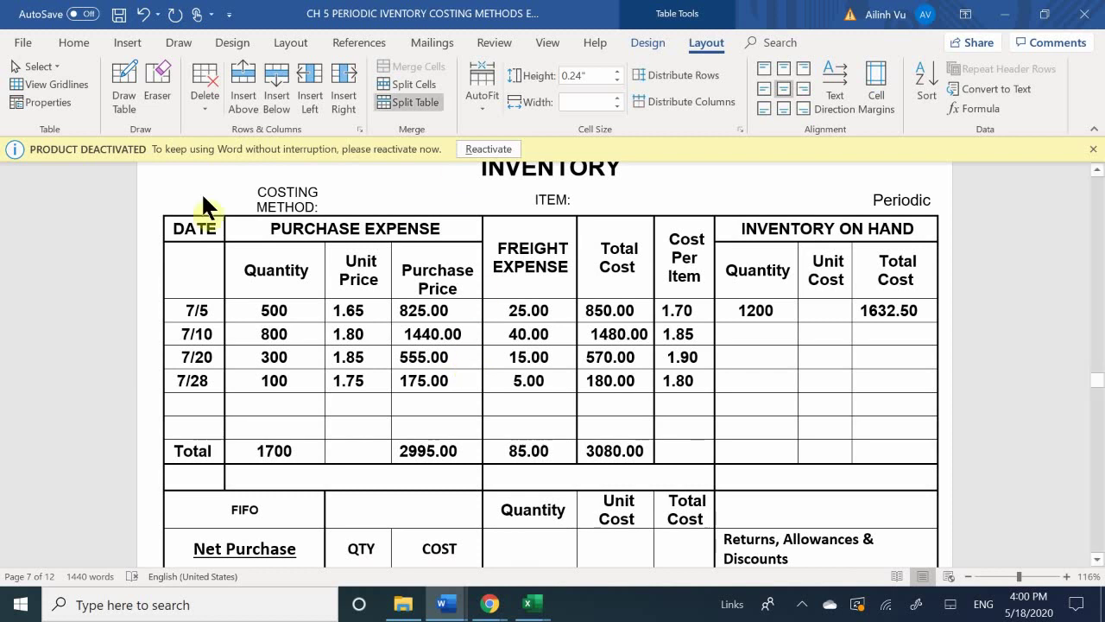
pyautogui.scroll(-1, 383, 355)
pyautogui.scroll(-5, 383, 355)
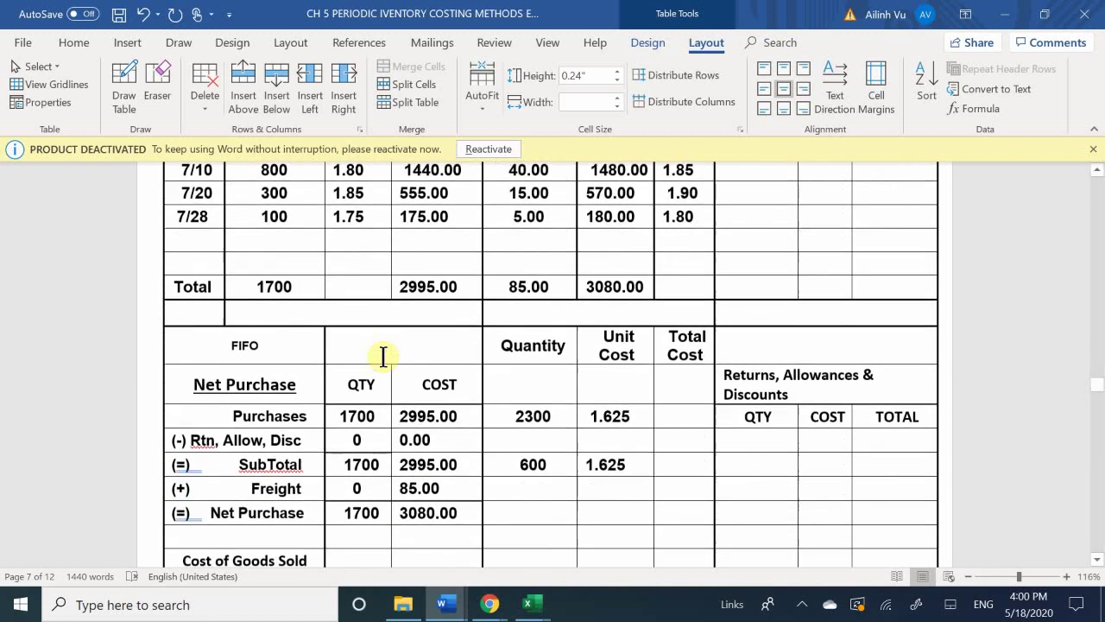
pyautogui.scroll(-6, 383, 355)
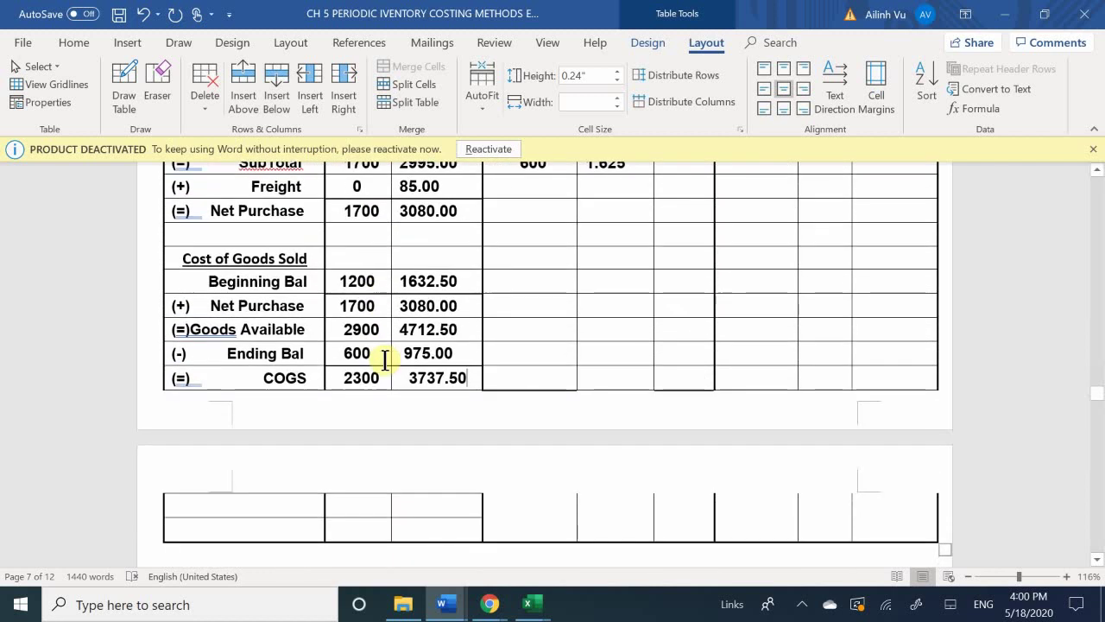
pyautogui.scroll(2, 385, 359)
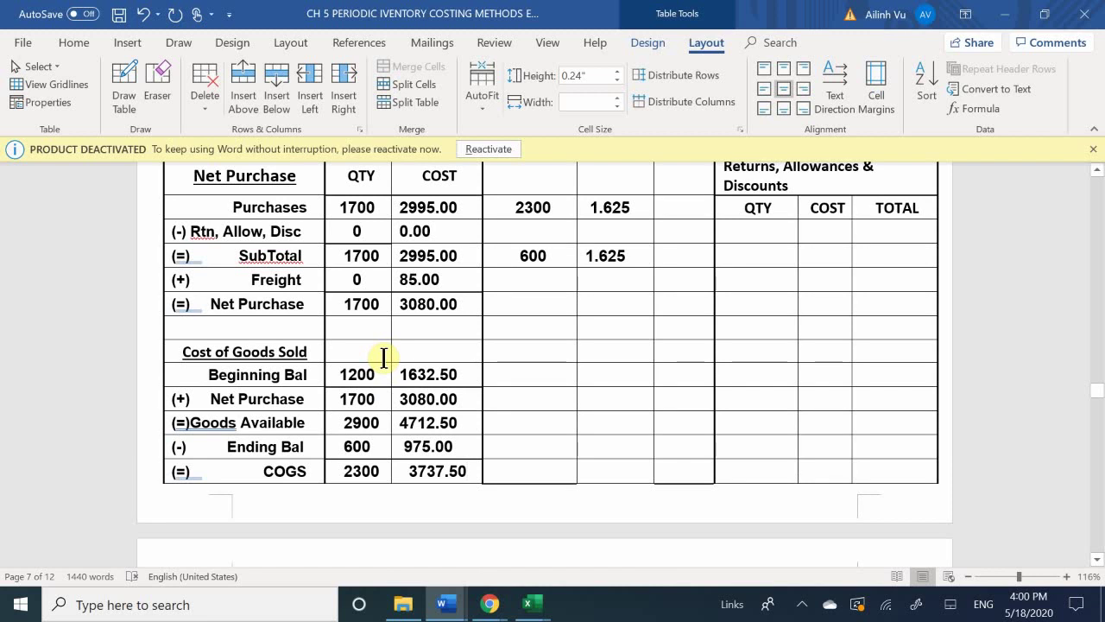
pyautogui.scroll(-1, 384, 356)
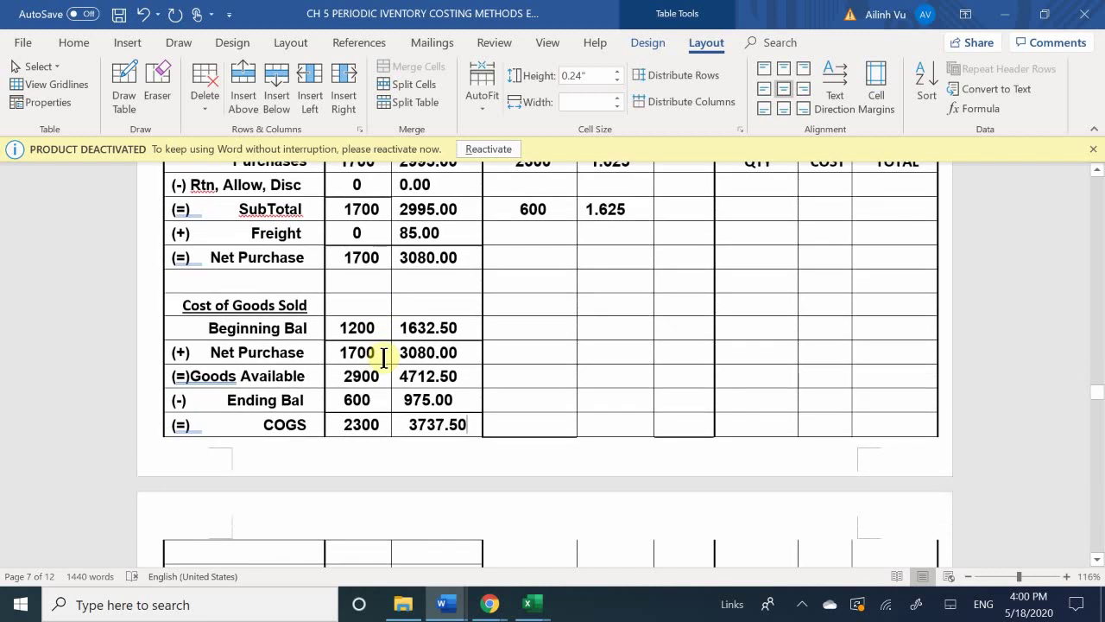
# - Look over the journal tables of exercises 11 and 12 and the text of exercise 13, comparing with exercise 10's figures
pyautogui.scroll(-10, 383, 356)
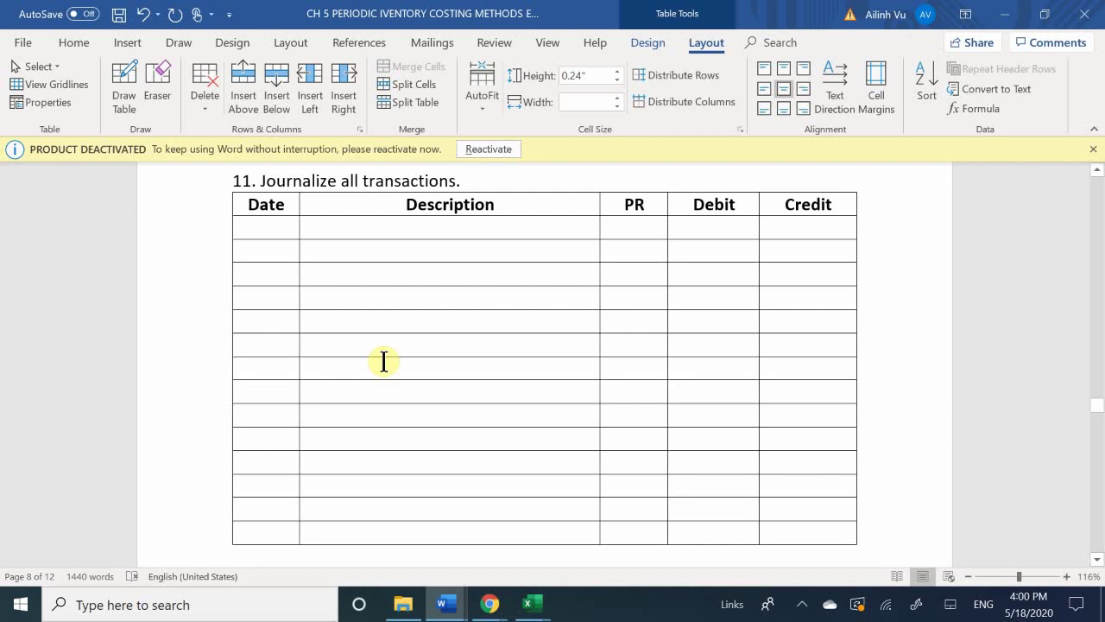
pyautogui.scroll(4, 383, 361)
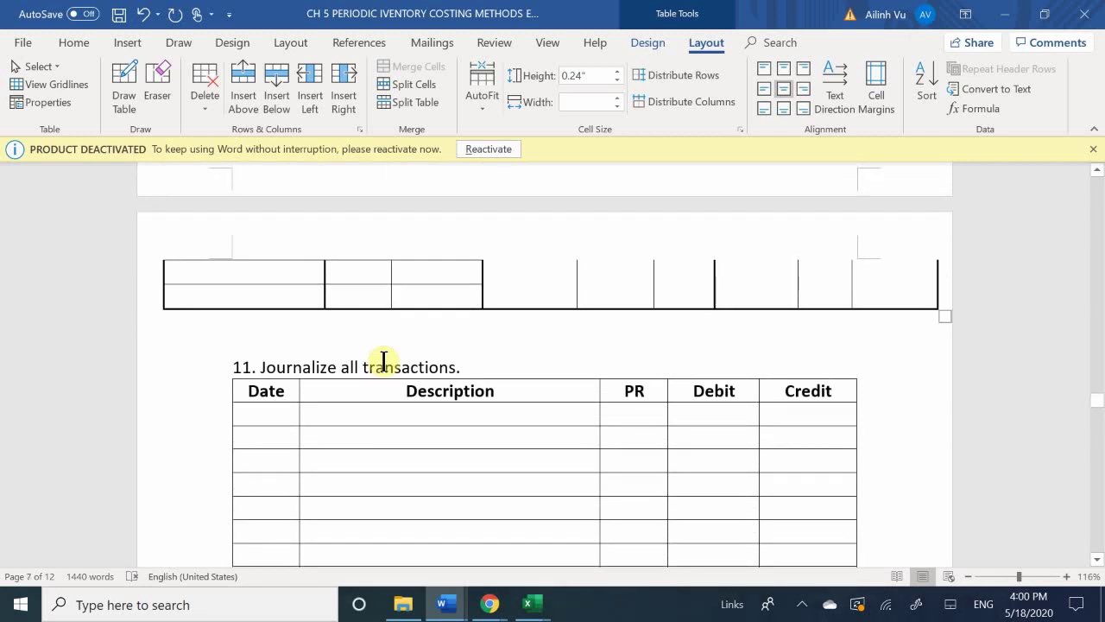
pyautogui.scroll(4, 384, 361)
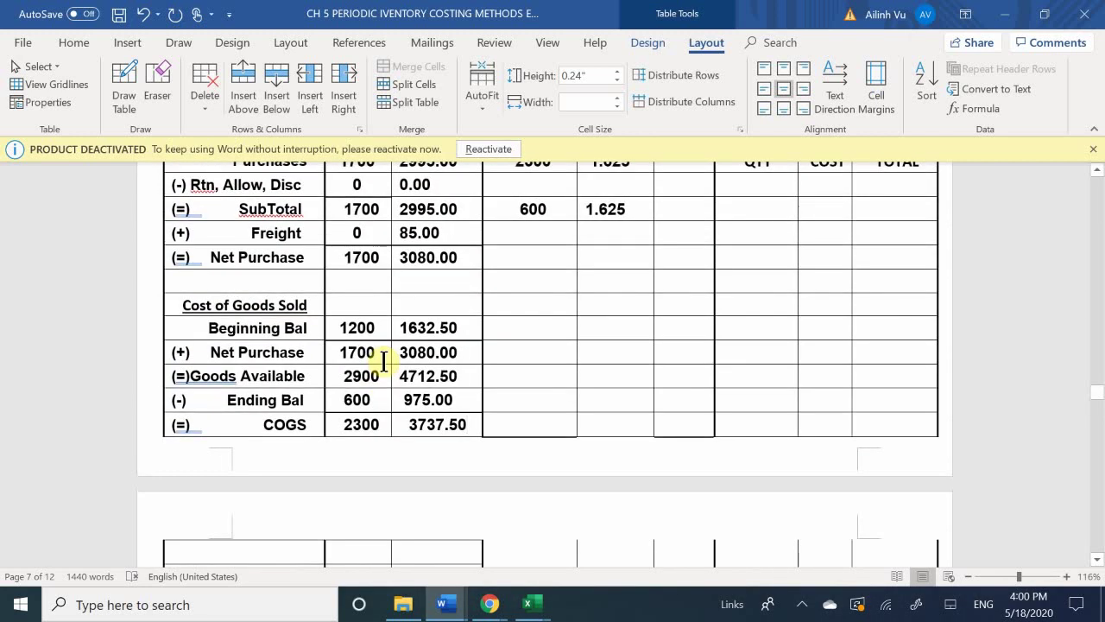
pyautogui.scroll(-6, 383, 361)
pyautogui.scroll(-11, 383, 361)
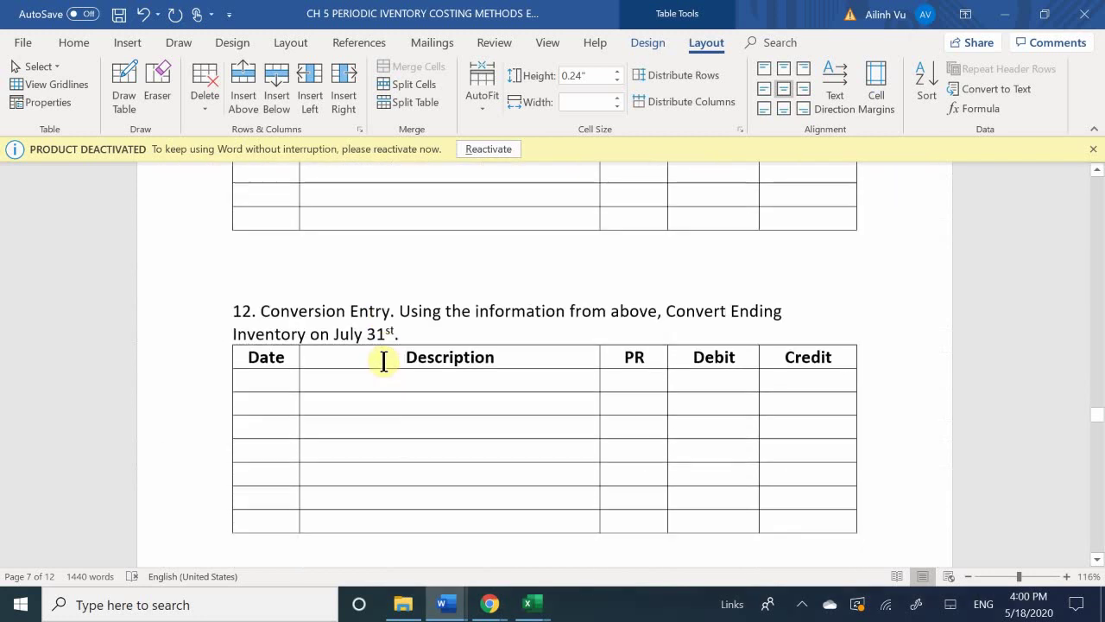
pyautogui.scroll(-12, 383, 361)
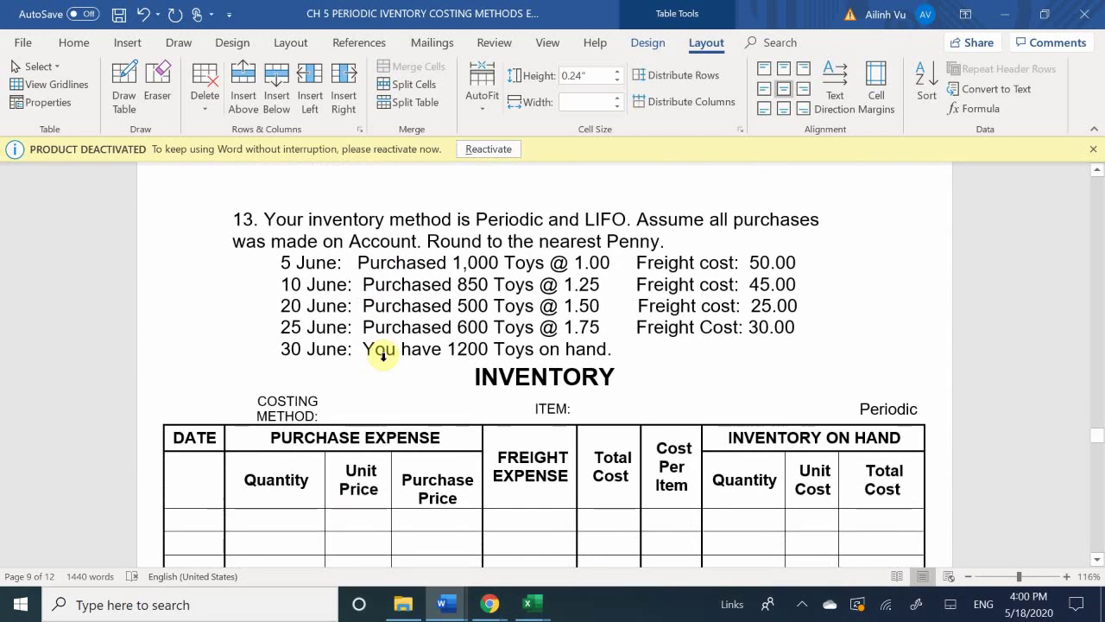
pyautogui.scroll(10, 383, 361)
pyautogui.scroll(10, 384, 365)
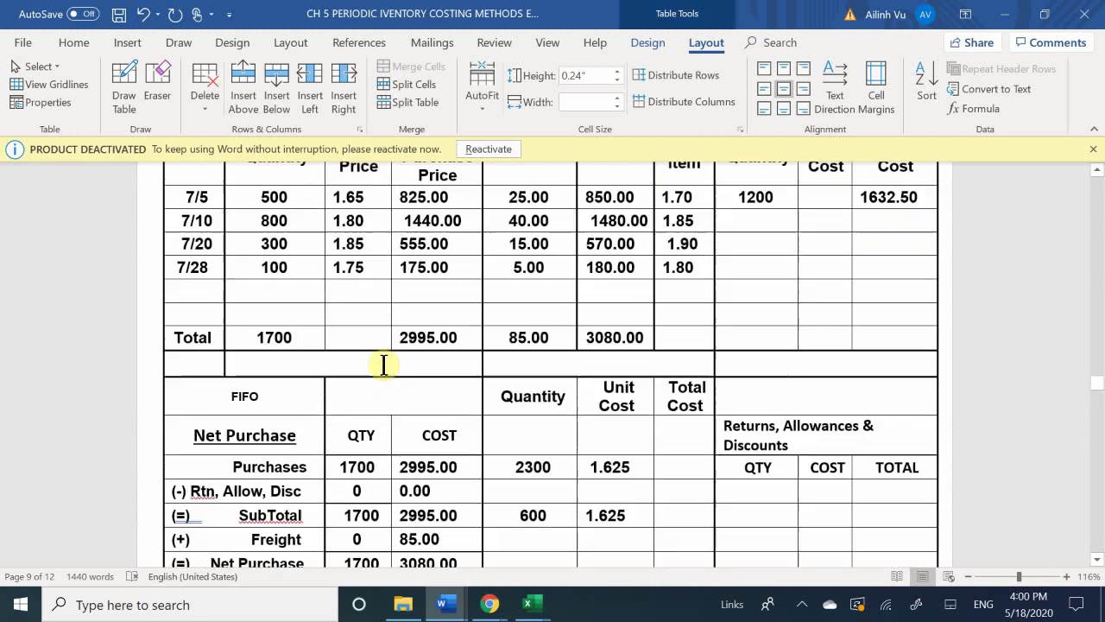
# - Enter the first line of exercise 12's conversion entry: date 7/31, description TOYS, debit 975.00
pyautogui.scroll(-5, 384, 365)
pyautogui.scroll(-8, 383, 365)
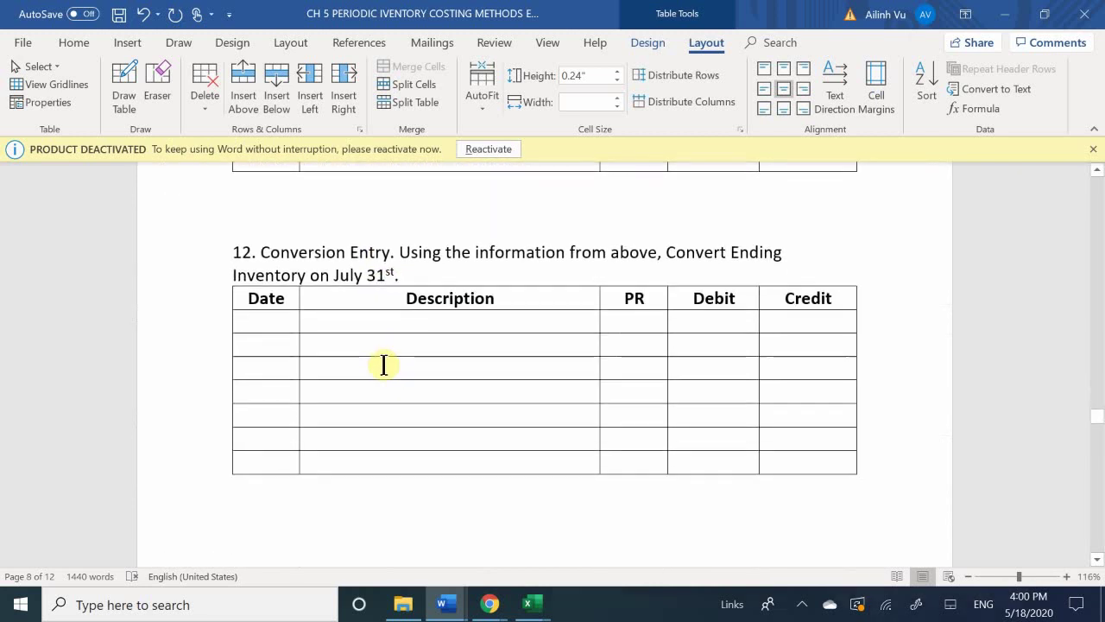
pyautogui.click(264, 321)
pyautogui.write('7')
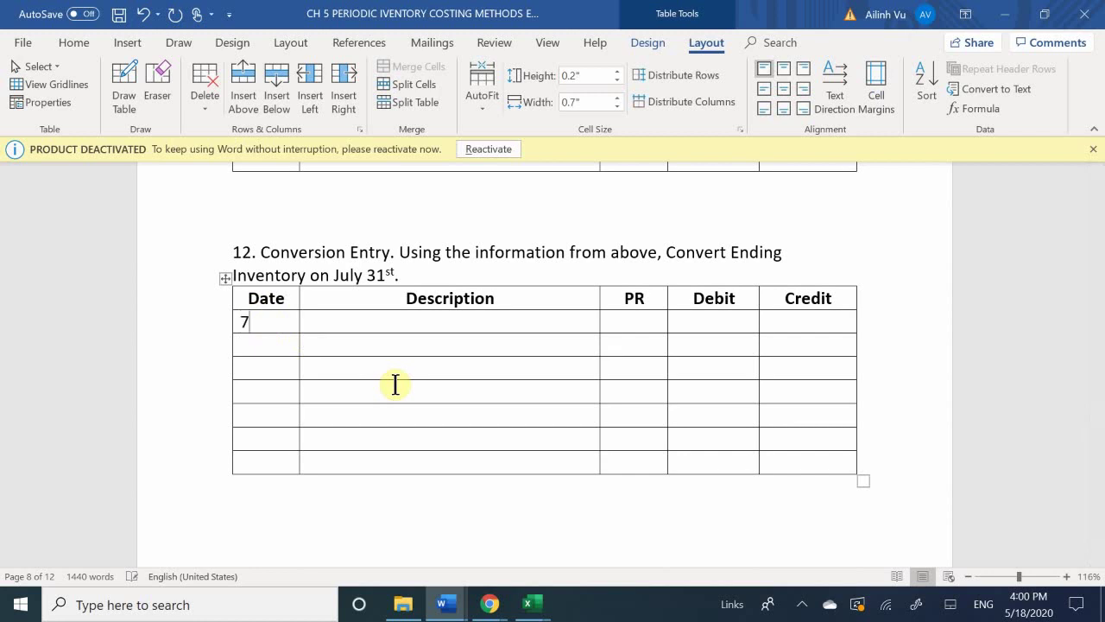
pyautogui.write('/31')
pyautogui.press('Tab')
pyautogui.write('TOYD')
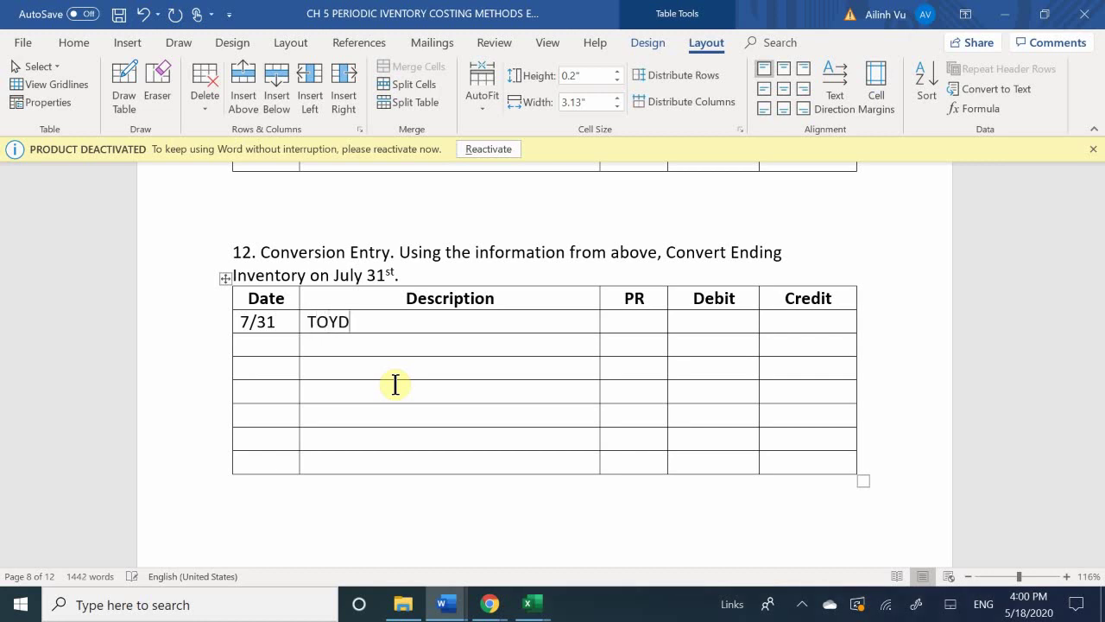
pyautogui.press('BackSpace')
pyautogui.write('S')
pyautogui.press('Tab')
pyautogui.press('Tab')
pyautogui.write('975.00')
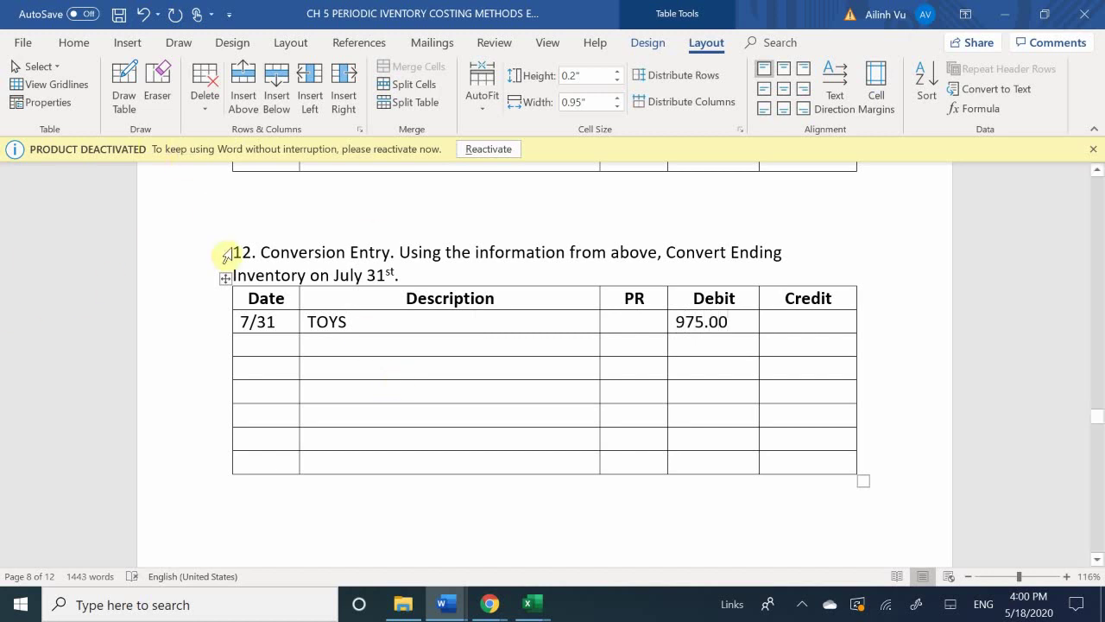
# - Add COST OF GOODS SOLD with a debit of 3737.50 as the second line of exercise 12's conversion entry
pyautogui.click(321, 343)
pyautogui.write('CO')
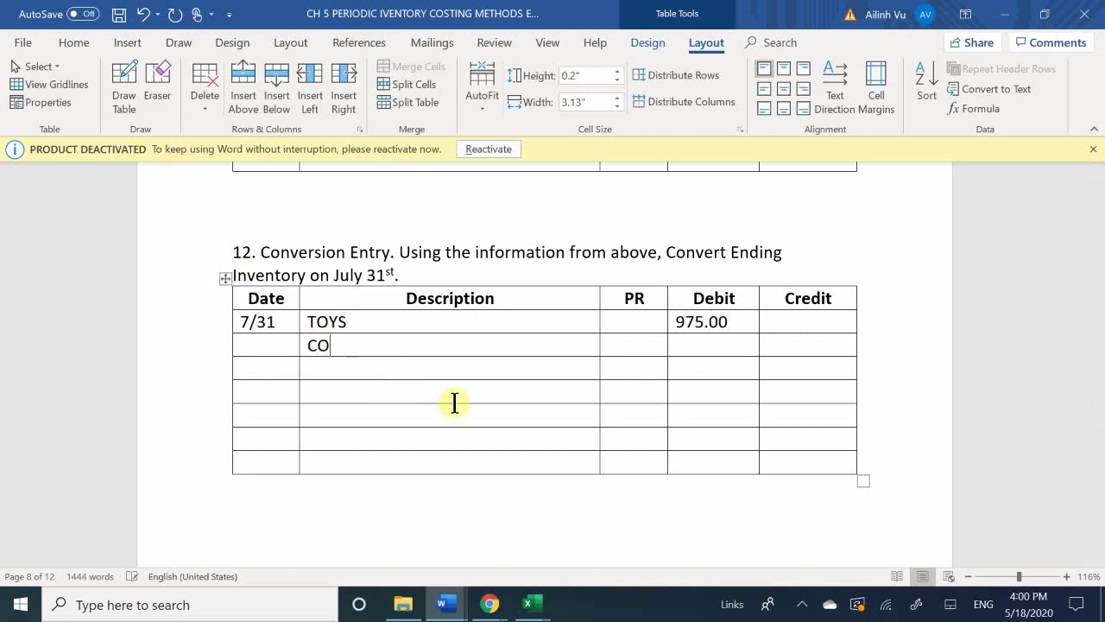
pyautogui.write('ST OF GOODS SOLD')
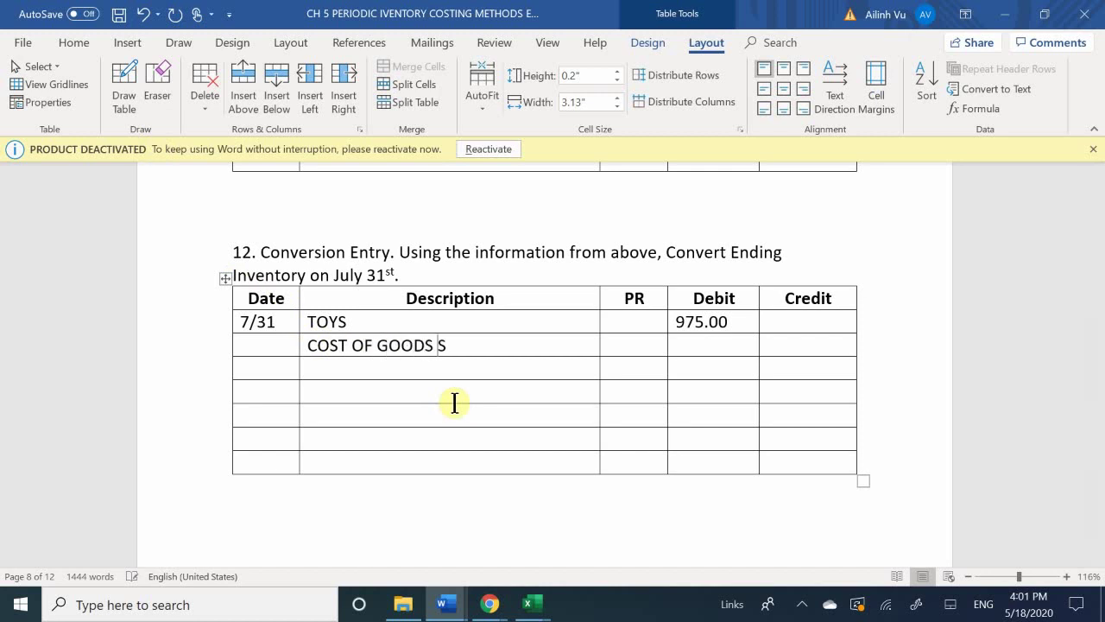
pyautogui.press('Tab')
pyautogui.press('Tab')
pyautogui.write('3737.50')
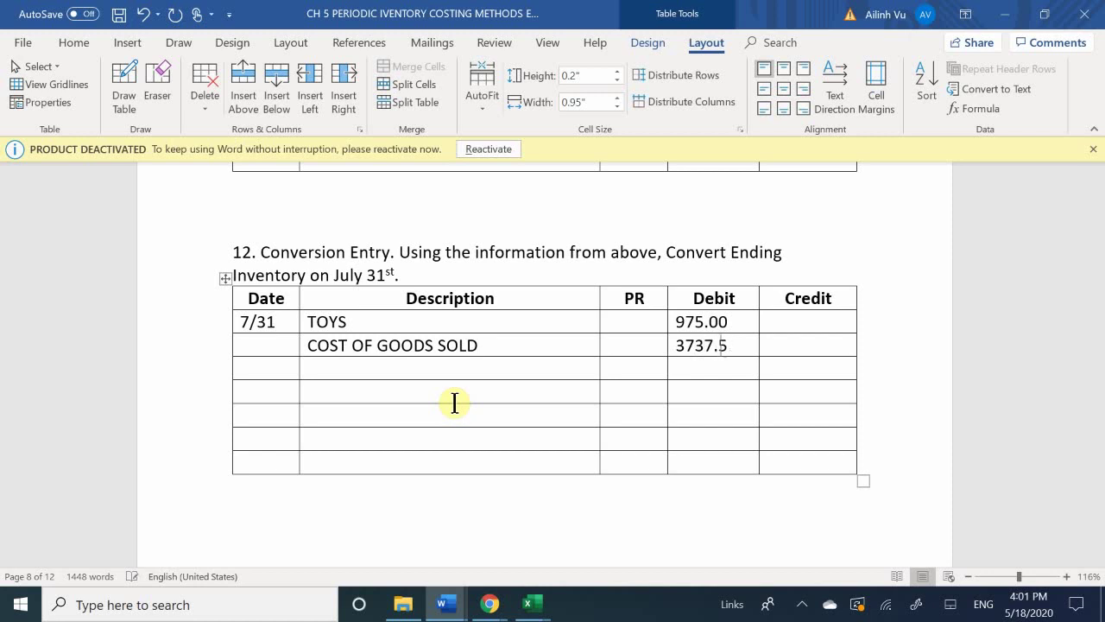
# - Enter the indented description PURCHASE EXPENSE on the third line of exercise 12's conversion entry
pyautogui.click(369, 373)
pyautogui.write('p')
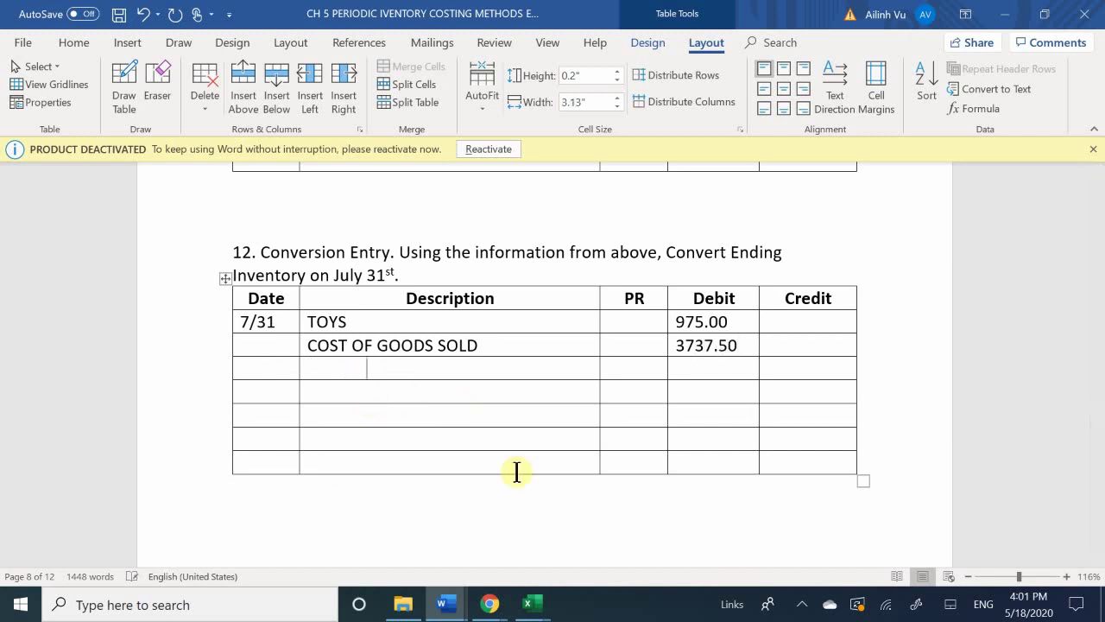
pyautogui.press('BackSpace')
pyautogui.write('PURCHAS')
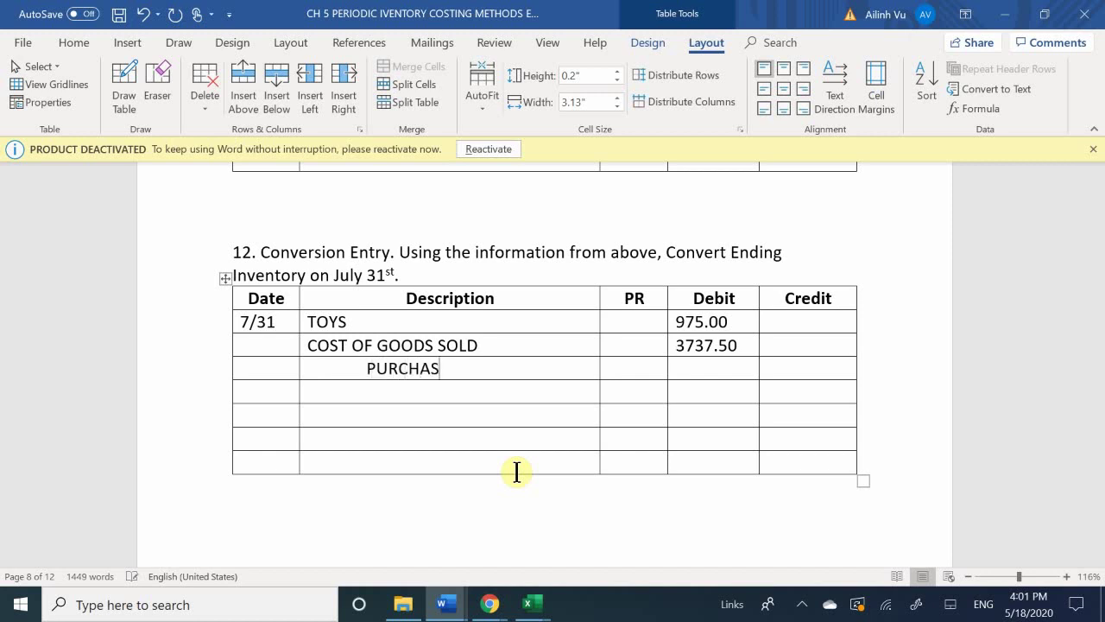
pyautogui.write('E EXPENSE')
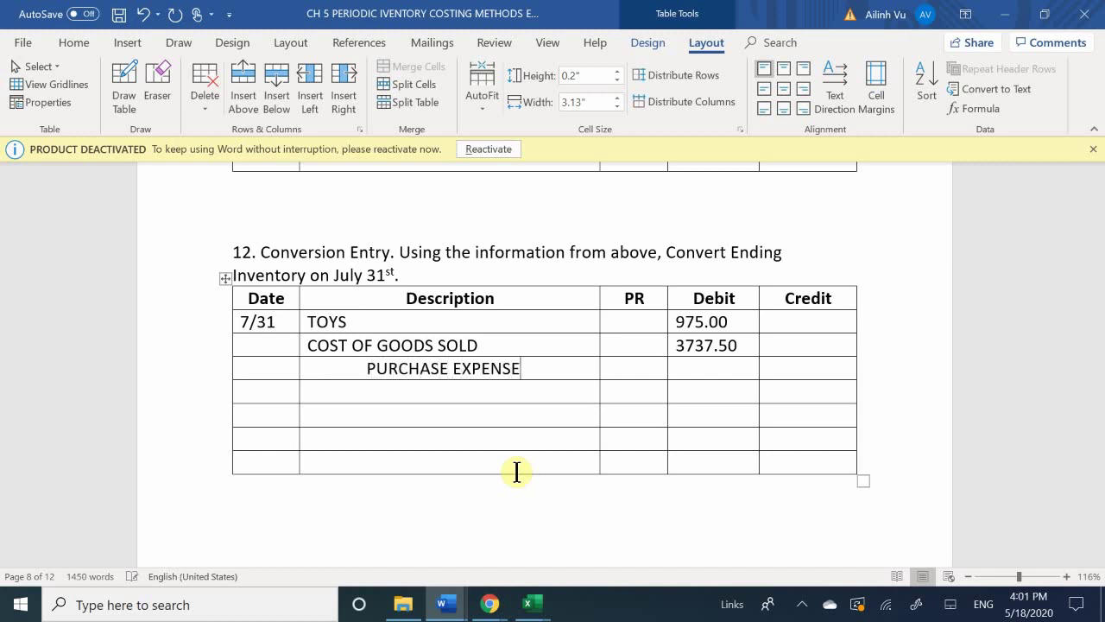
# - Credit PURCHASE EXPENSE for 2995.00 in exercise 12's entry, taking the purchases cost from exercise 10's Net Purchase section
pyautogui.scroll(10, 474, 458)
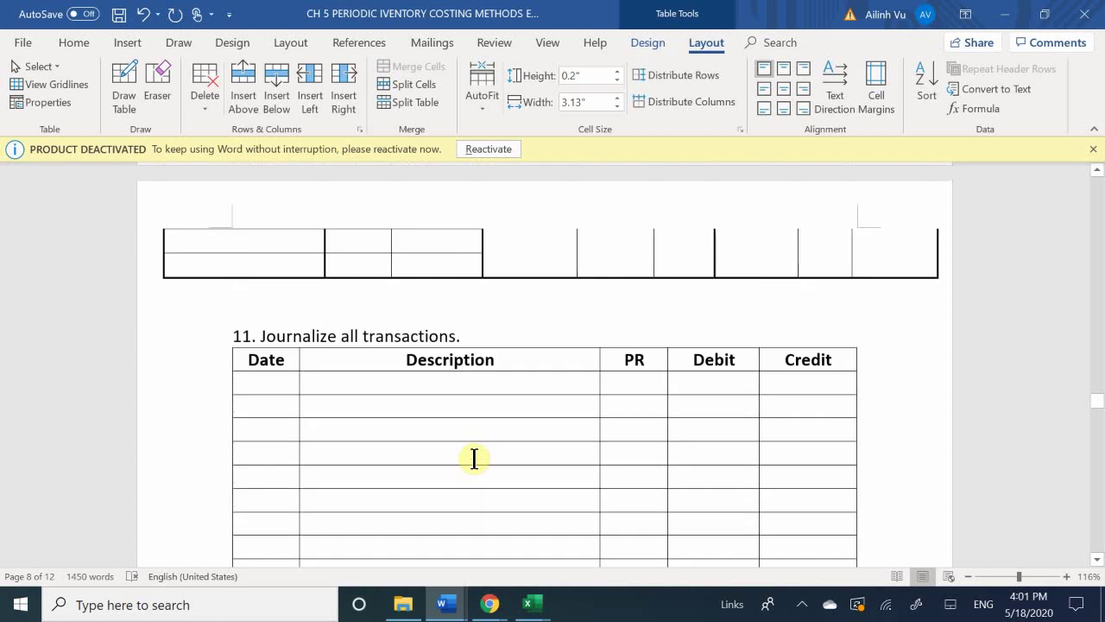
pyautogui.scroll(5, 474, 458)
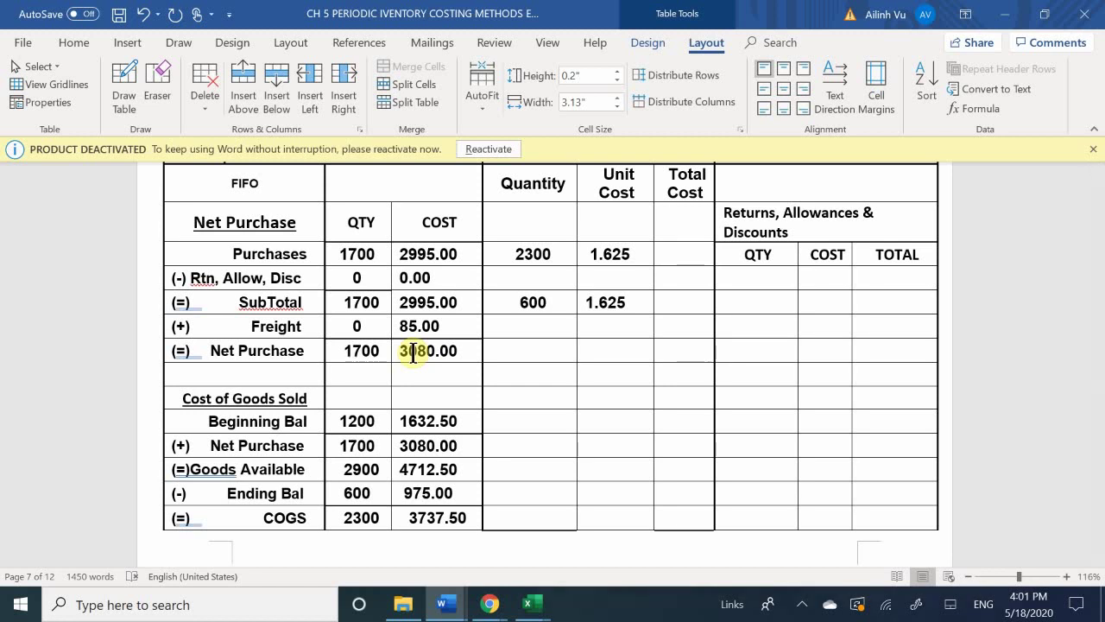
pyautogui.scroll(-15, 413, 352)
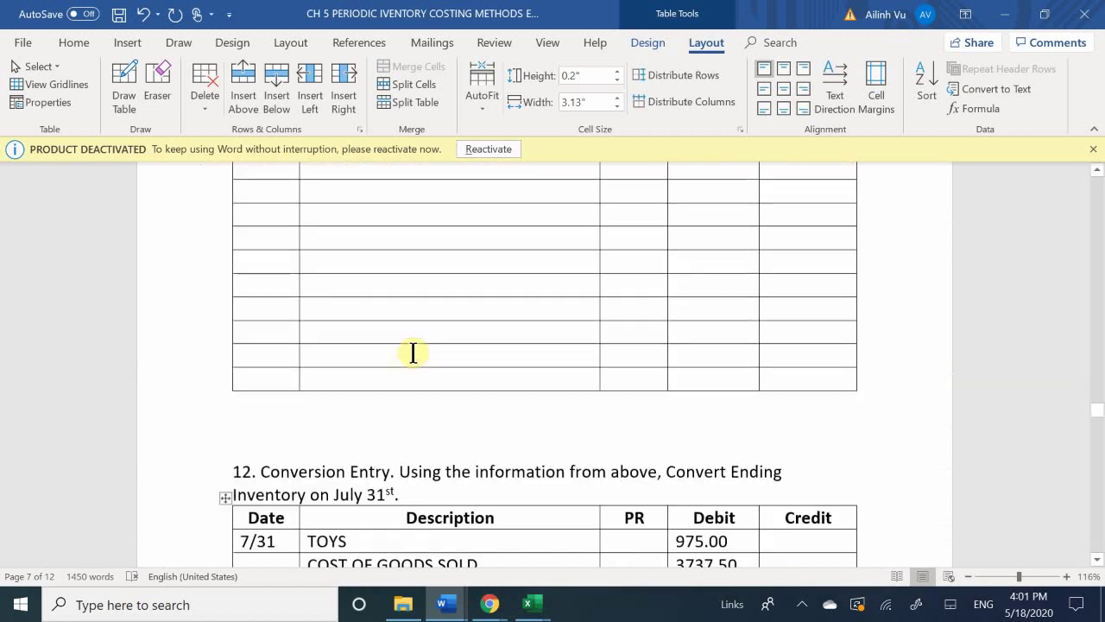
pyautogui.scroll(-6, 414, 352)
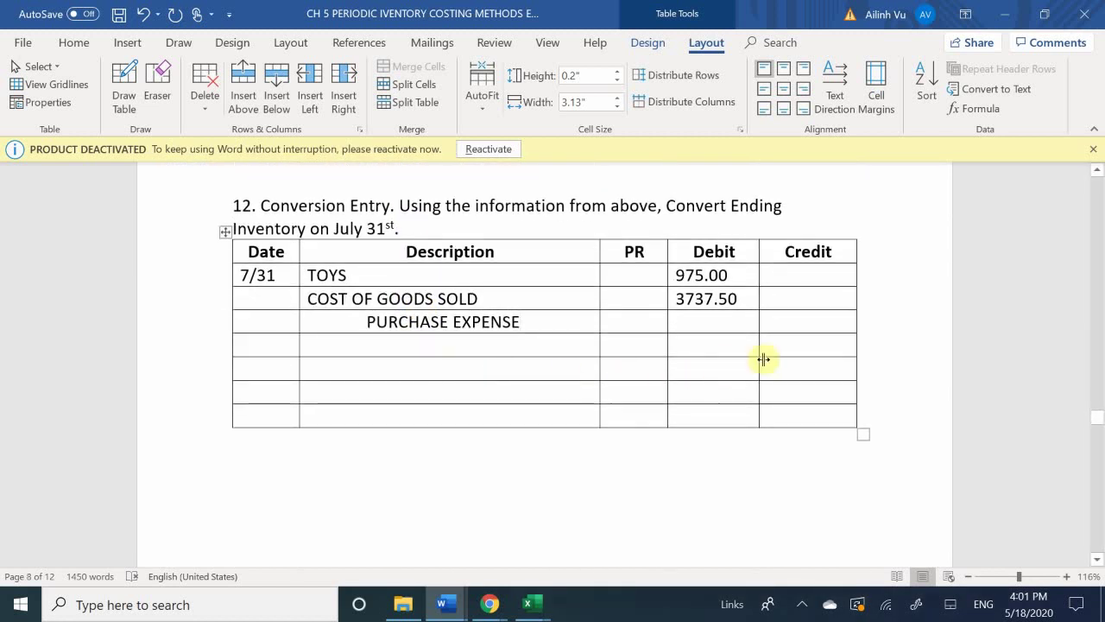
pyautogui.click(811, 345)
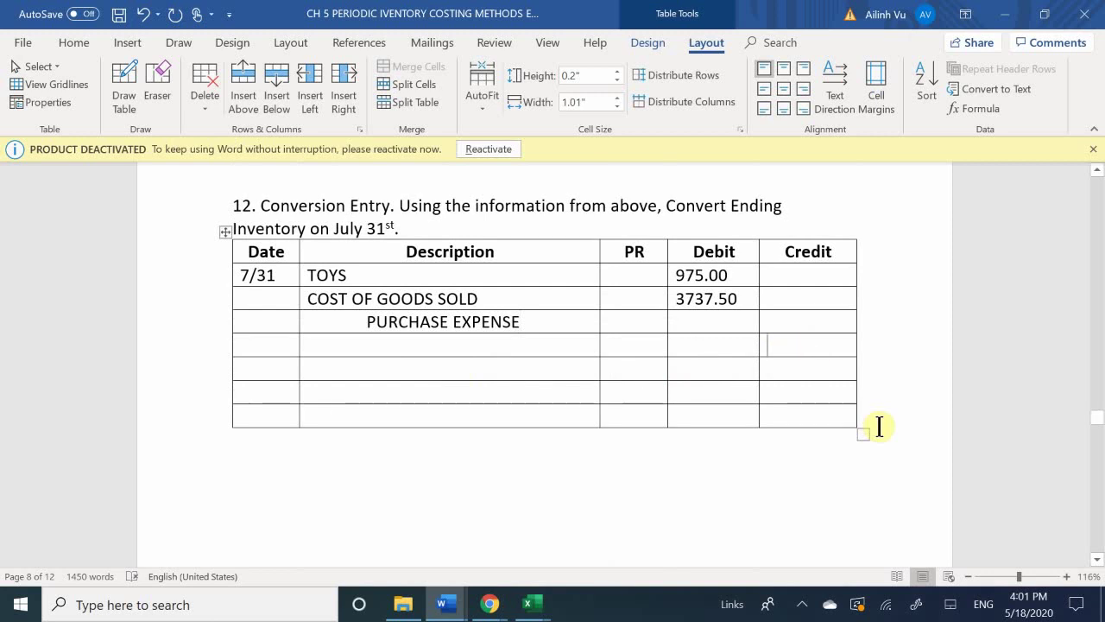
pyautogui.write('2995.00')
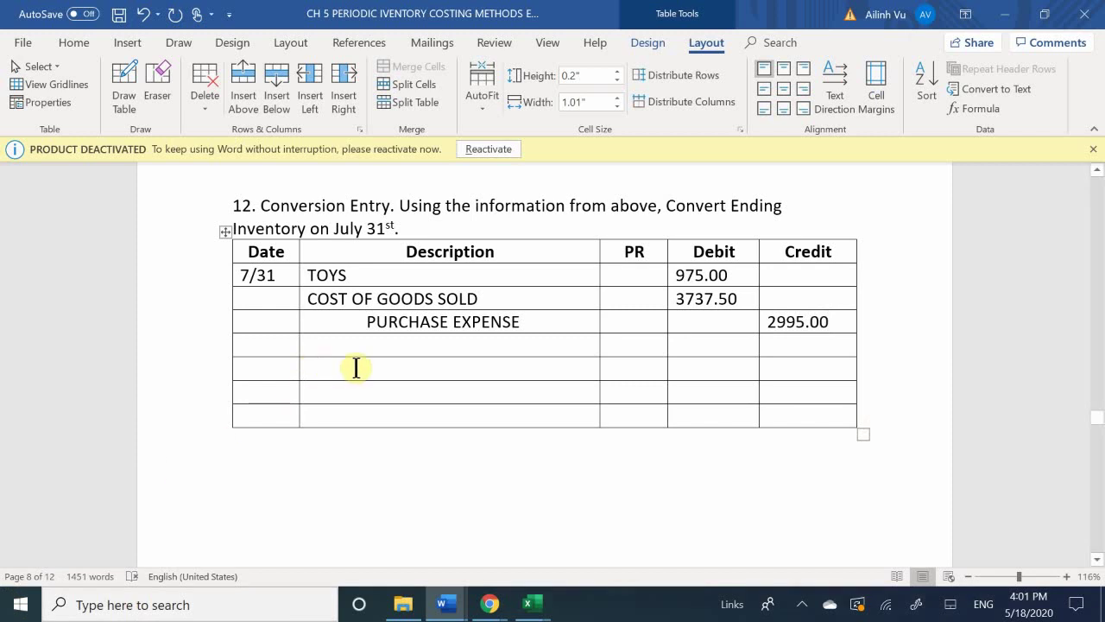
# - Enter the indented description FREIGHT EXPENSE on the fourth line of exercise 12's conversion entry
pyautogui.click(409, 350)
pyautogui.write('F')
pyautogui.press('BackSpace')
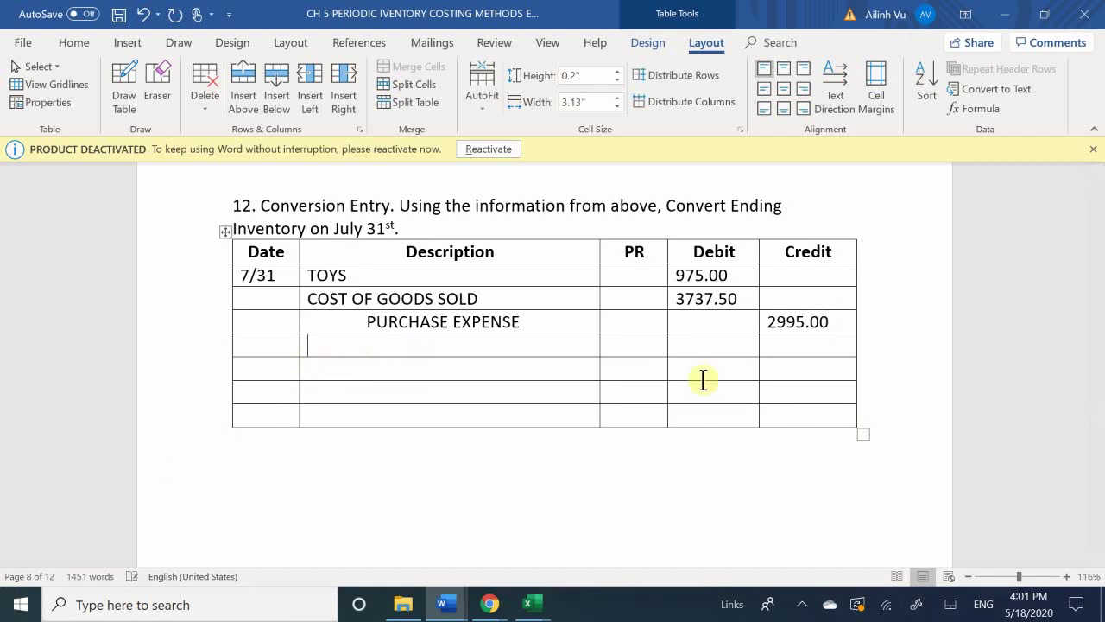
pyautogui.press('Tab')
pyautogui.hotkey('shift', 'Tab')
pyautogui.write('f')
pyautogui.press('BackSpace')
pyautogui.write('FREIG')
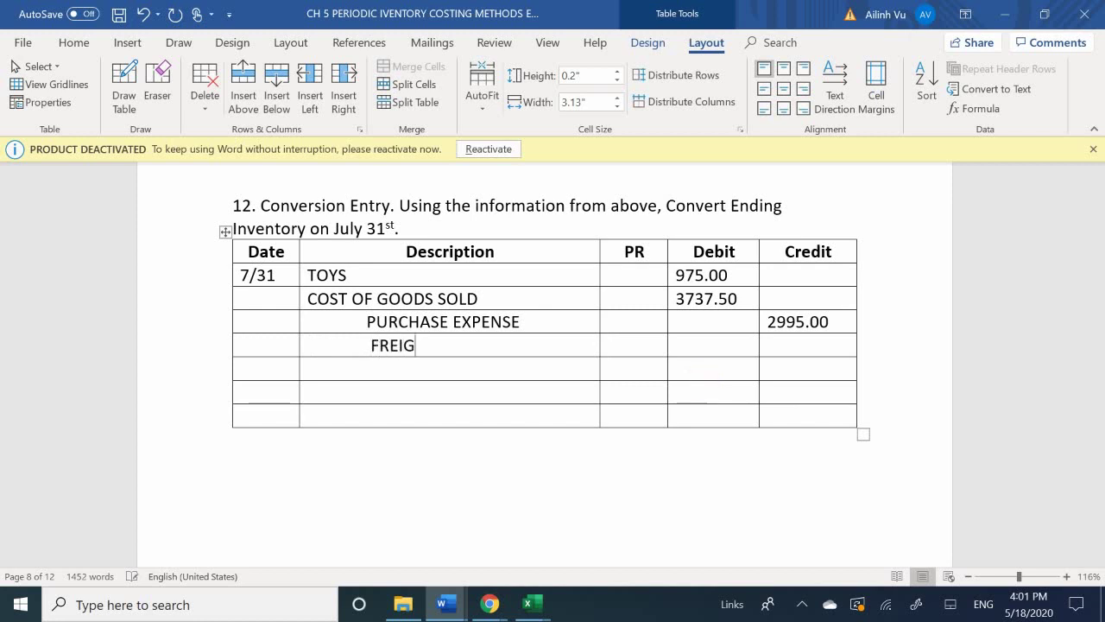
pyautogui.write('HT EXPENSE')
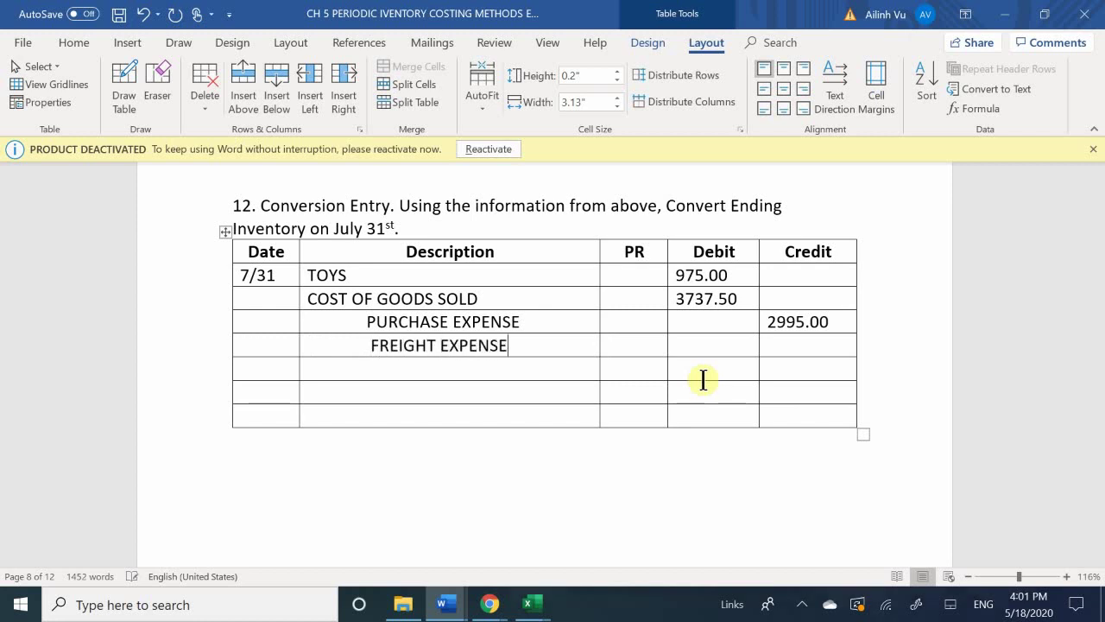
# - Credit FREIGHT EXPENSE for 85.00 in exercise 12's conversion entry
pyautogui.press('Tab')
pyautogui.press('Tab')
pyautogui.press('Tab')
pyautogui.write('185.0')
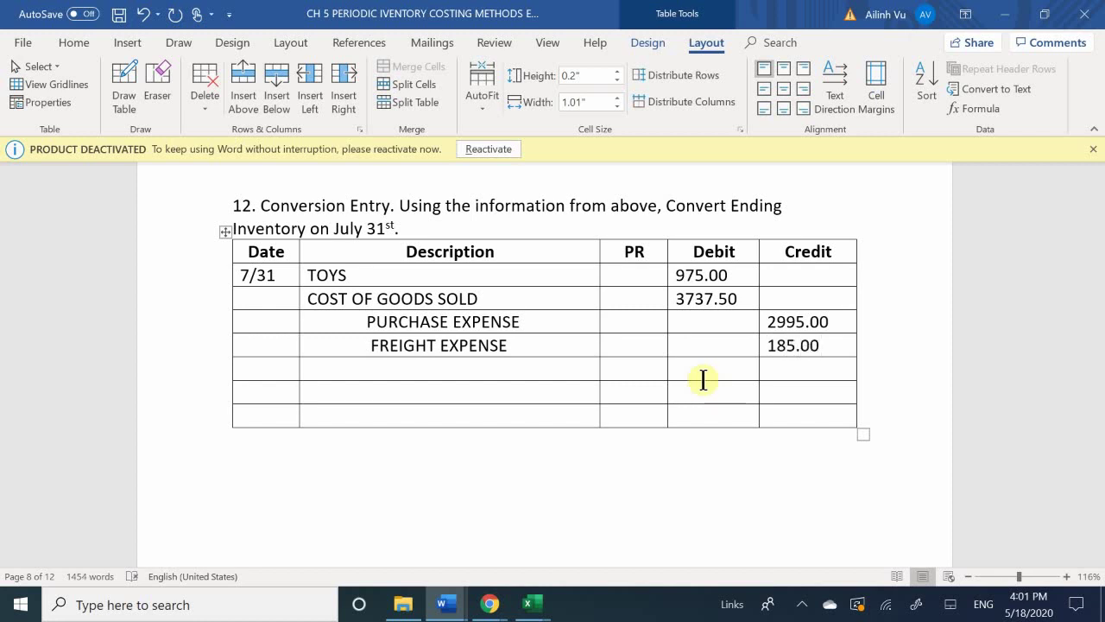
pyautogui.press('BackSpace')
pyautogui.press('BackSpace')
pyautogui.press('BackSpace')
pyautogui.press('BackSpace')
pyautogui.write('8/')
pyautogui.press('BackSpace')
pyautogui.write('5')
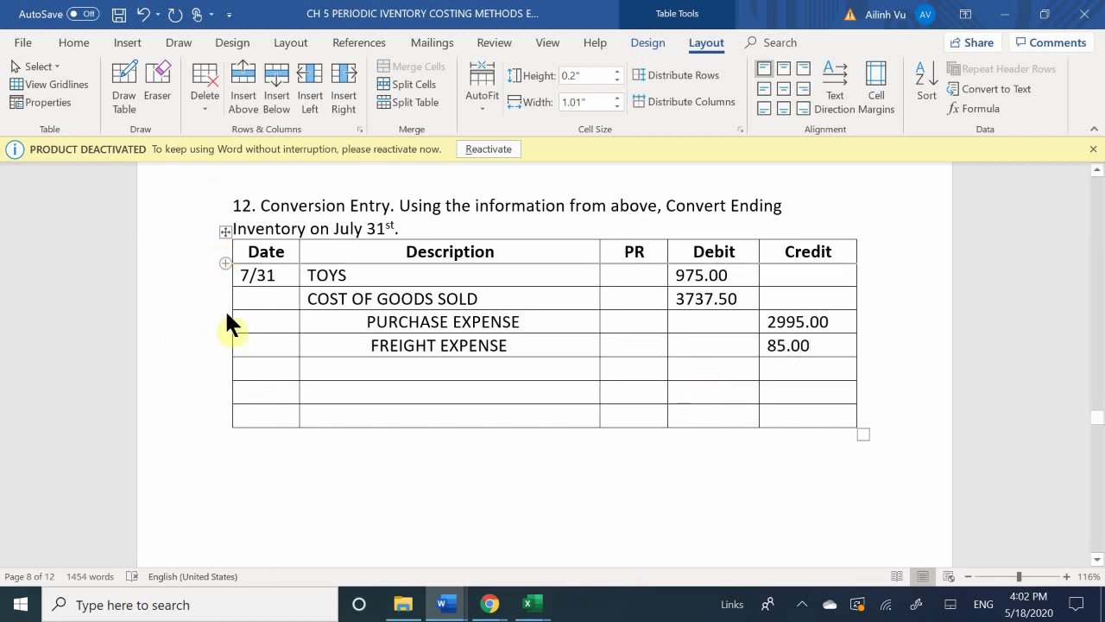
# - Add an indented TOYS line with a credit of 1632.50, exercise 10's beginning balance, below FREIGHT EXPENSE in exercise 12's entry
pyautogui.click(371, 373)
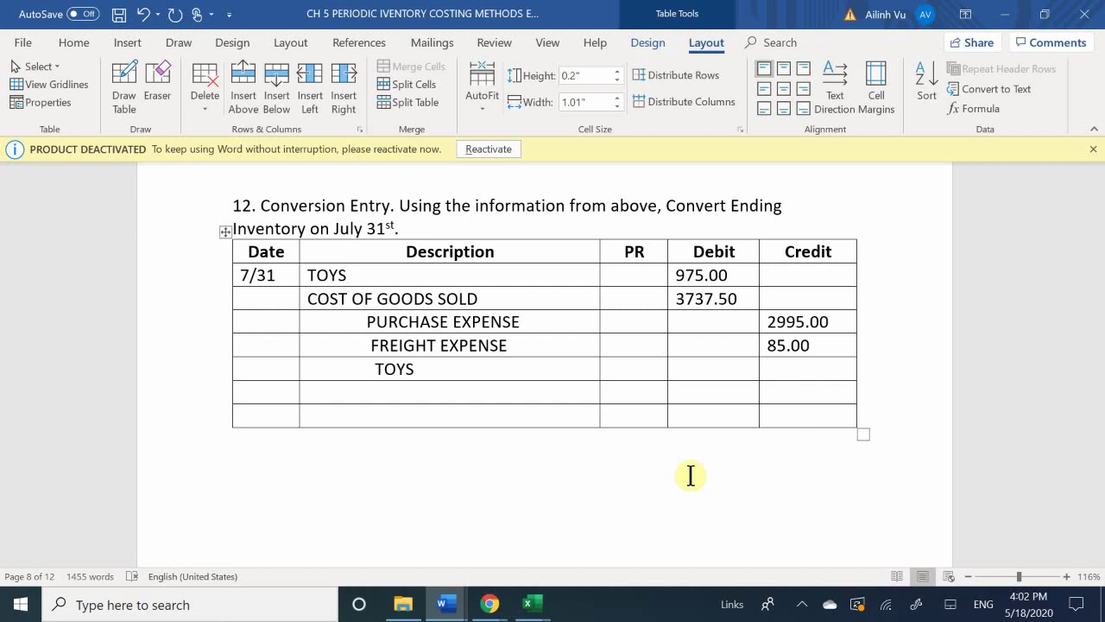
pyautogui.scroll(10, 691, 475)
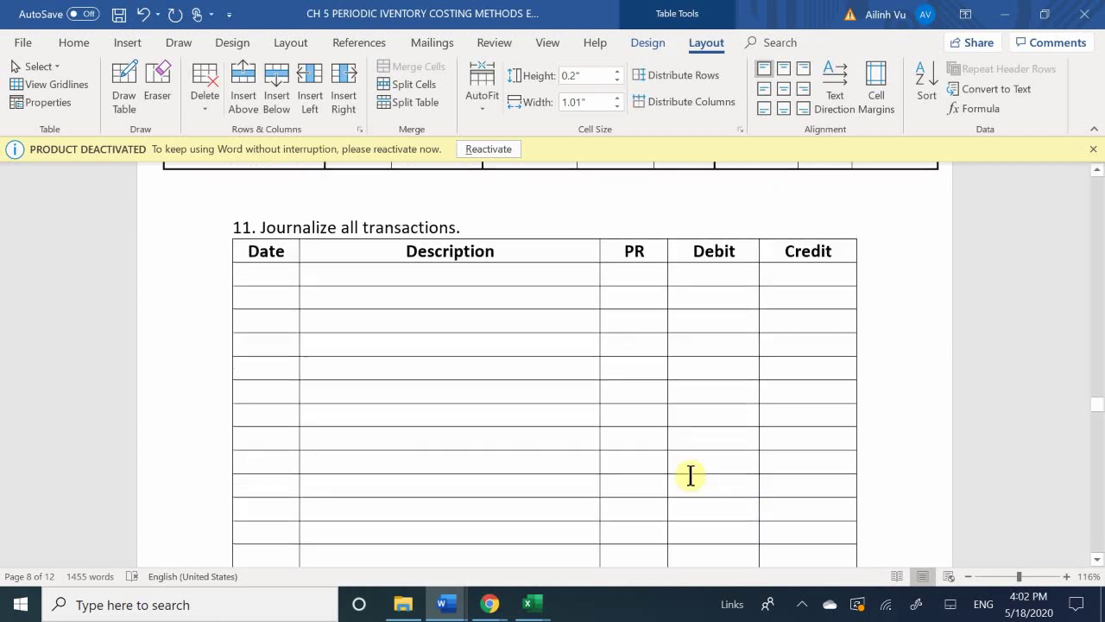
pyautogui.scroll(10, 691, 475)
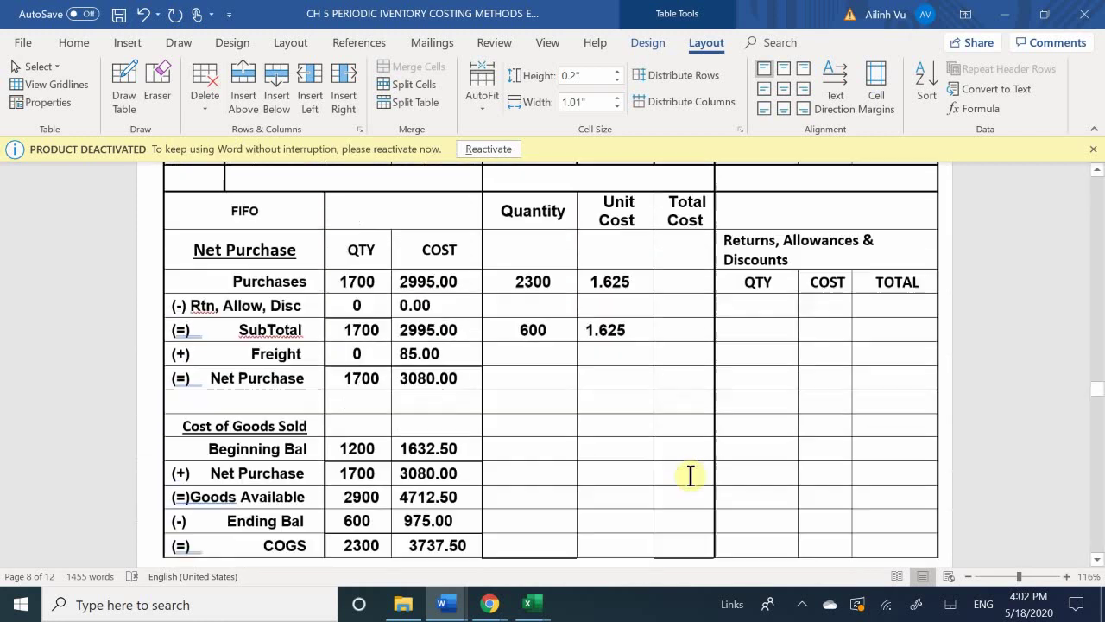
pyautogui.scroll(2, 690, 475)
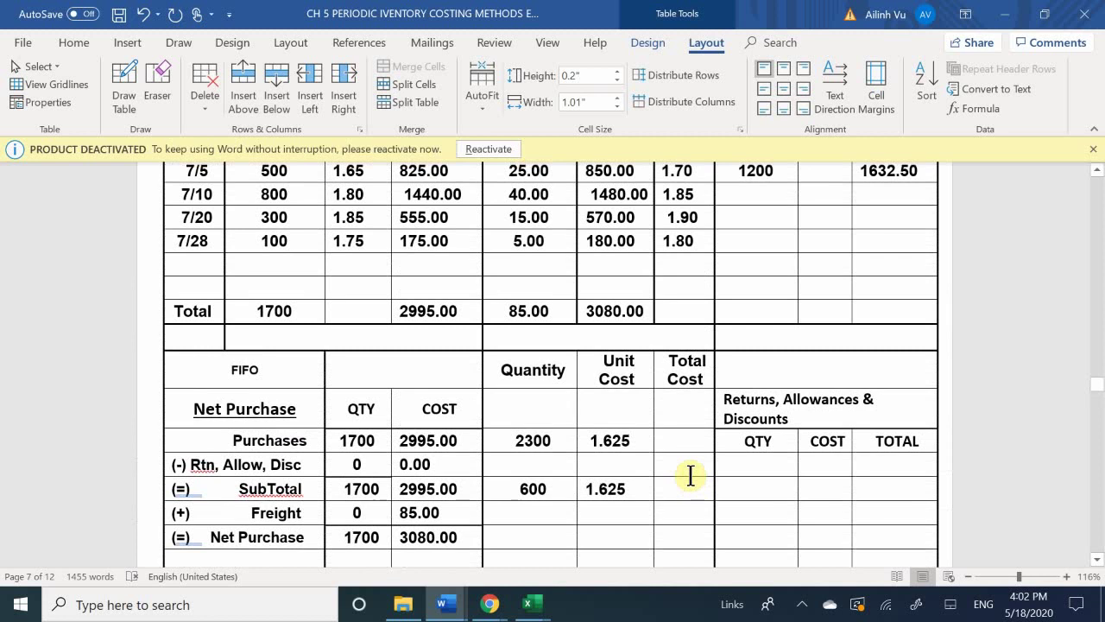
pyautogui.scroll(-5, 690, 475)
pyautogui.scroll(3, 690, 475)
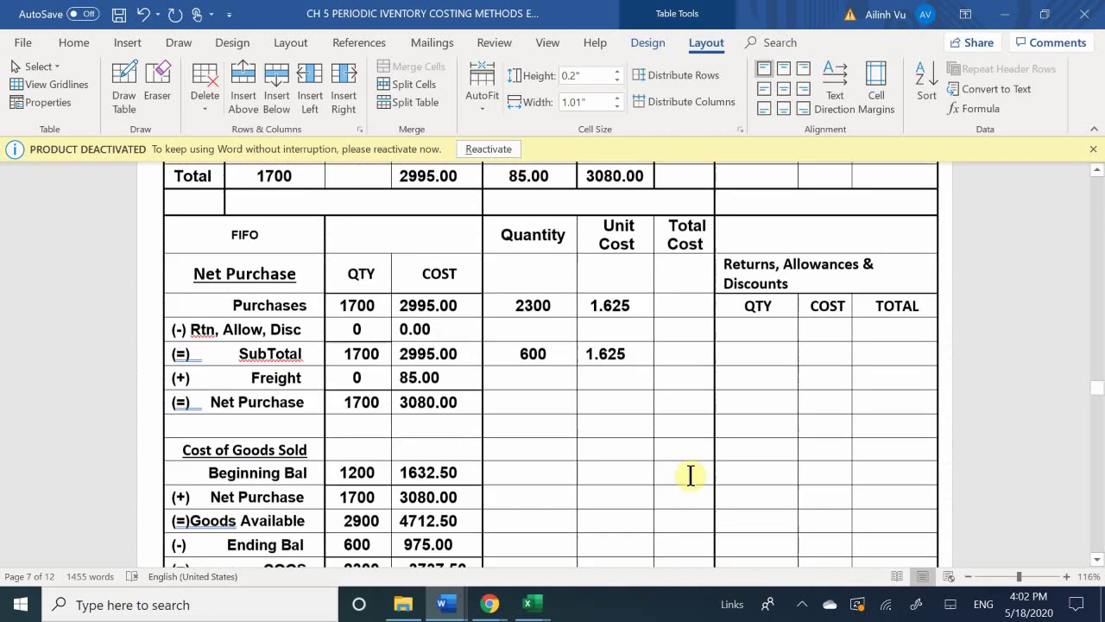
pyautogui.scroll(5, 690, 475)
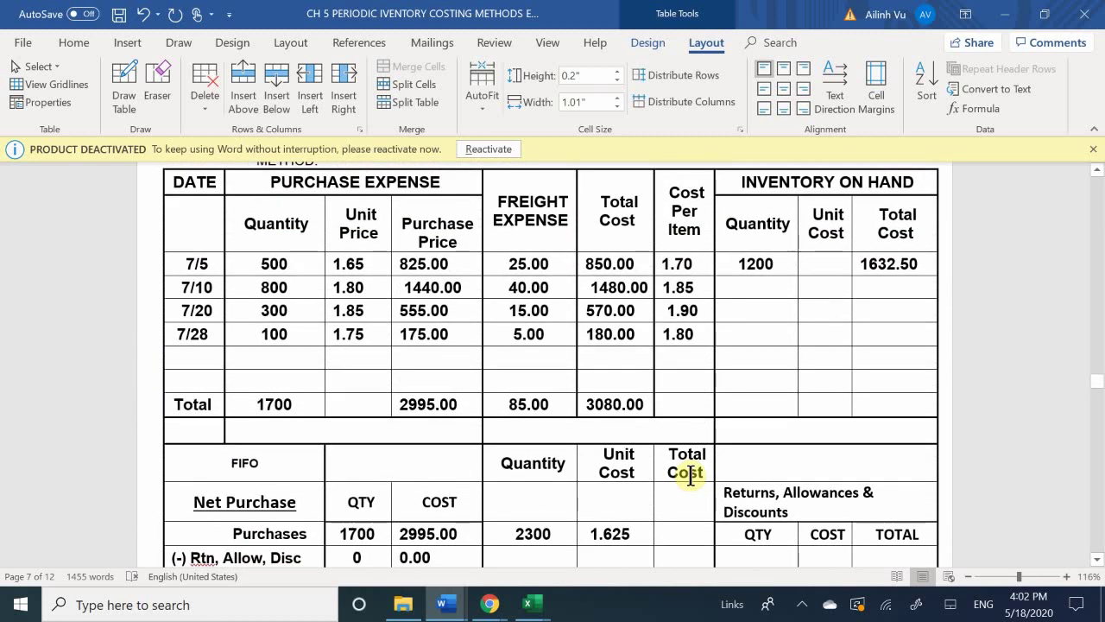
pyautogui.scroll(-15, 691, 475)
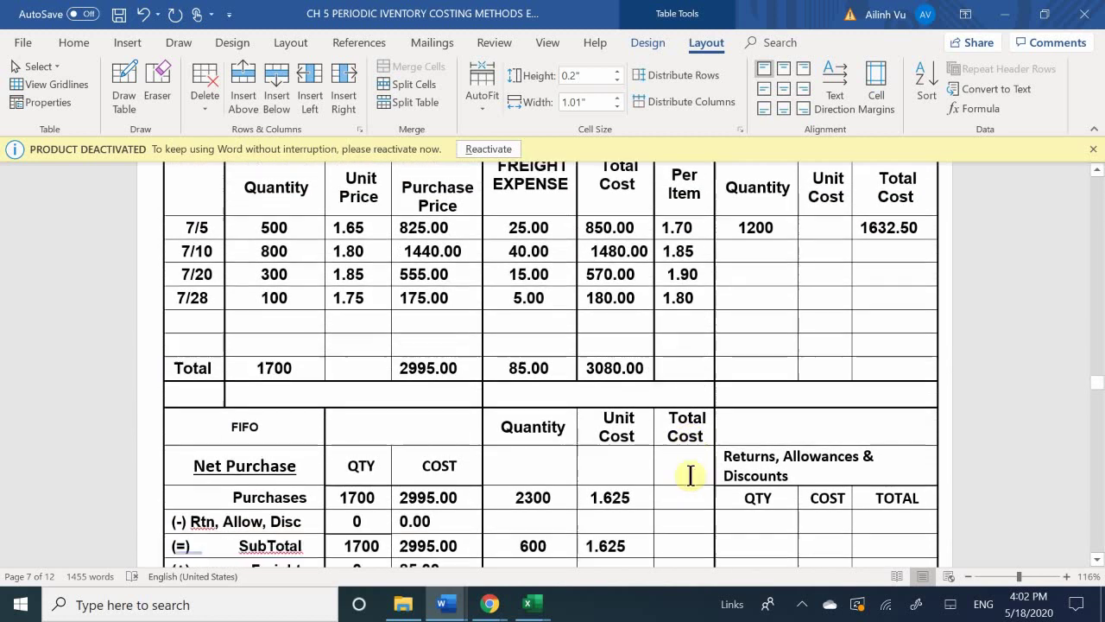
pyautogui.scroll(-5, 691, 474)
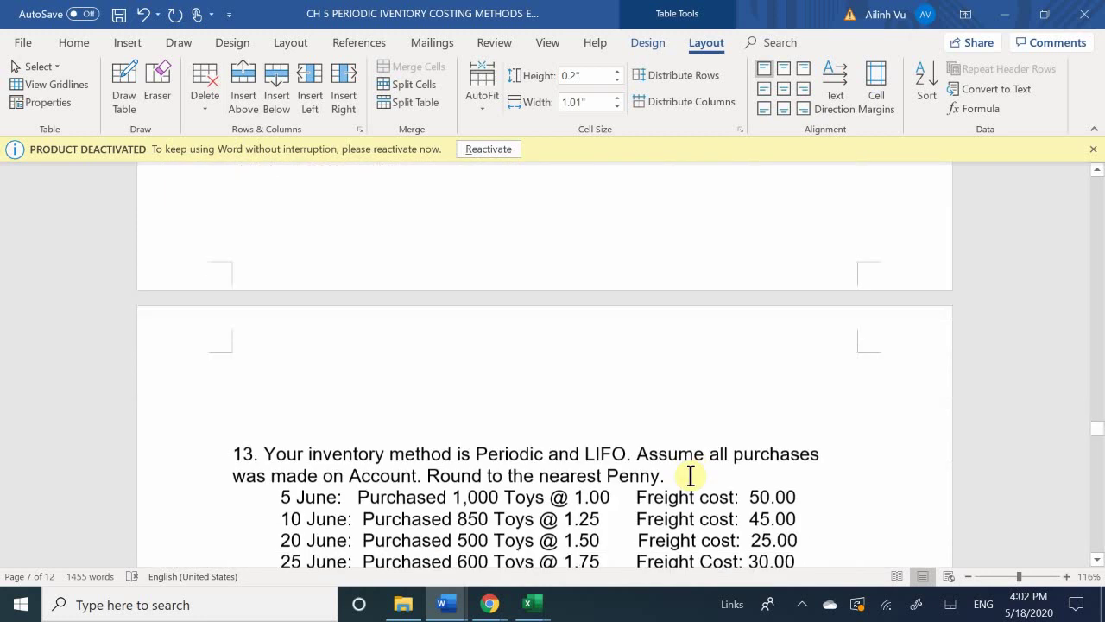
pyautogui.scroll(3, 690, 475)
pyautogui.scroll(-4, 691, 475)
pyautogui.scroll(5, 690, 475)
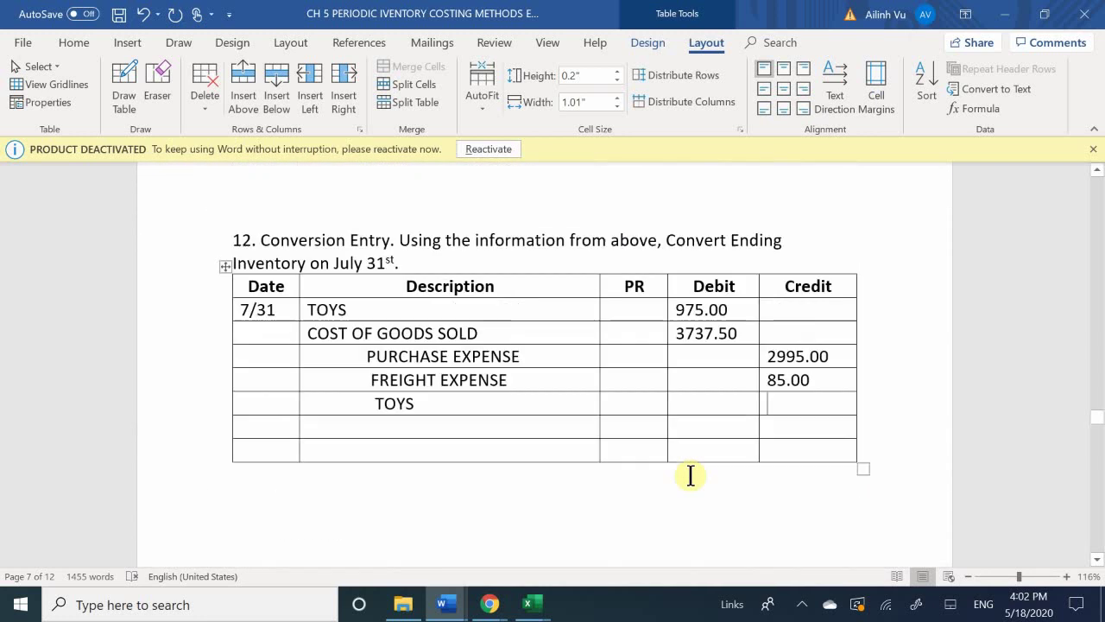
pyautogui.write('163')
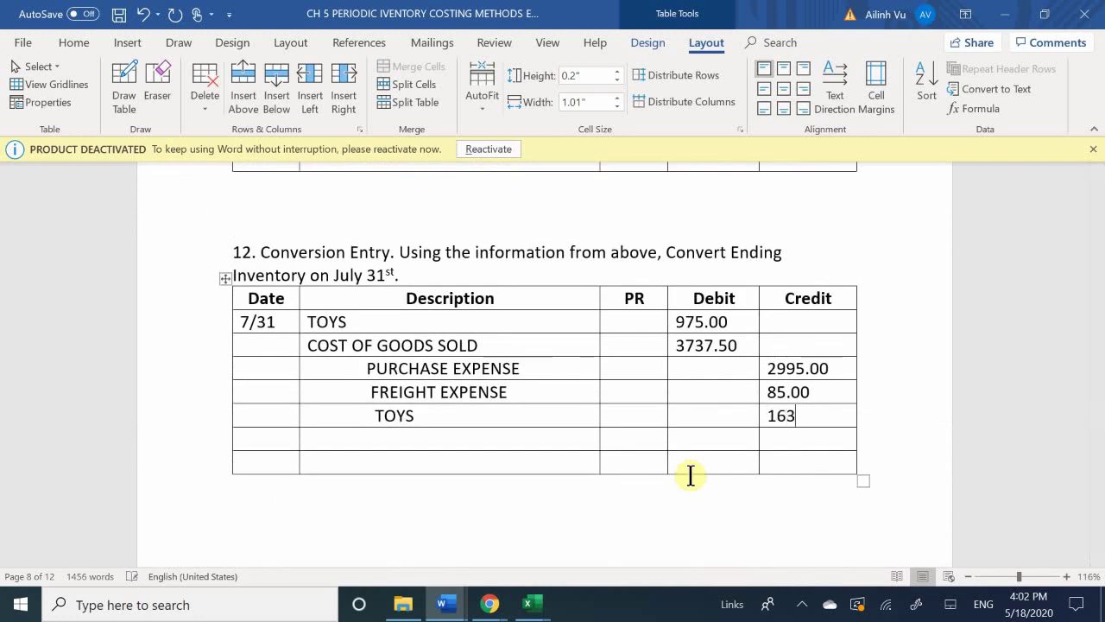
pyautogui.write('2.50')
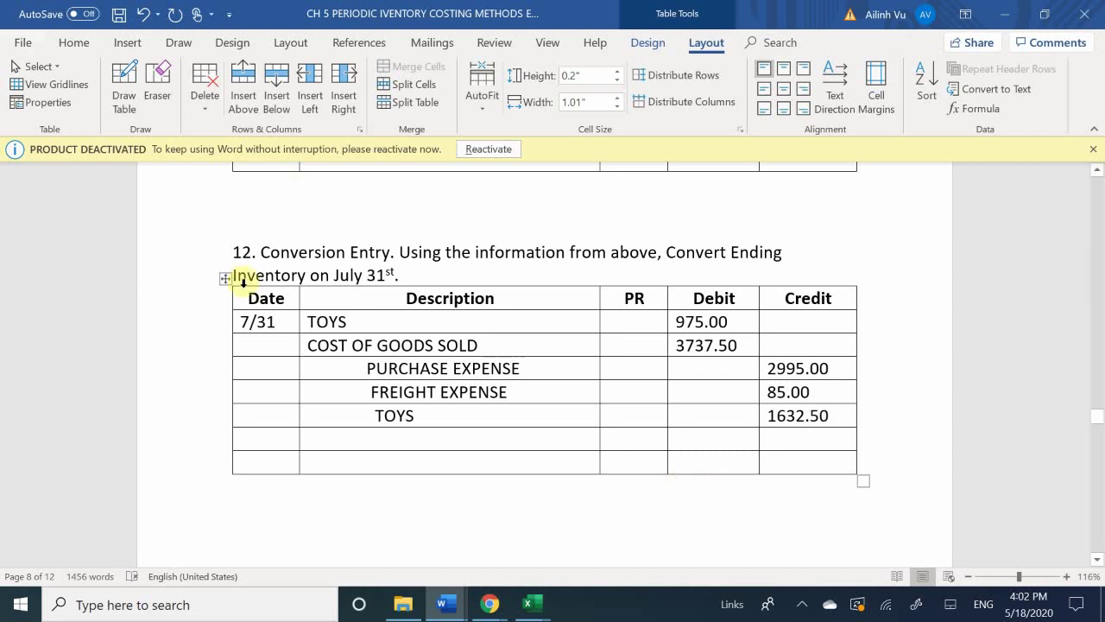
# - Delete the two empty rows at the end of exercise 10's inventory table, above exercise 11, as entire rows
pyautogui.scroll(-1, 255, 299)
pyautogui.scroll(-1, 256, 300)
pyautogui.scroll(8, 262, 303)
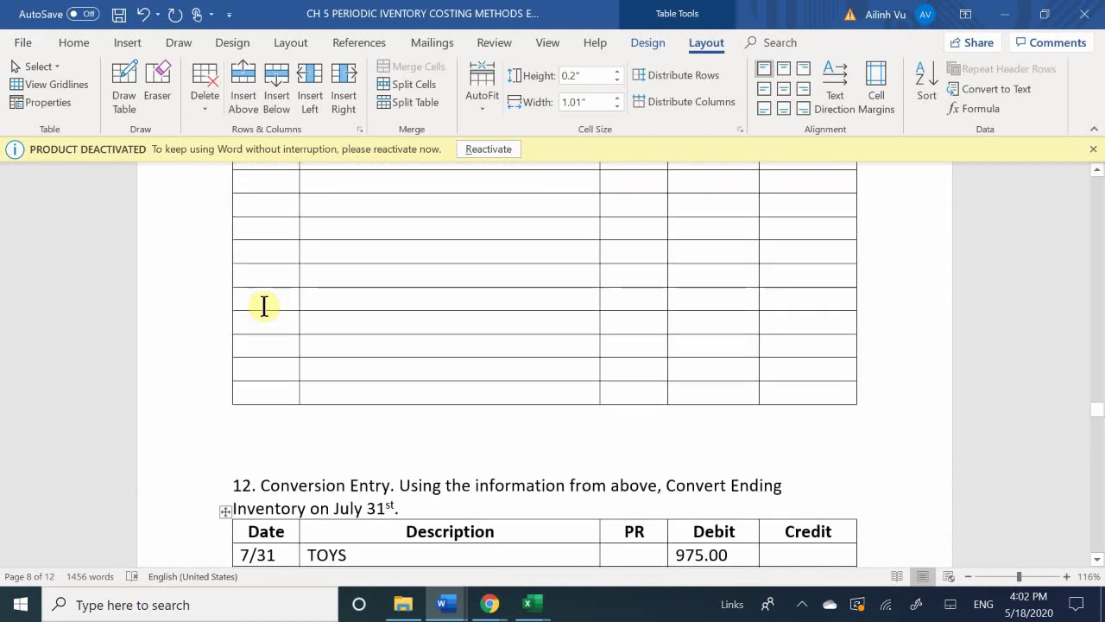
pyautogui.scroll(2, 263, 310)
pyautogui.scroll(-2, 263, 311)
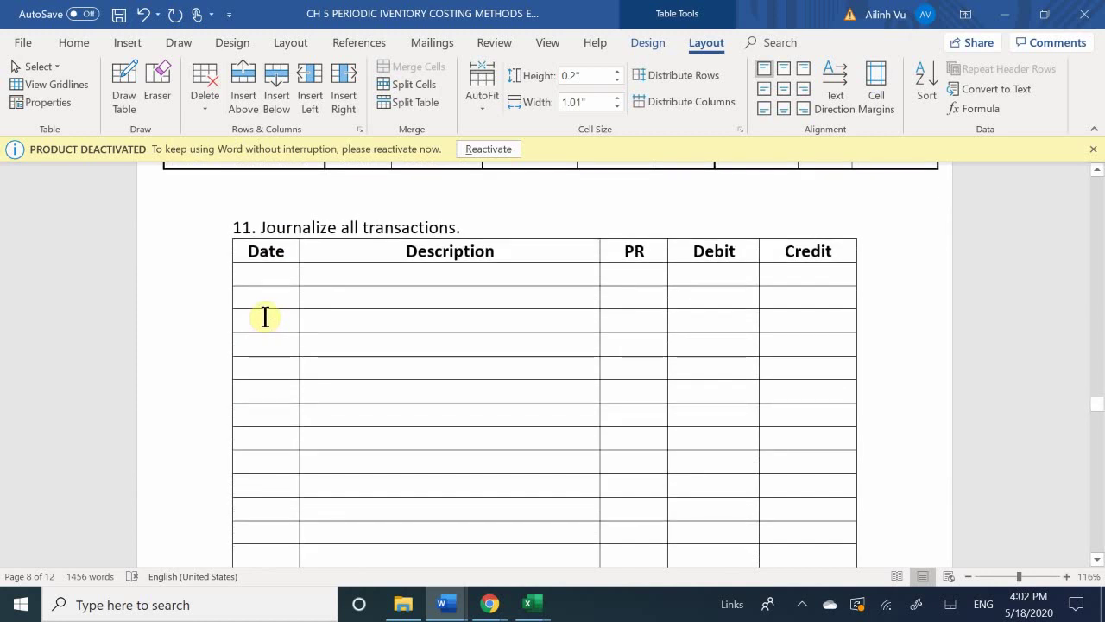
pyautogui.scroll(6, 266, 316)
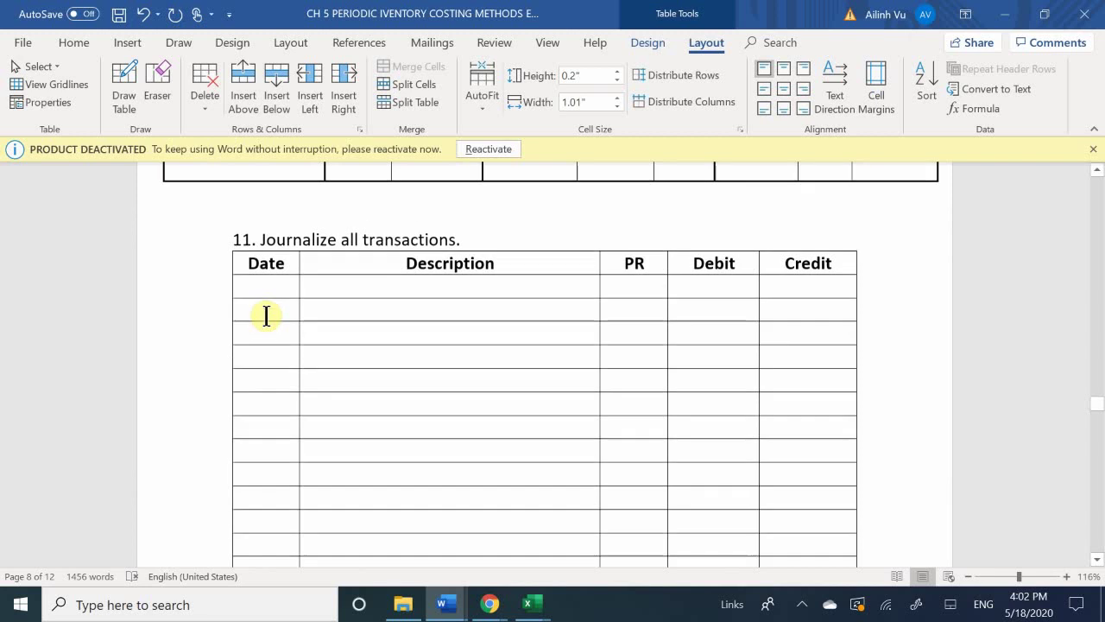
pyautogui.scroll(3, 266, 316)
pyautogui.scroll(-4, 264, 314)
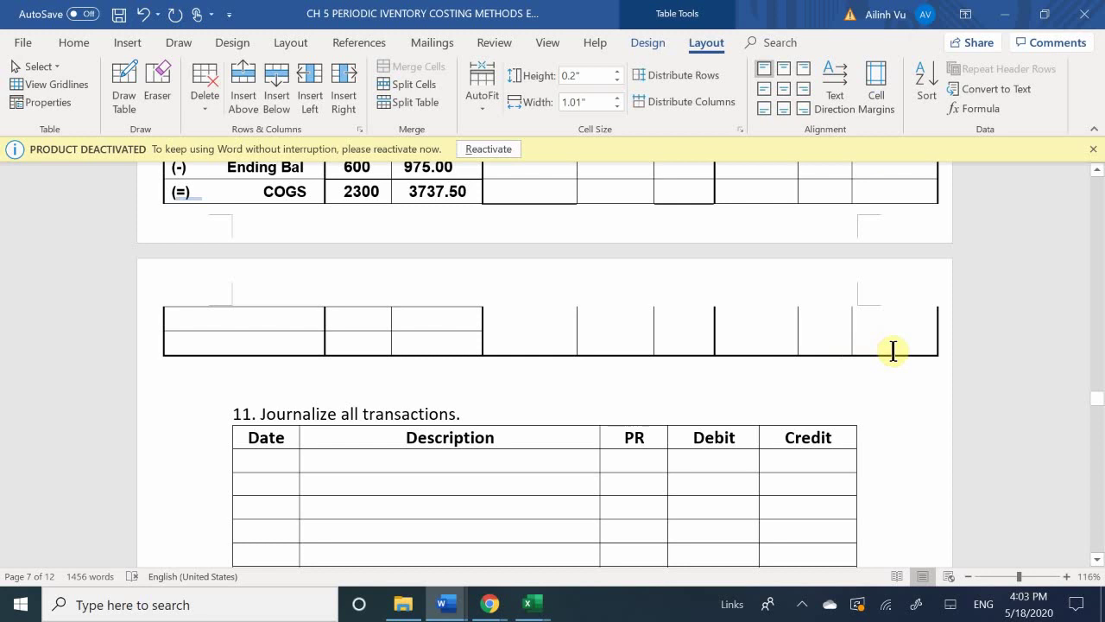
pyautogui.moveTo(893, 351); pyautogui.dragTo(276, 357)
pyautogui.press('BackSpace')
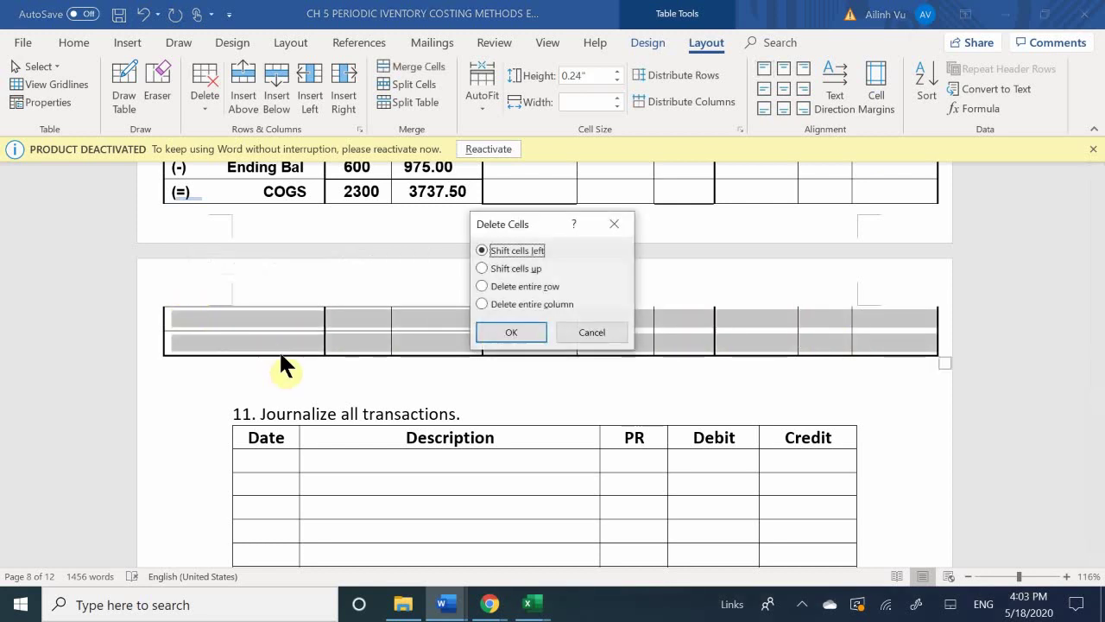
pyautogui.click(529, 271)
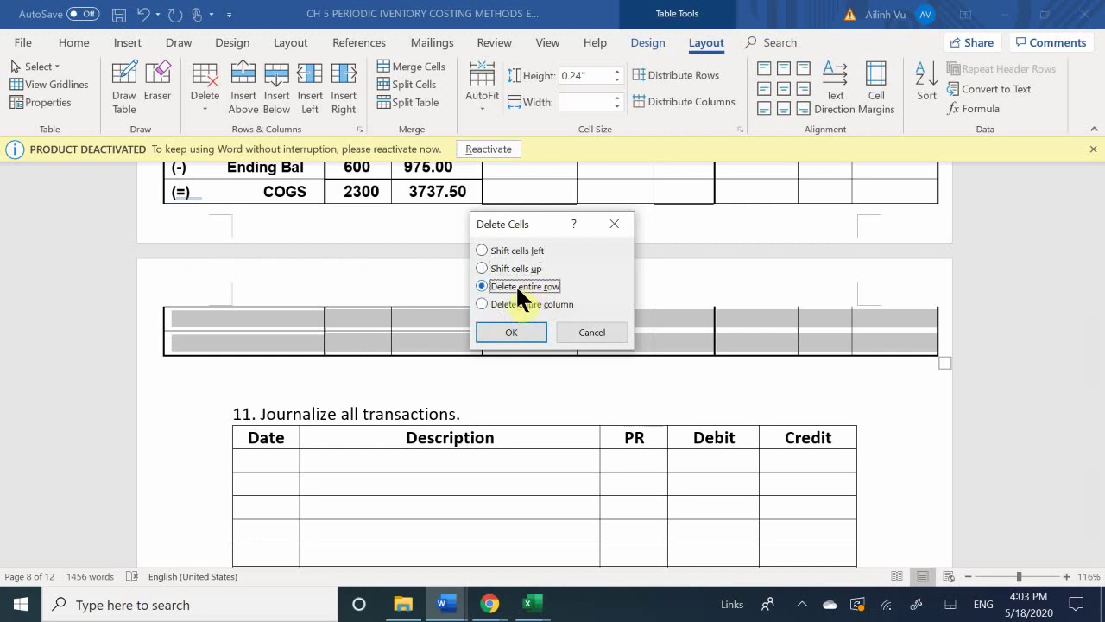
pyautogui.click(500, 332)
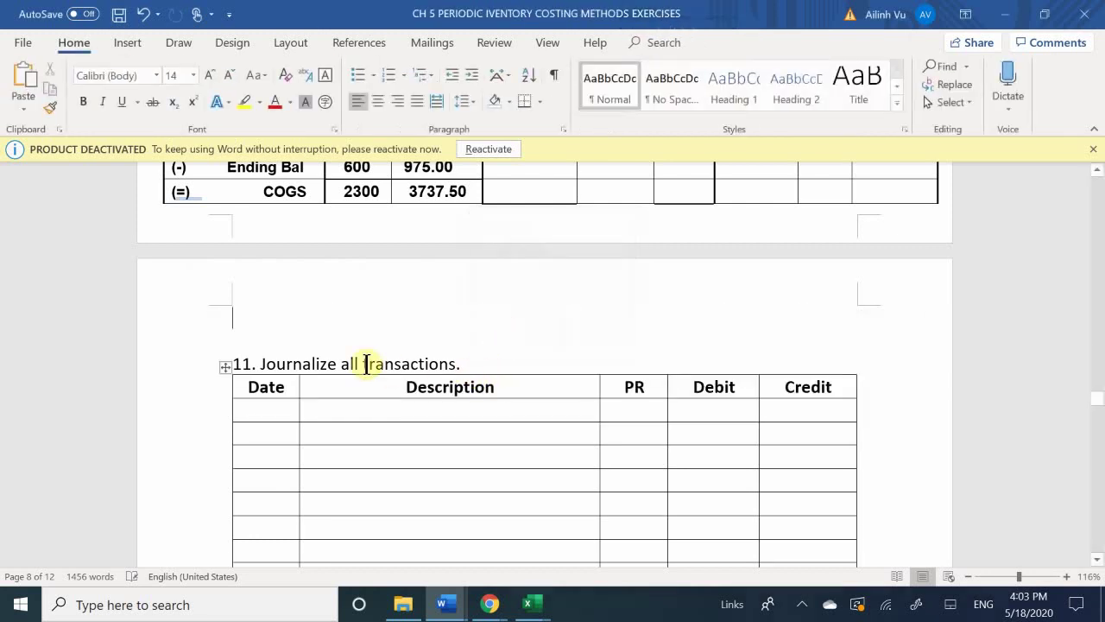
# - Review exercise 10's completed inventory and cost of goods sold table, up to the conversion entry on the preceding page
pyautogui.scroll(5, 261, 332)
pyautogui.scroll(-3, 713, 296)
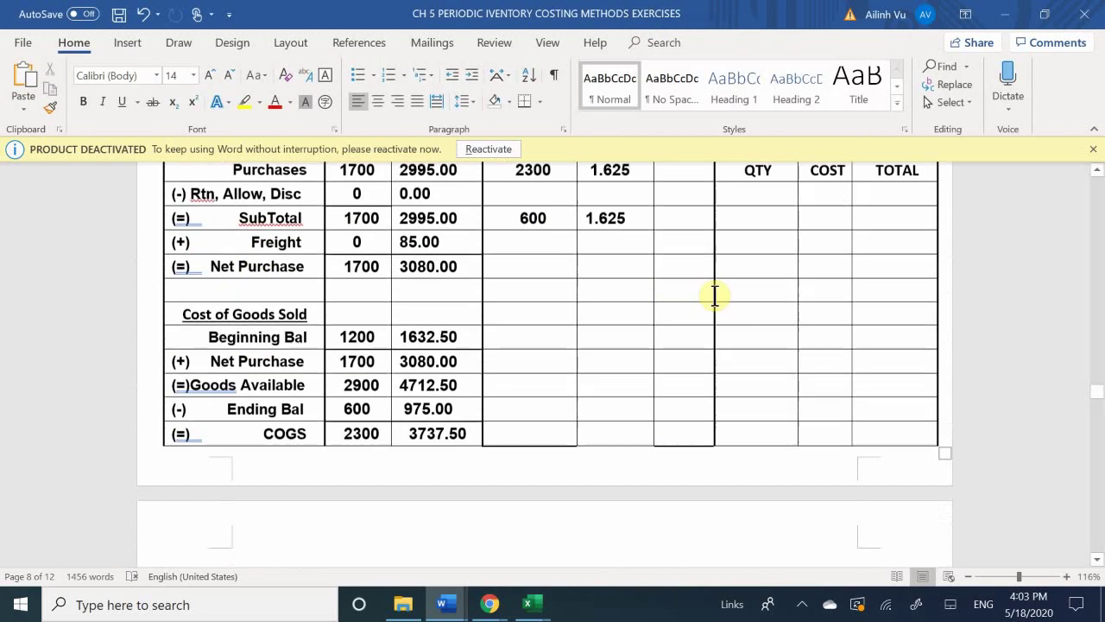
pyautogui.scroll(6, 846, 323)
pyautogui.scroll(10, 845, 323)
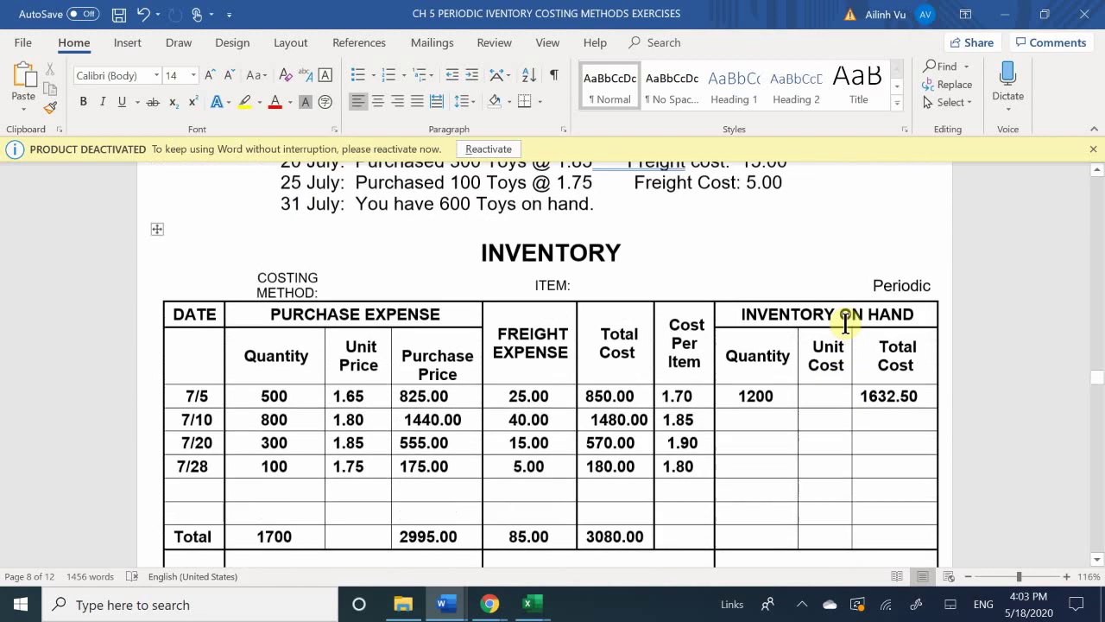
pyautogui.scroll(2, 845, 323)
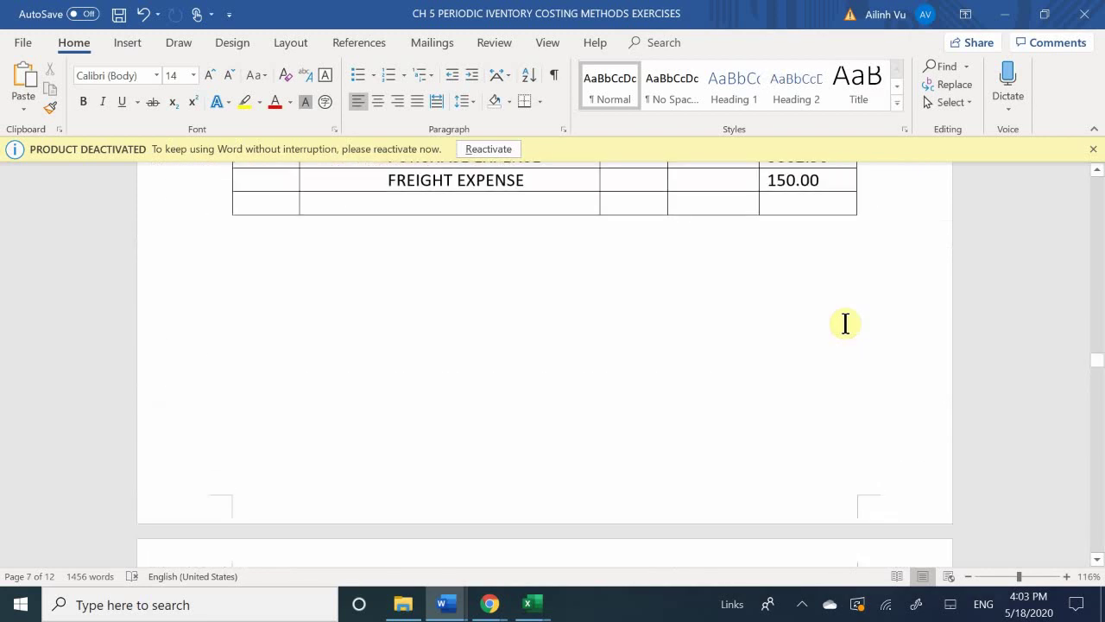
# - Look through the blank LIFO exercises from 13 onward, then examine exercise 13's June purchases, freight costs and empty inventory table
pyautogui.scroll(-10, 846, 323)
pyautogui.scroll(-15, 845, 323)
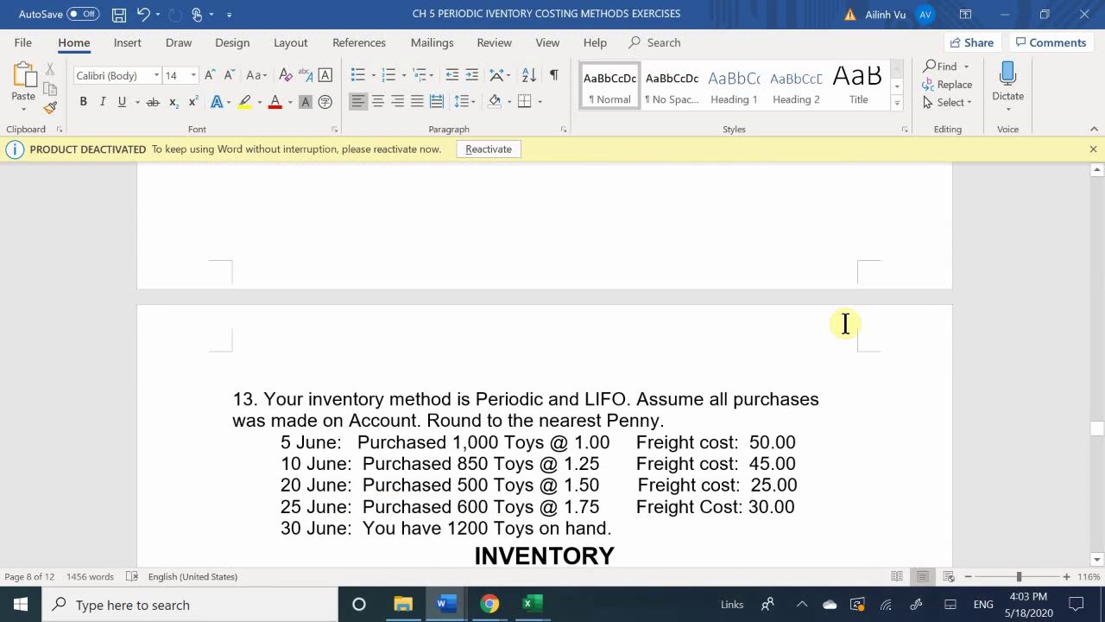
pyautogui.scroll(-9, 846, 323)
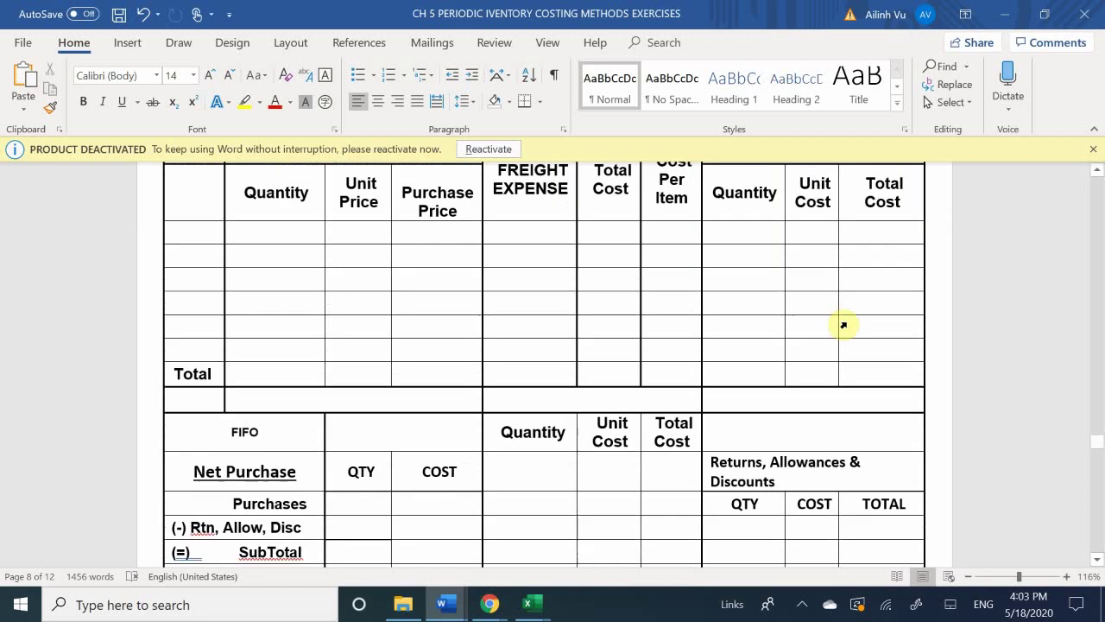
pyautogui.scroll(-9, 843, 325)
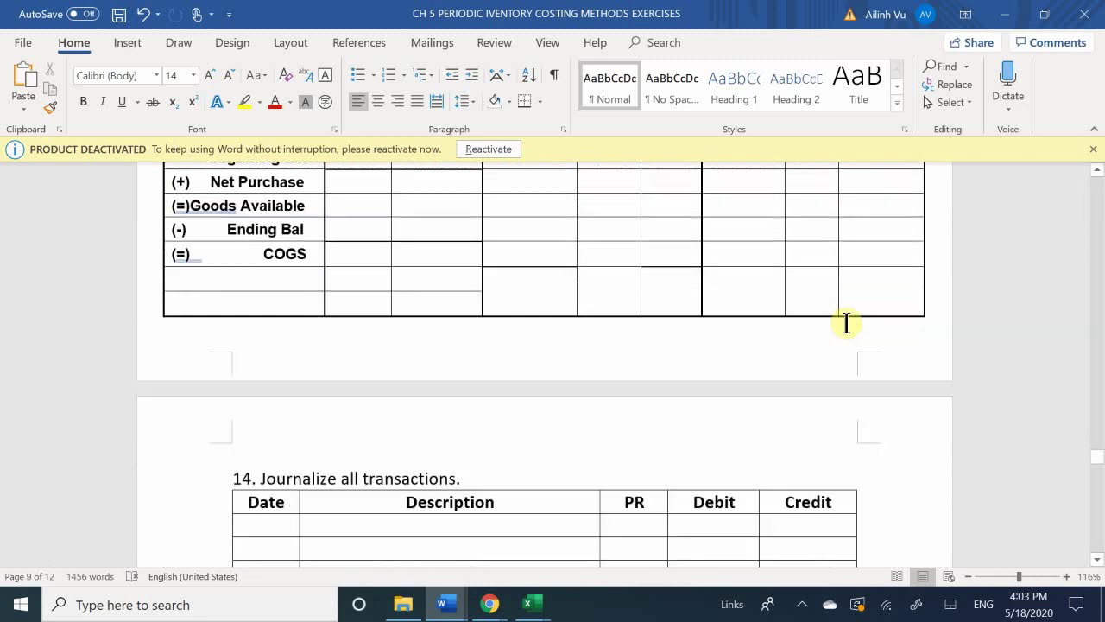
pyautogui.scroll(-10, 847, 323)
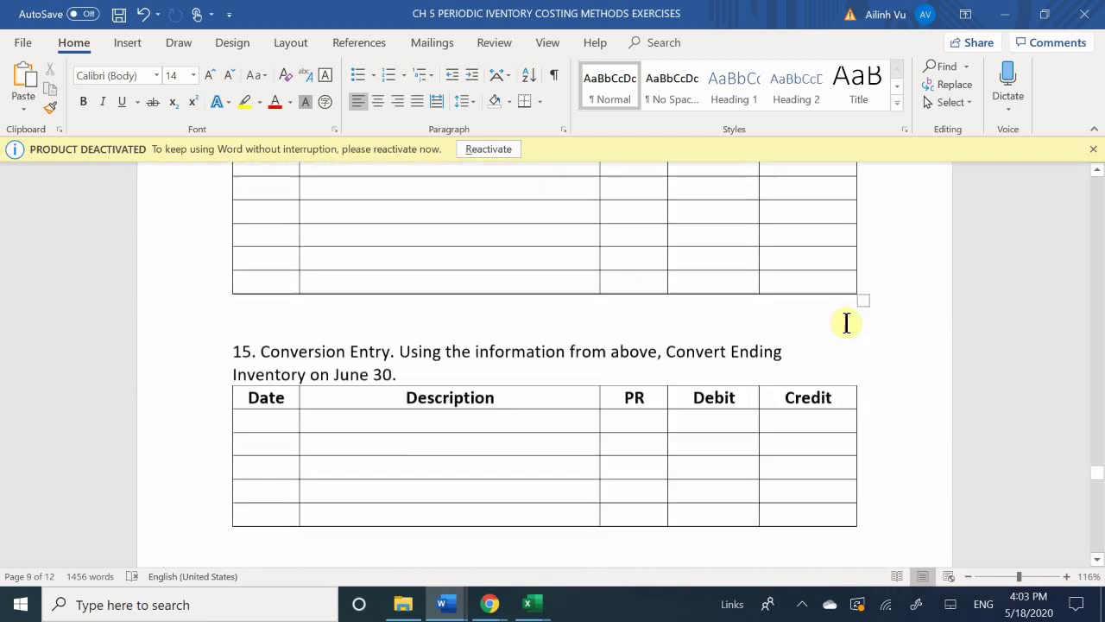
pyautogui.scroll(-10, 846, 322)
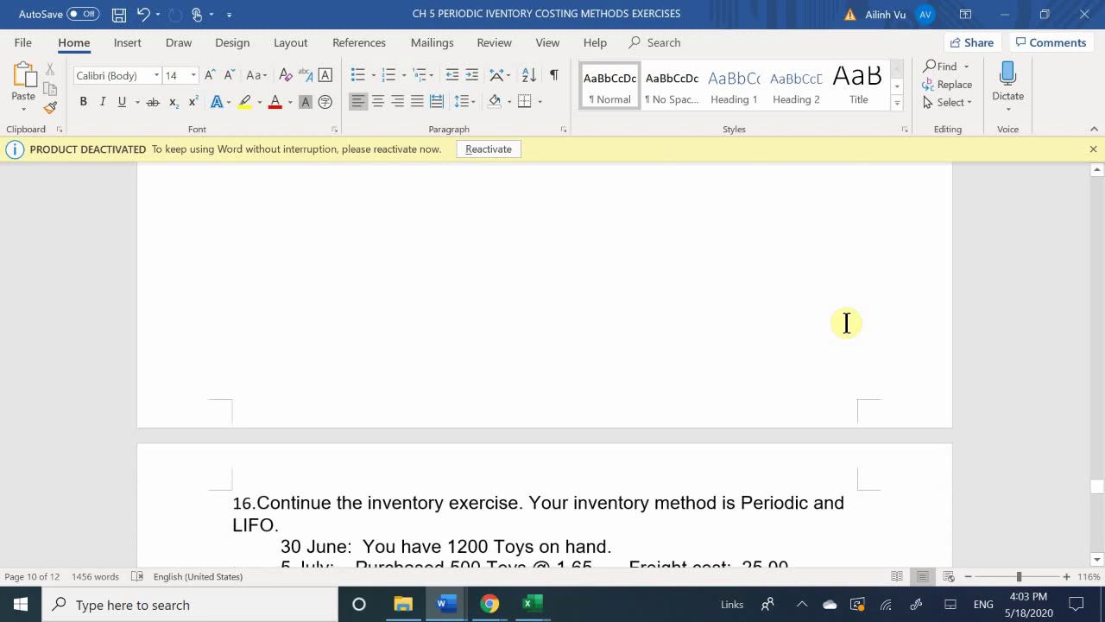
pyautogui.scroll(-12, 847, 323)
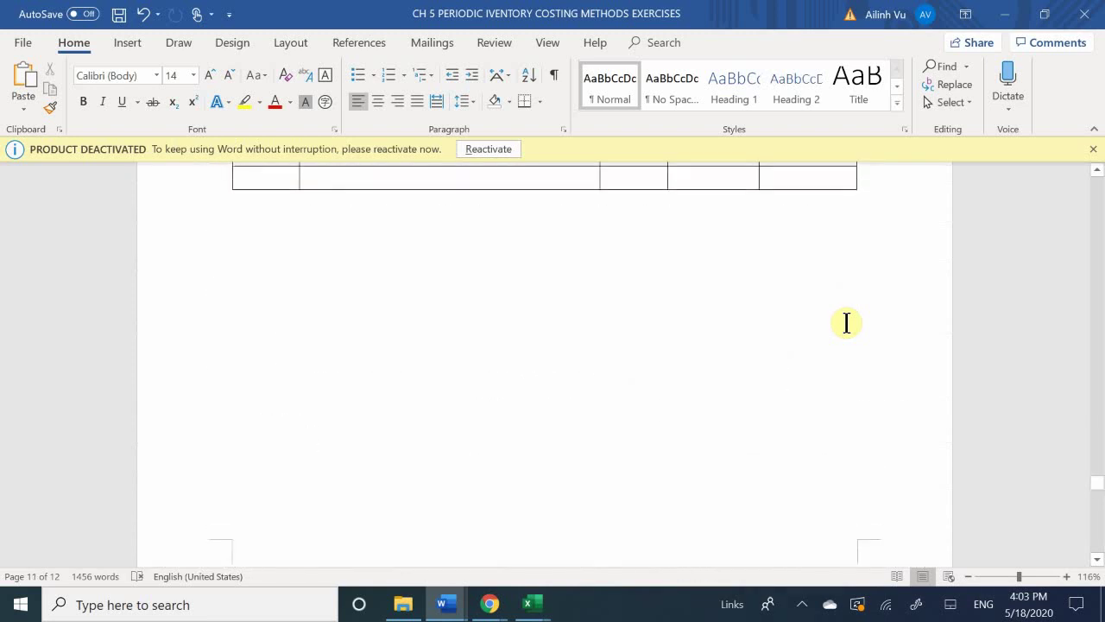
pyautogui.scroll(6, 846, 323)
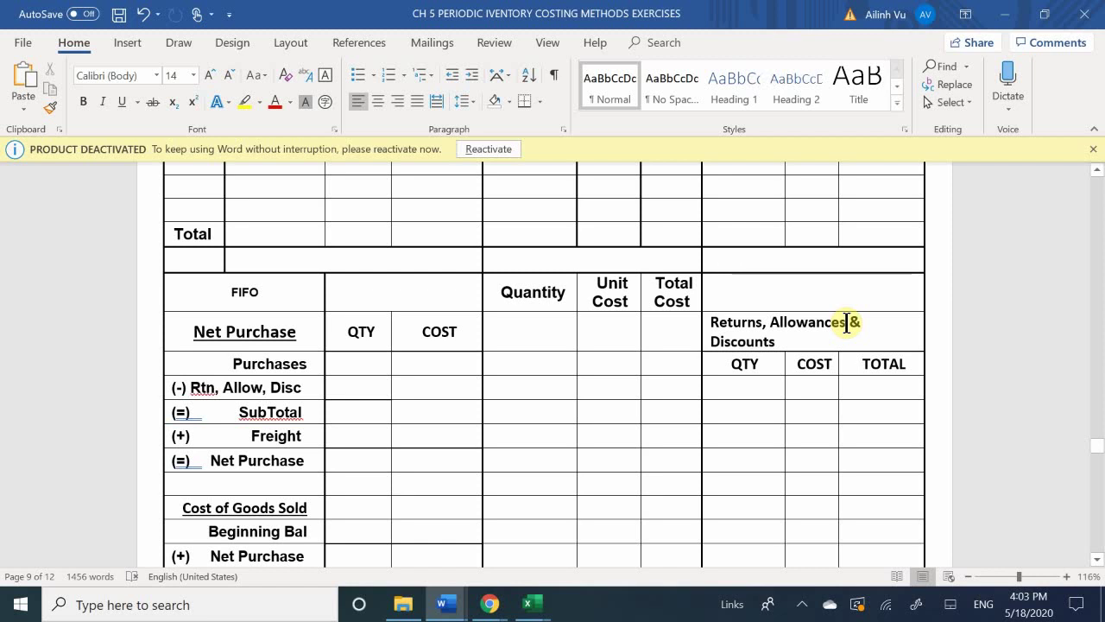
pyautogui.scroll(4, 847, 323)
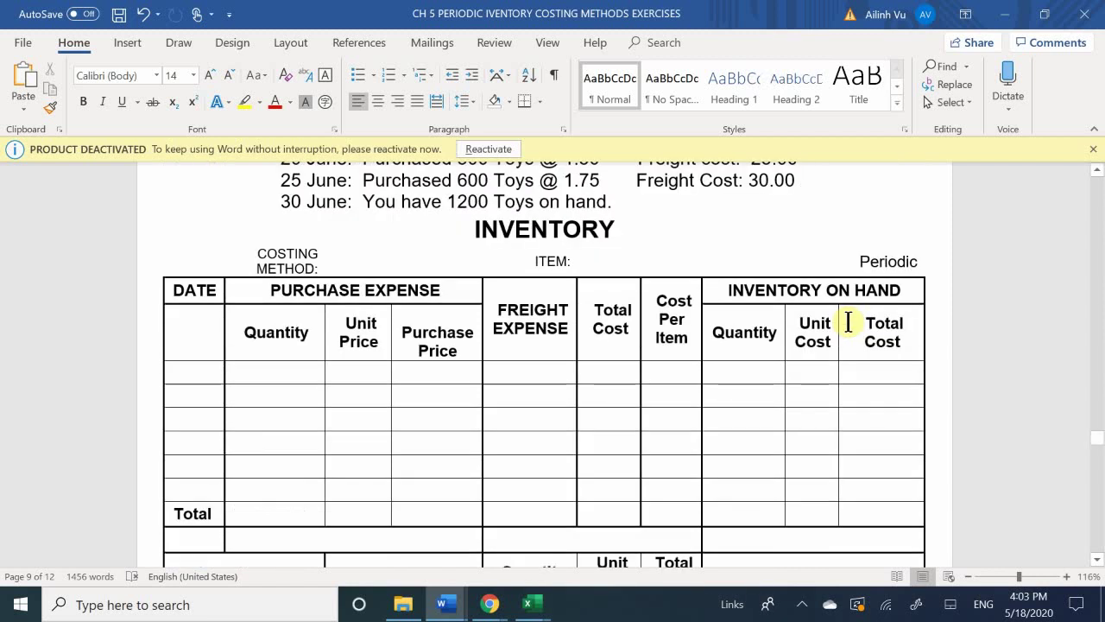
pyautogui.scroll(3, 849, 322)
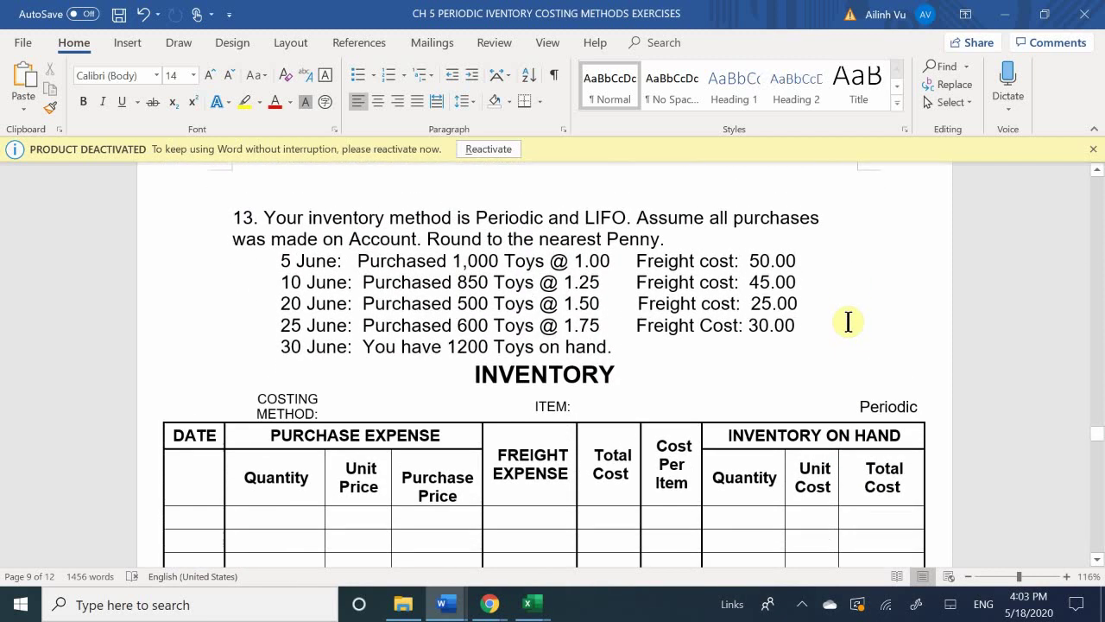
pyautogui.scroll(2, 848, 322)
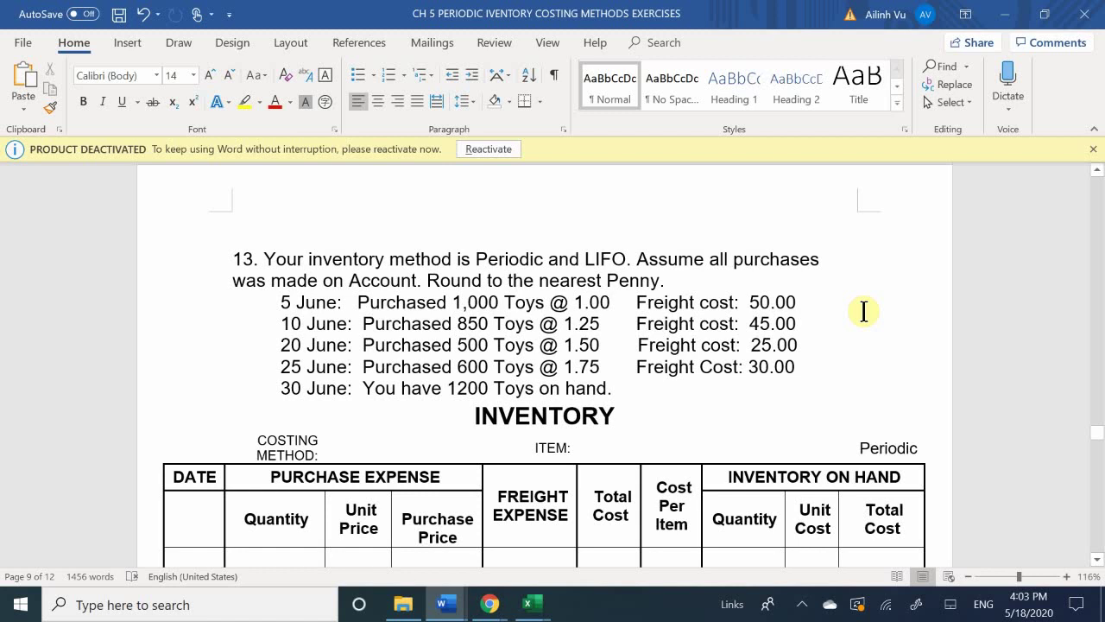
pyautogui.scroll(-2, 863, 311)
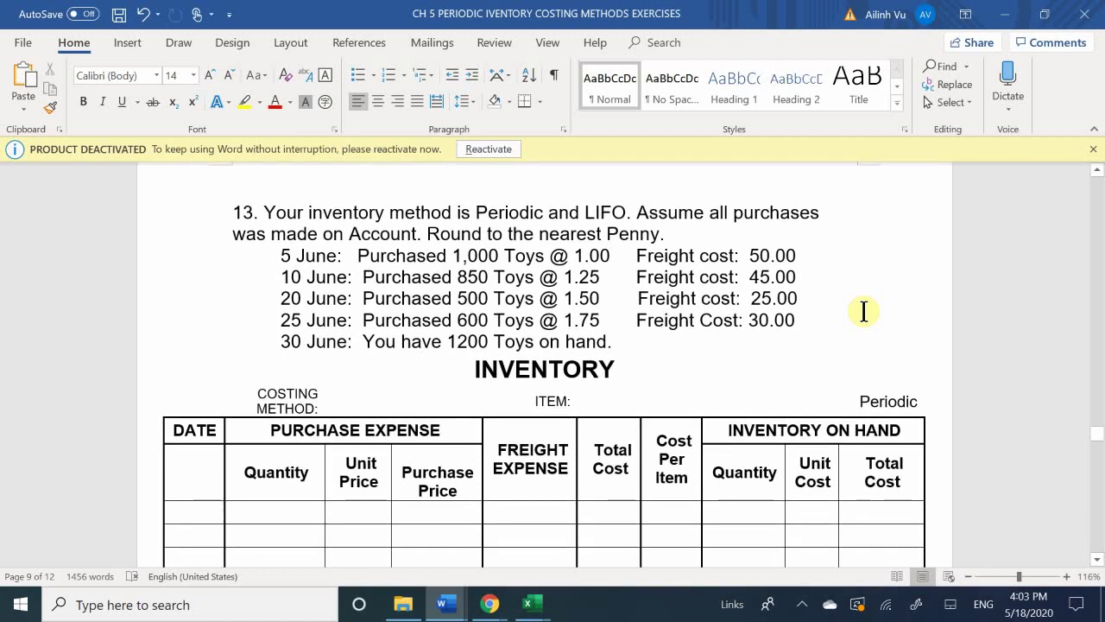